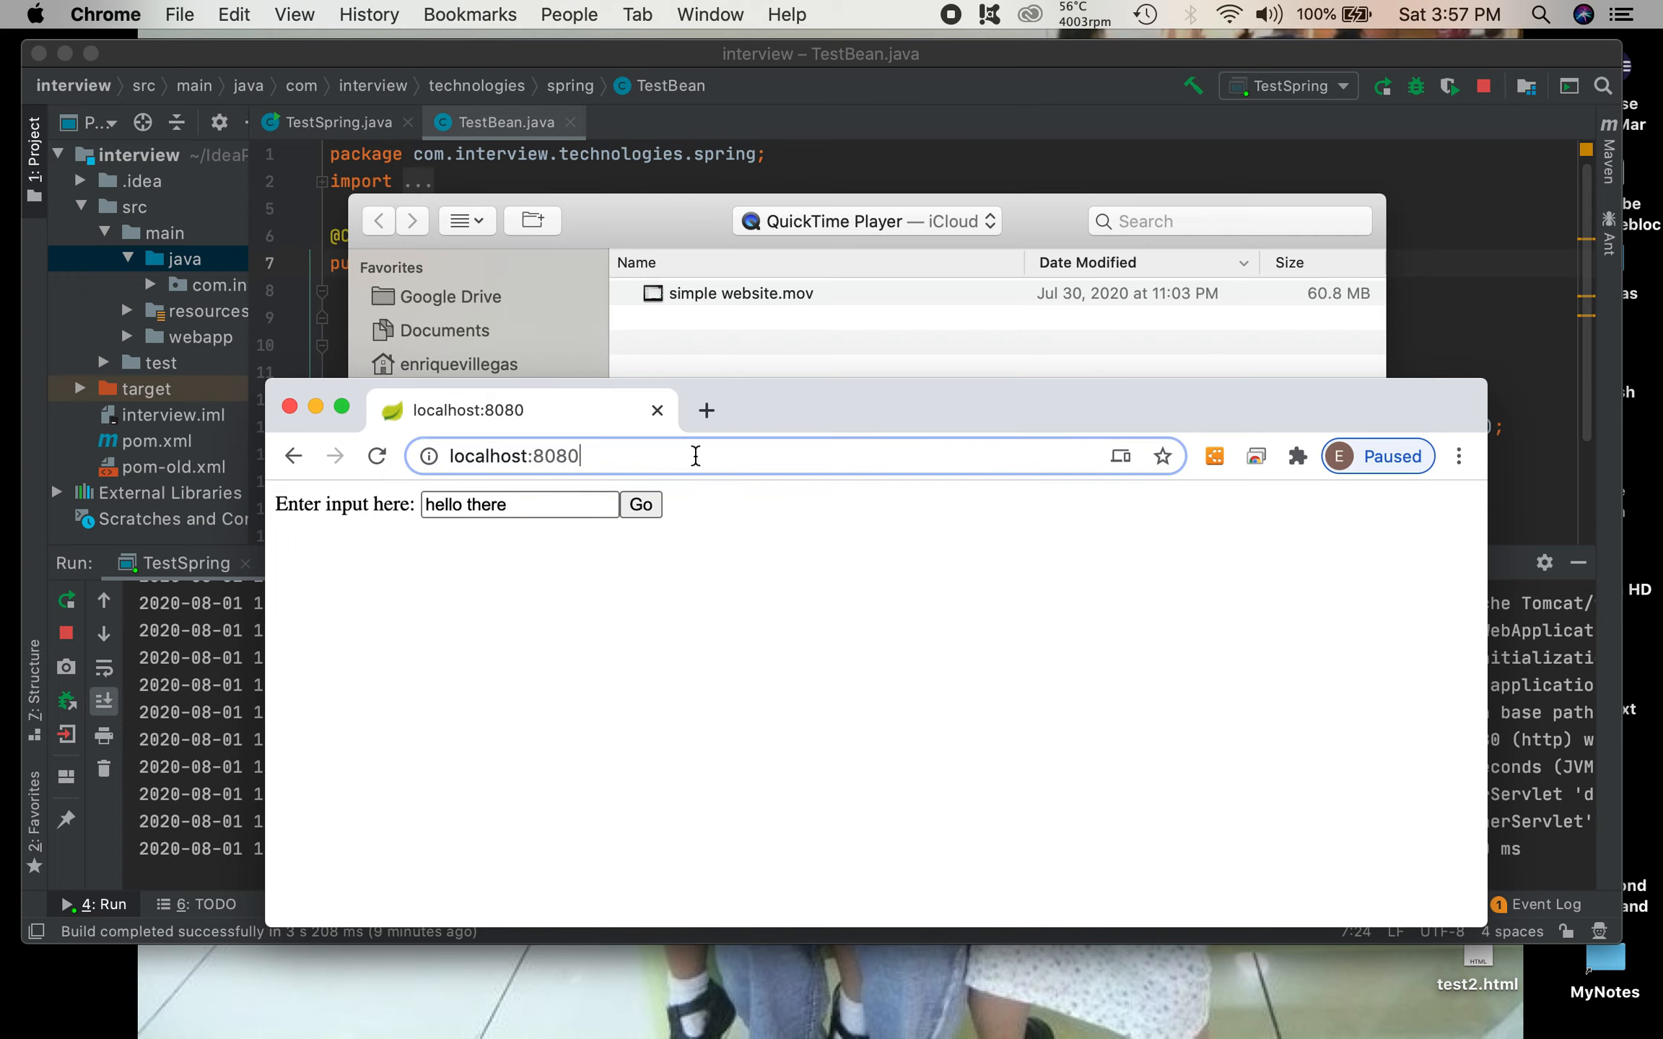
Step: Reload the localhost:8080 page and shift the browser window to uncover more of the desktop
{"action": "key", "text": "Return"}
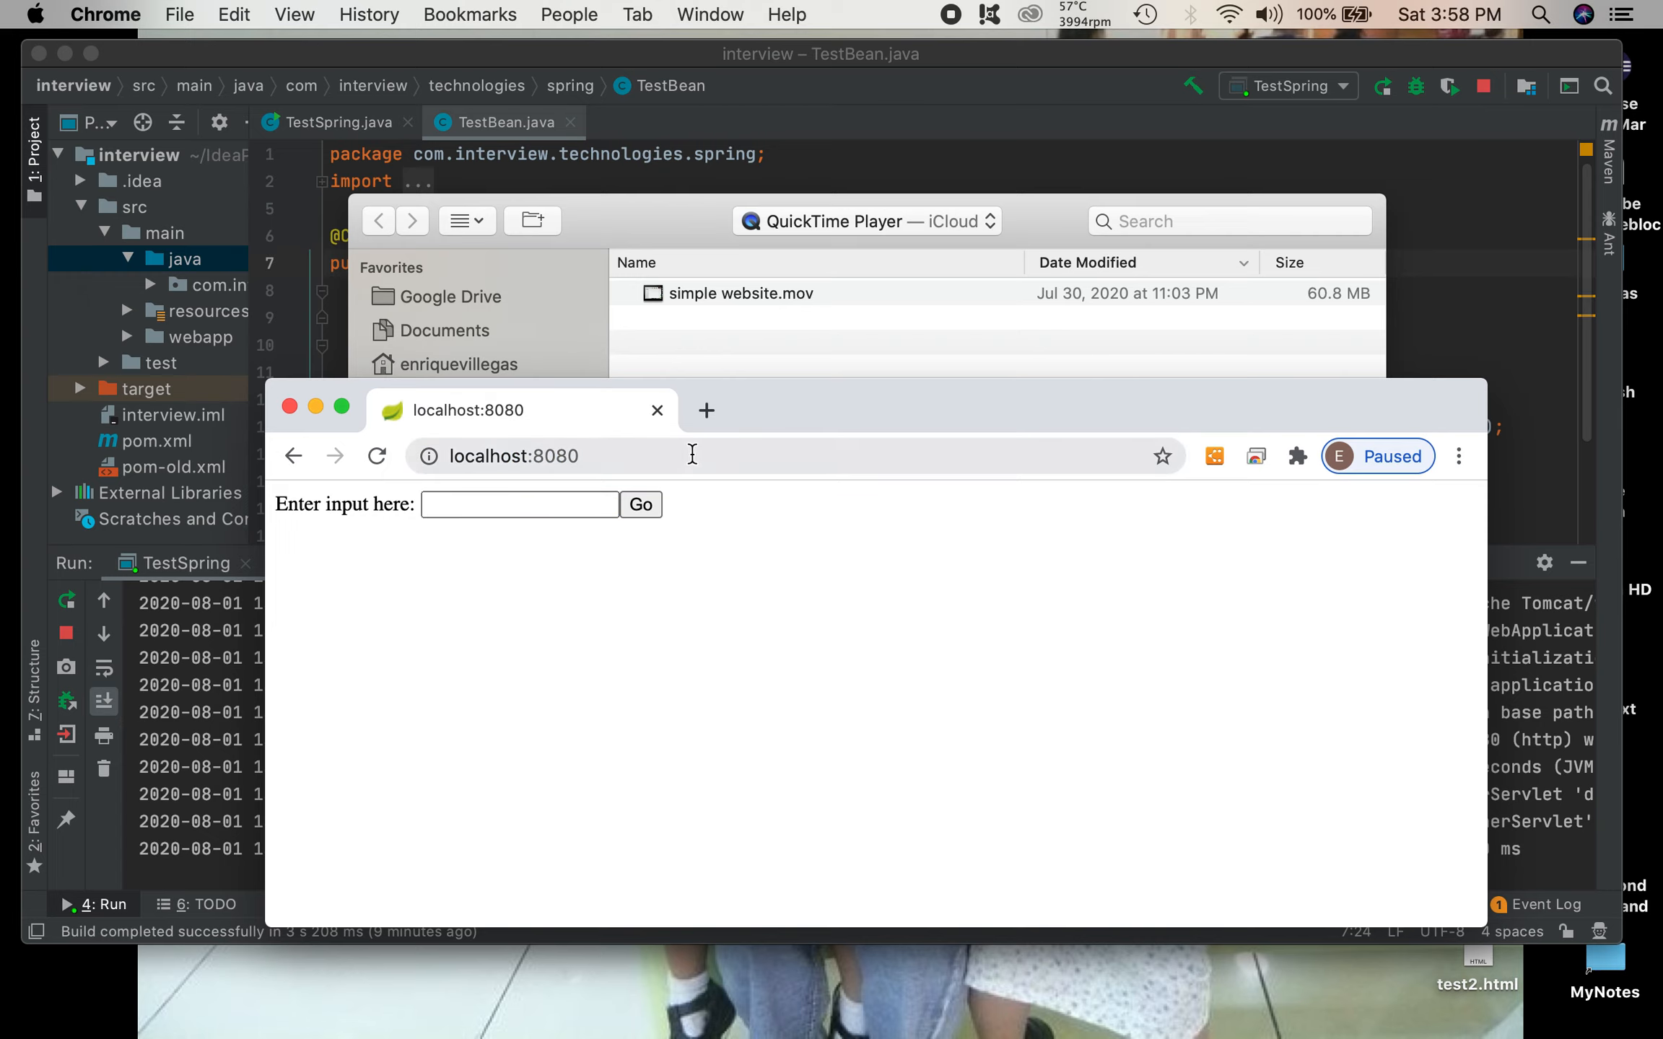
{"action": "left_click_drag", "start_coordinate": [830, 418], "coordinate": [760, 402]}
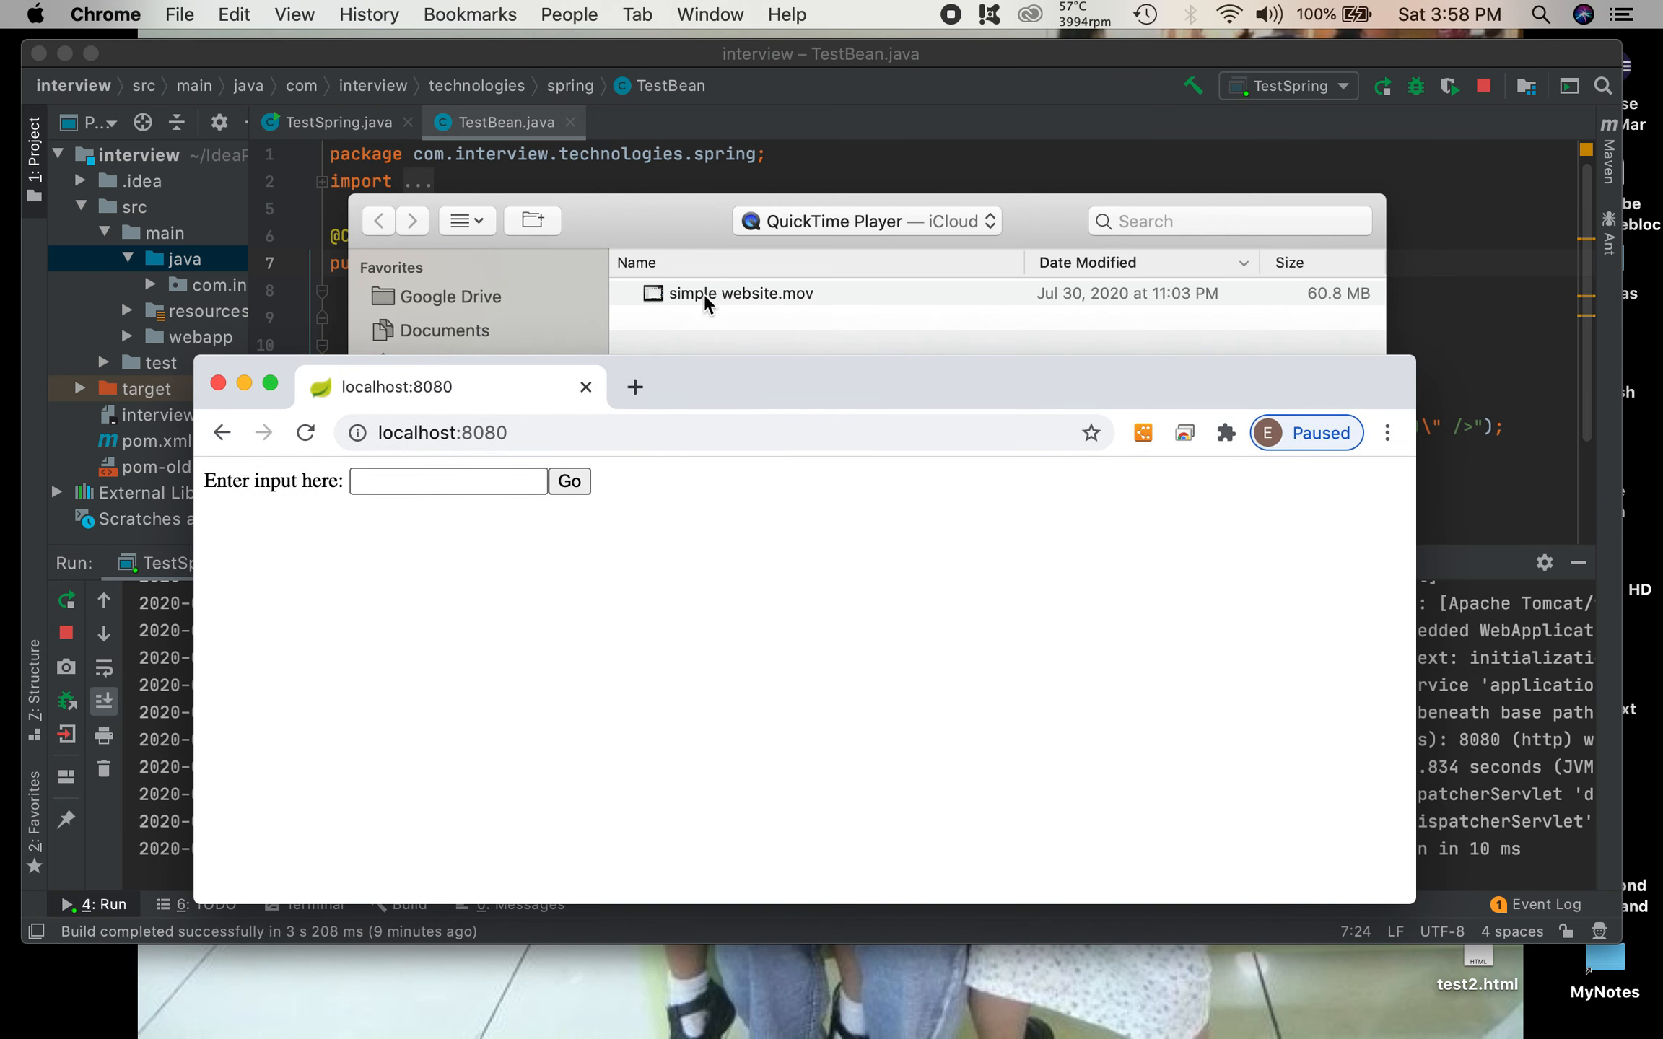
Step: Switch to Terminal, enlarge its window to 96×27 and run ifconfig
{"action": "mouse_move", "coordinate": [557, 1004]}
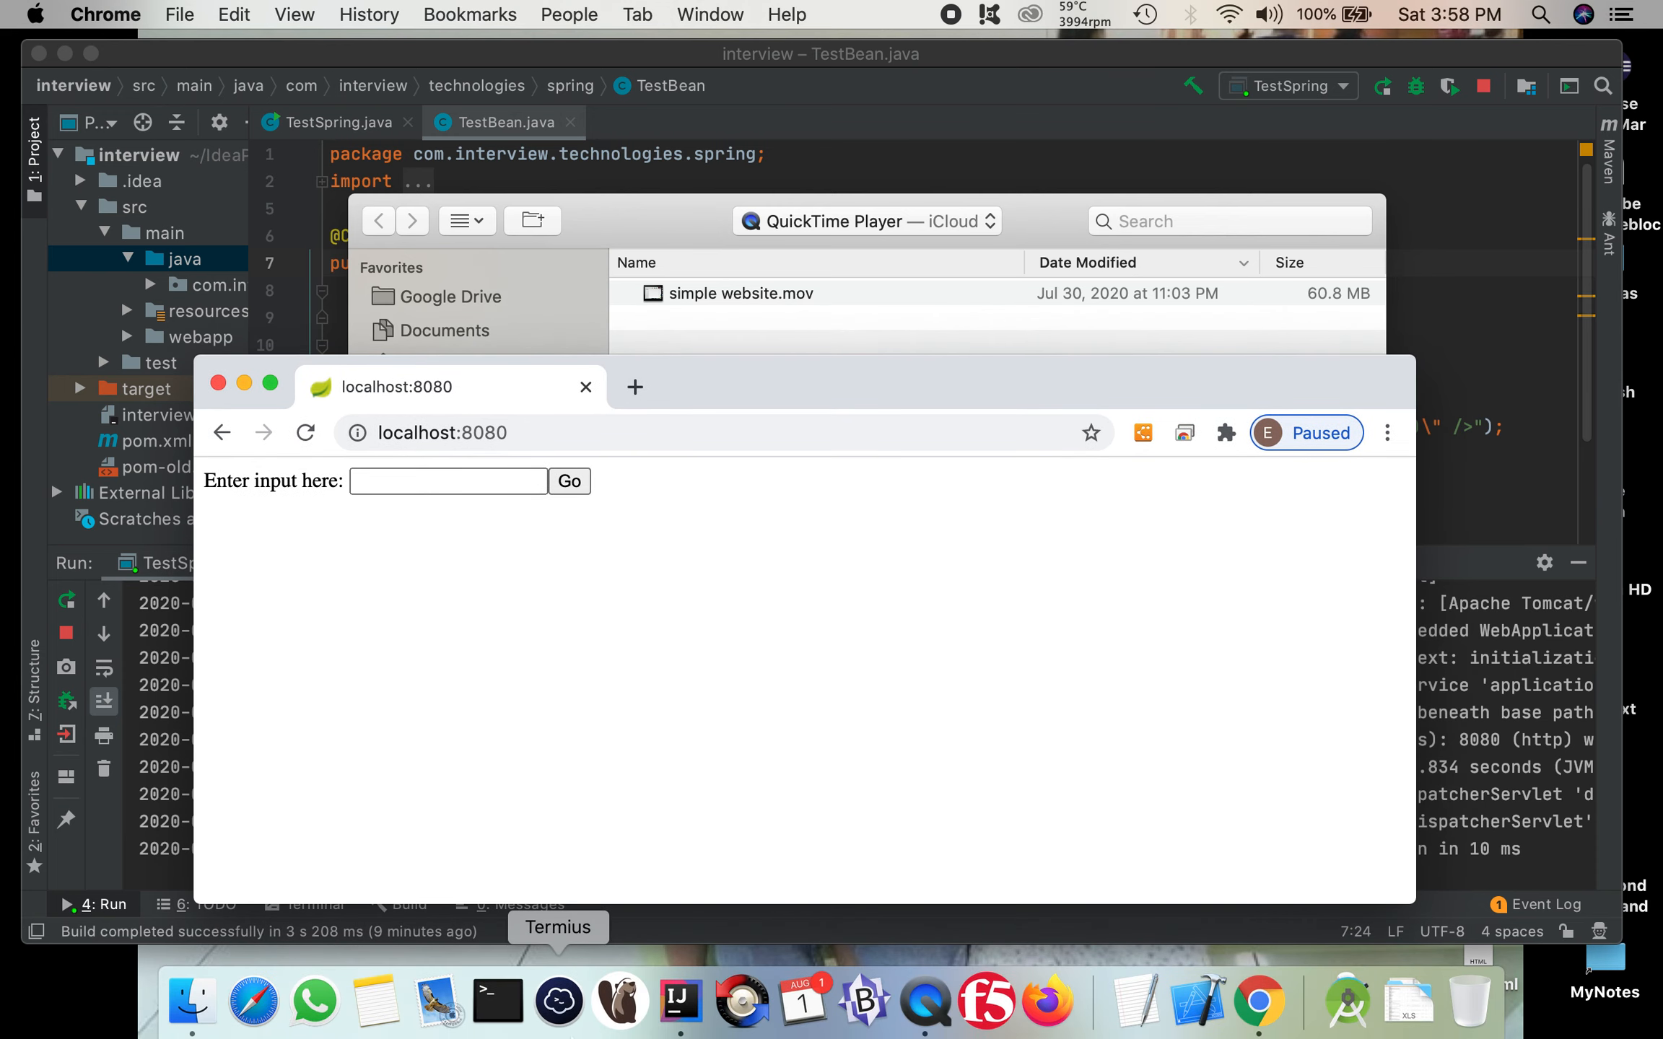
{"action": "left_click", "coordinate": [499, 1007]}
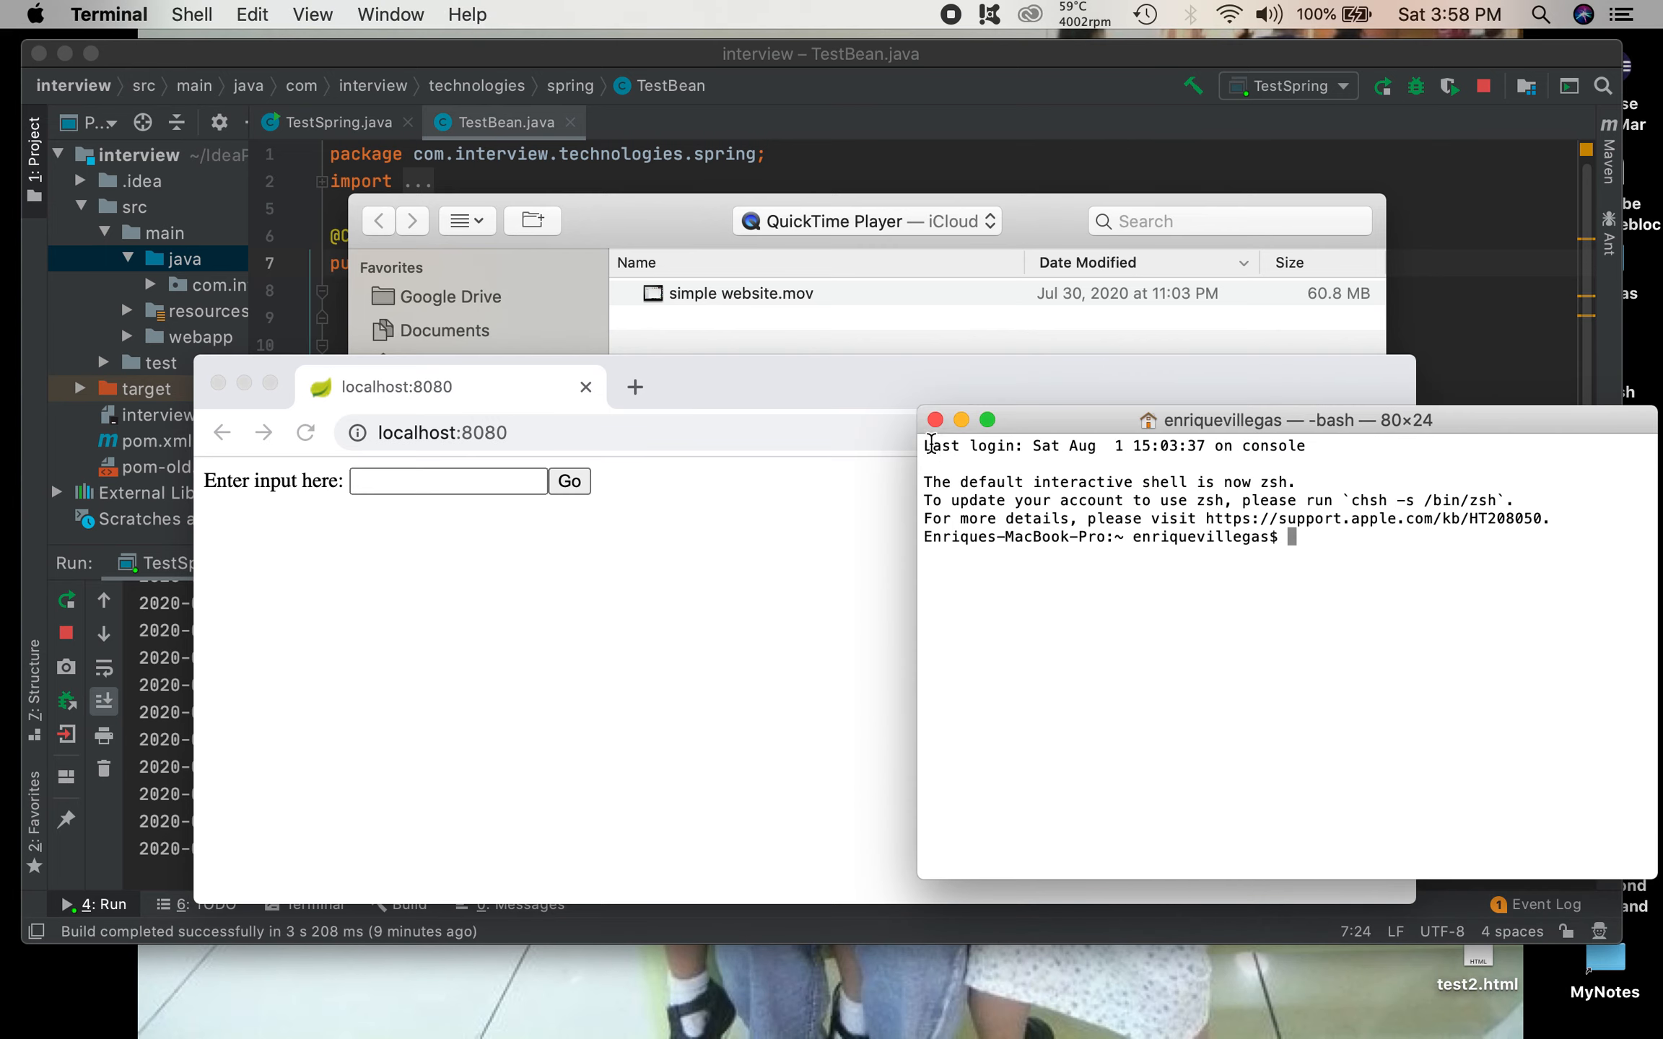
{"action": "left_click_drag", "start_coordinate": [918, 409], "coordinate": [774, 363]}
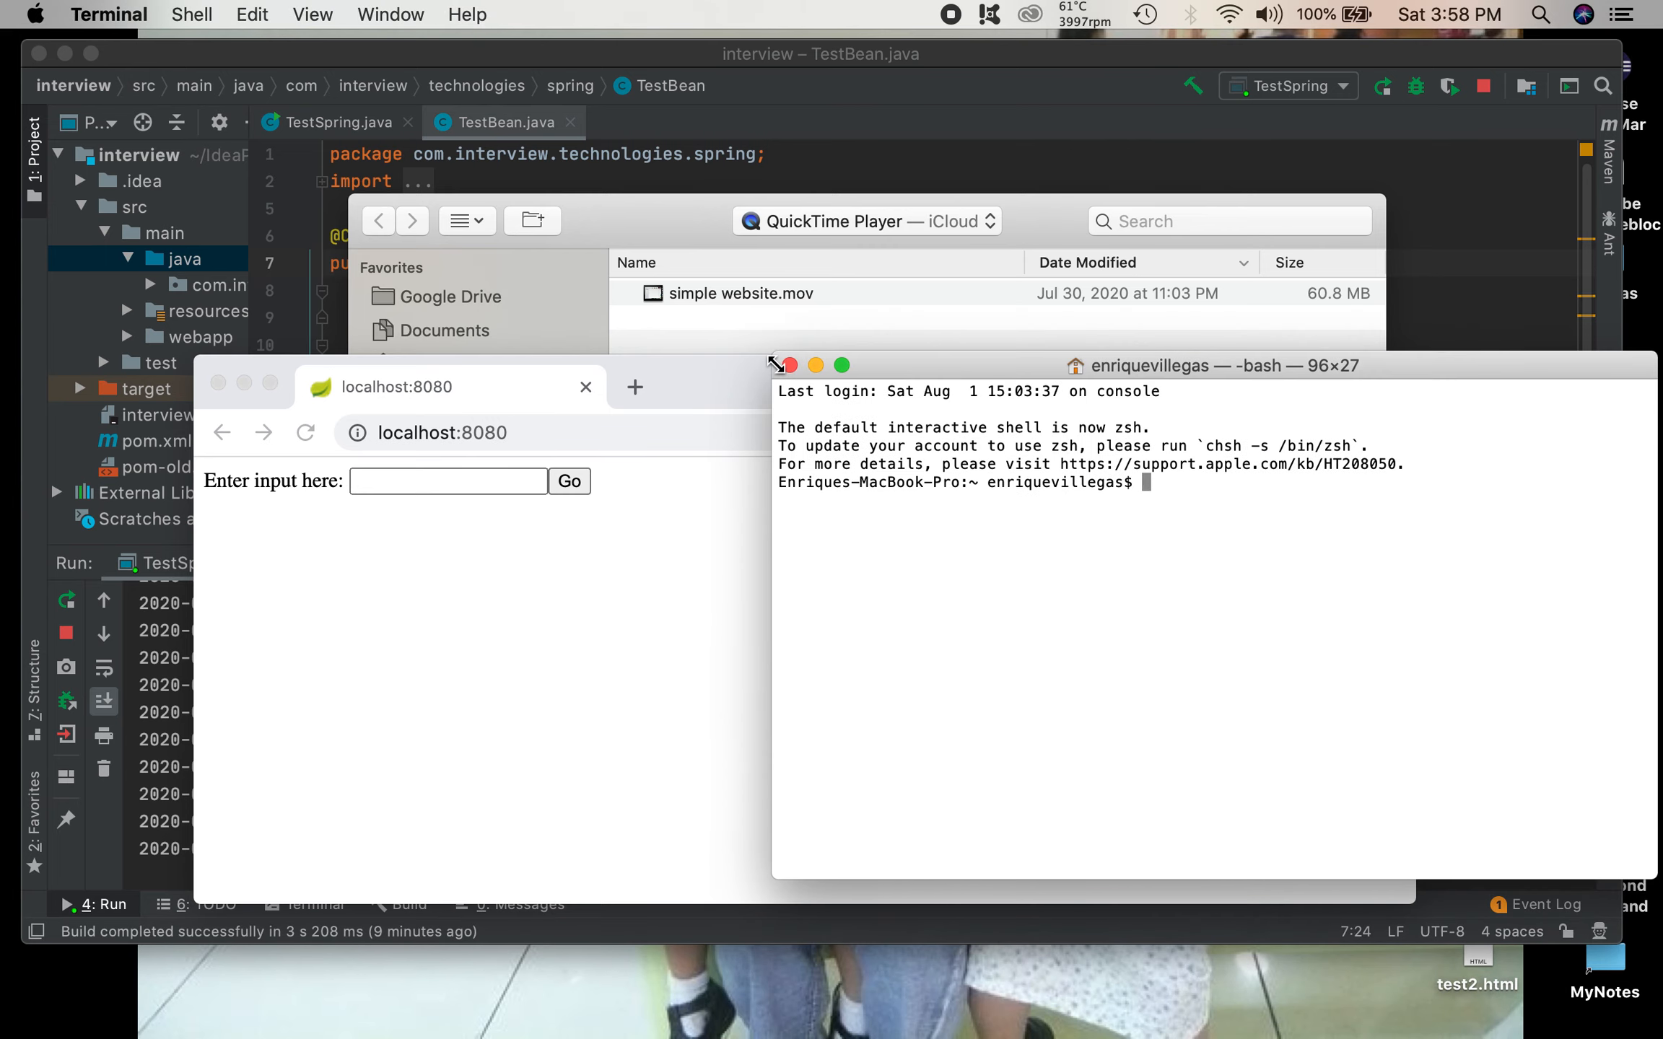
{"action": "type", "text": "ifconfig"}
{"action": "key", "text": "Return"}
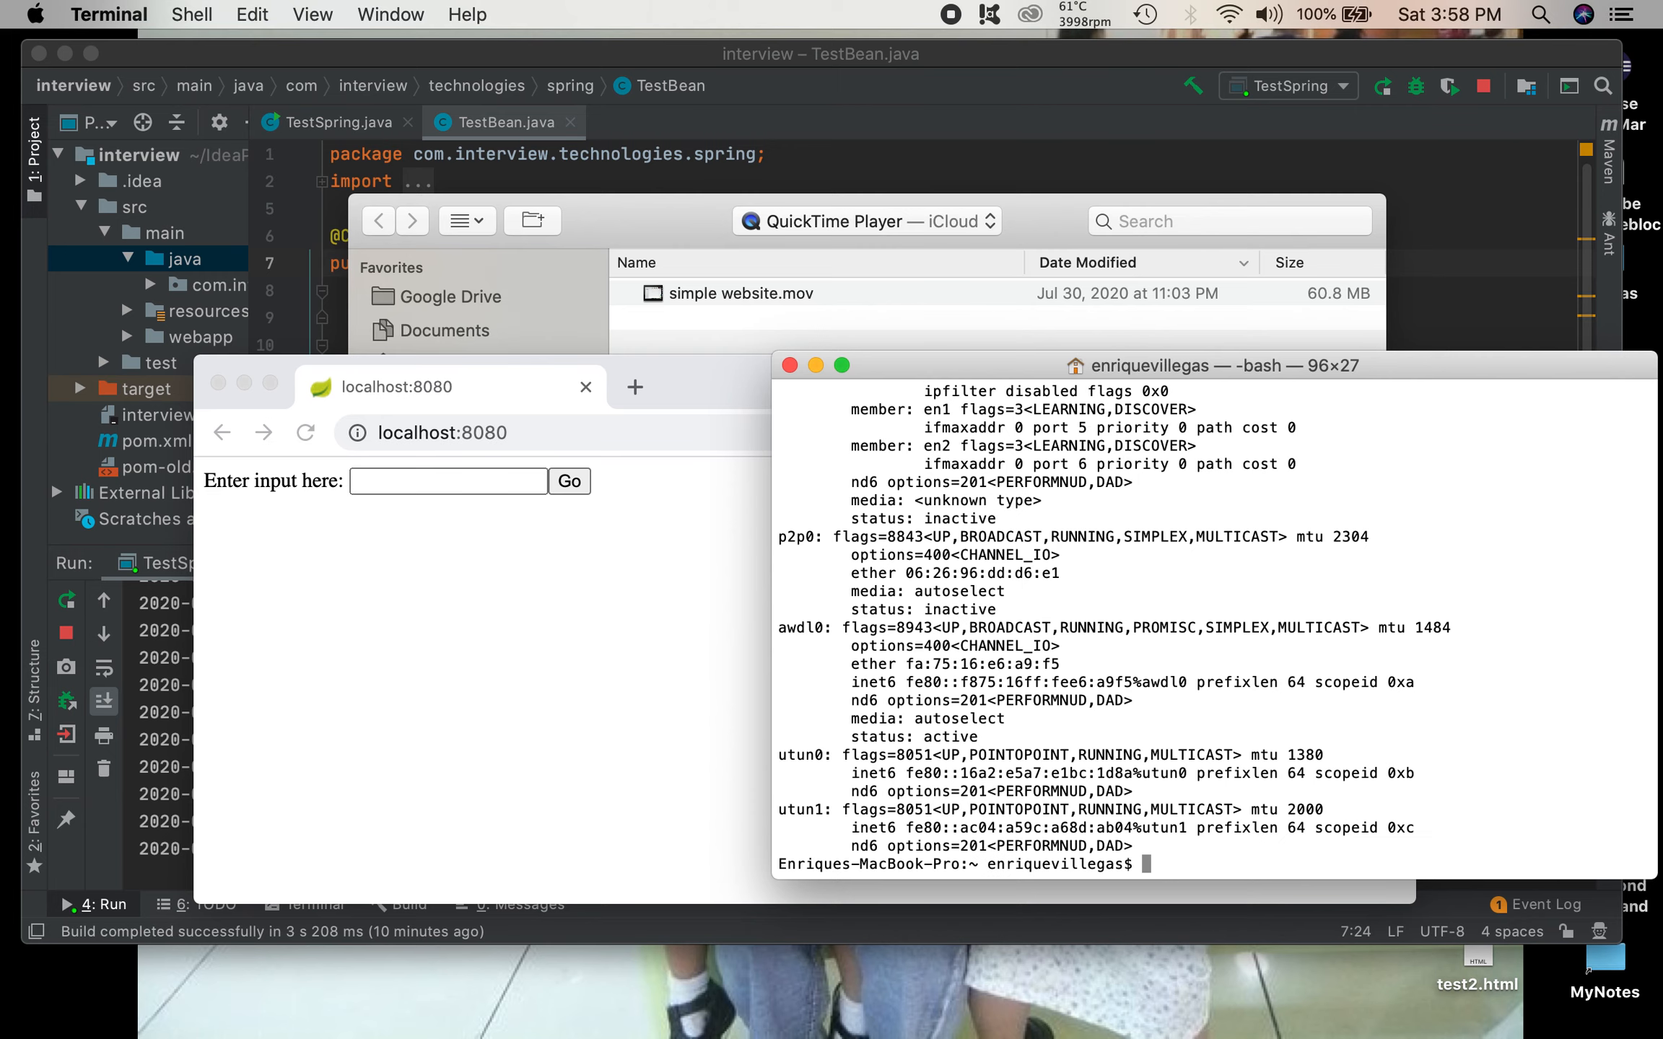
Step: Look through the ifconfig output for the en0 interface and highlight its inet IPv4 address
{"action": "scroll", "coordinate": [1038, 491], "scroll_direction": "up", "scroll_amount": 7}
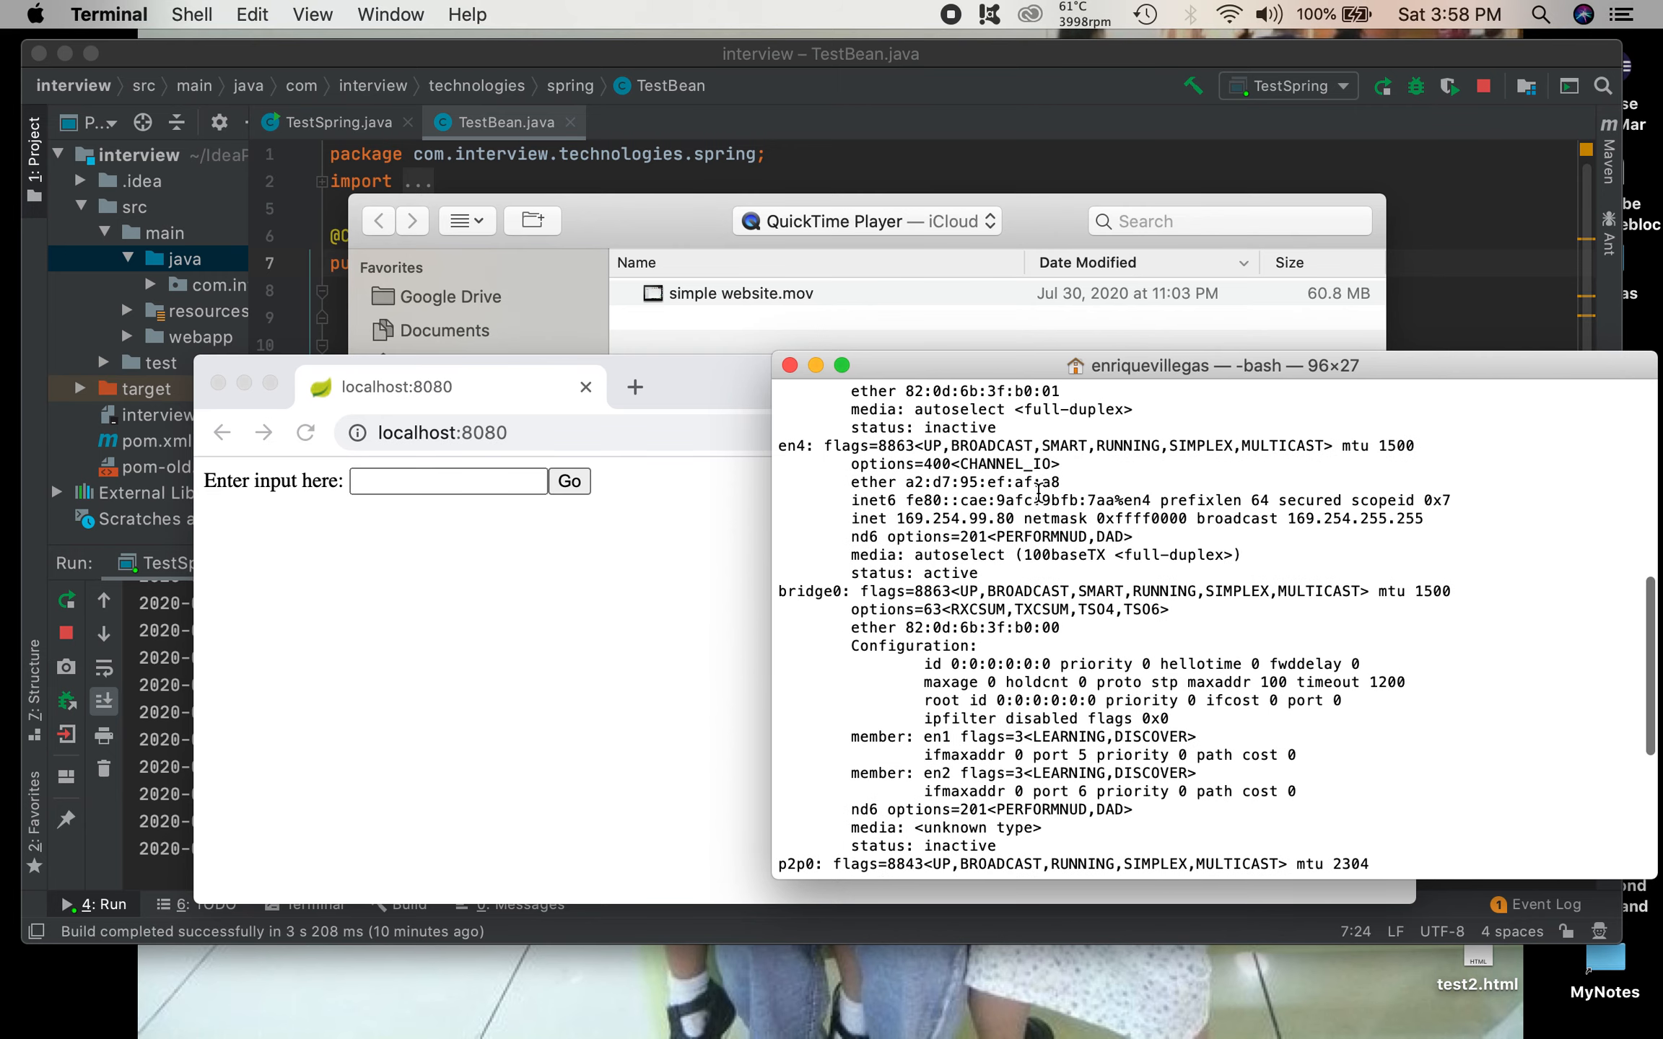
{"action": "scroll", "coordinate": [1038, 491], "scroll_direction": "up", "scroll_amount": 5}
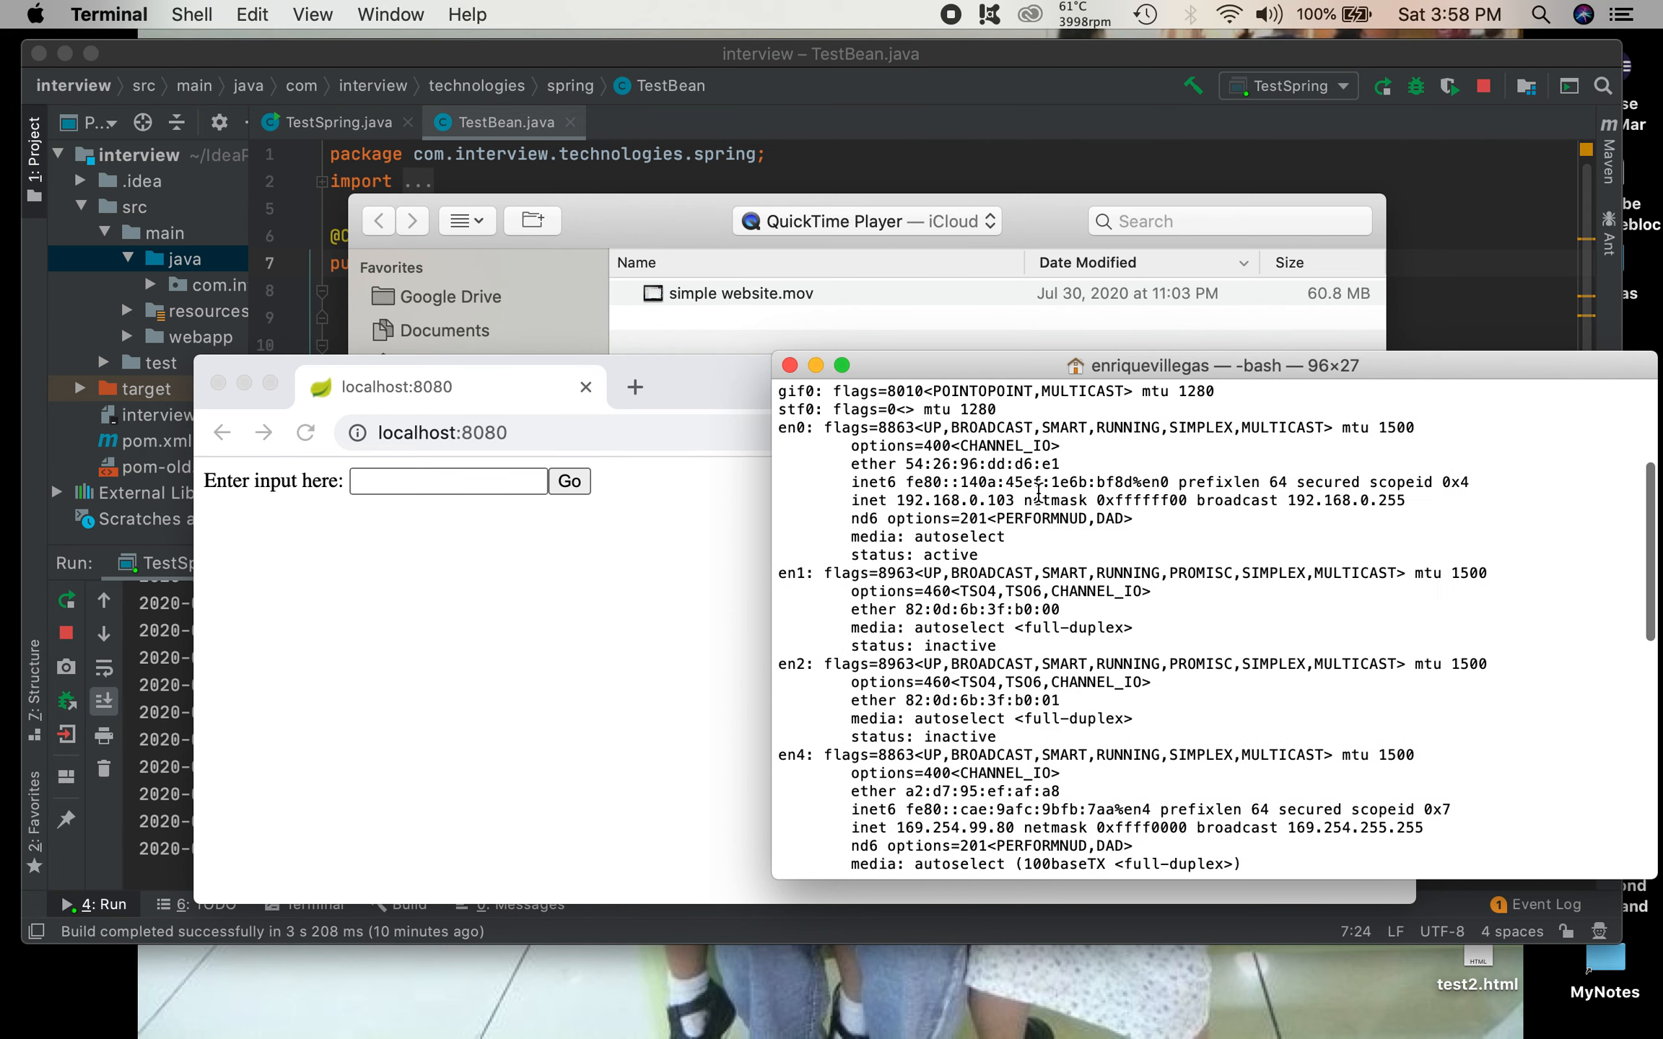
{"action": "scroll", "coordinate": [1038, 492], "scroll_direction": "up", "scroll_amount": 4}
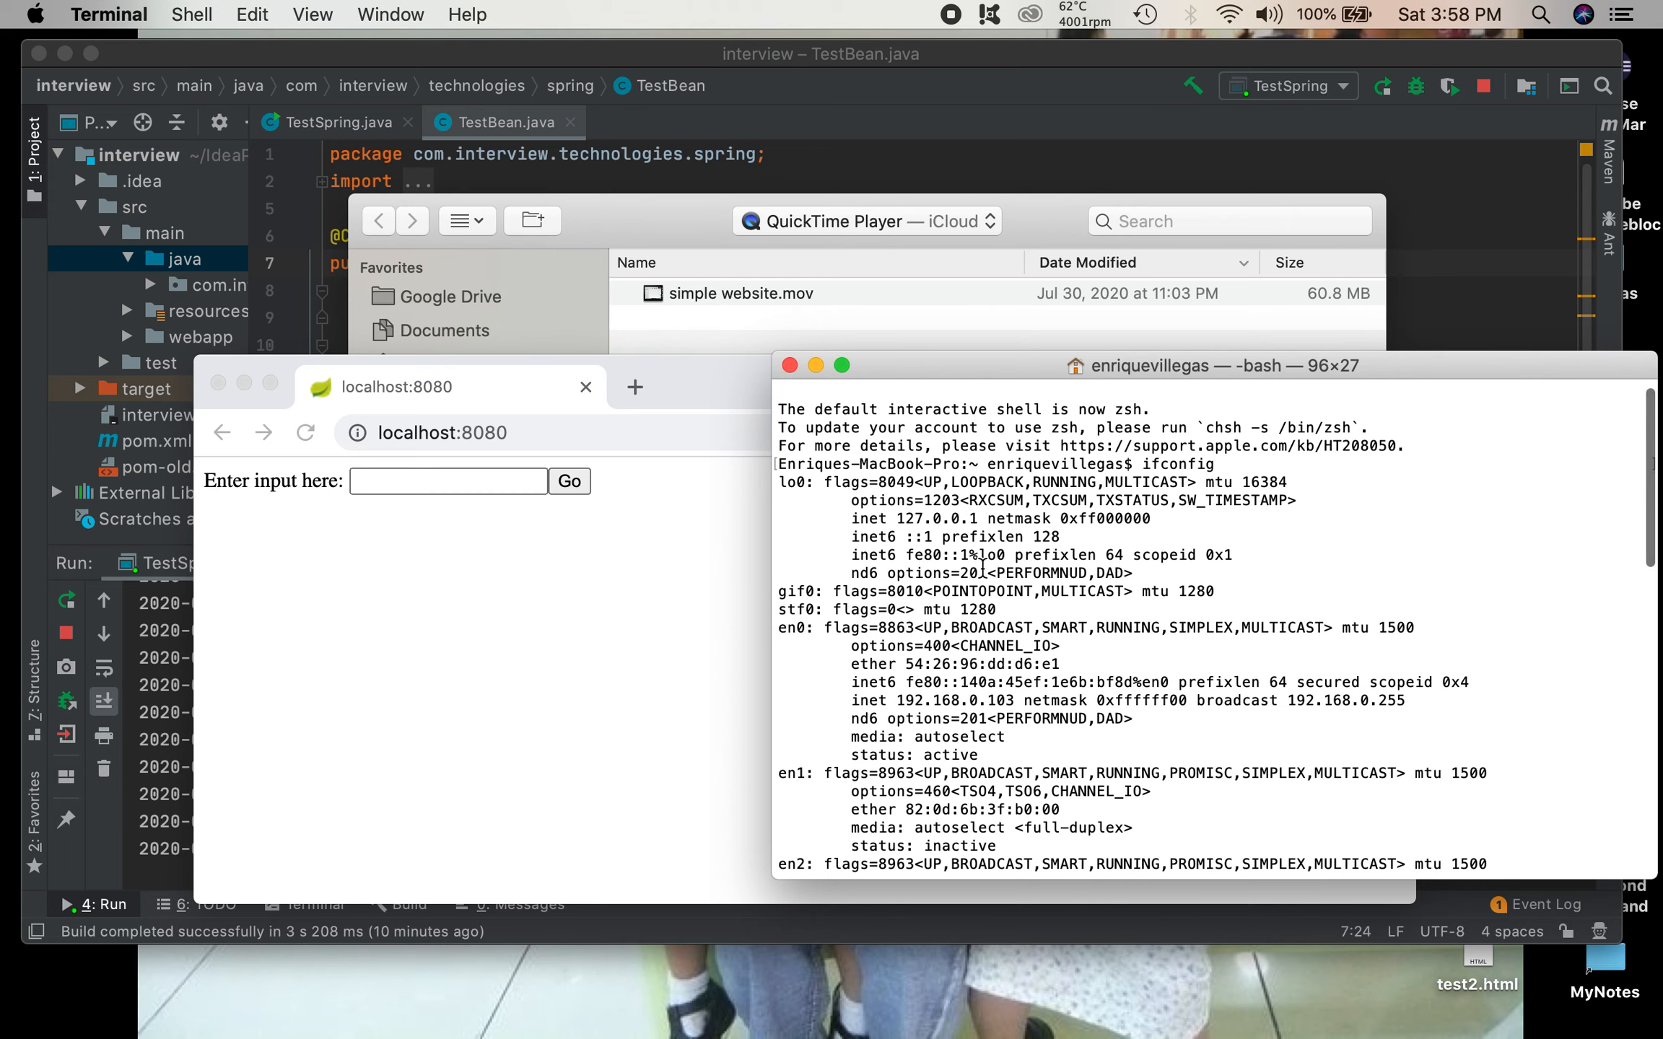
{"action": "scroll", "coordinate": [1044, 510], "scroll_direction": "down", "scroll_amount": 2}
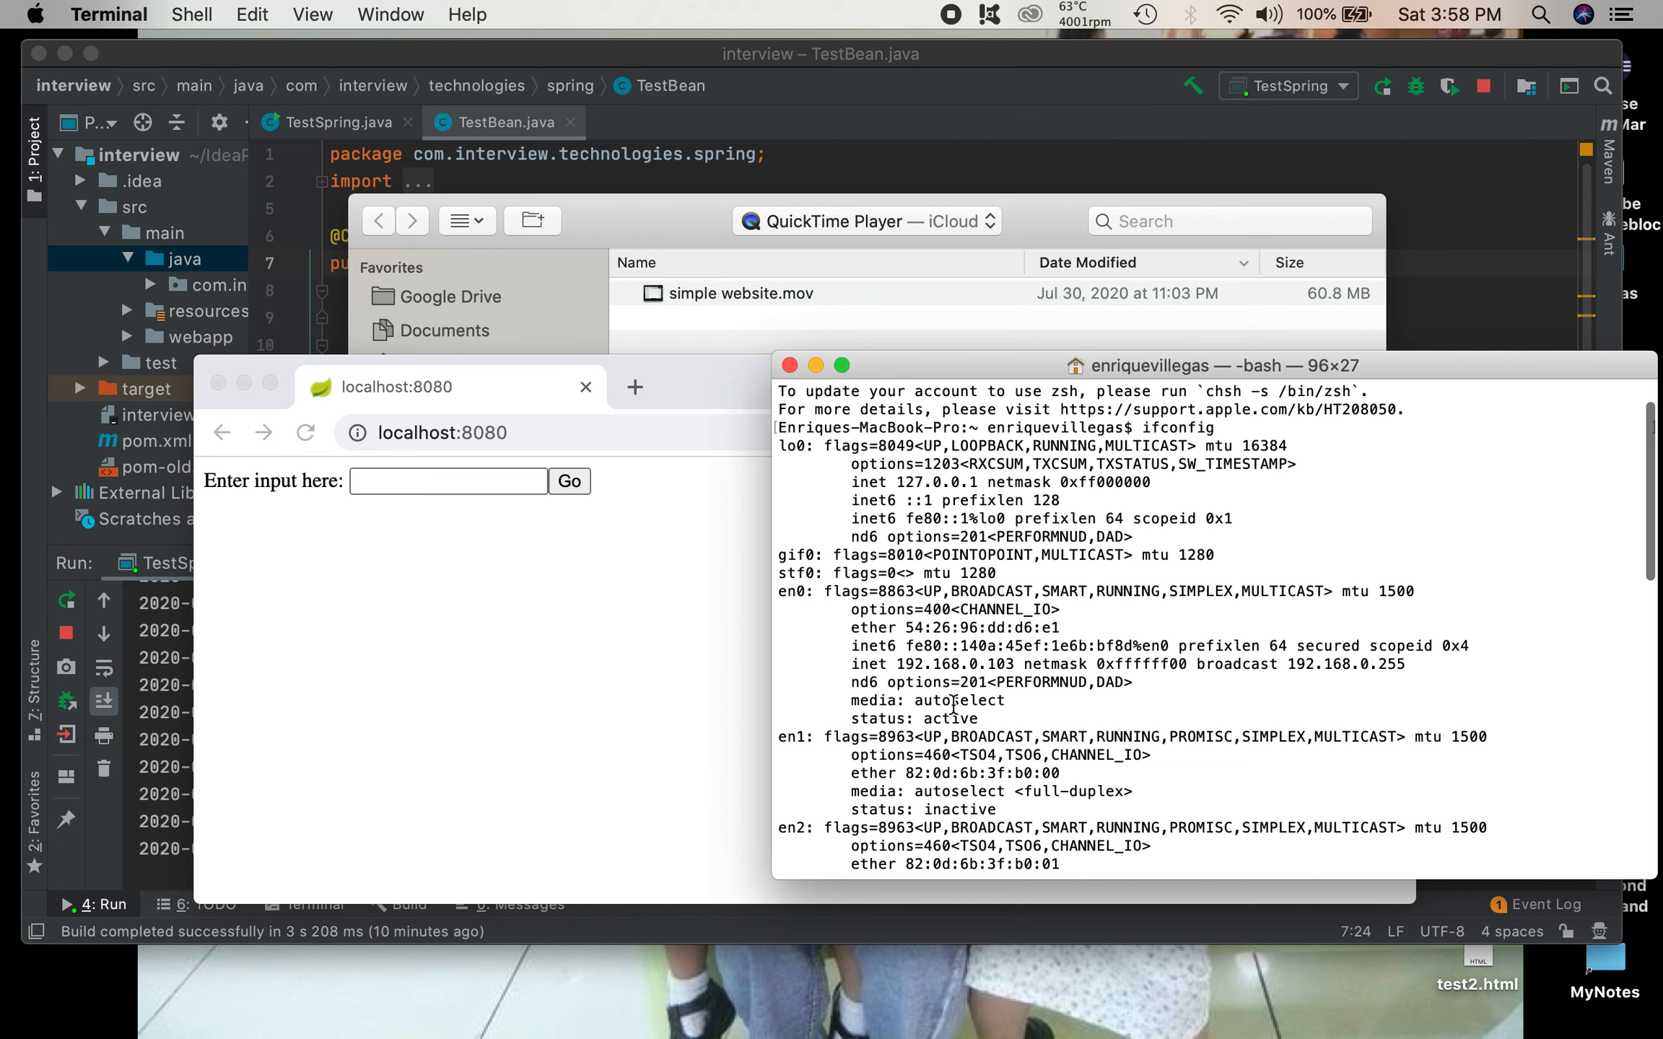
{"action": "scroll", "coordinate": [953, 704], "scroll_direction": "down", "scroll_amount": 2}
{"action": "scroll", "coordinate": [953, 704], "scroll_direction": "up", "scroll_amount": 3}
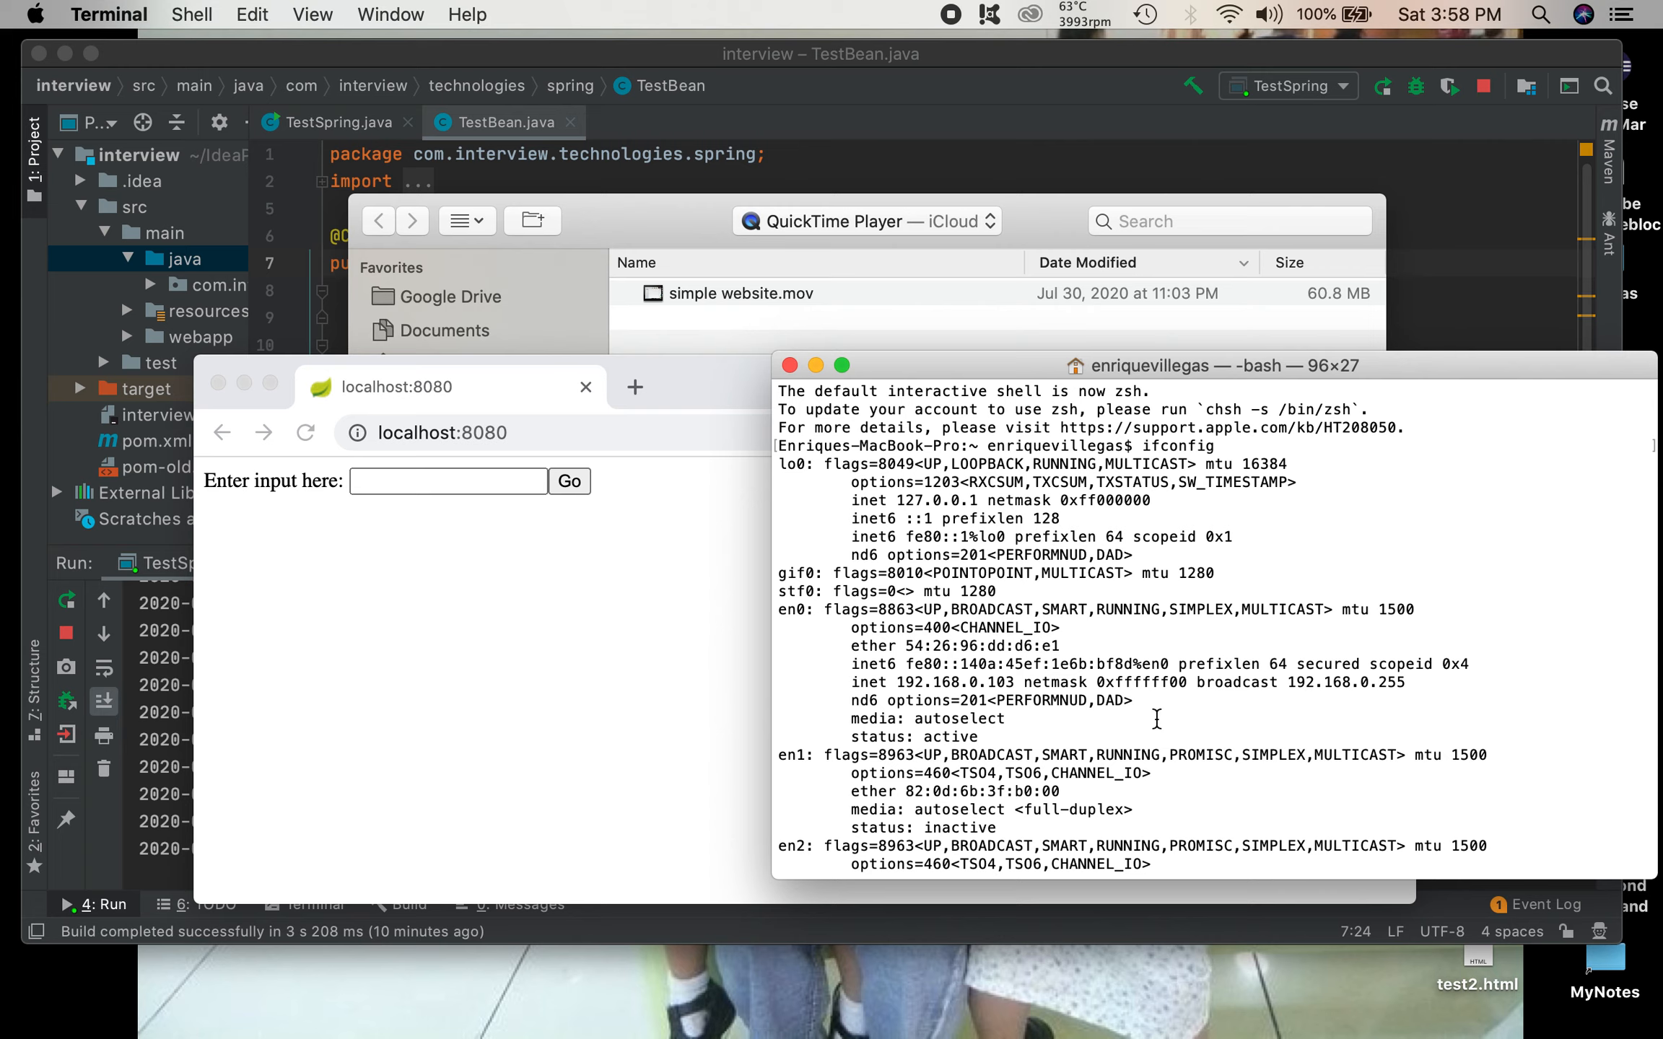
{"action": "left_click_drag", "start_coordinate": [1016, 682], "coordinate": [899, 682]}
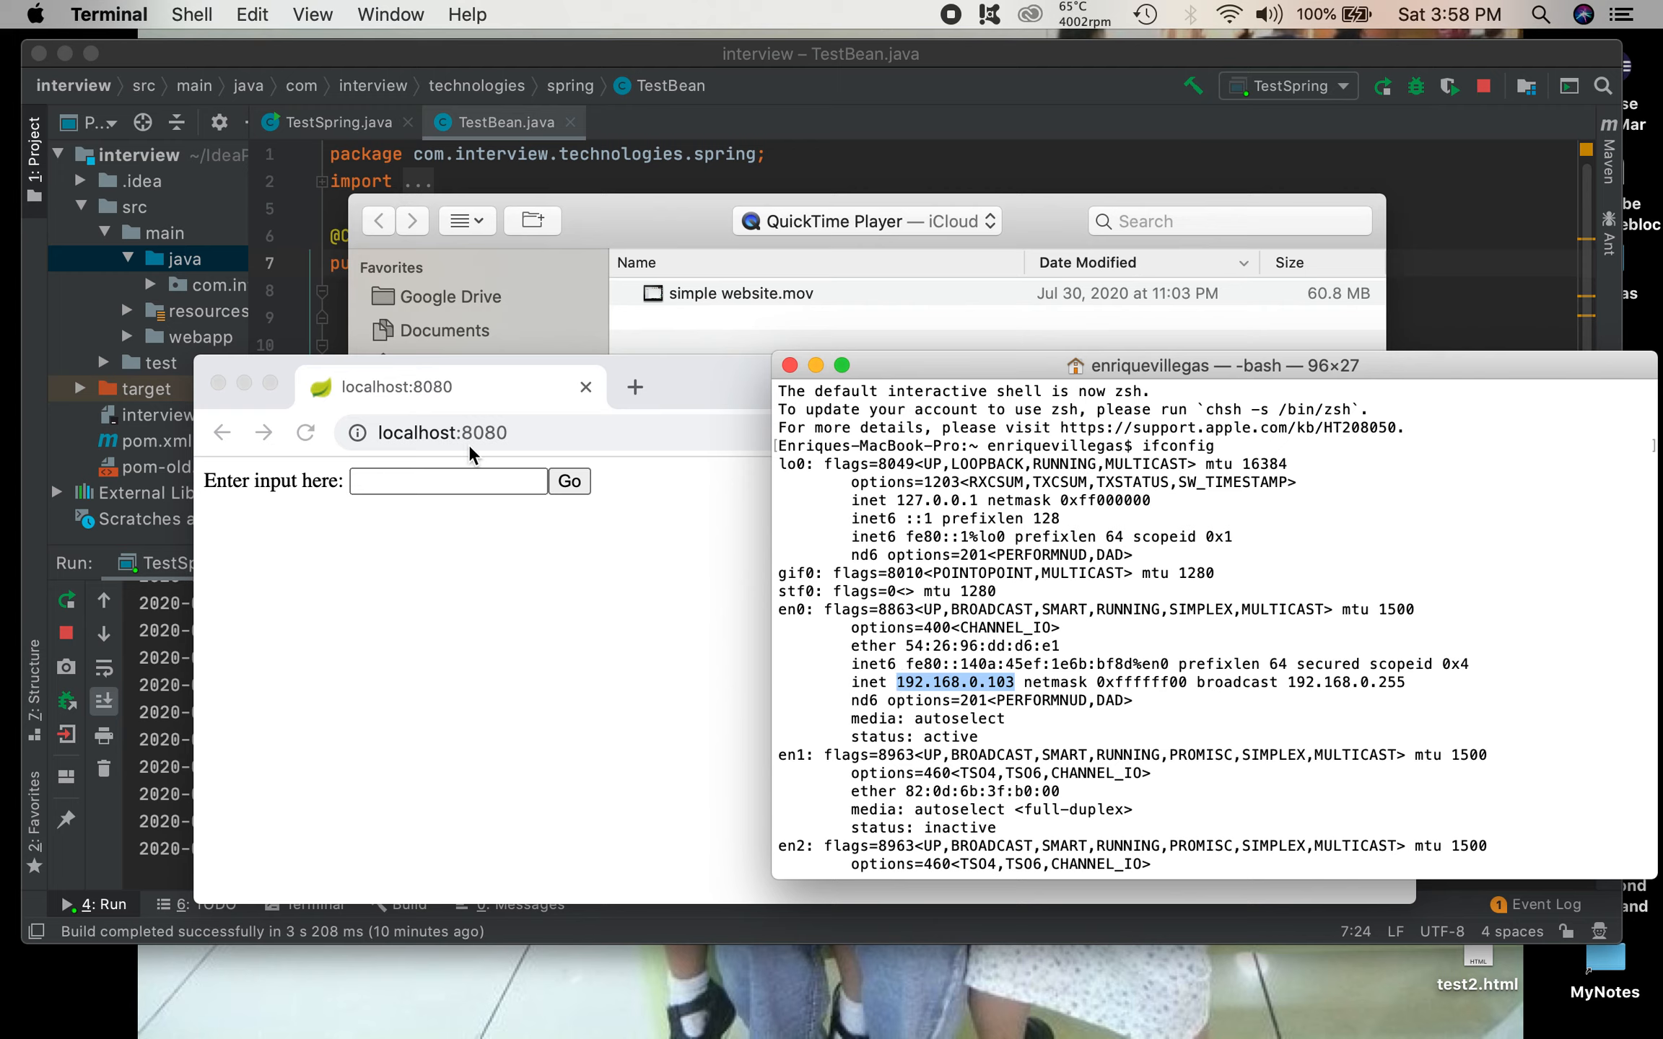
Step: Switch to Chrome, copy the localhost:8080 address into a new tab and move the window so the ifconfig output can be read
{"action": "left_click", "coordinate": [550, 436]}
{"action": "left_click", "coordinate": [495, 440]}
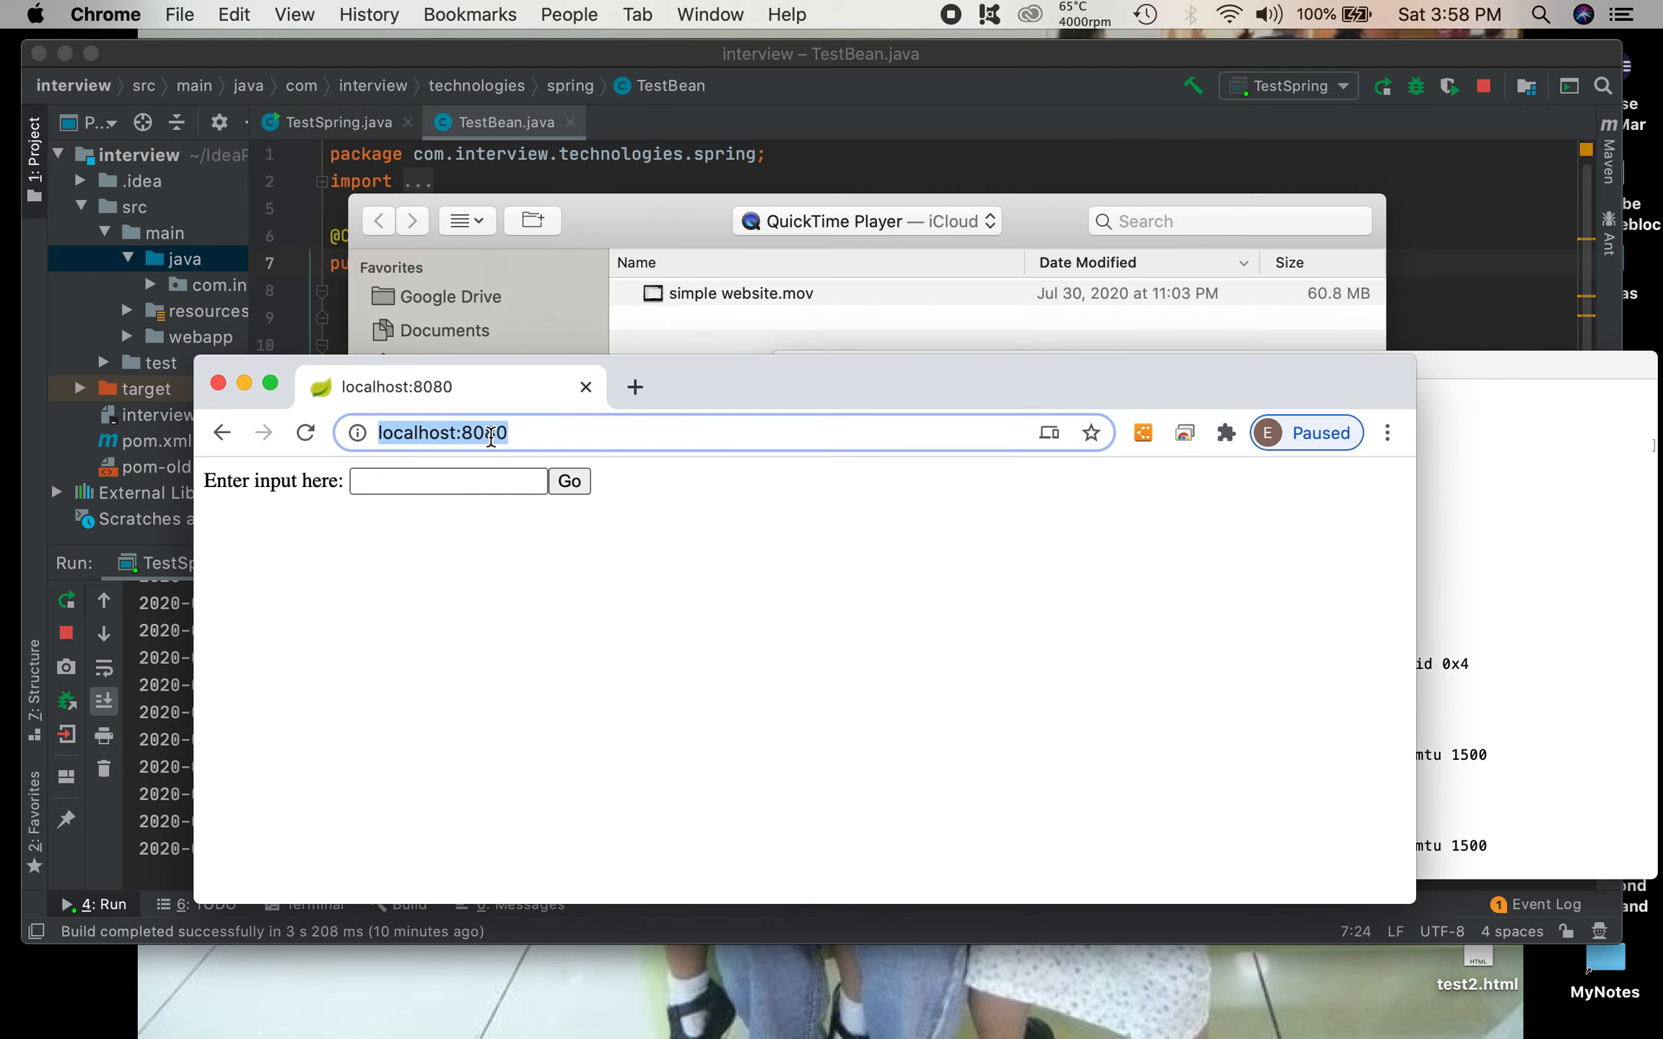
{"action": "right_click", "coordinate": [490, 435]}
{"action": "left_click", "coordinate": [582, 634]}
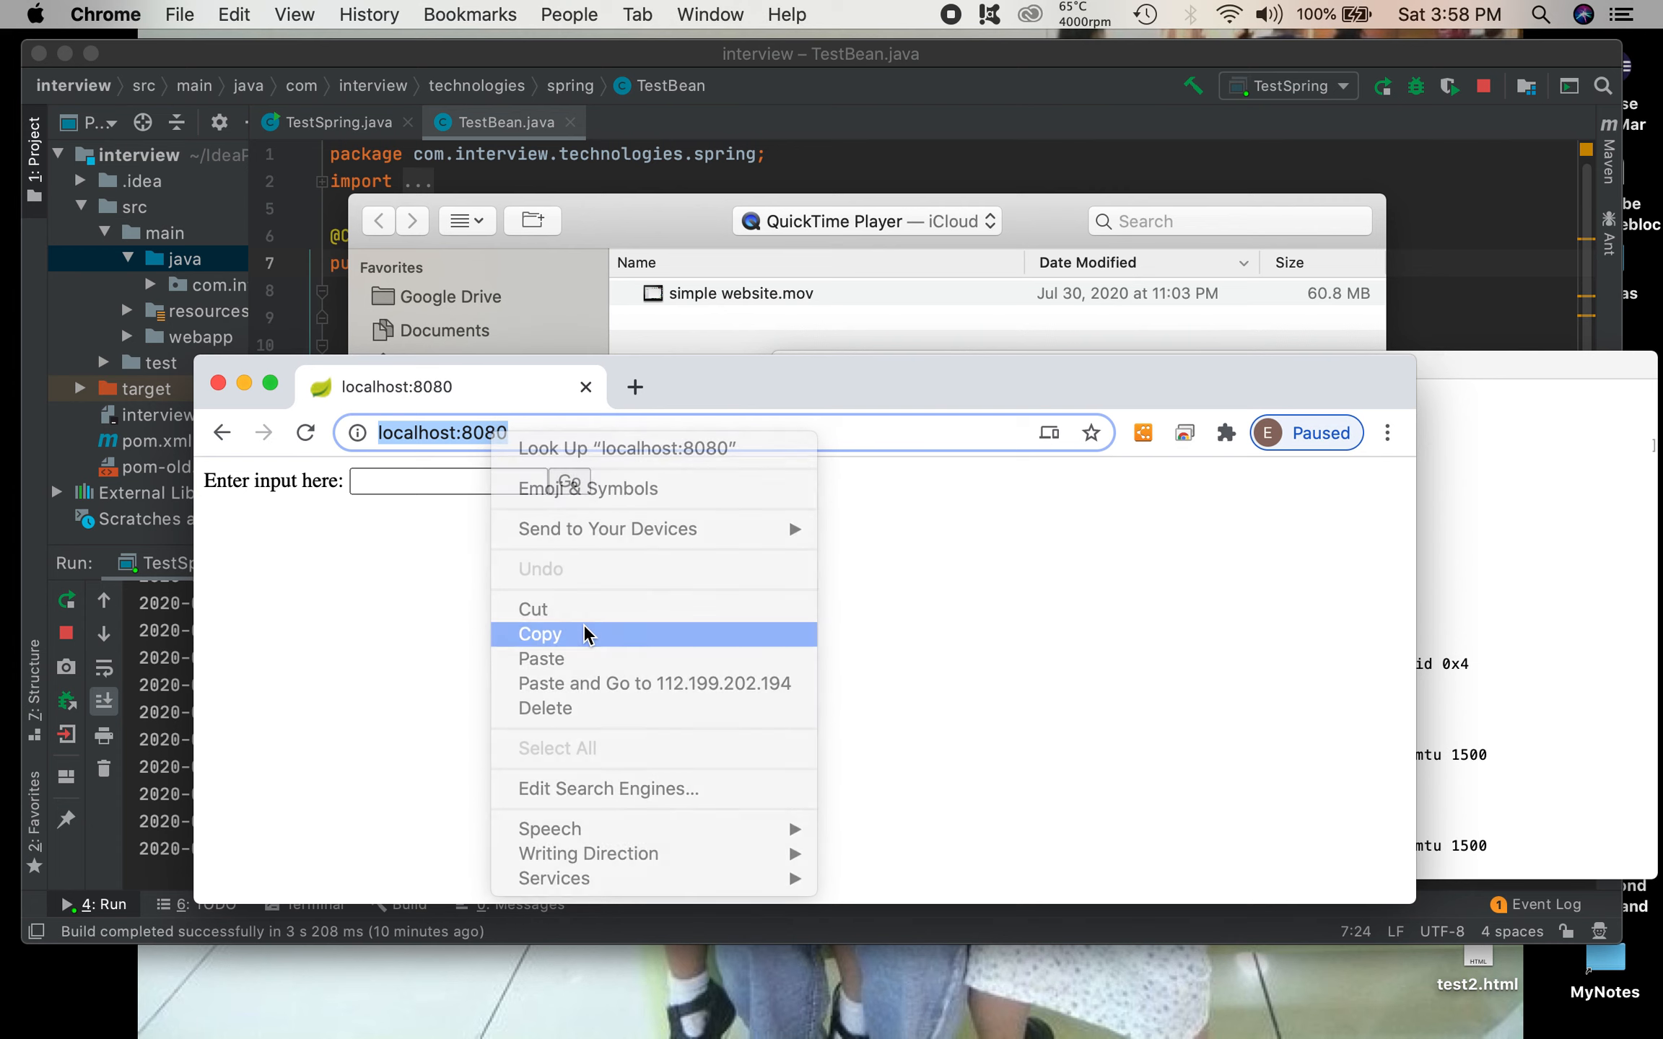
{"action": "left_click", "coordinate": [635, 388]}
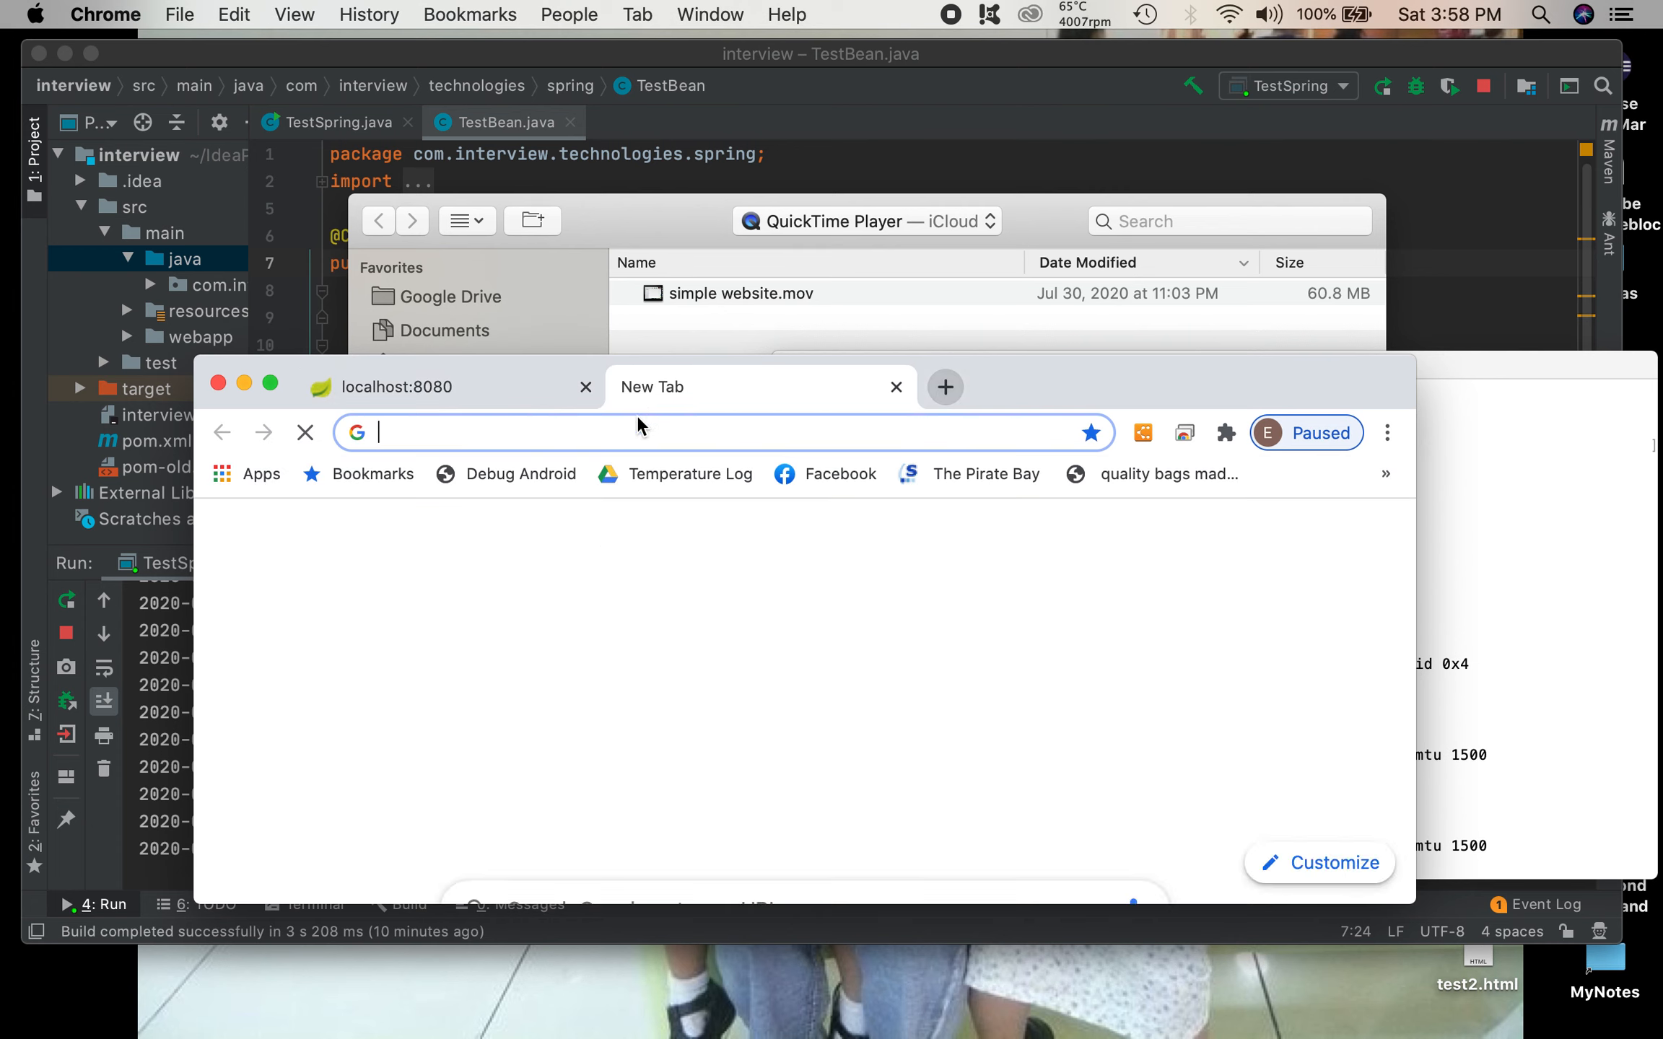
{"action": "right_click", "coordinate": [638, 433]}
{"action": "left_click", "coordinate": [705, 572]}
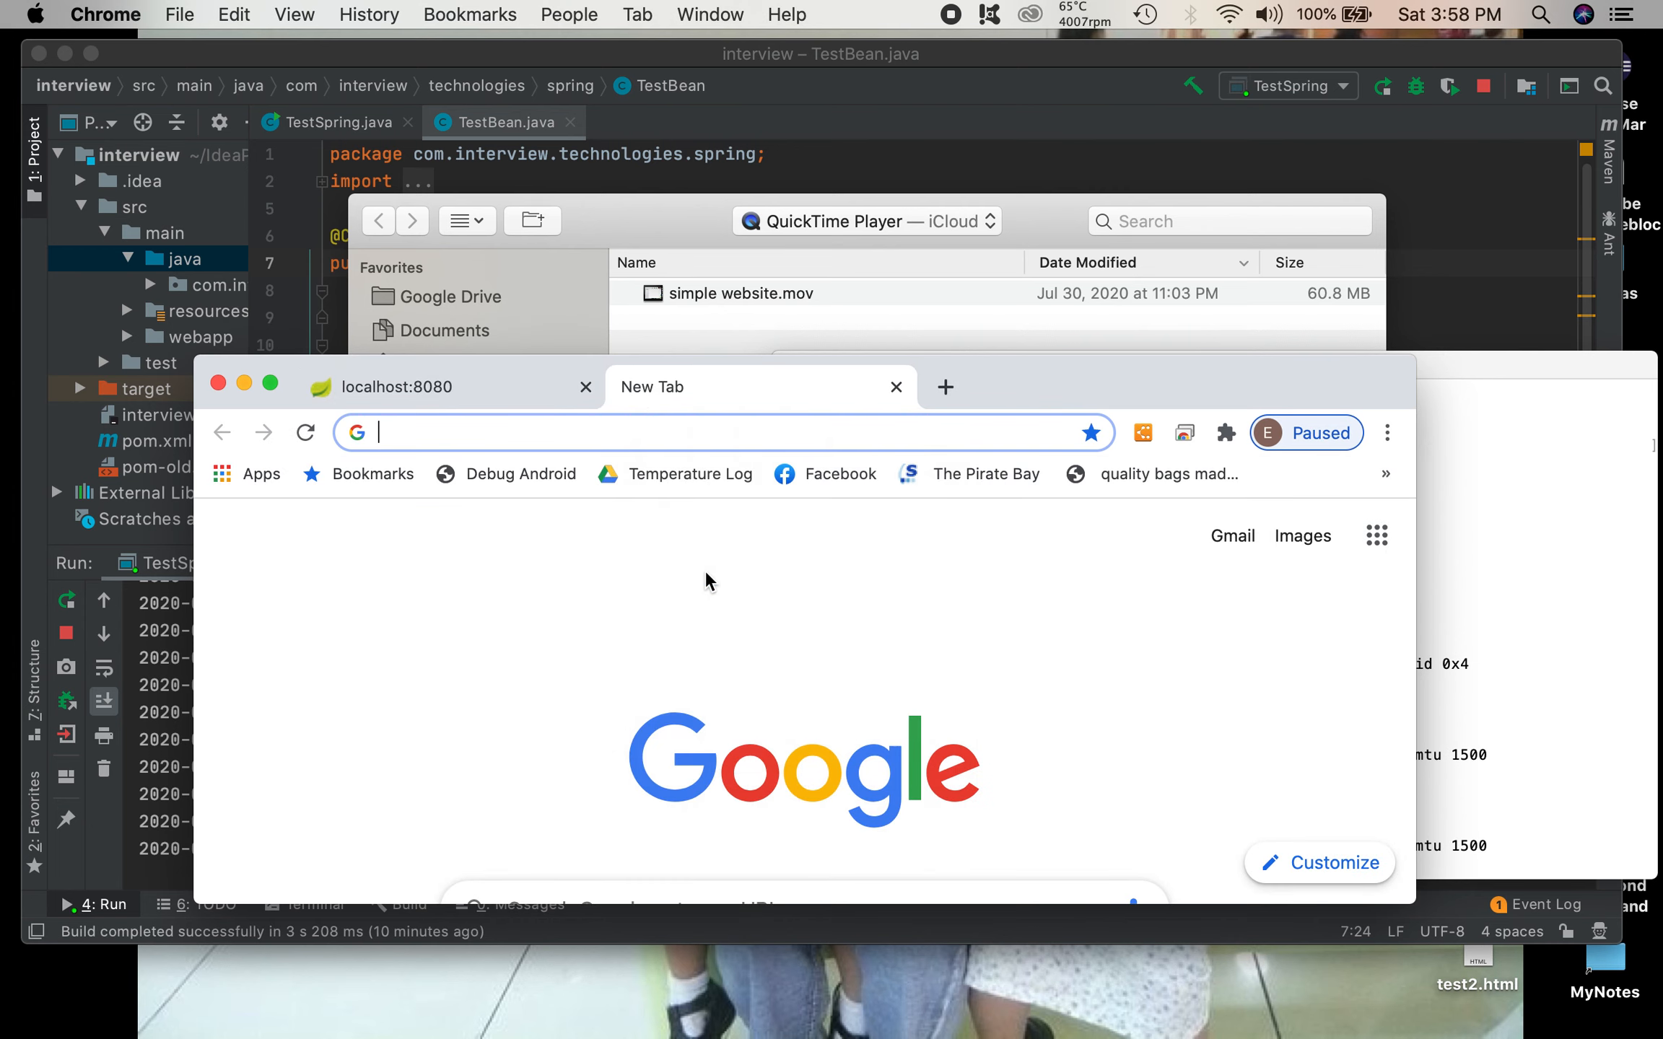
{"action": "left_click_drag", "start_coordinate": [1066, 387], "coordinate": [1151, 752]}
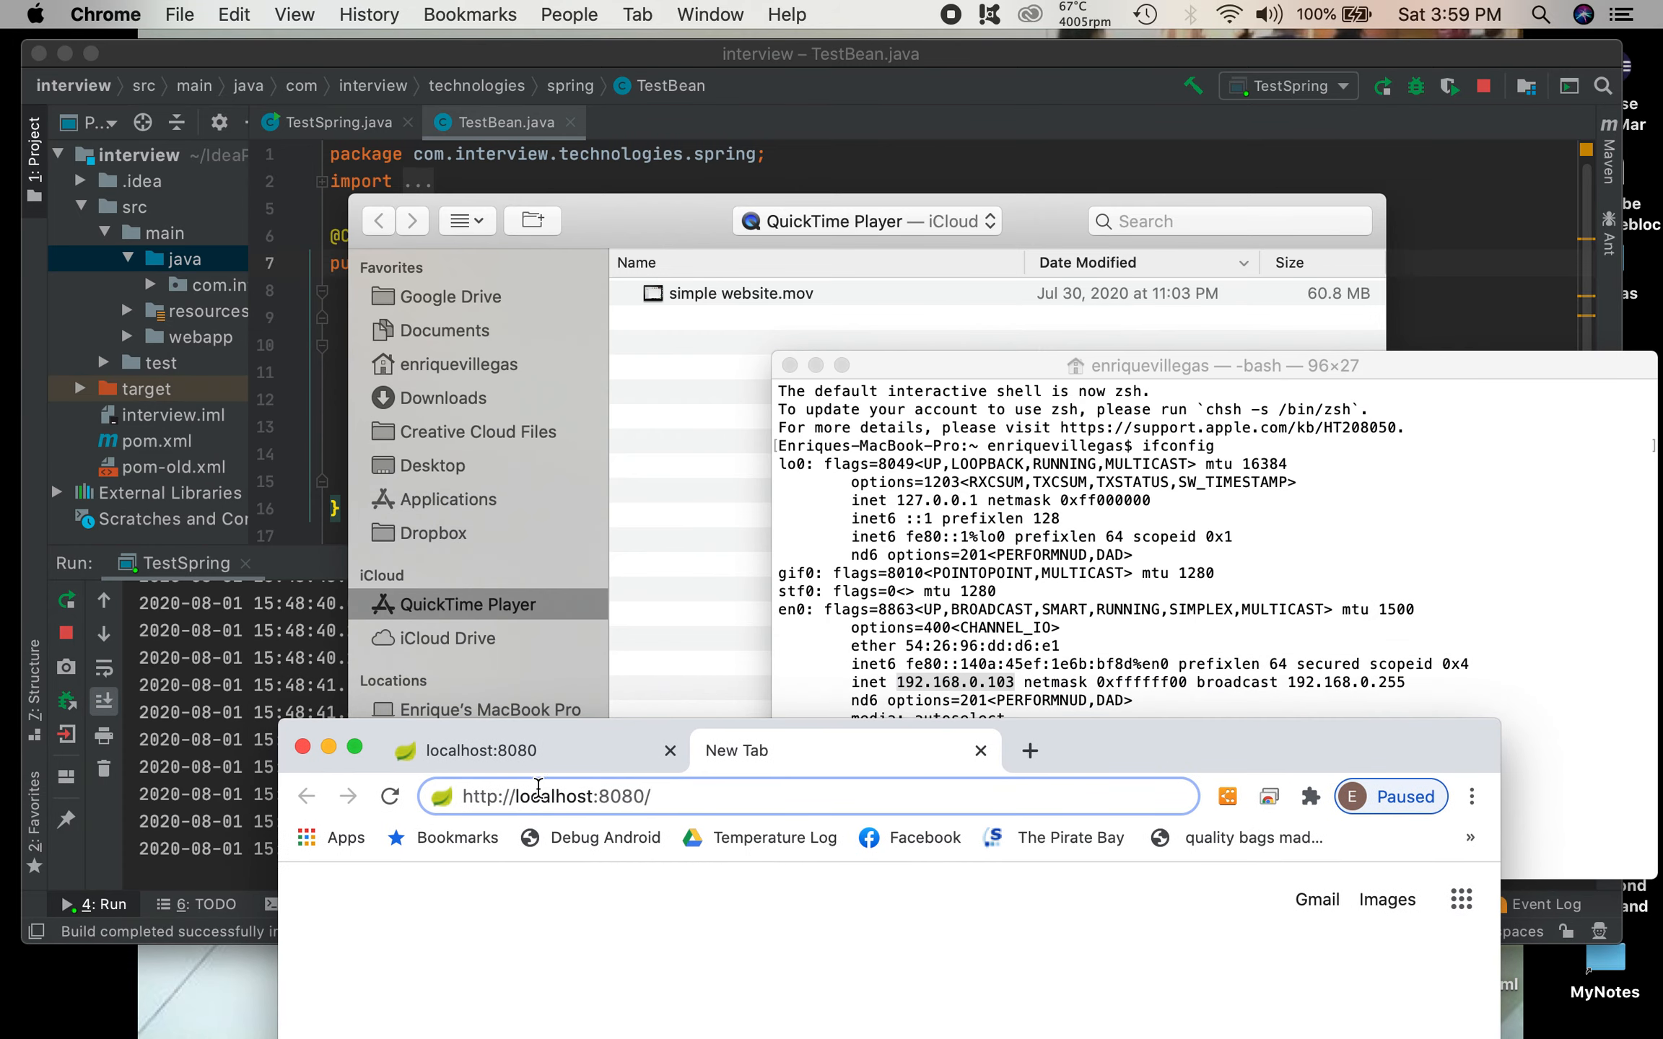
Step: Replace localhost with the local IP 192.168.0.103 in the pasted address, load it on port 8080 and reposition the browser window
{"action": "left_click_drag", "start_coordinate": [515, 797], "coordinate": [593, 801]}
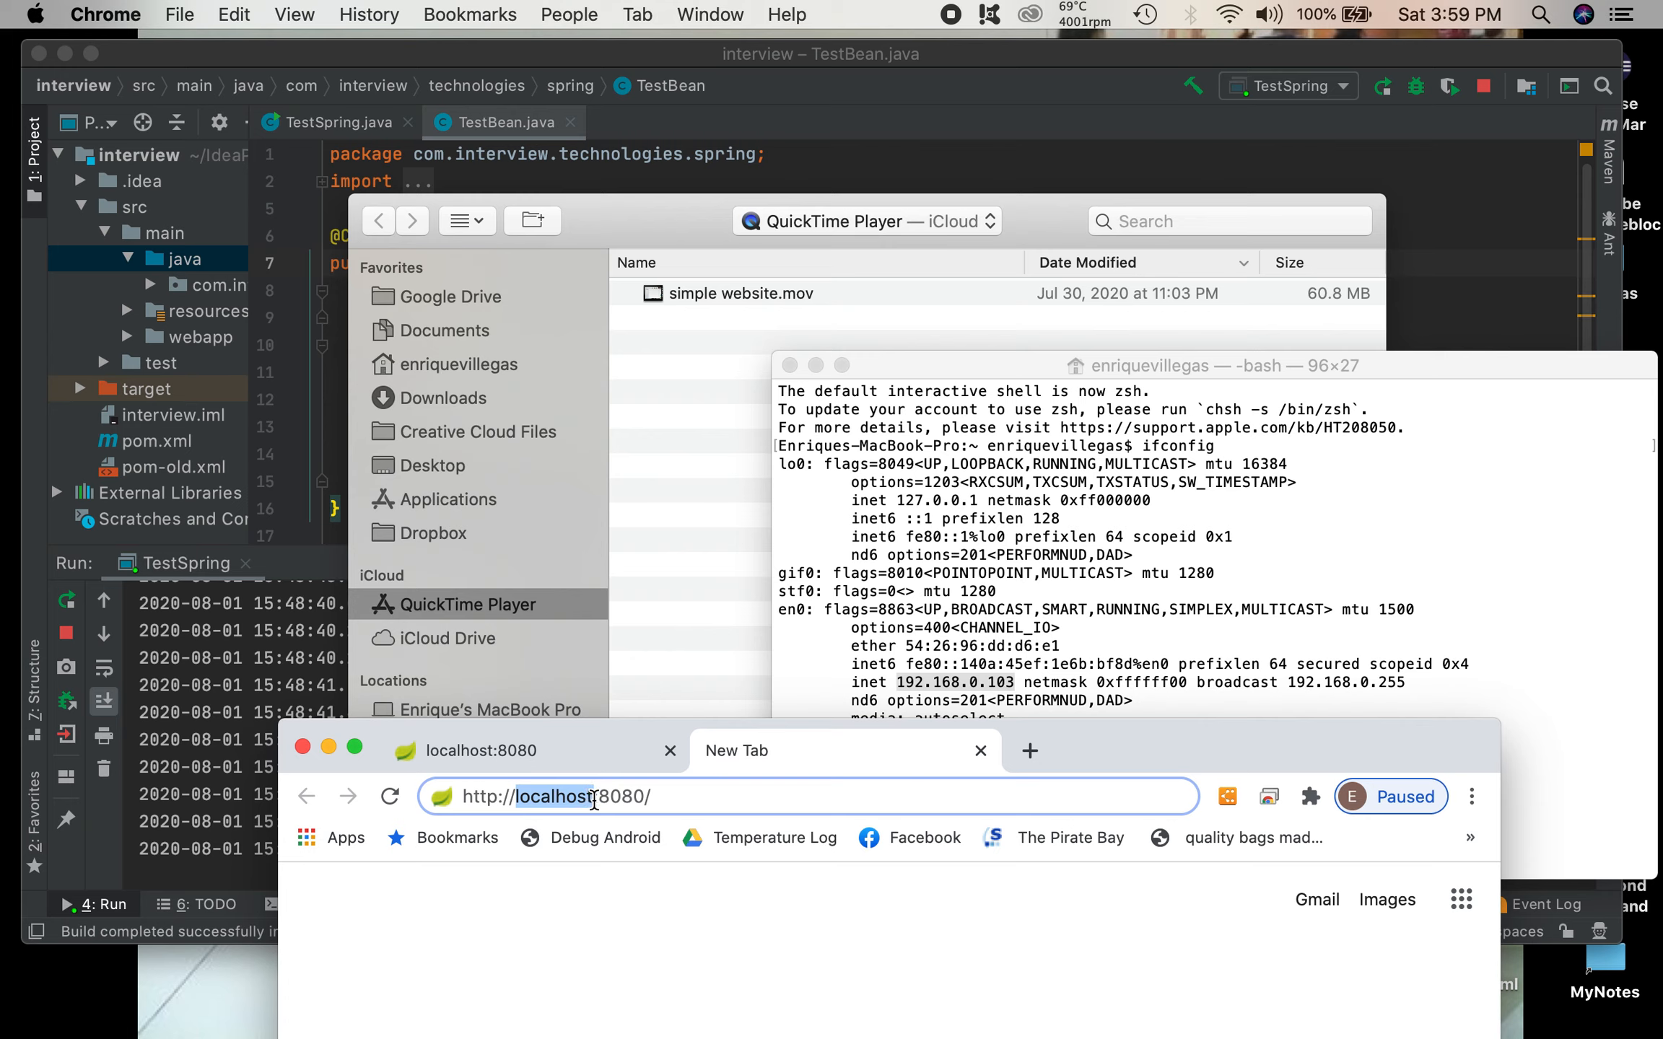
{"action": "key", "text": "BackSpace"}
{"action": "type", "text": "192"}
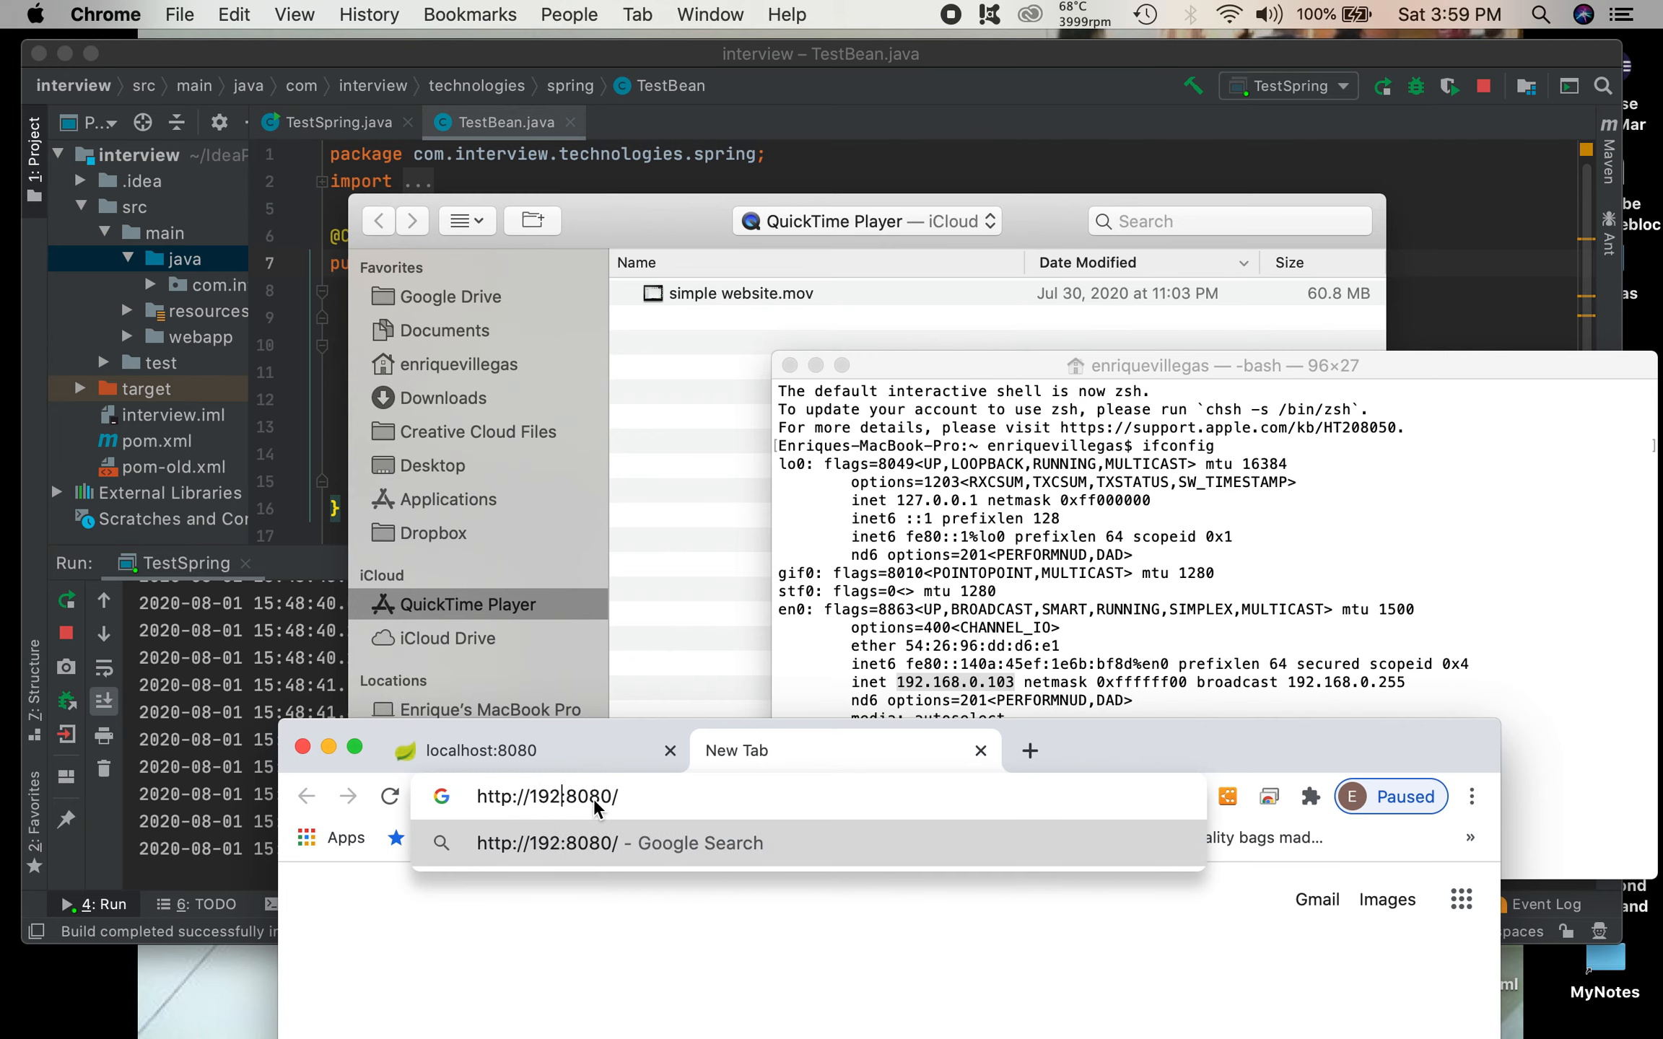
{"action": "type", "text": ".1"}
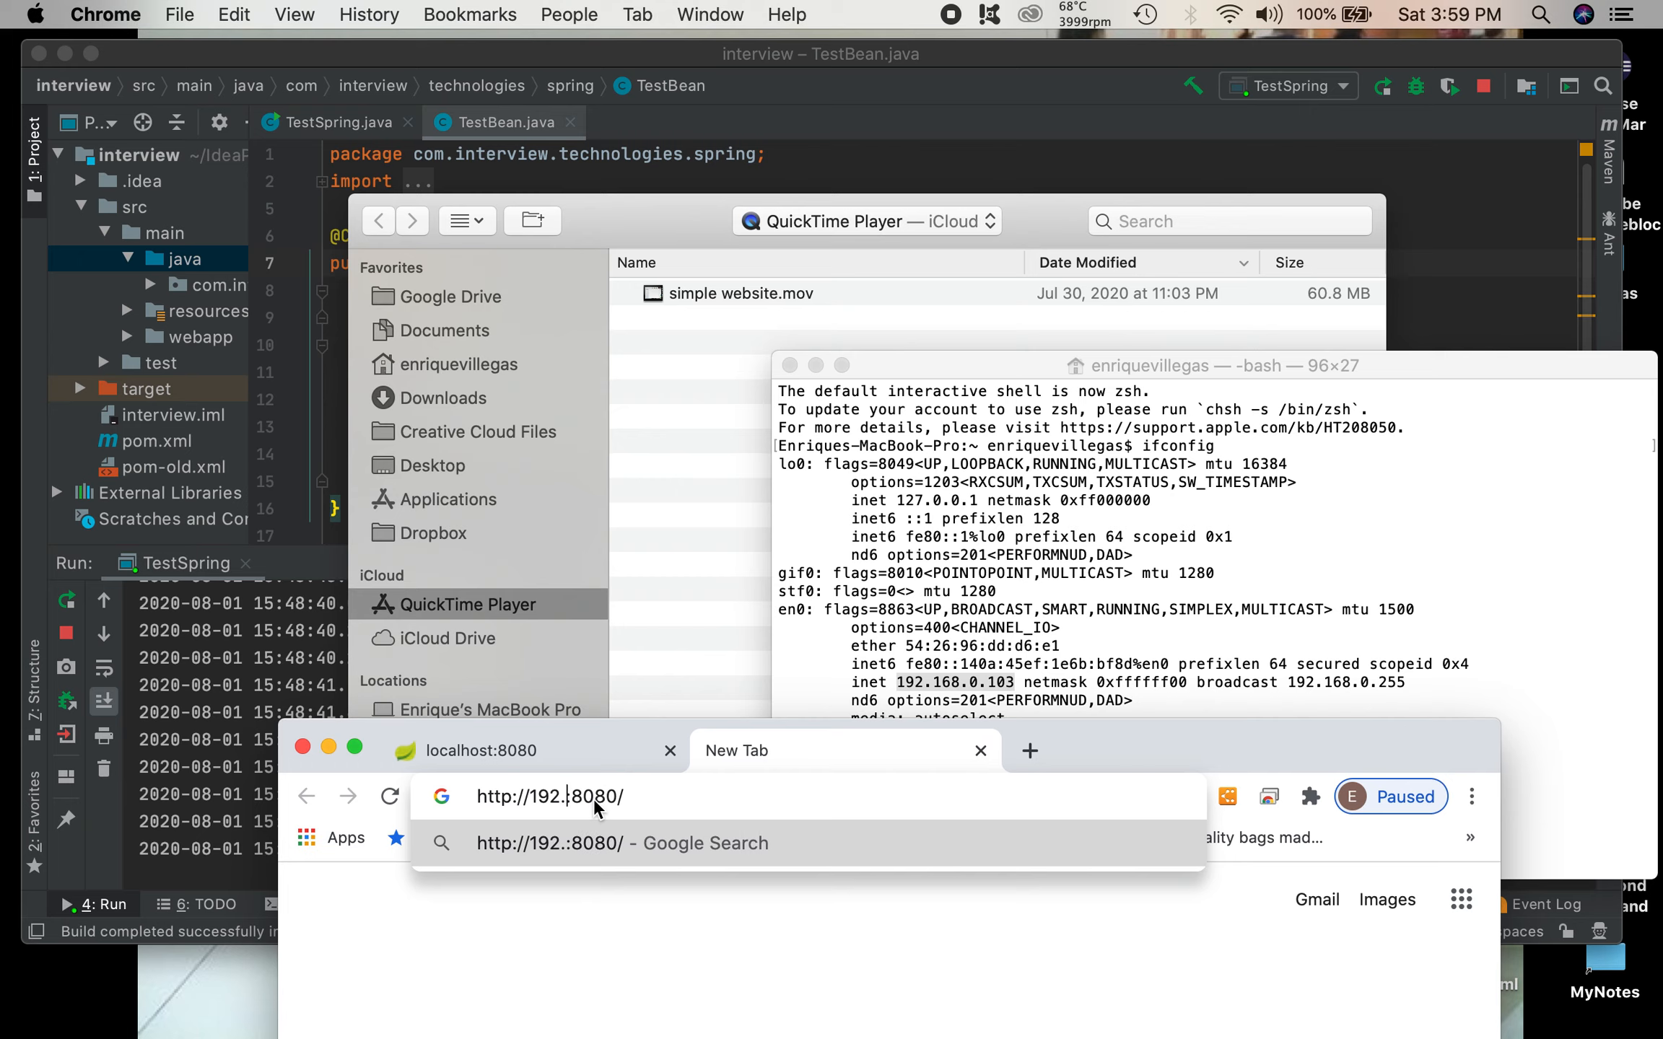
{"action": "type", "text": "68"}
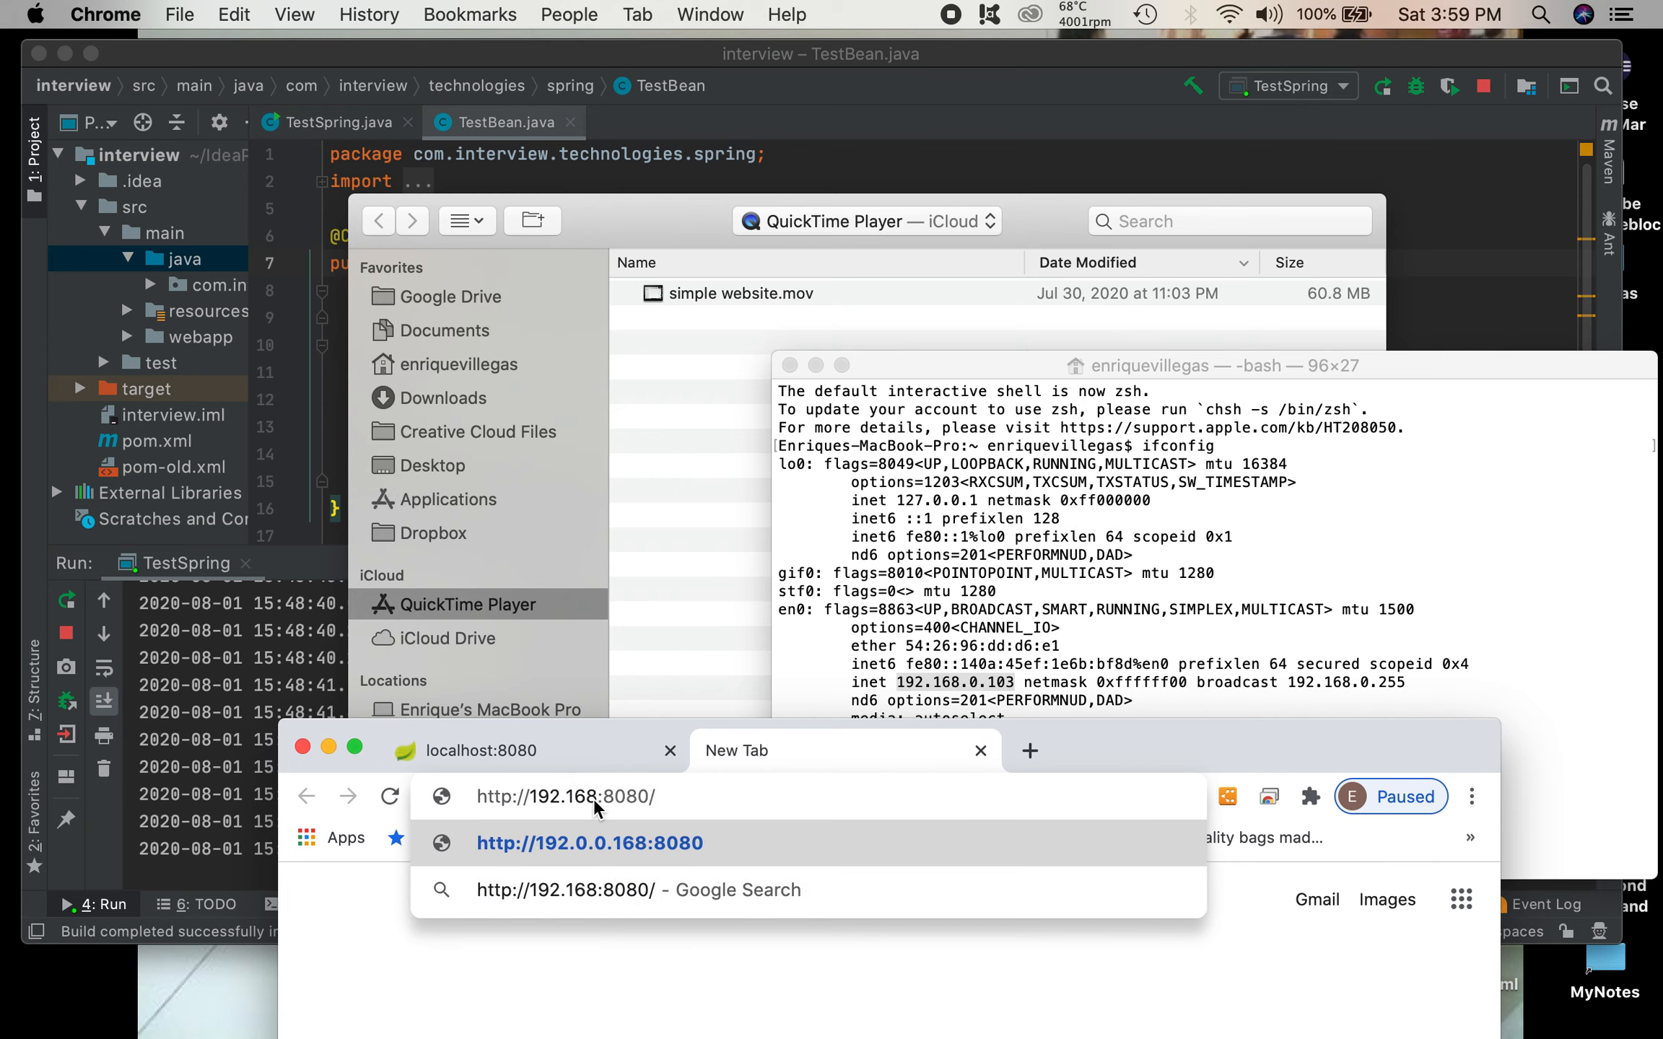
{"action": "type", "text": ".103"}
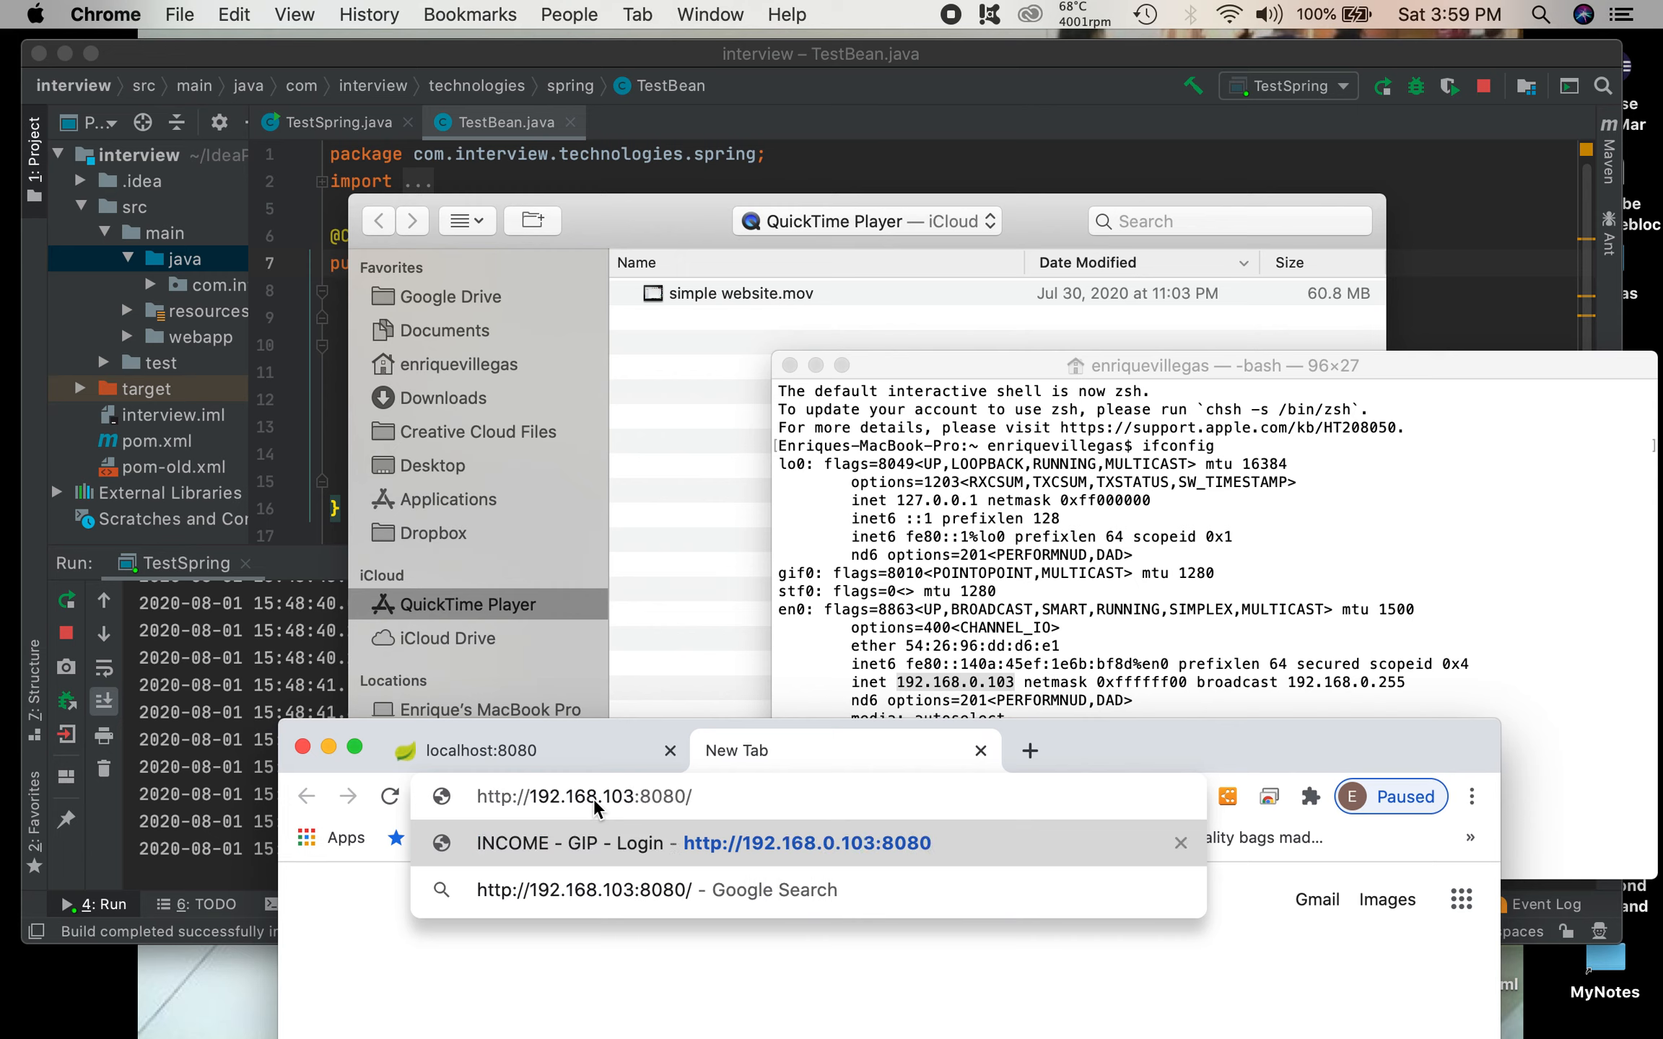
{"action": "key", "text": "Return"}
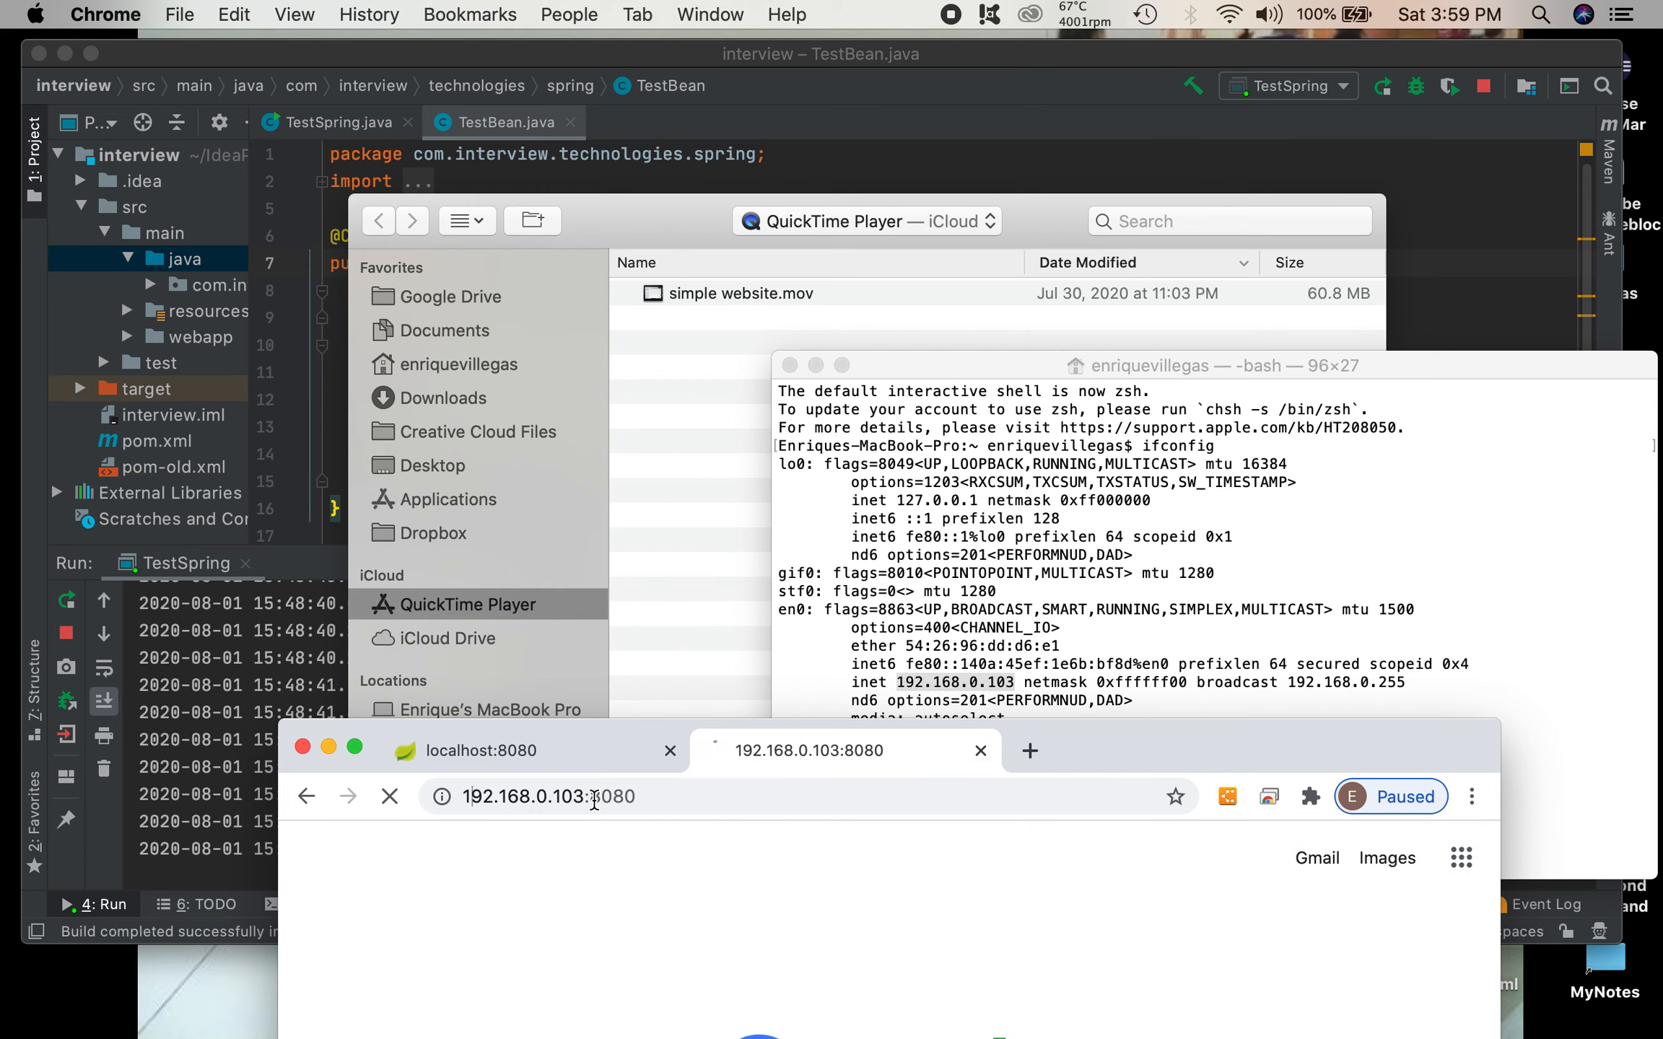
{"action": "left_click_drag", "start_coordinate": [1130, 763], "coordinate": [1015, 623]}
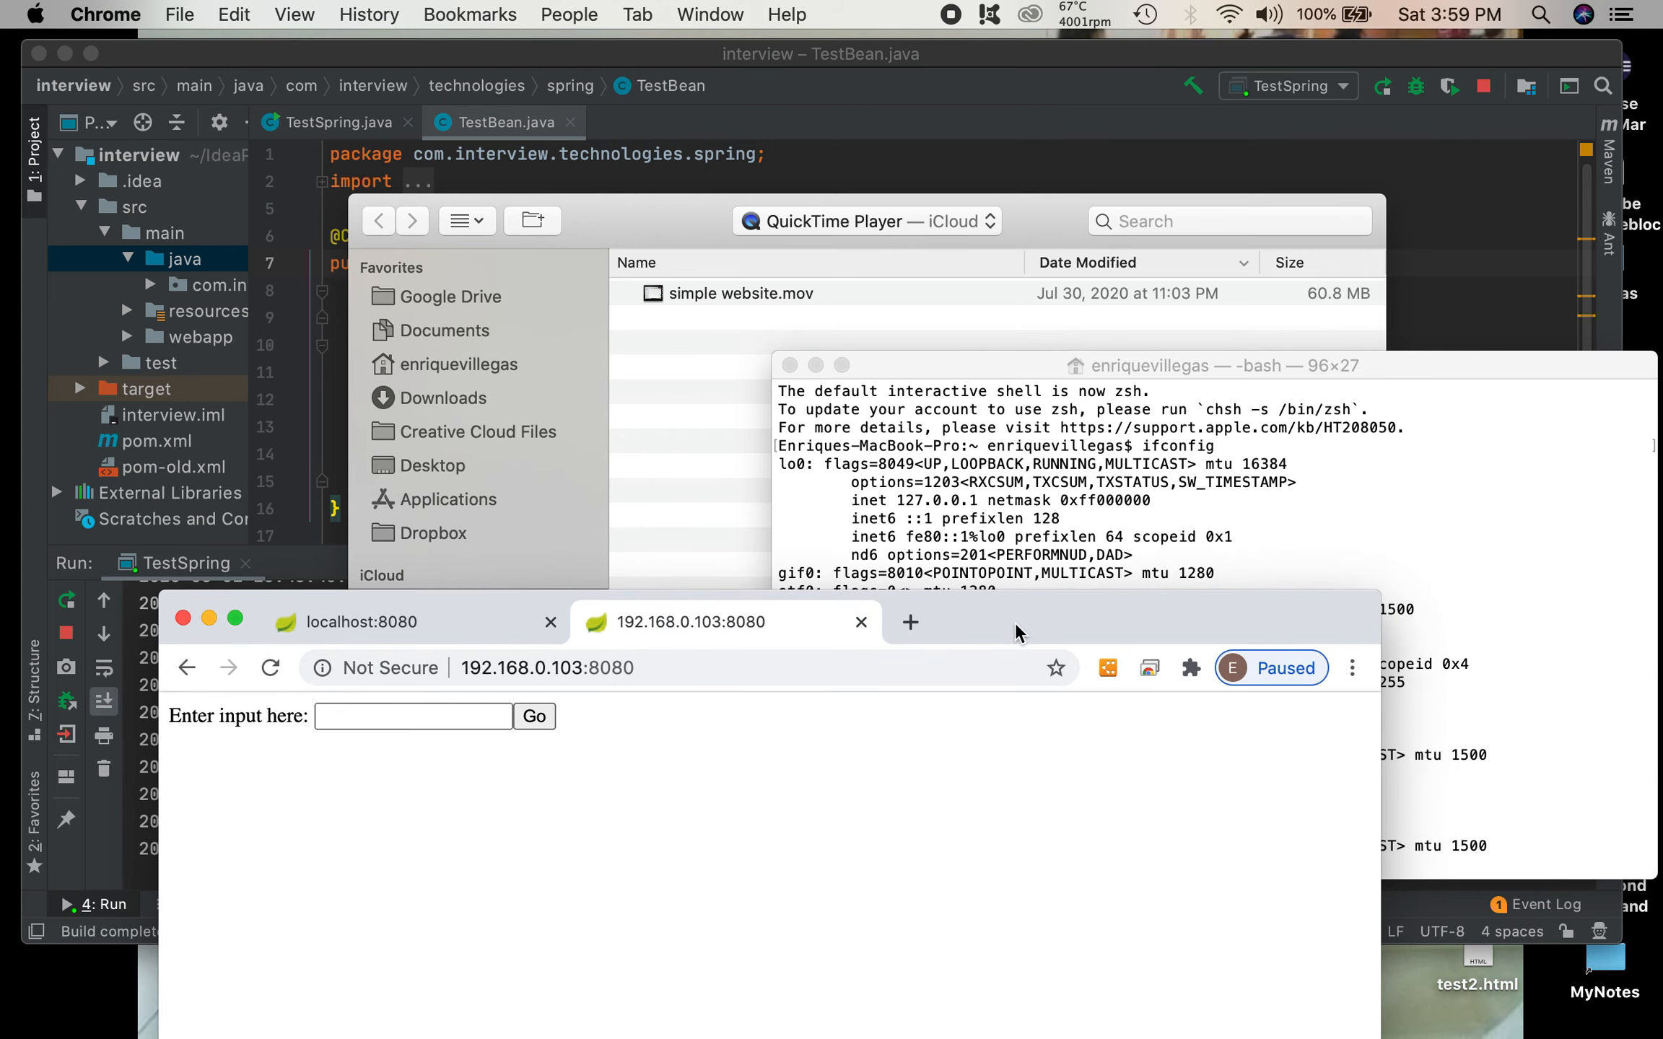
Step: Open ip4.me in a new tab and highlight the public IPv4 address on the page
{"action": "left_click", "coordinate": [910, 622]}
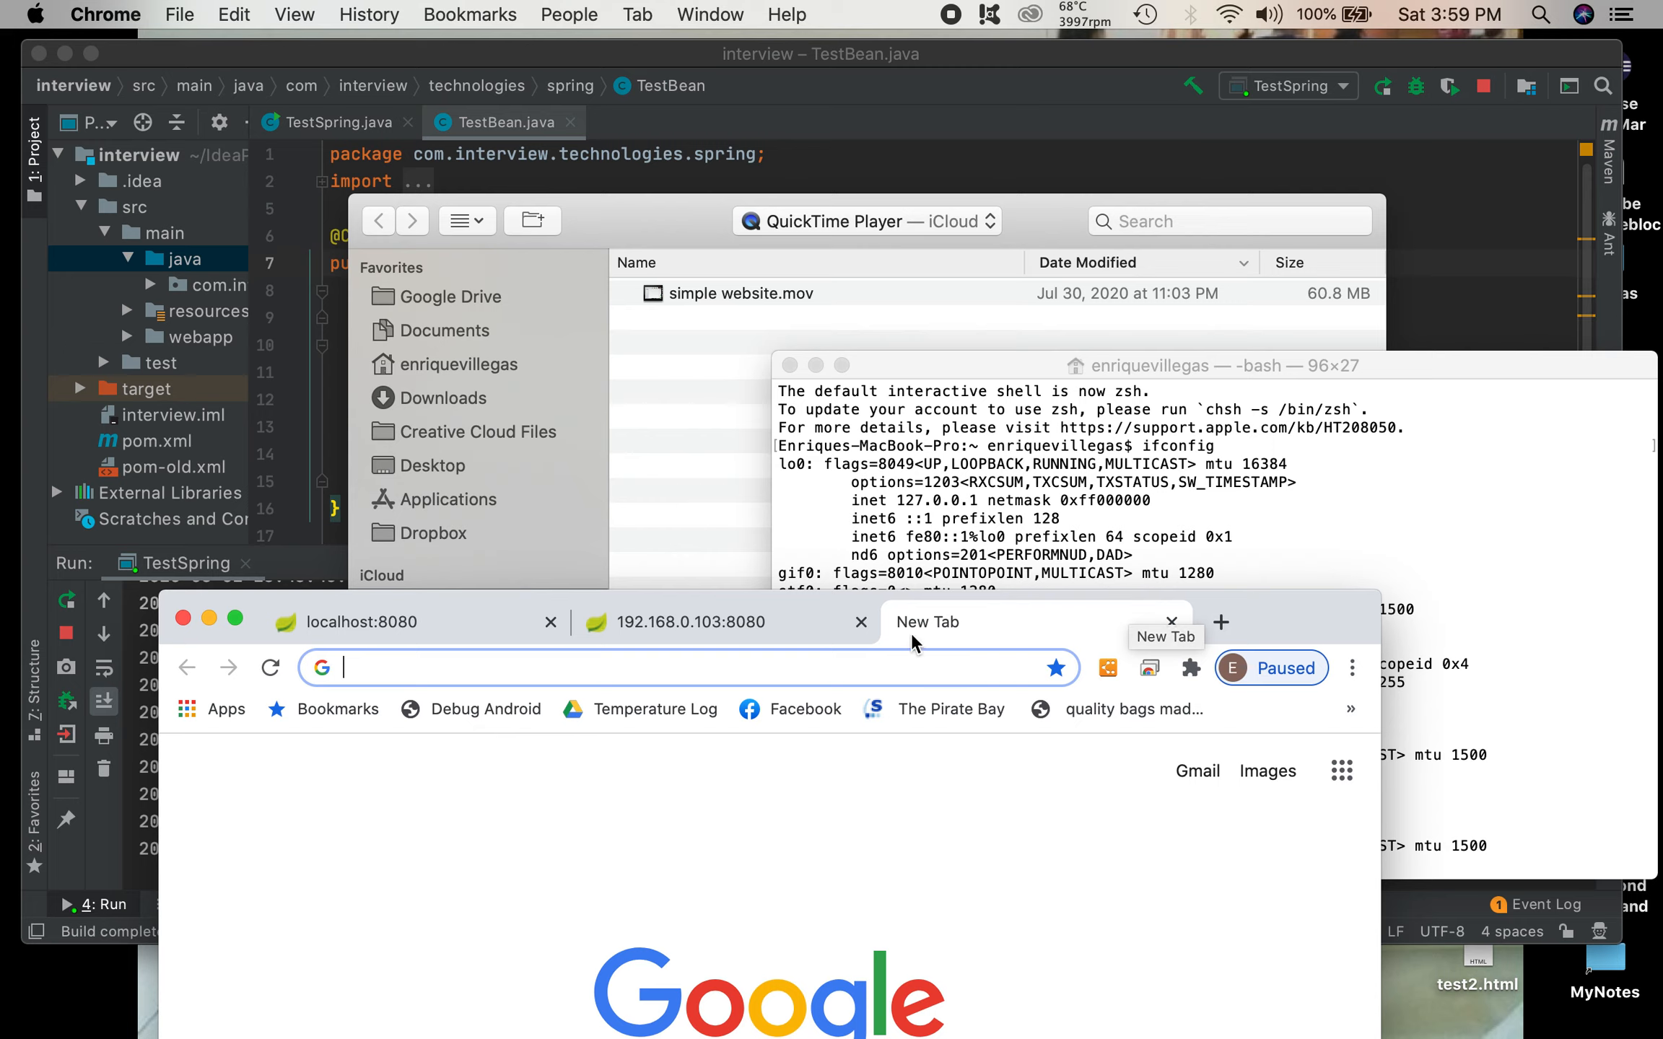
{"action": "left_click", "coordinate": [829, 680]}
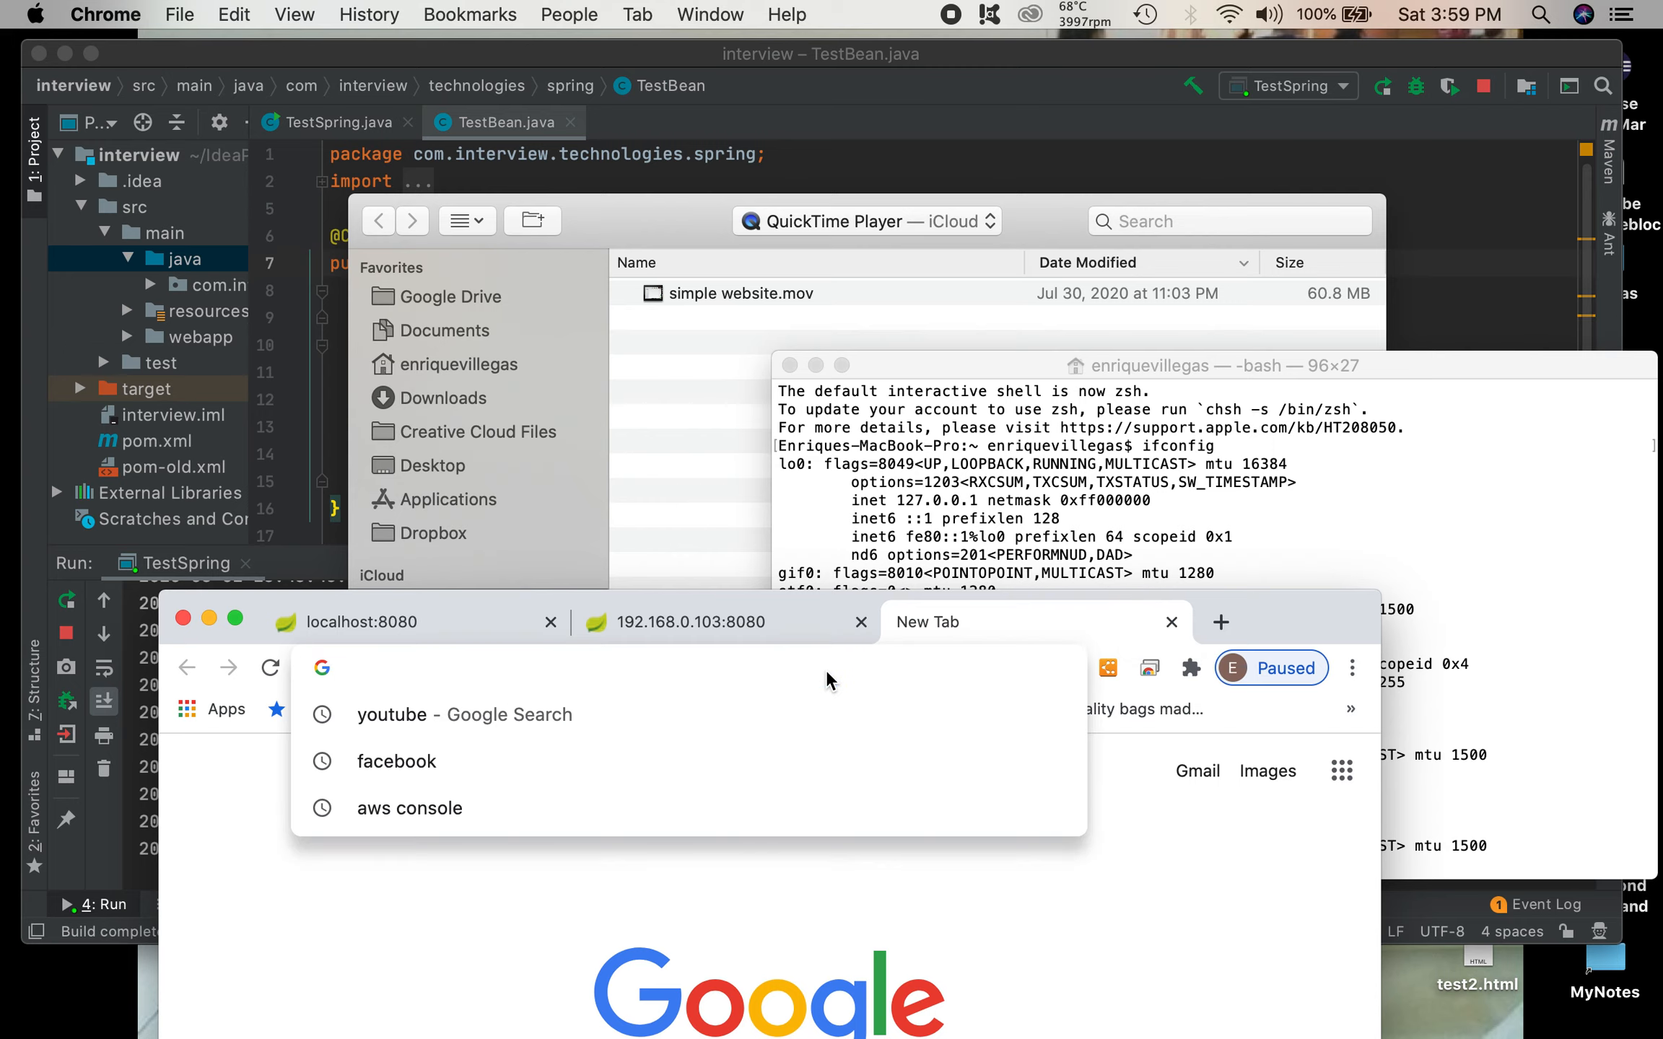
{"action": "type", "text": "ip"}
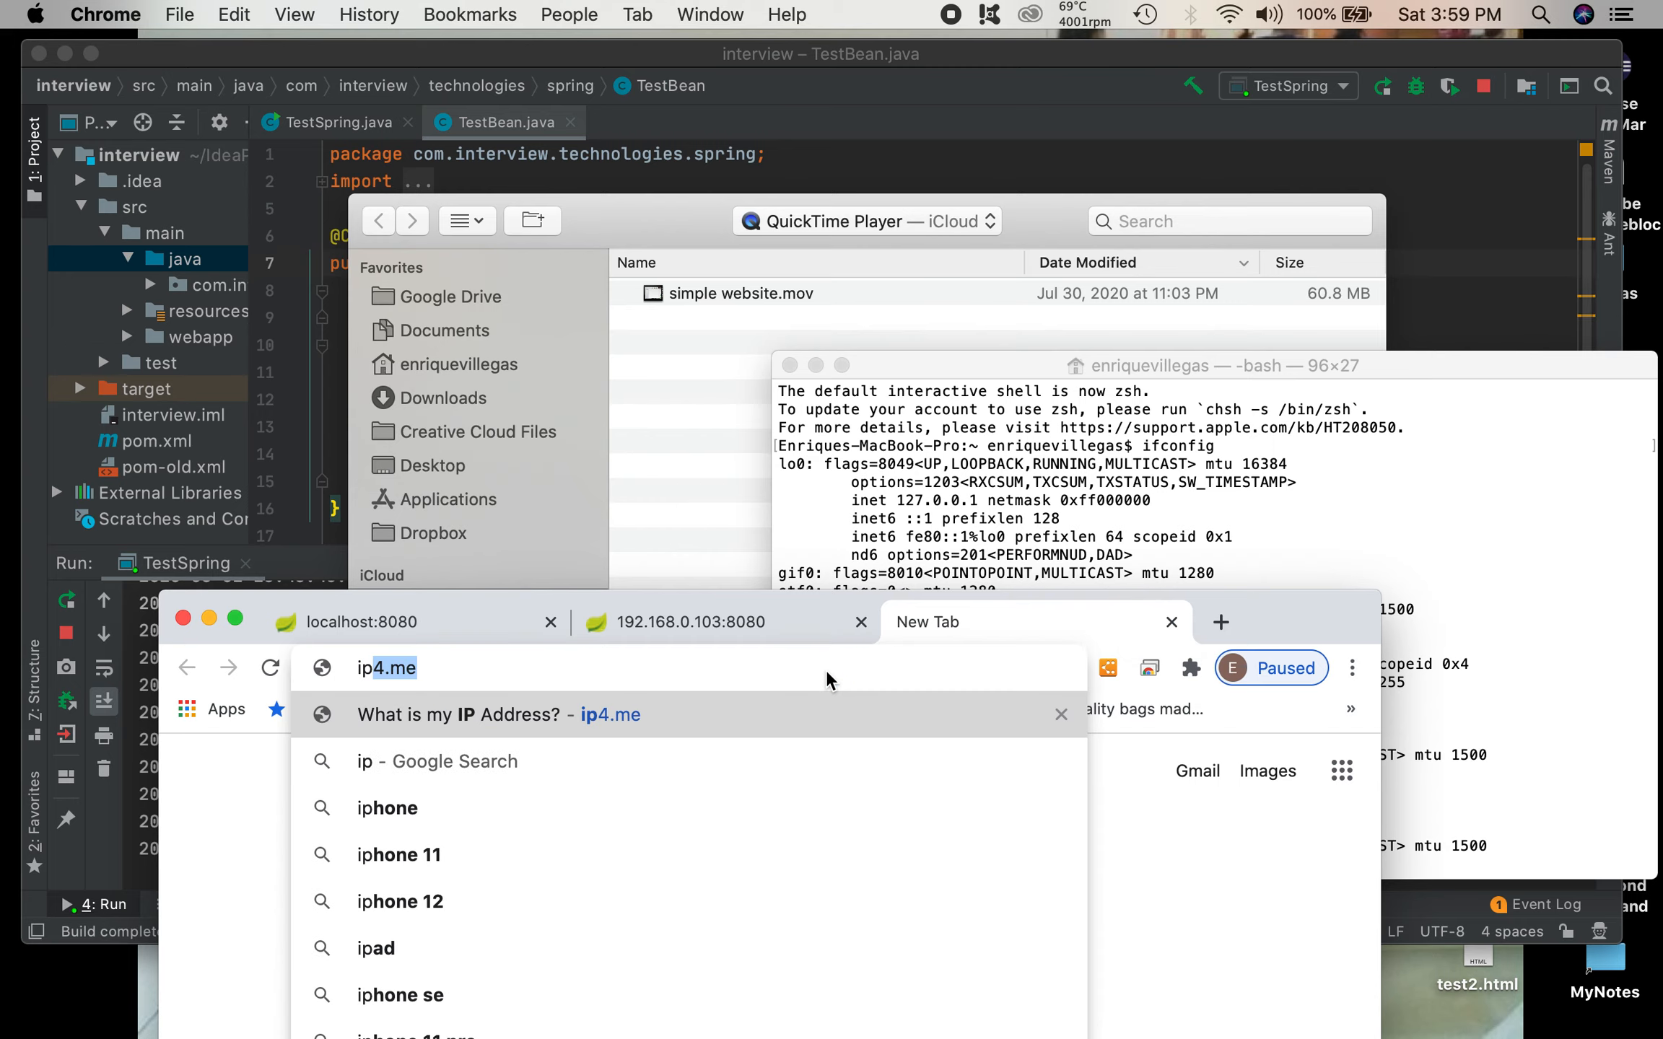
{"action": "type", "text": "4.me"}
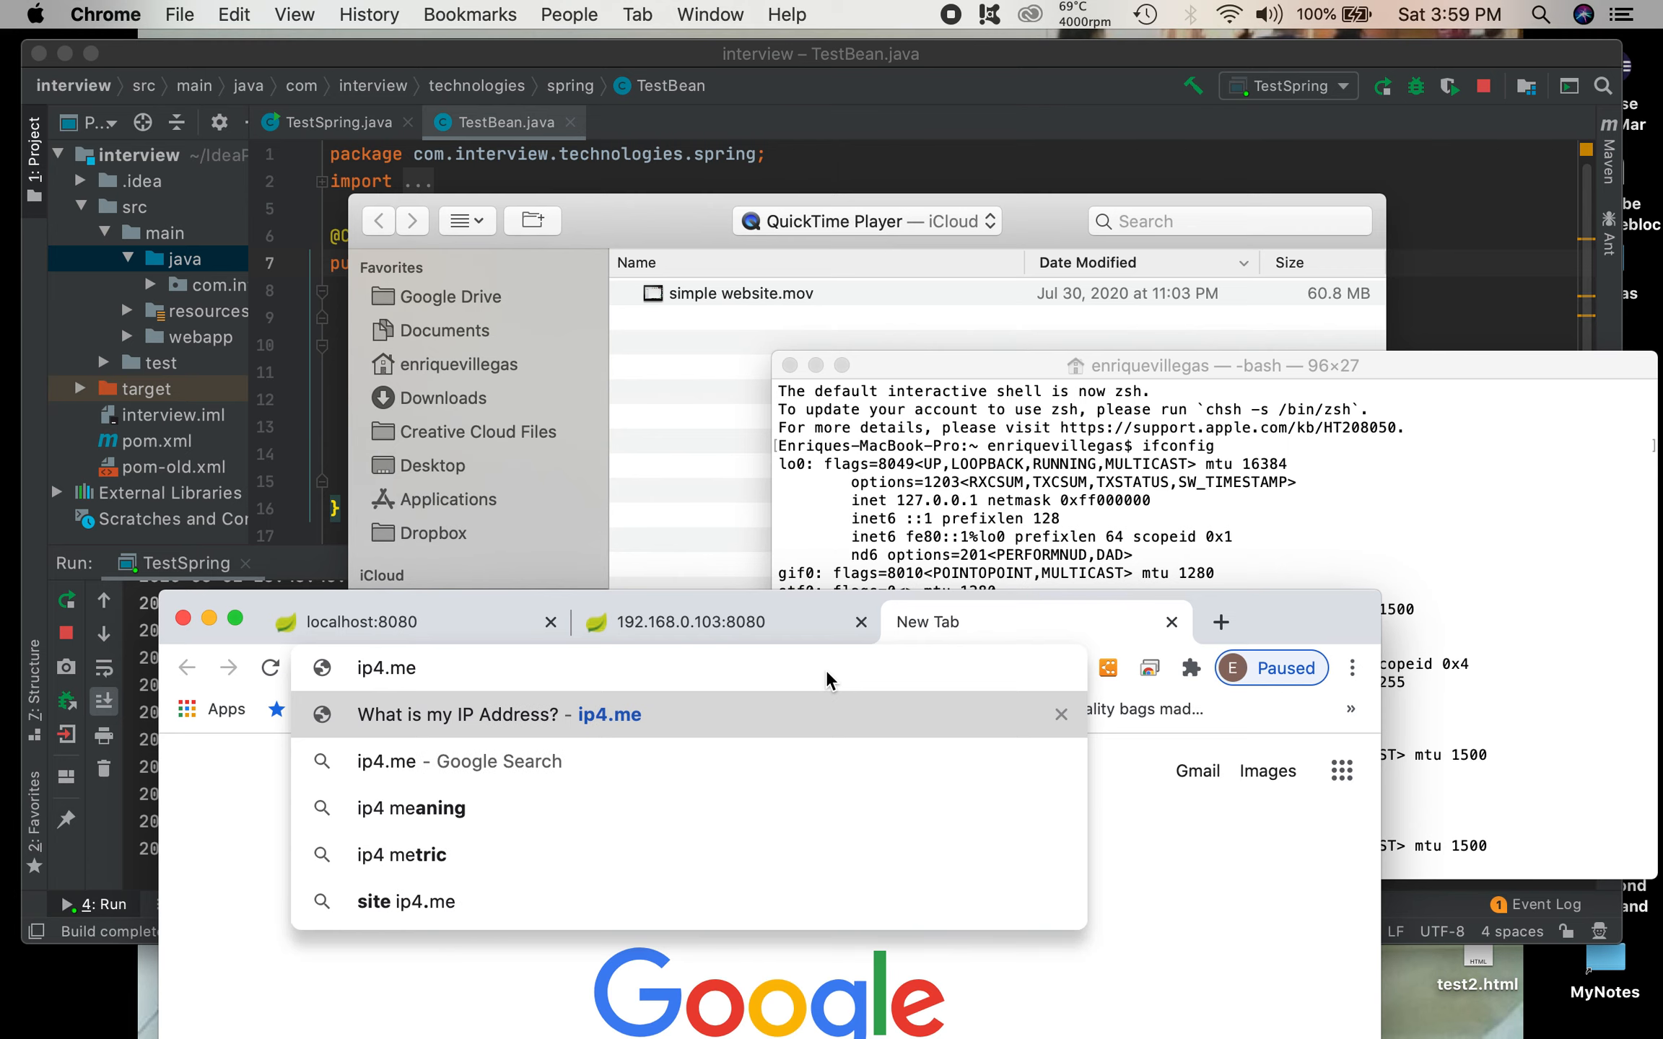
{"action": "key", "text": "Return"}
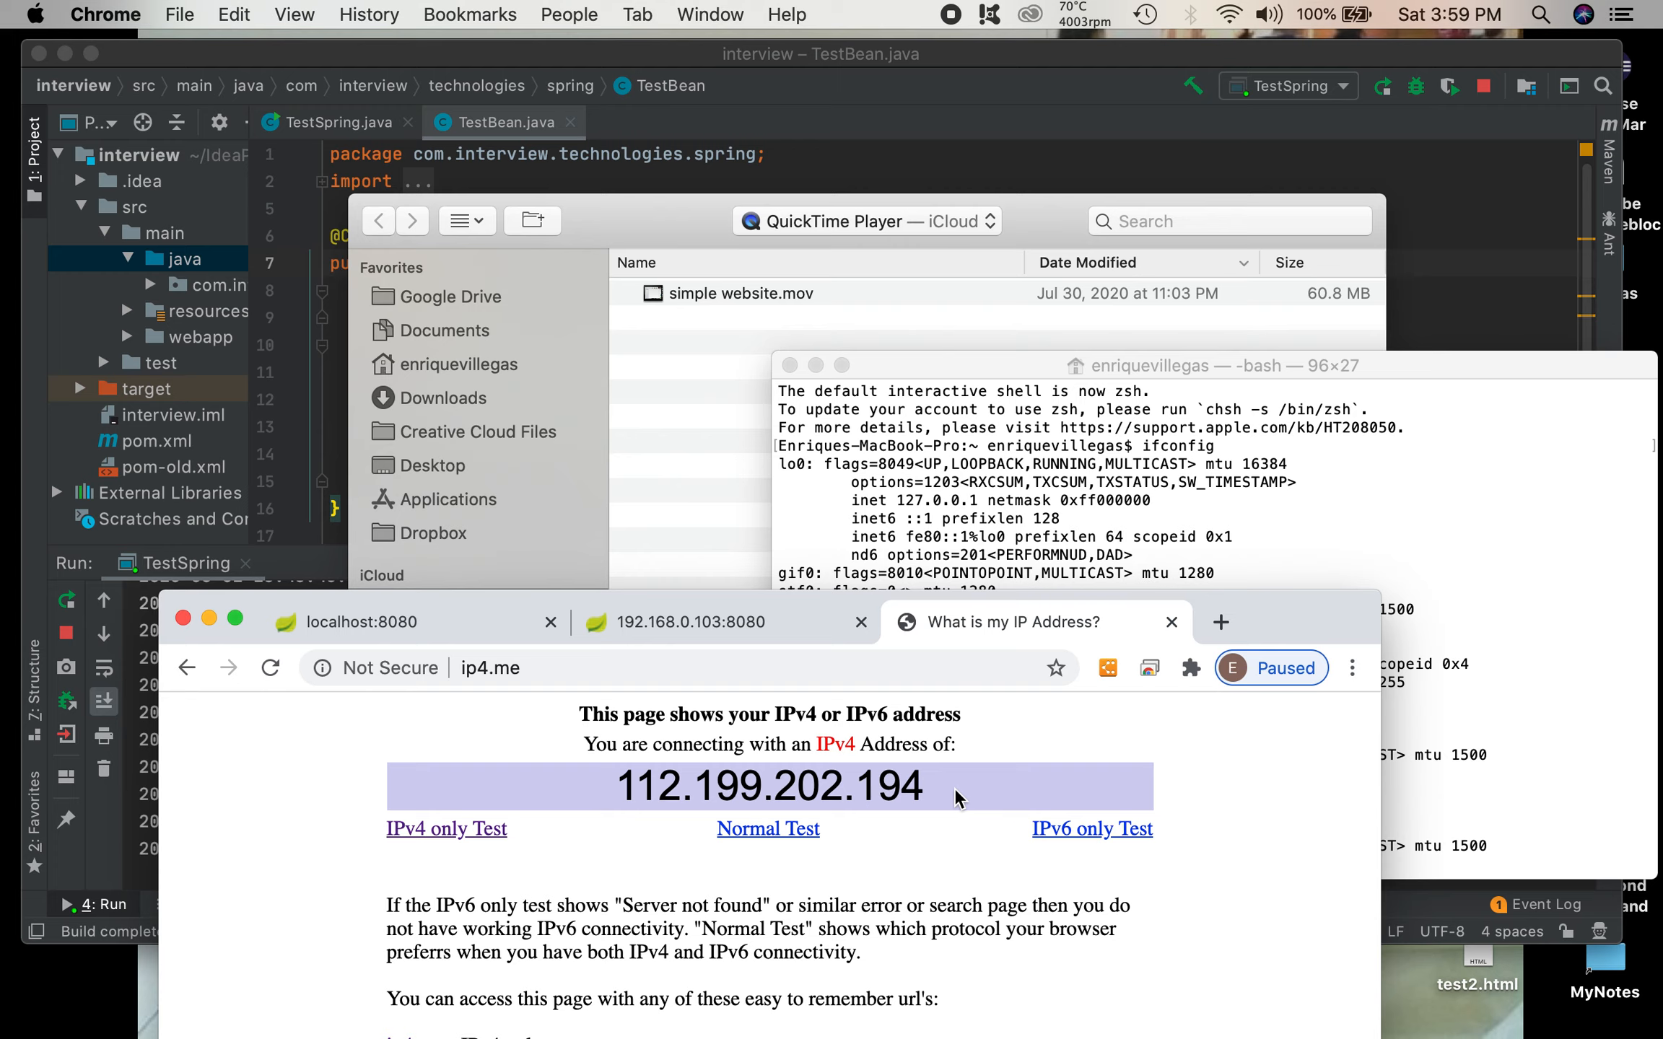
{"action": "left_click_drag", "start_coordinate": [922, 792], "coordinate": [606, 783]}
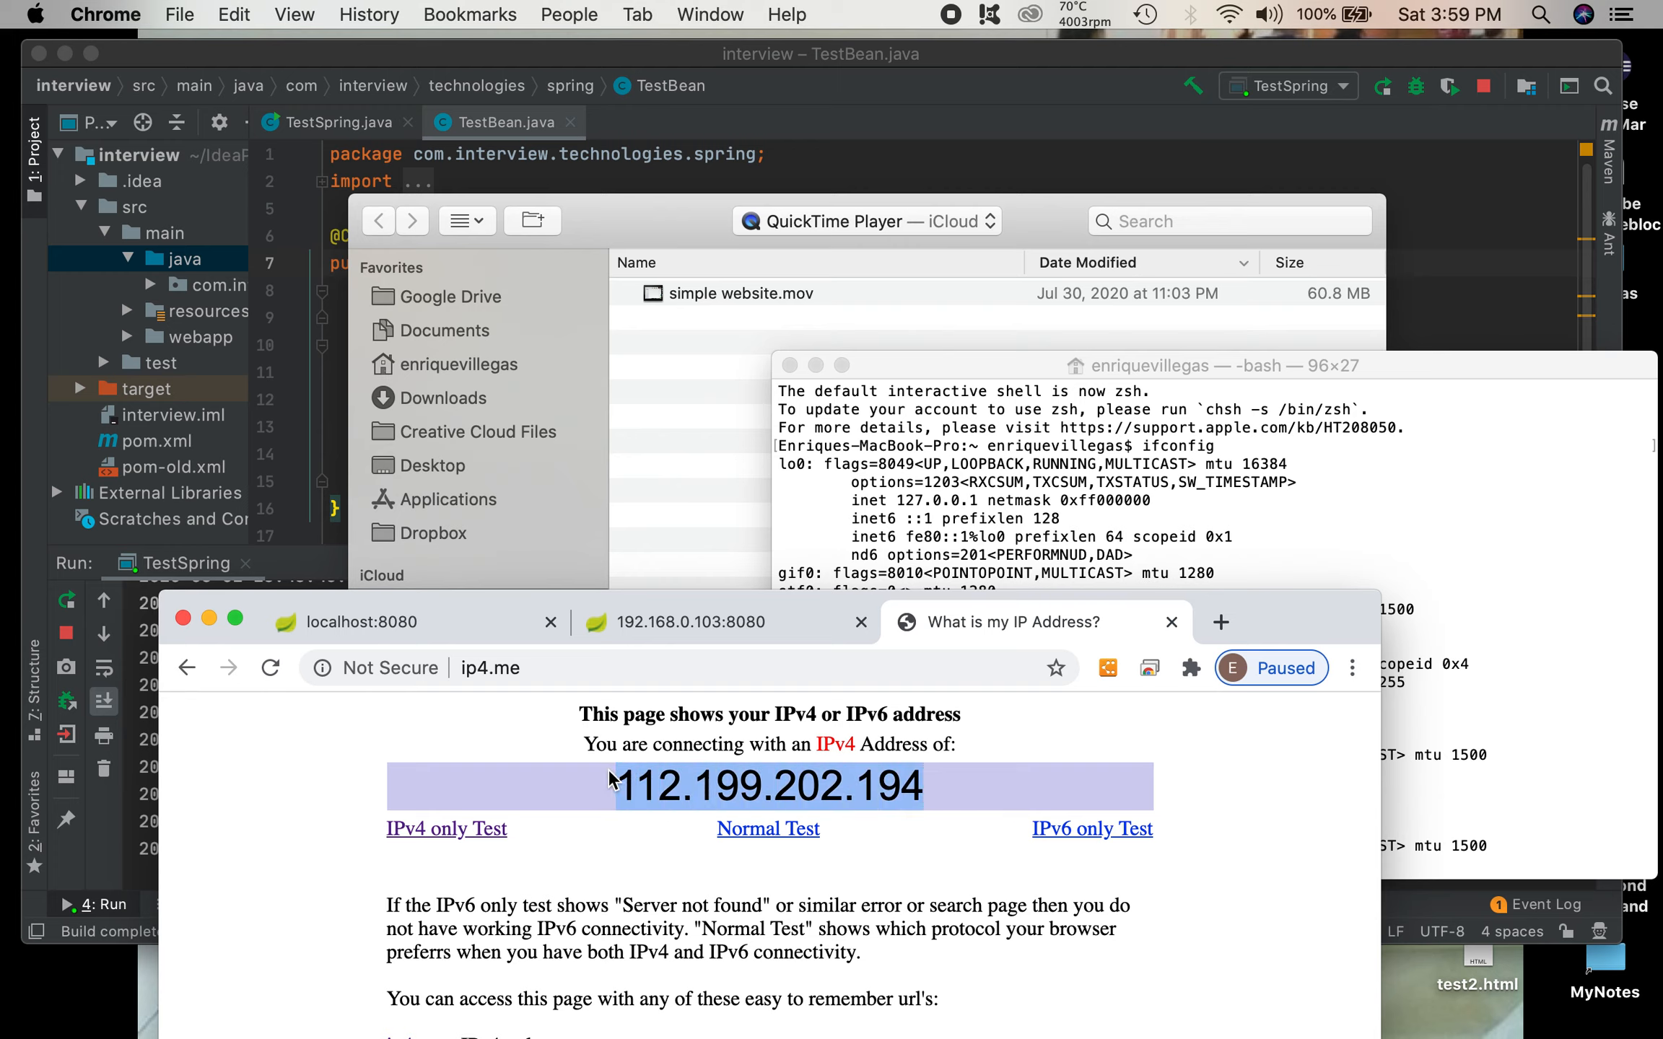
Step: Copy the address from the localhost:8080 tab and paste it into the address field of another new tab
{"action": "left_click", "coordinate": [660, 622]}
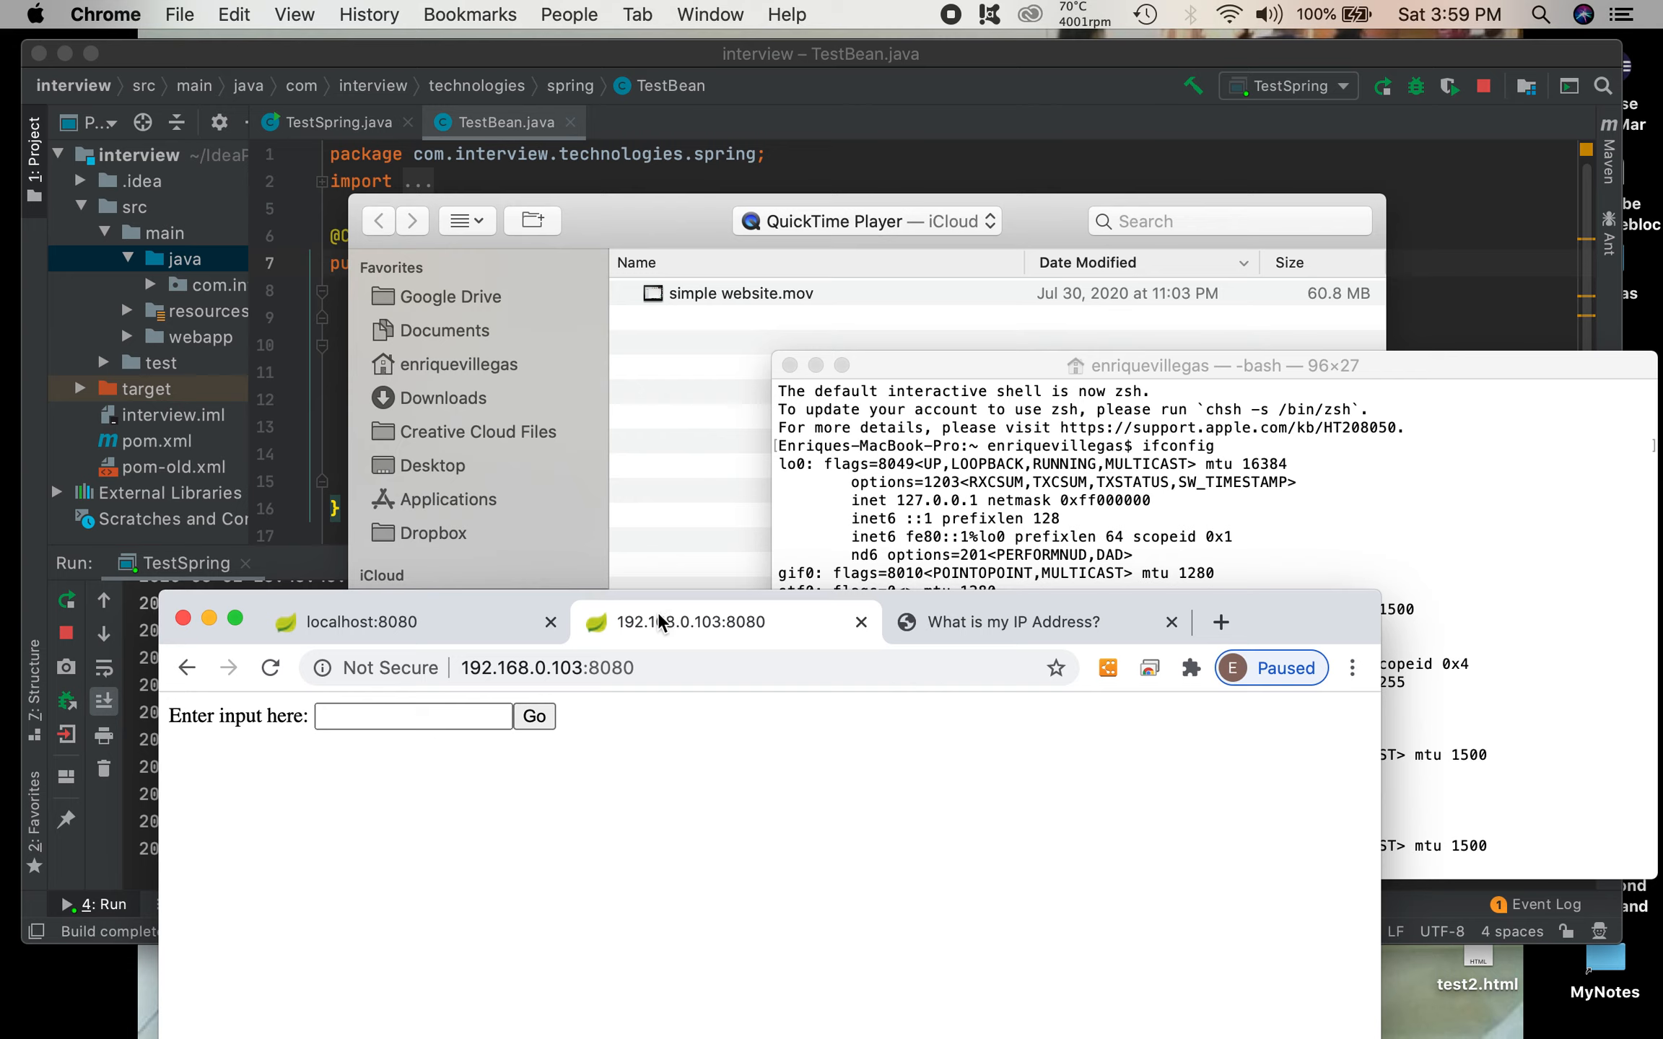
{"action": "left_click", "coordinate": [416, 626]}
{"action": "right_click", "coordinate": [448, 663]}
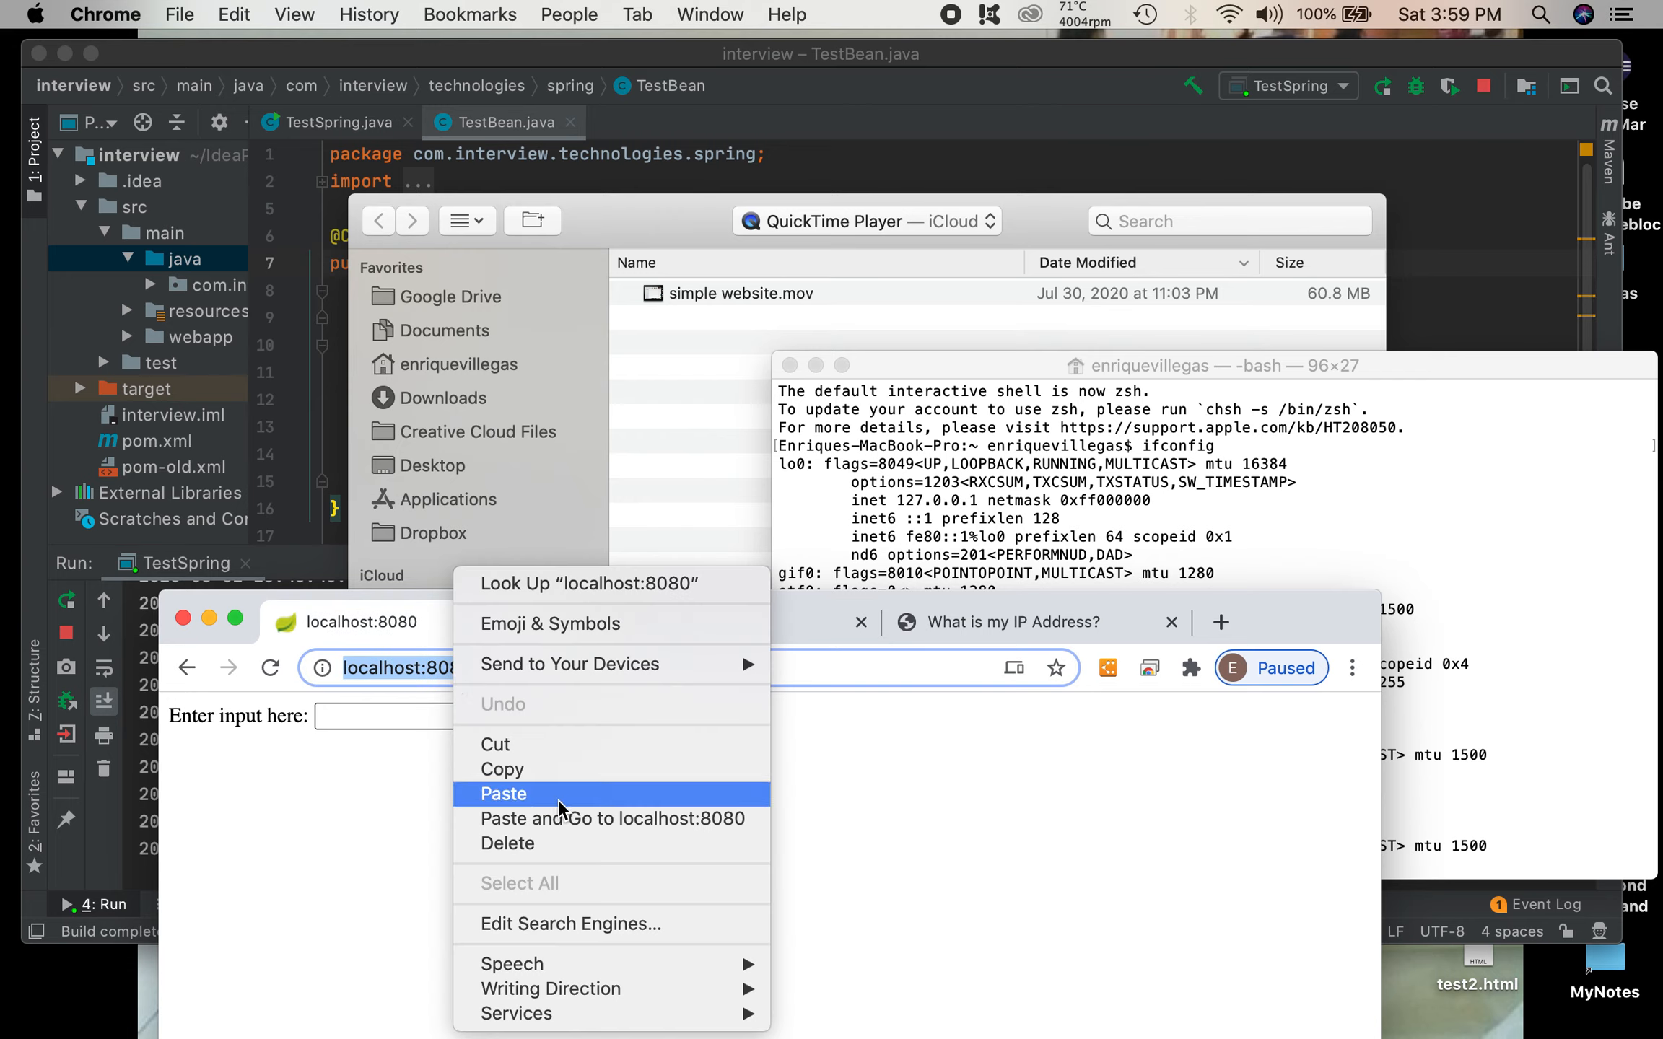
{"action": "left_click", "coordinate": [578, 771]}
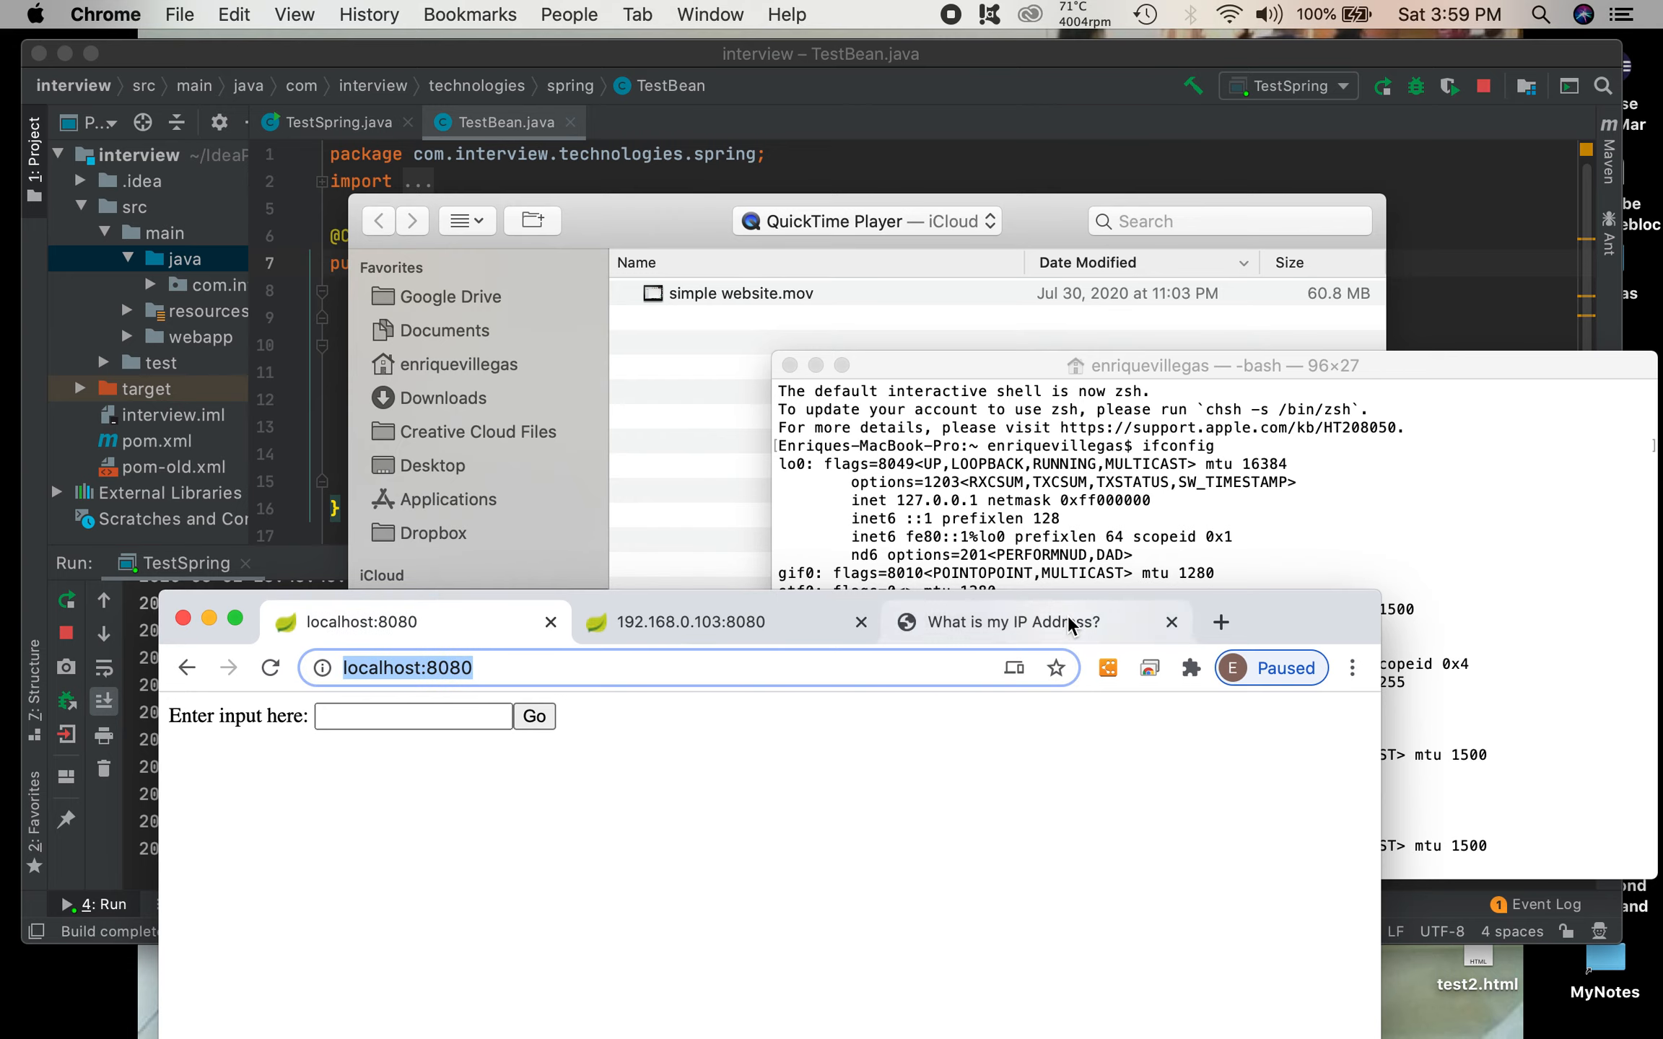
{"action": "left_click", "coordinate": [1221, 622]}
{"action": "left_click", "coordinate": [990, 661]}
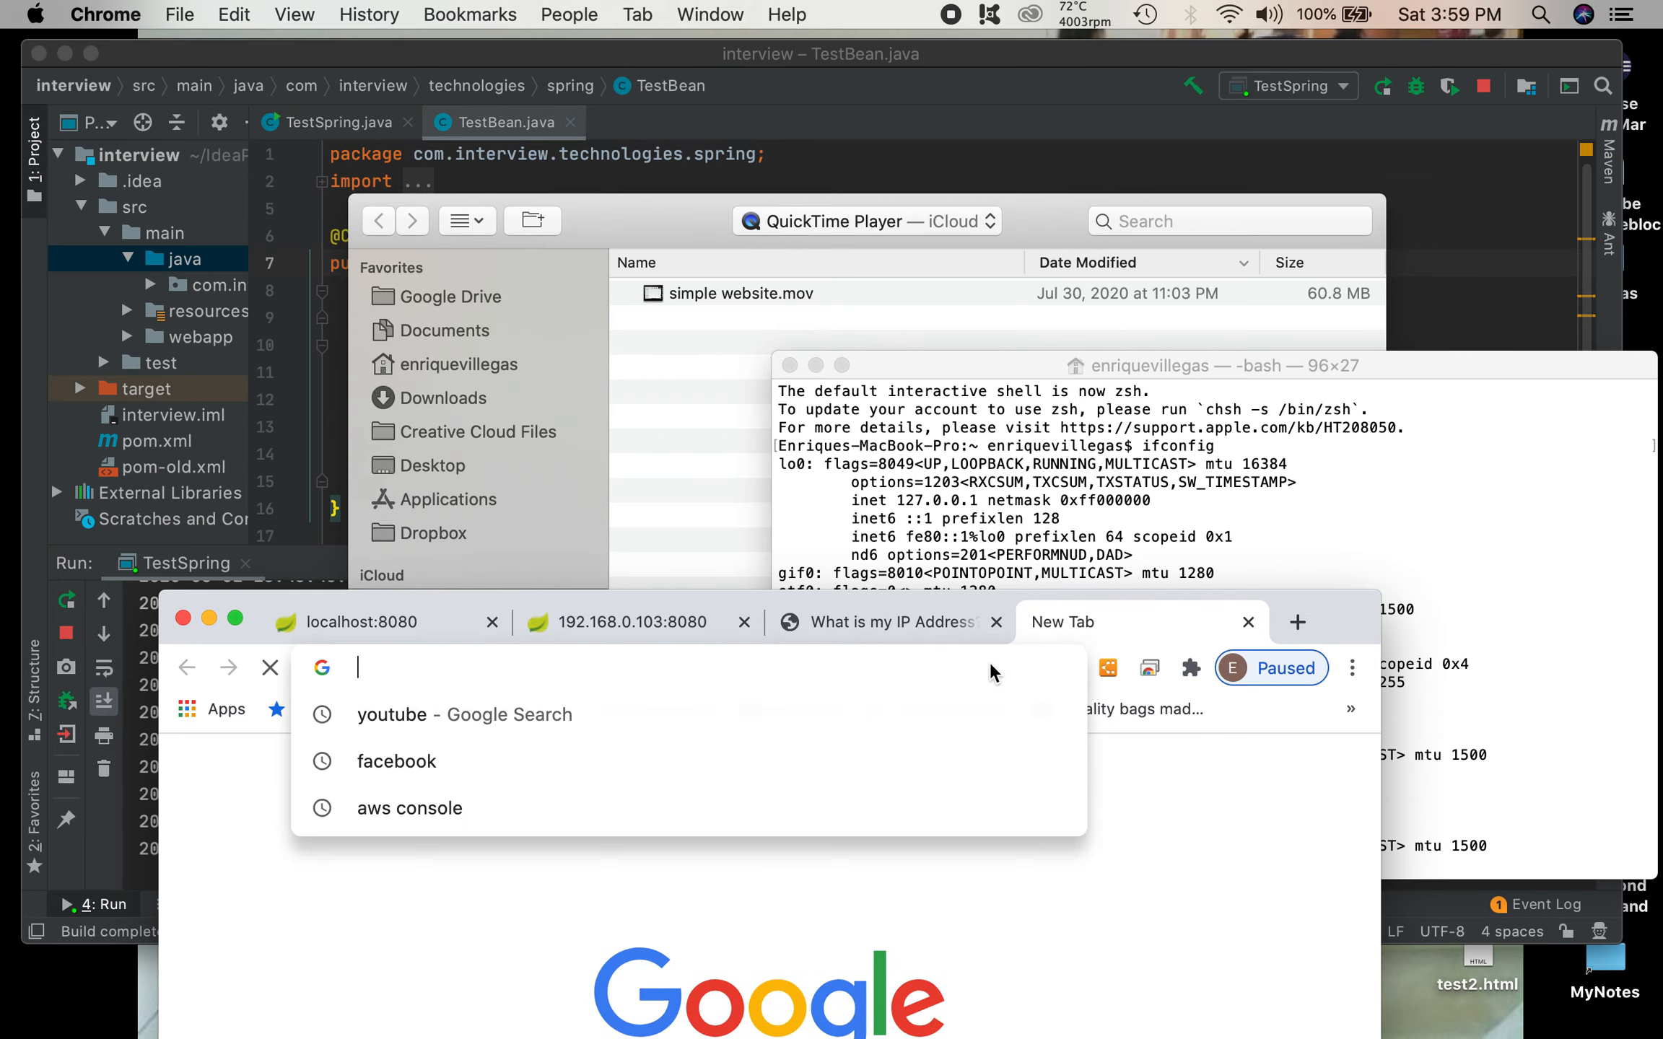
{"action": "right_click", "coordinate": [553, 667]}
{"action": "left_click", "coordinate": [610, 812]}
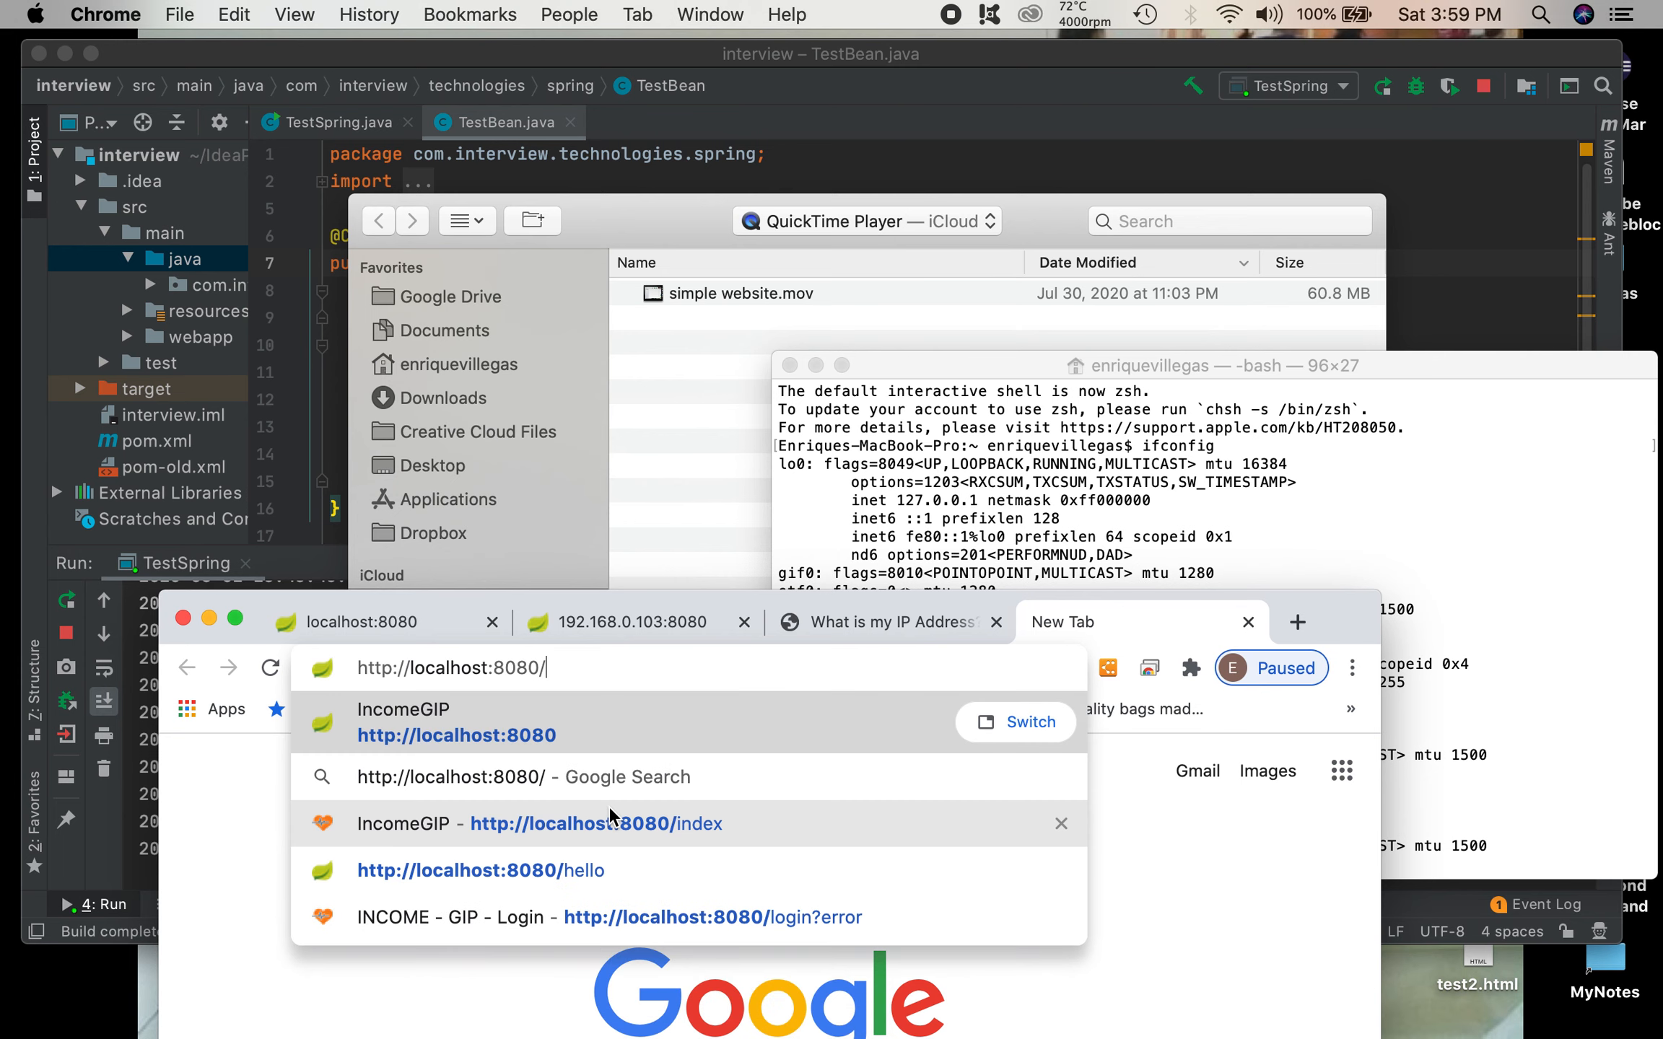
Step: Copy the public IPv4 address from the ip4.me page, replace localhost with it in the pasted address and load it on port 8080
{"action": "left_click", "coordinate": [866, 625]}
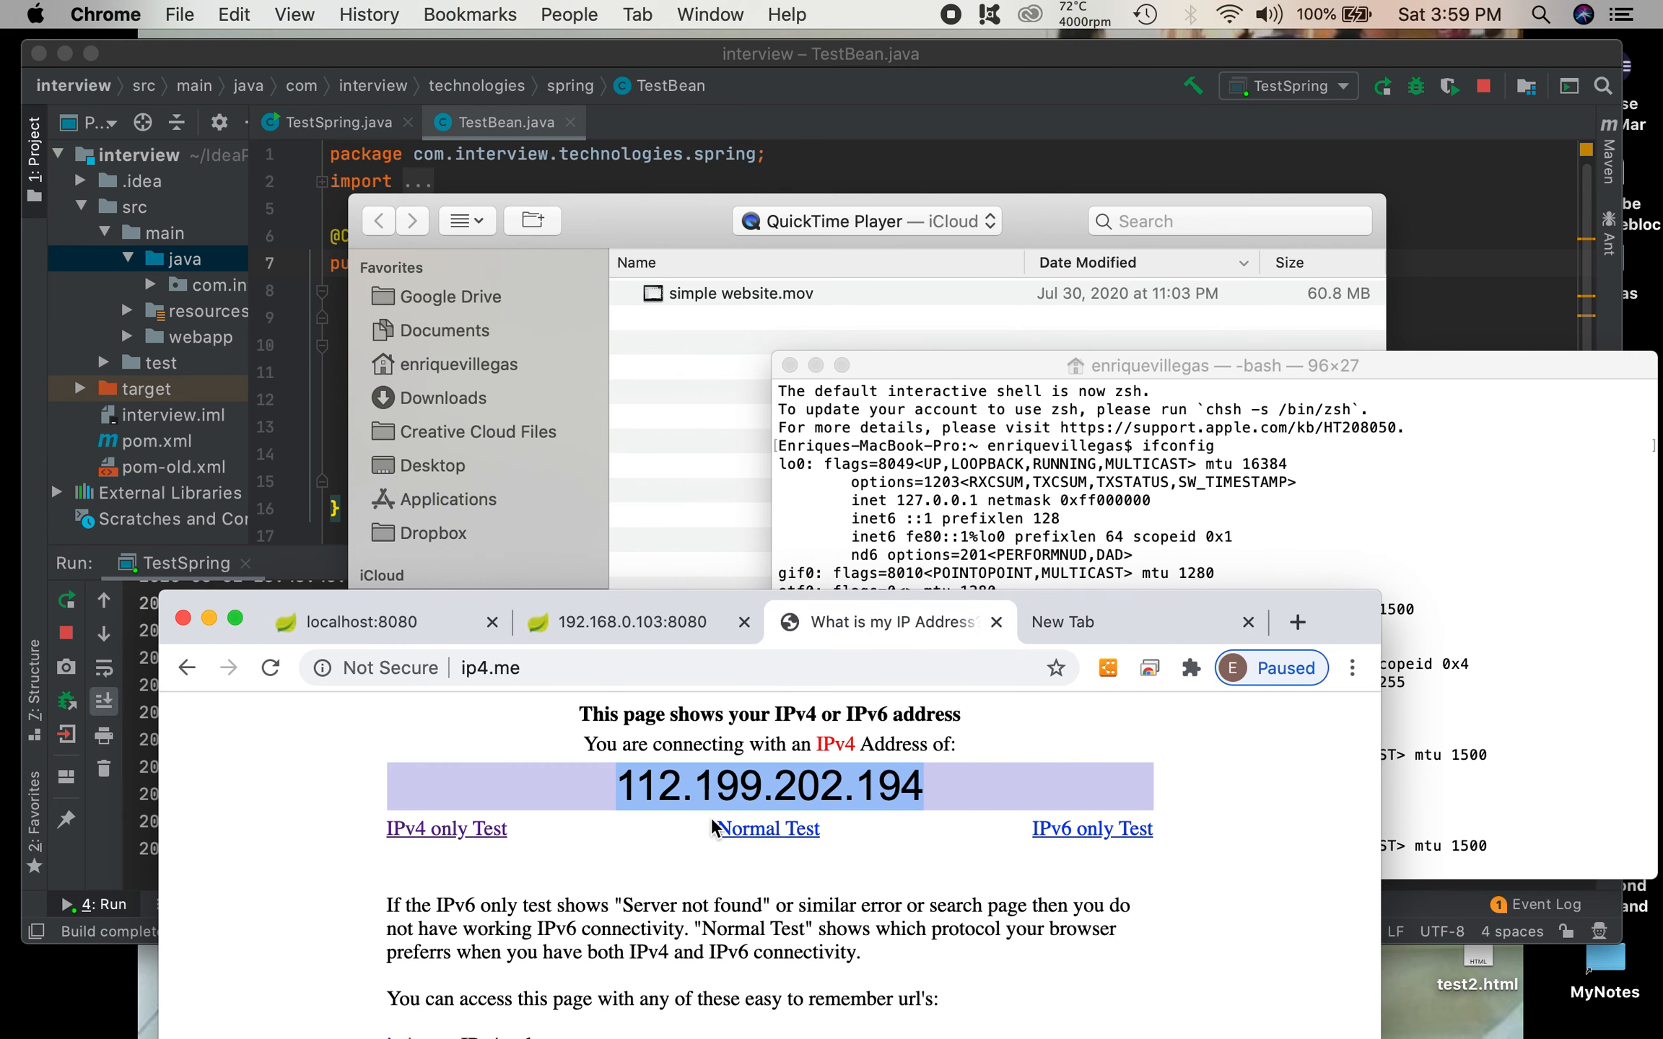
{"action": "right_click", "coordinate": [737, 771]}
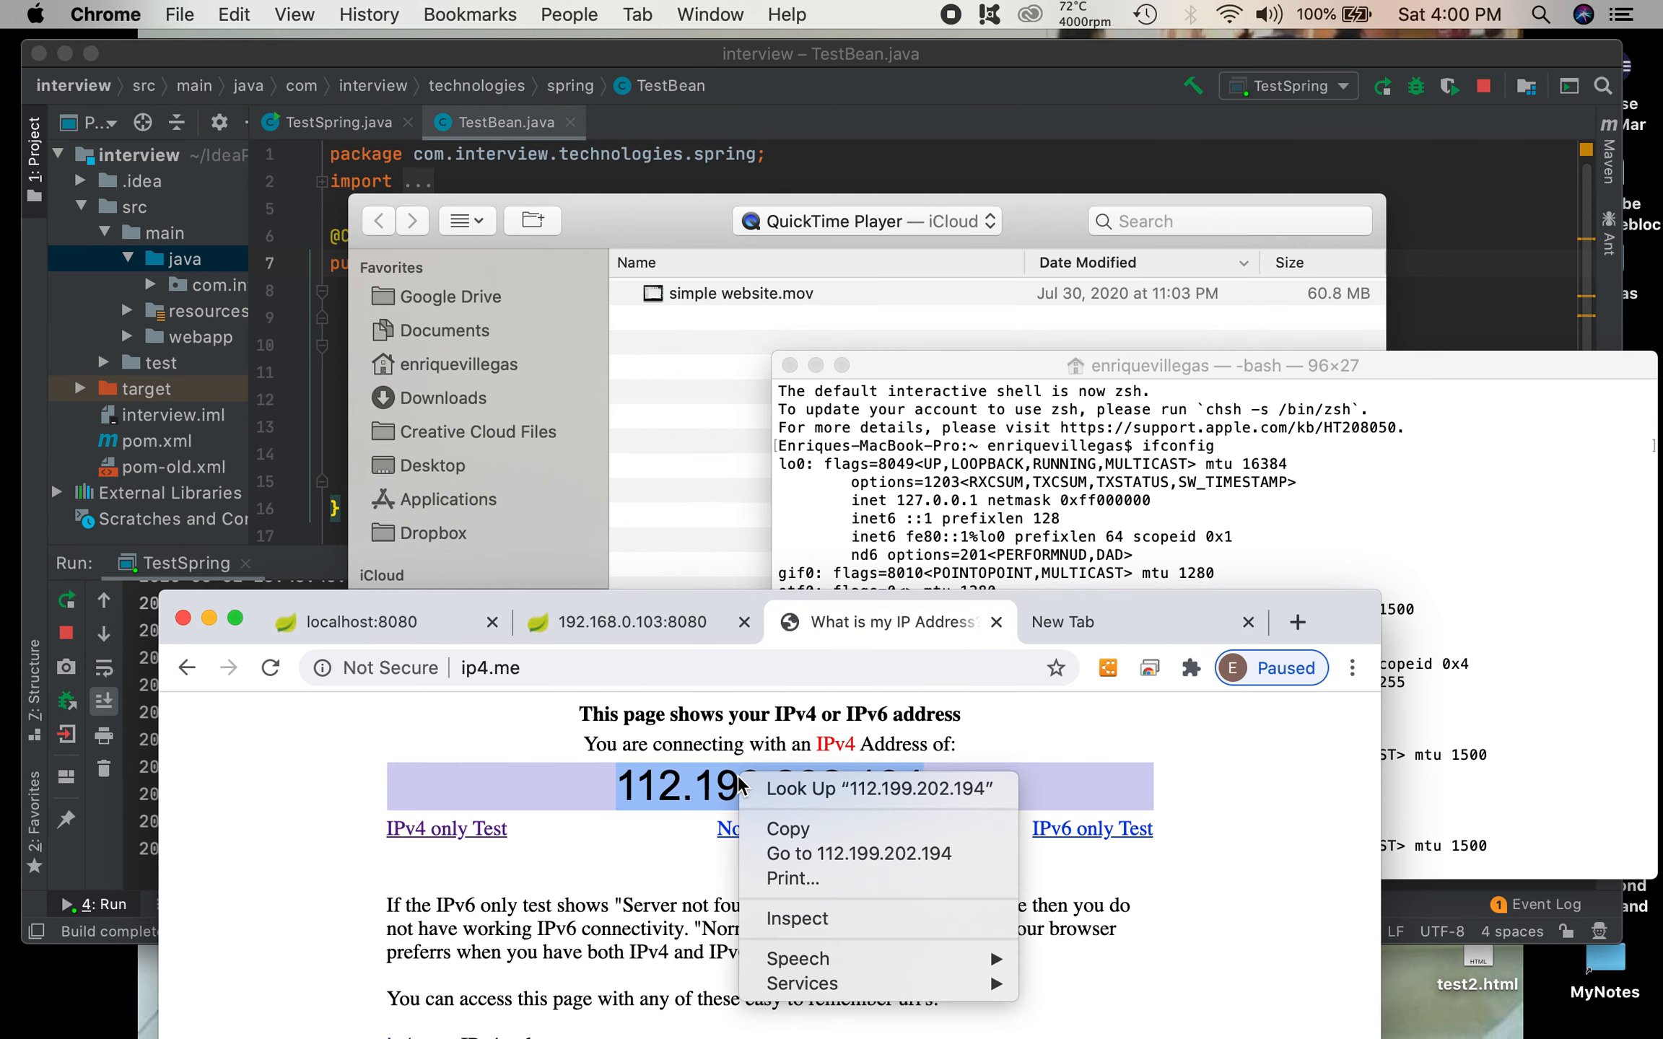
{"action": "left_click", "coordinate": [849, 830]}
{"action": "left_click", "coordinate": [1056, 629]}
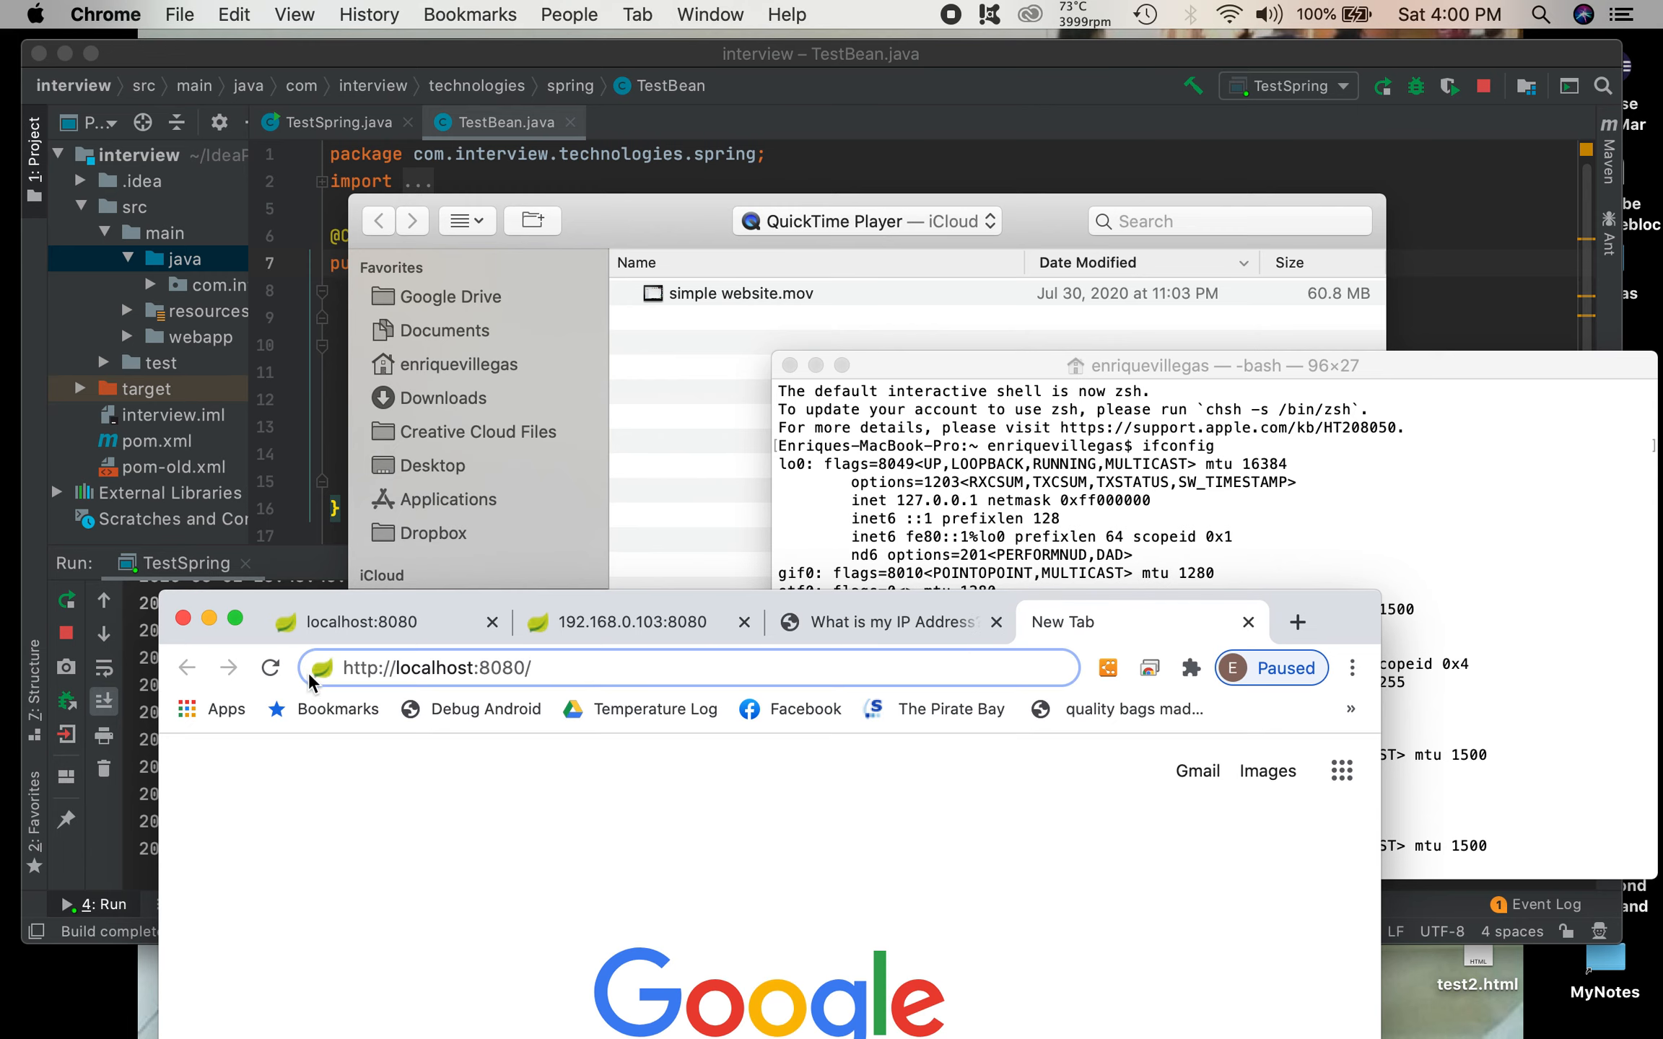
{"action": "left_click_drag", "start_coordinate": [397, 678], "coordinate": [471, 673]}
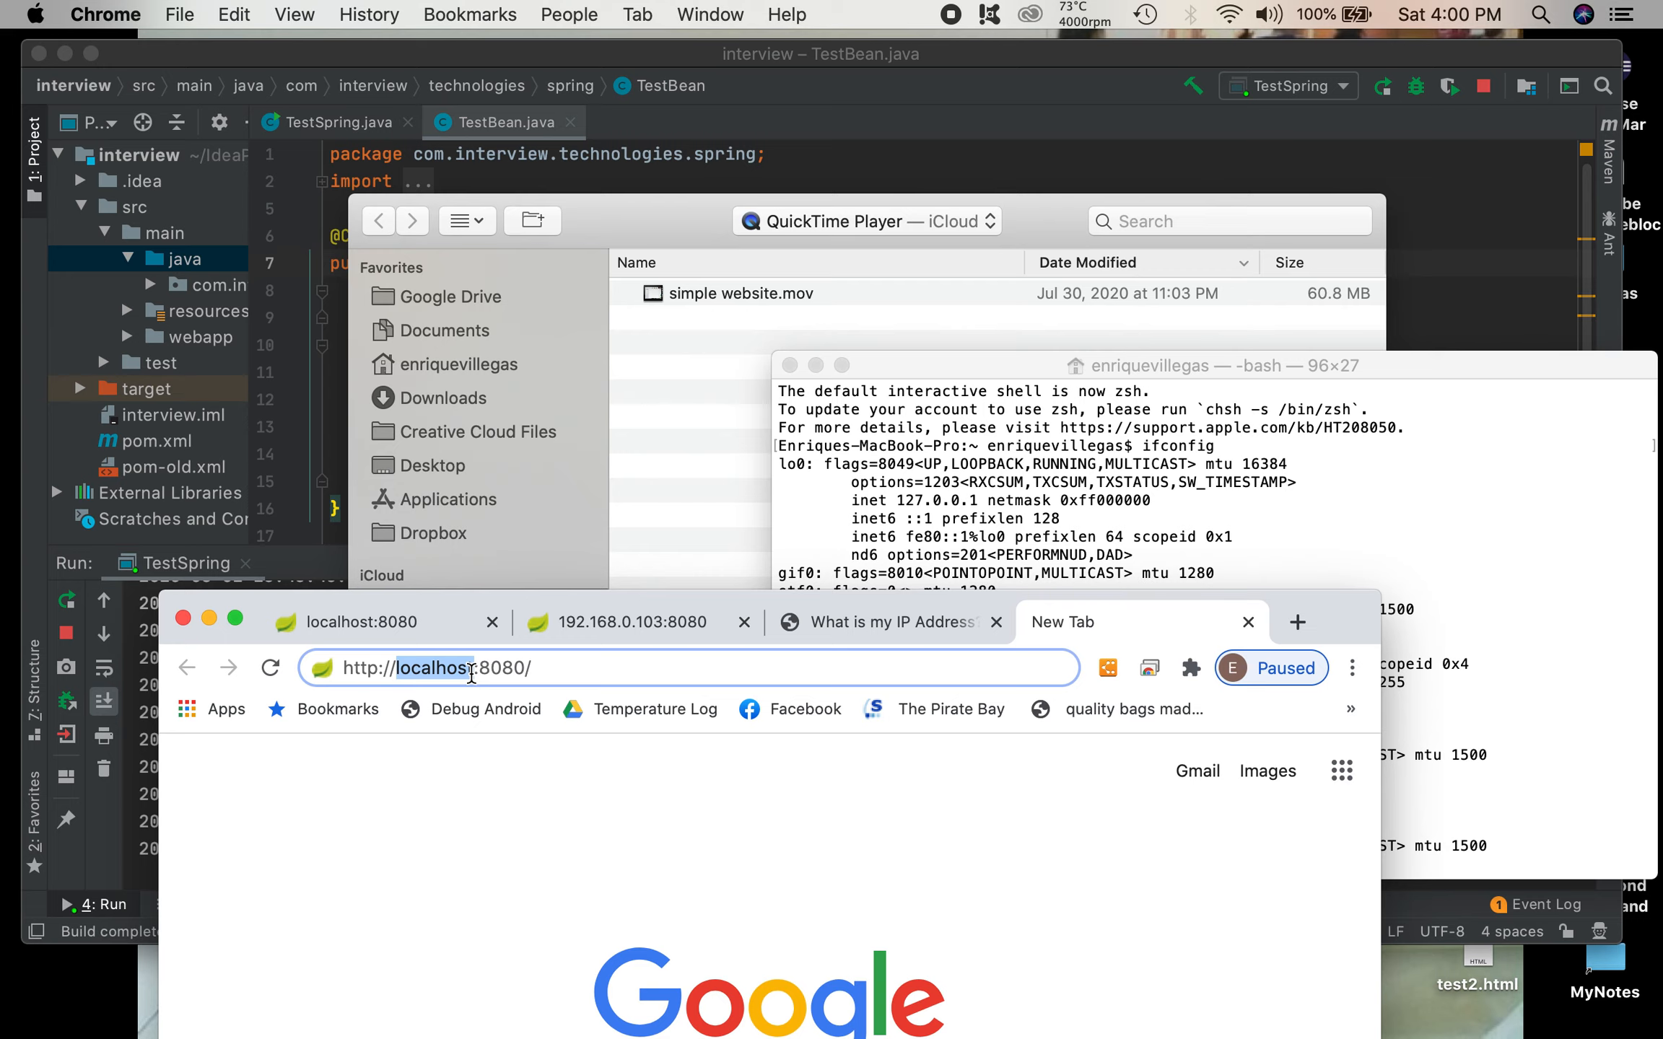
{"action": "key", "text": "super+v"}
{"action": "key", "text": "Return"}
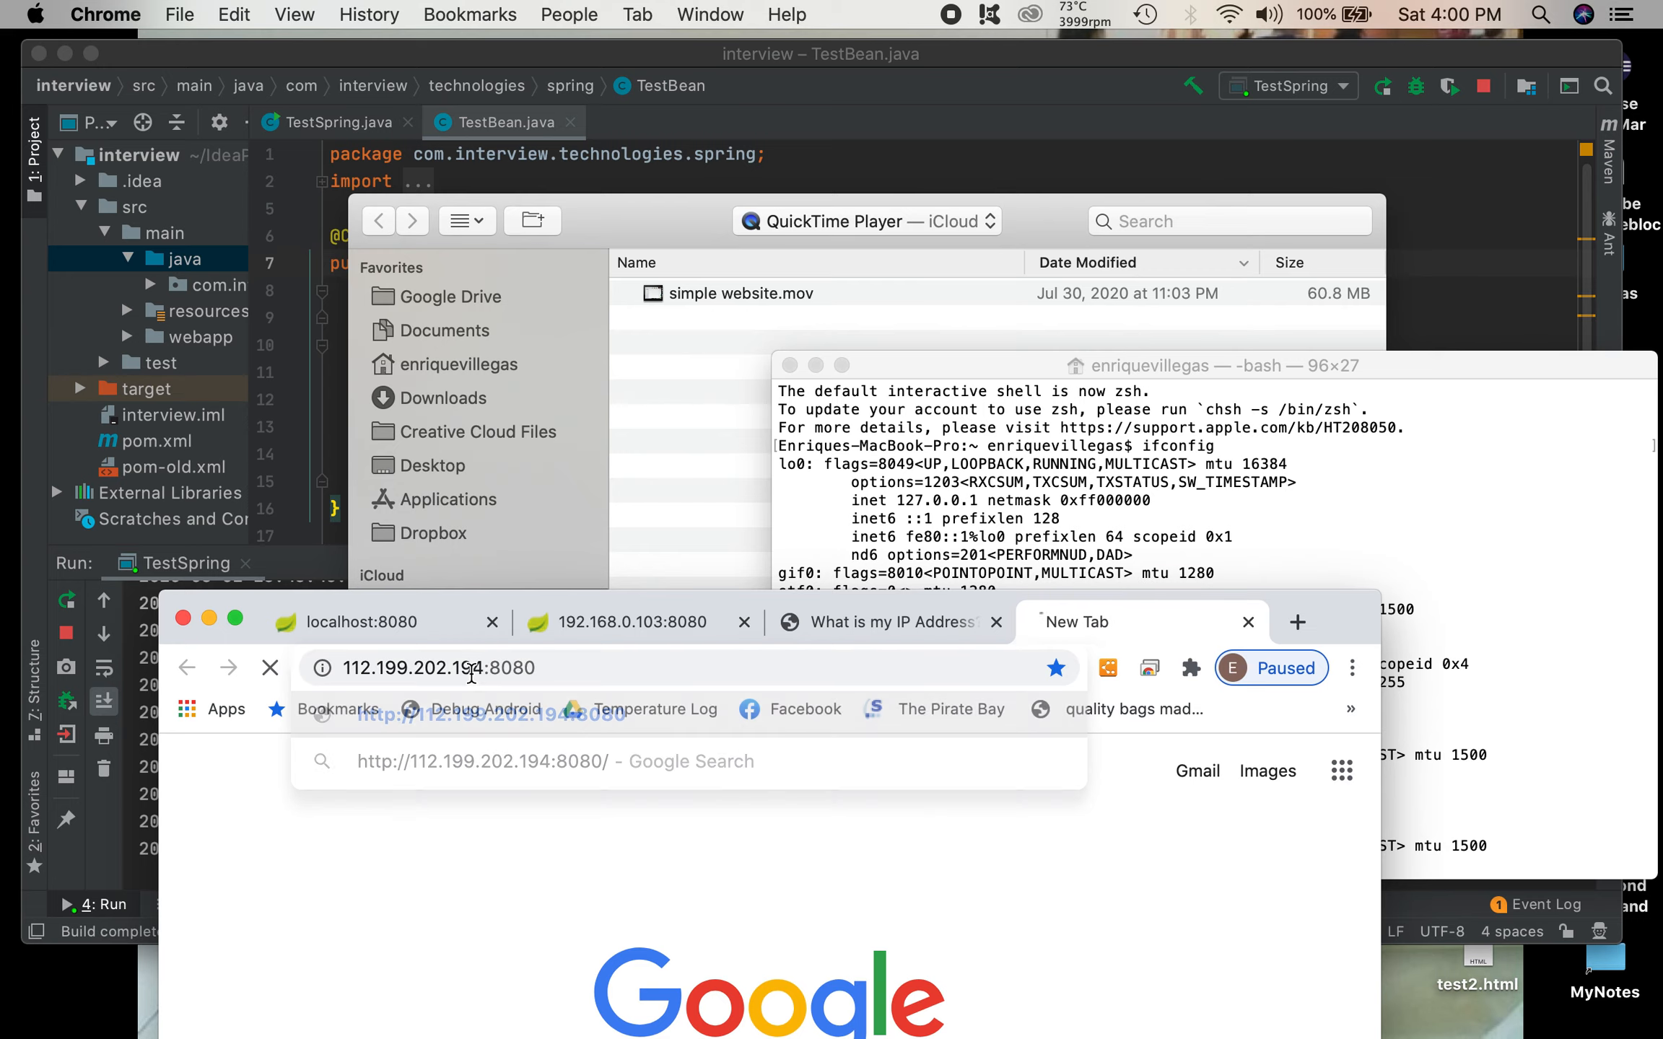
Step: Move the browser window up and enlarge it so more of the page fits
{"action": "left_click_drag", "start_coordinate": [253, 595], "coordinate": [204, 348]}
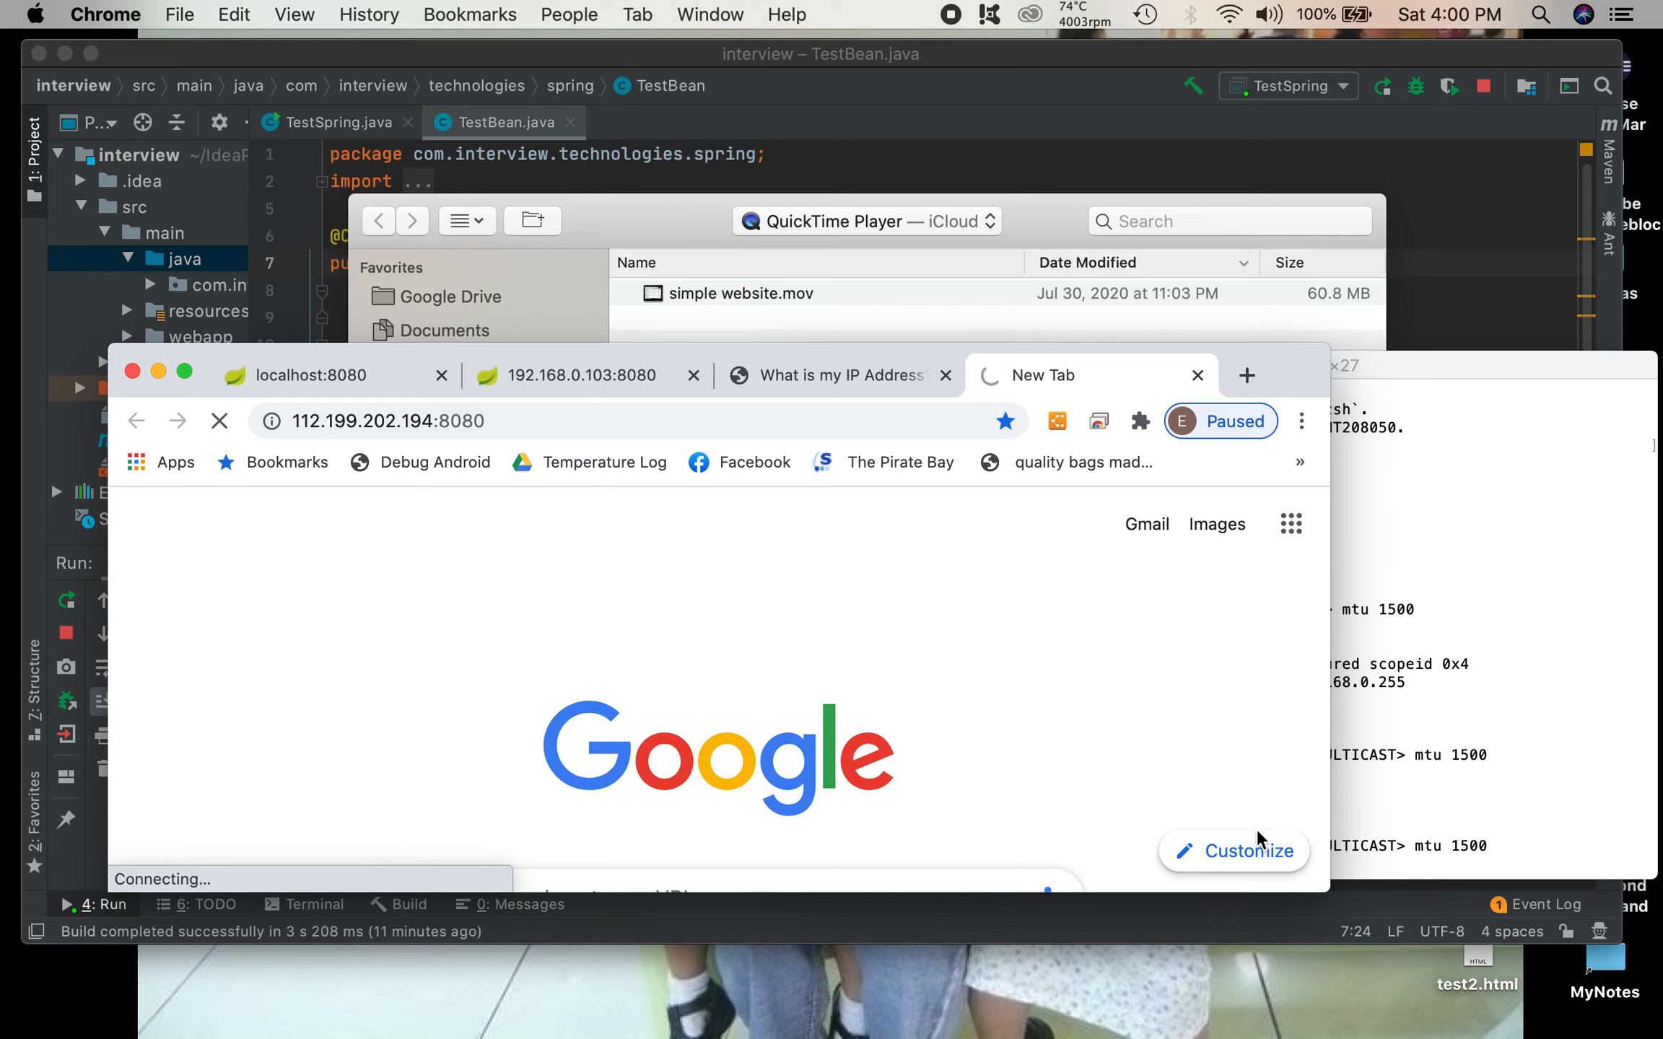
{"action": "left_click_drag", "start_coordinate": [1318, 887], "coordinate": [1436, 966]}
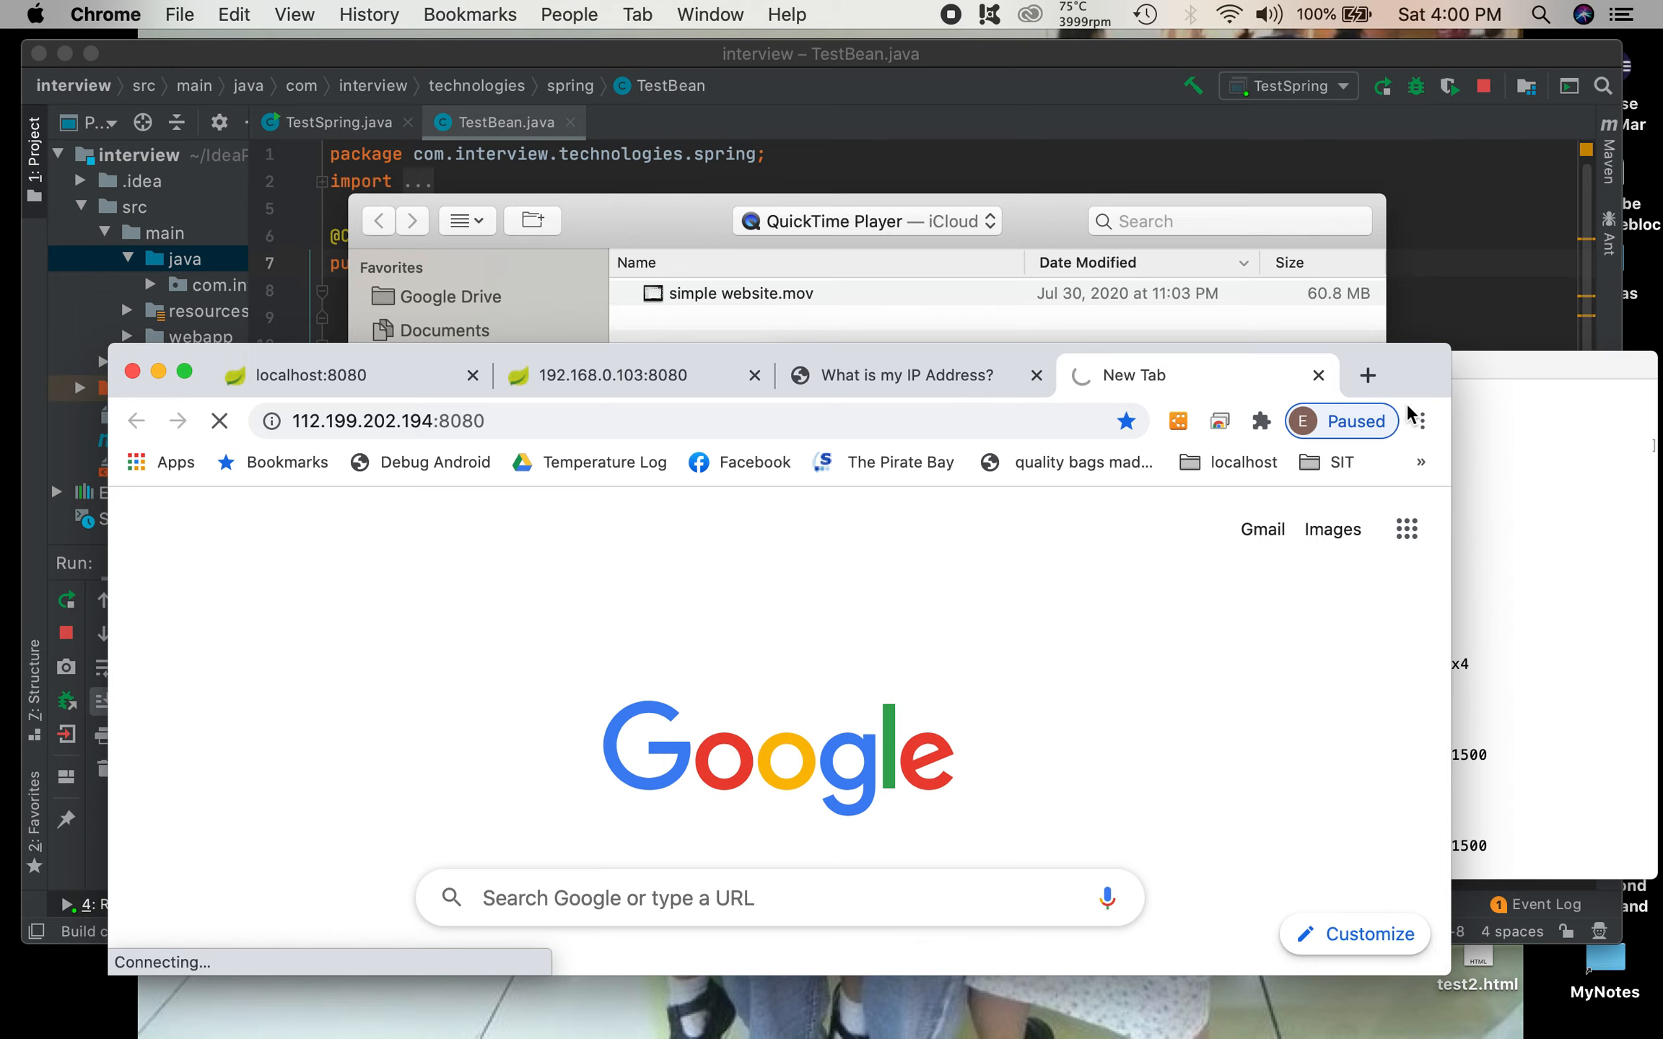
{"action": "left_click_drag", "start_coordinate": [1411, 348], "coordinate": [1413, 397]}
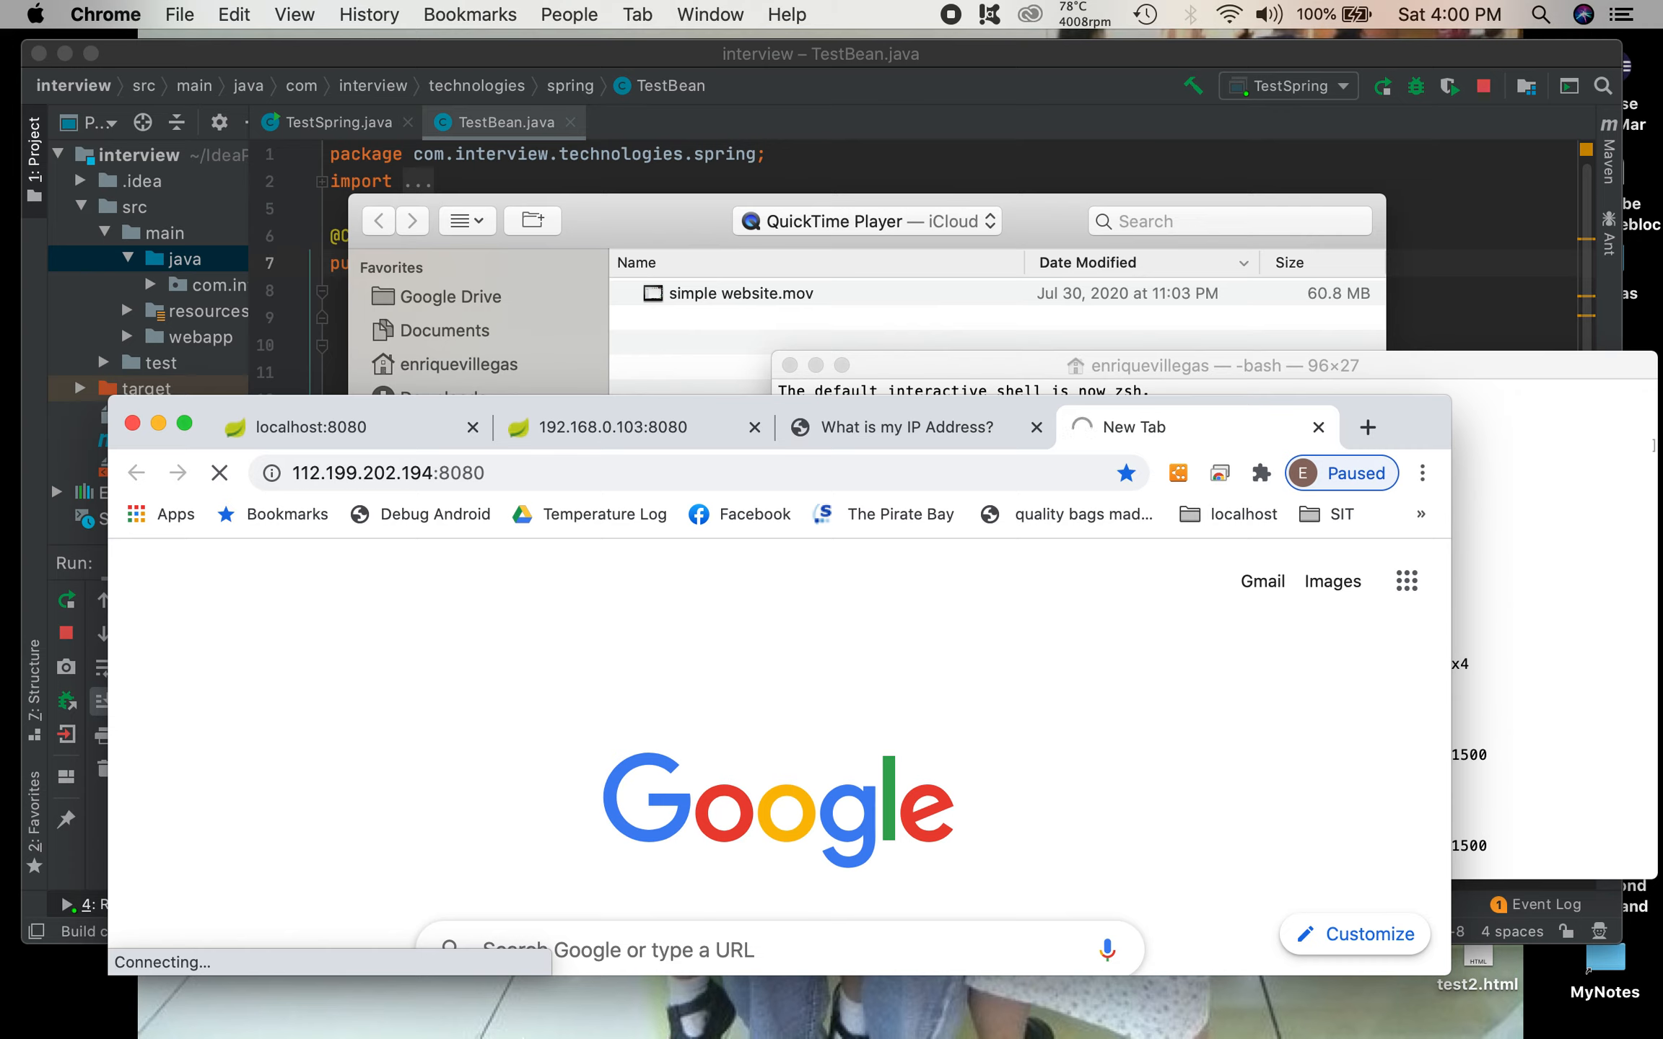
Step: Switch to Terminal, move its window and look through the full ifconfig output for the network interfaces' IP addresses
{"action": "mouse_move", "coordinate": [533, 1037]}
{"action": "mouse_move", "coordinate": [375, 1028]}
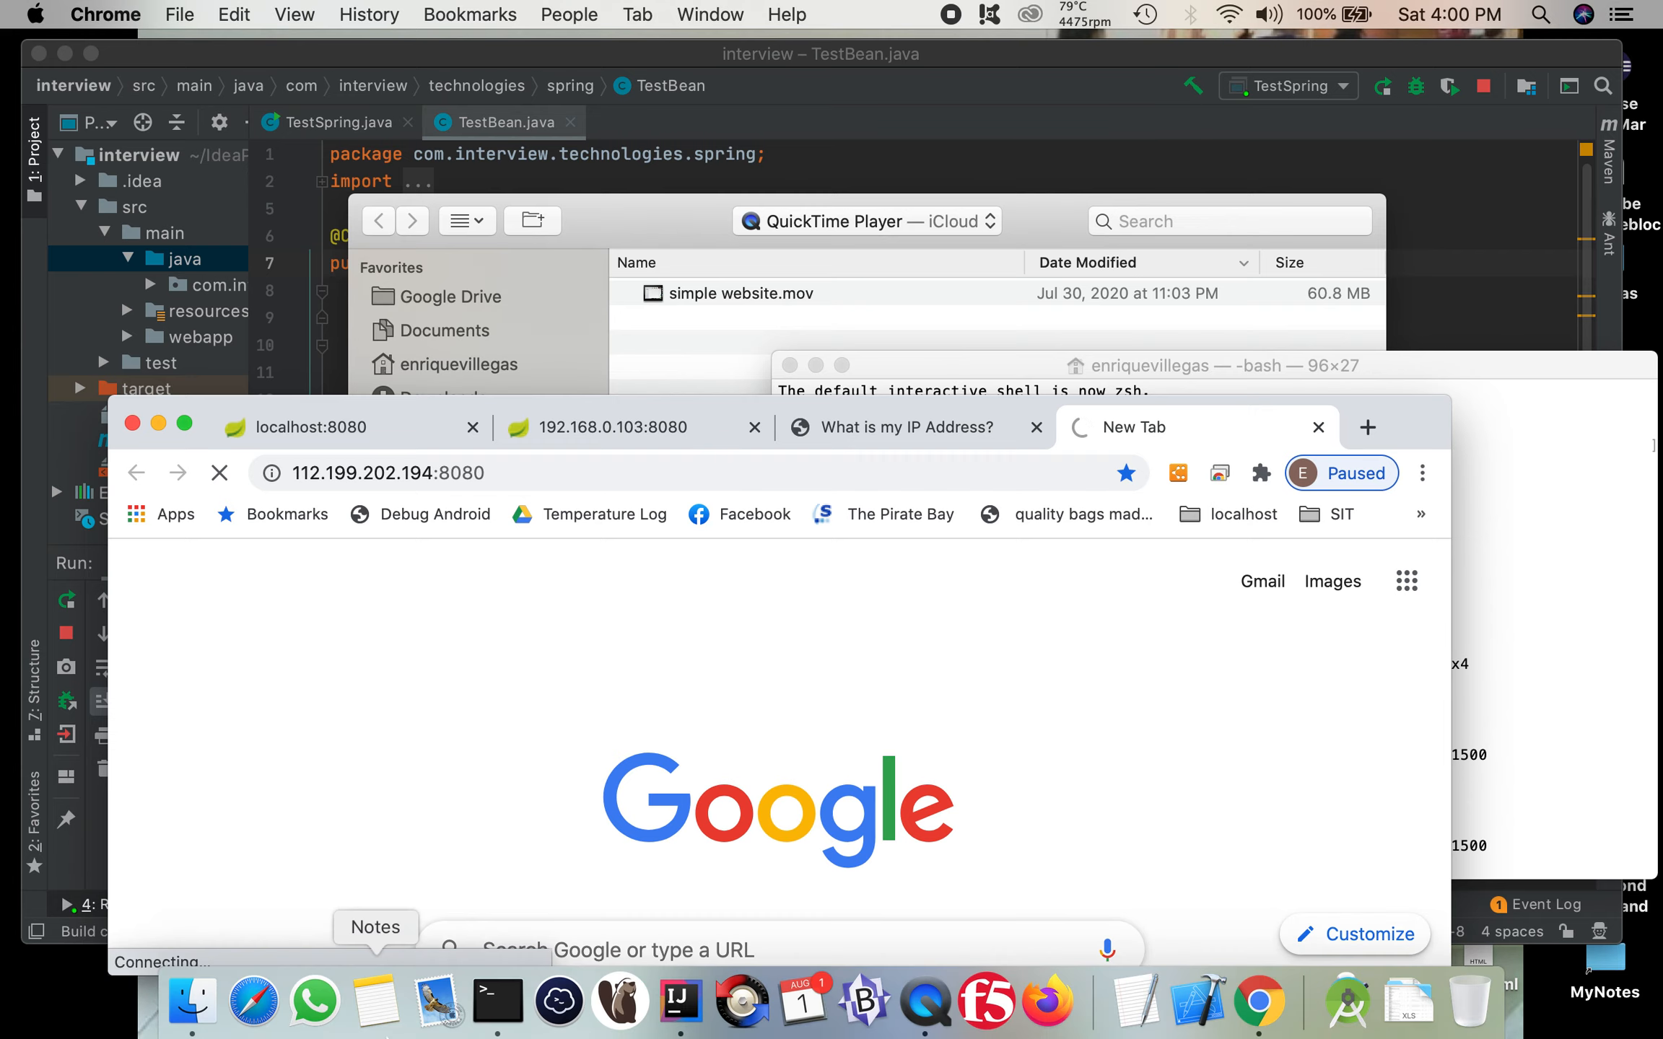
{"action": "left_click", "coordinate": [497, 1010]}
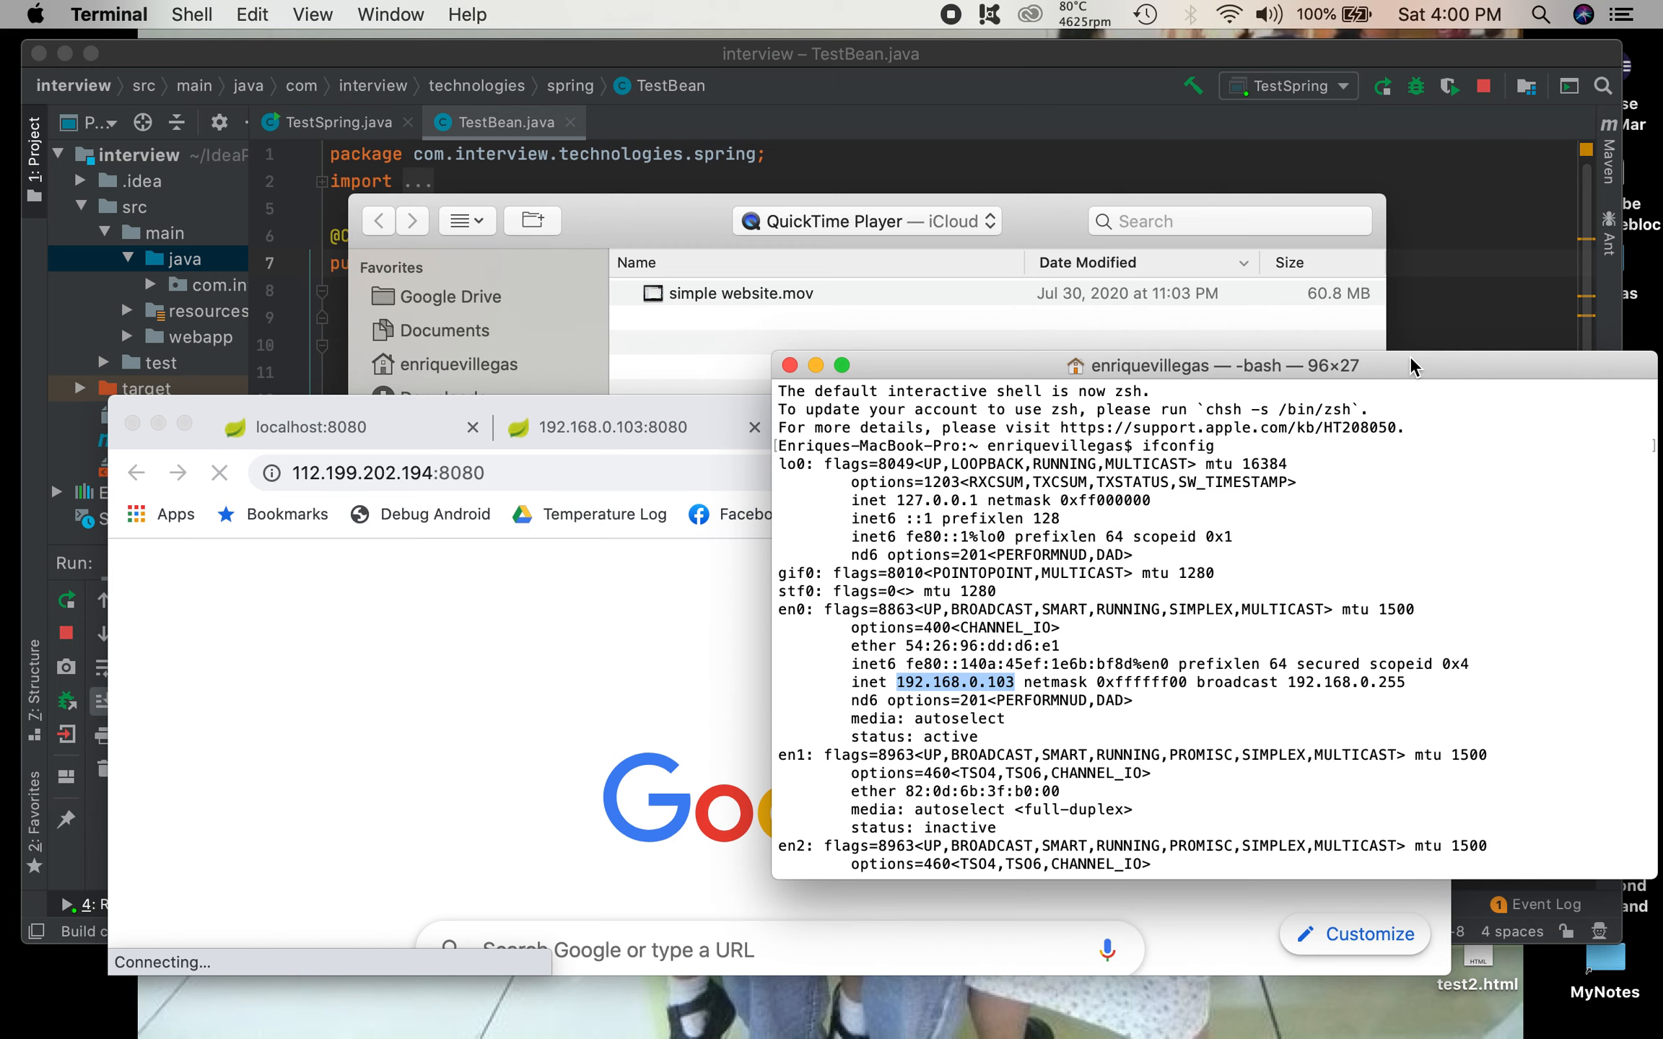
{"action": "left_click_drag", "start_coordinate": [1411, 359], "coordinate": [1287, 321]}
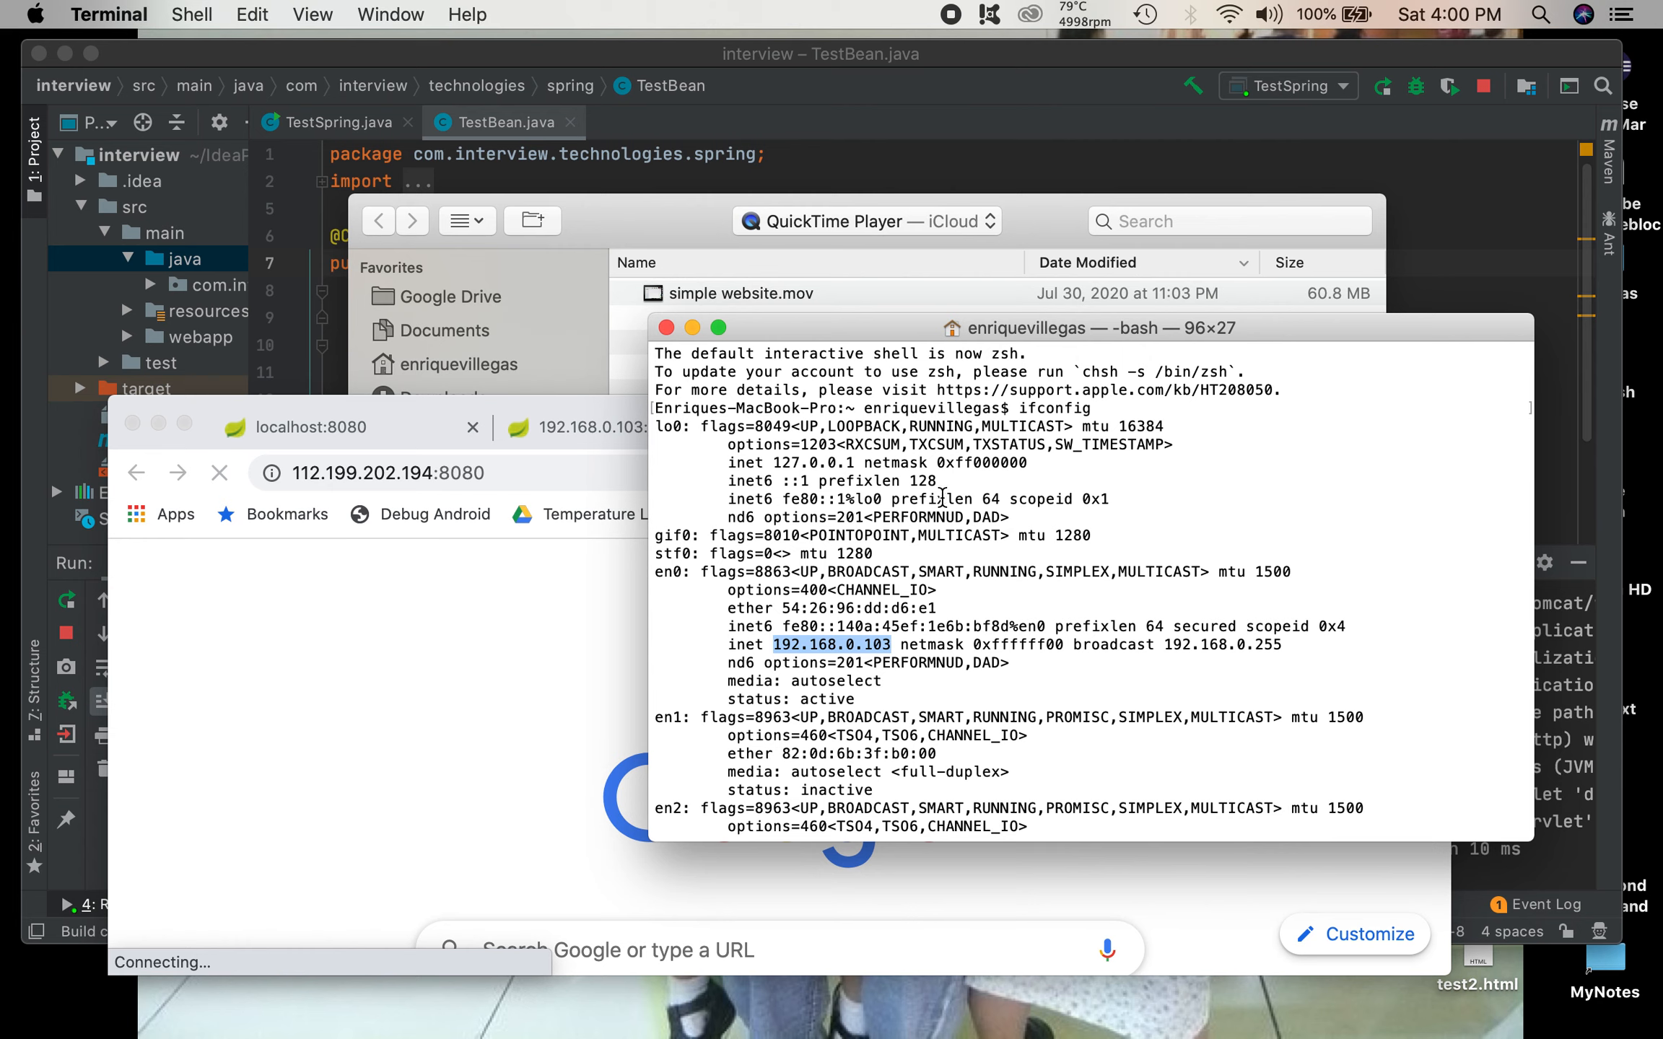
{"action": "scroll", "coordinate": [934, 691], "scroll_direction": "down", "scroll_amount": 5}
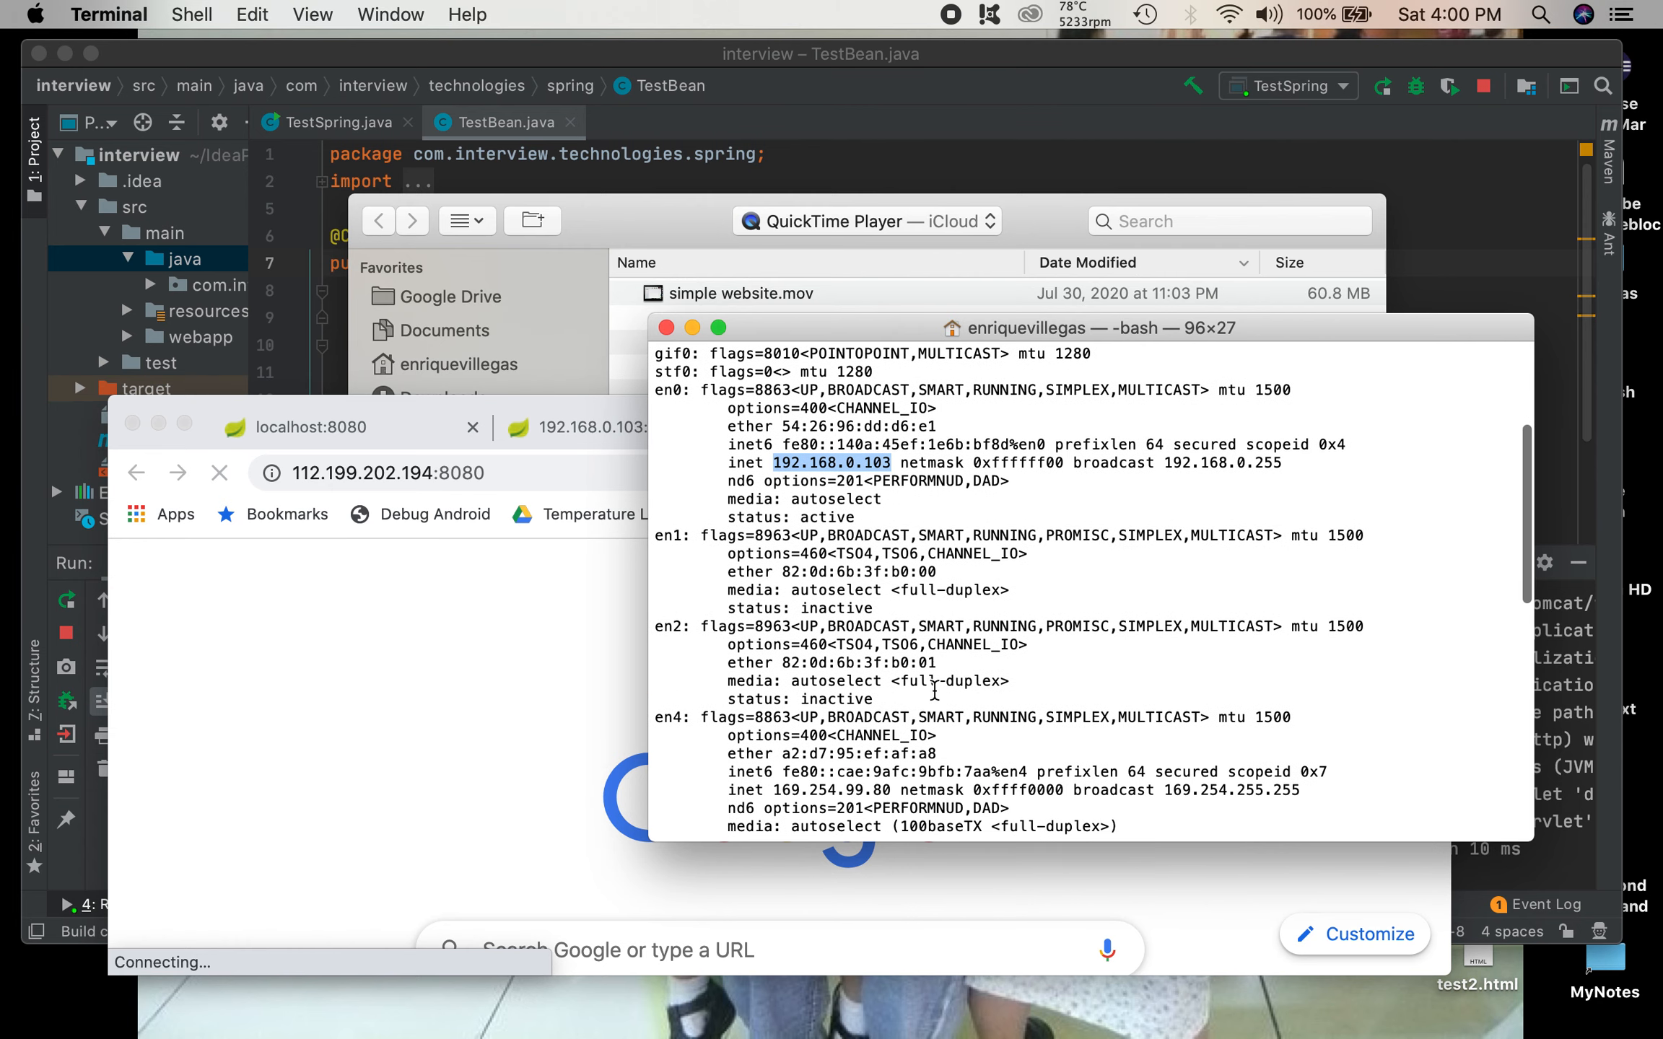
{"action": "scroll", "coordinate": [934, 691], "scroll_direction": "up", "scroll_amount": 5}
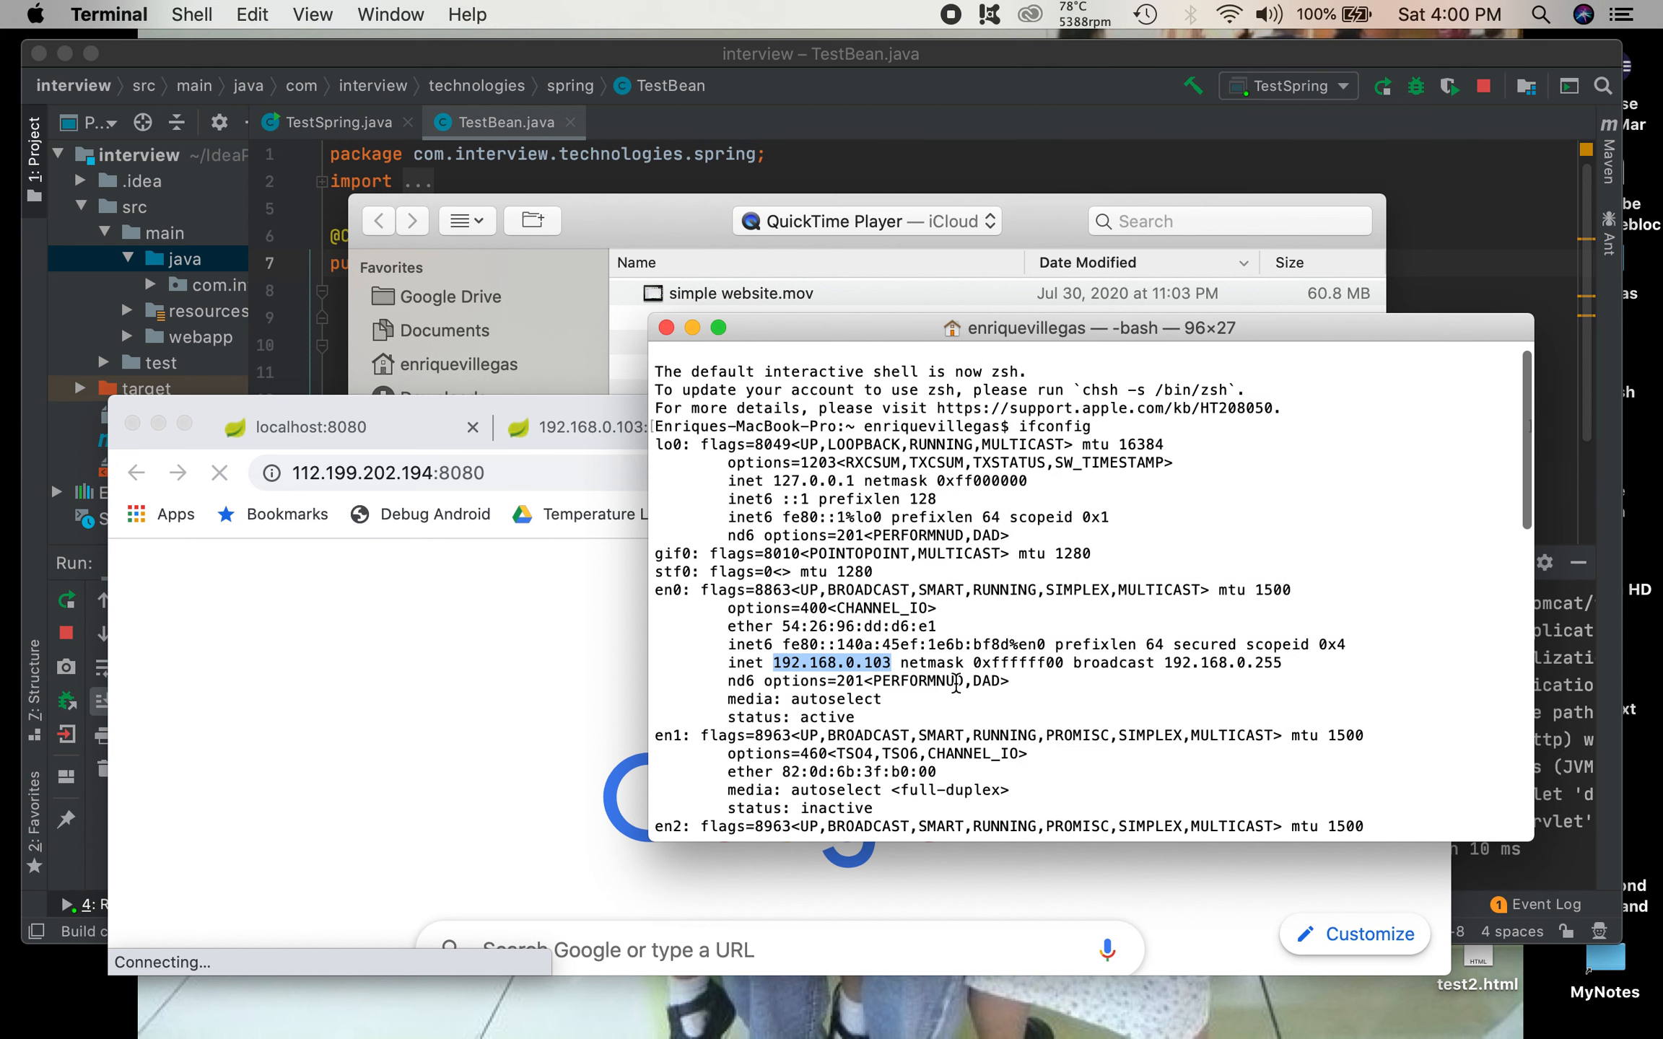
{"action": "scroll", "coordinate": [955, 682], "scroll_direction": "down", "scroll_amount": 2}
{"action": "scroll", "coordinate": [956, 682], "scroll_direction": "down", "scroll_amount": 7}
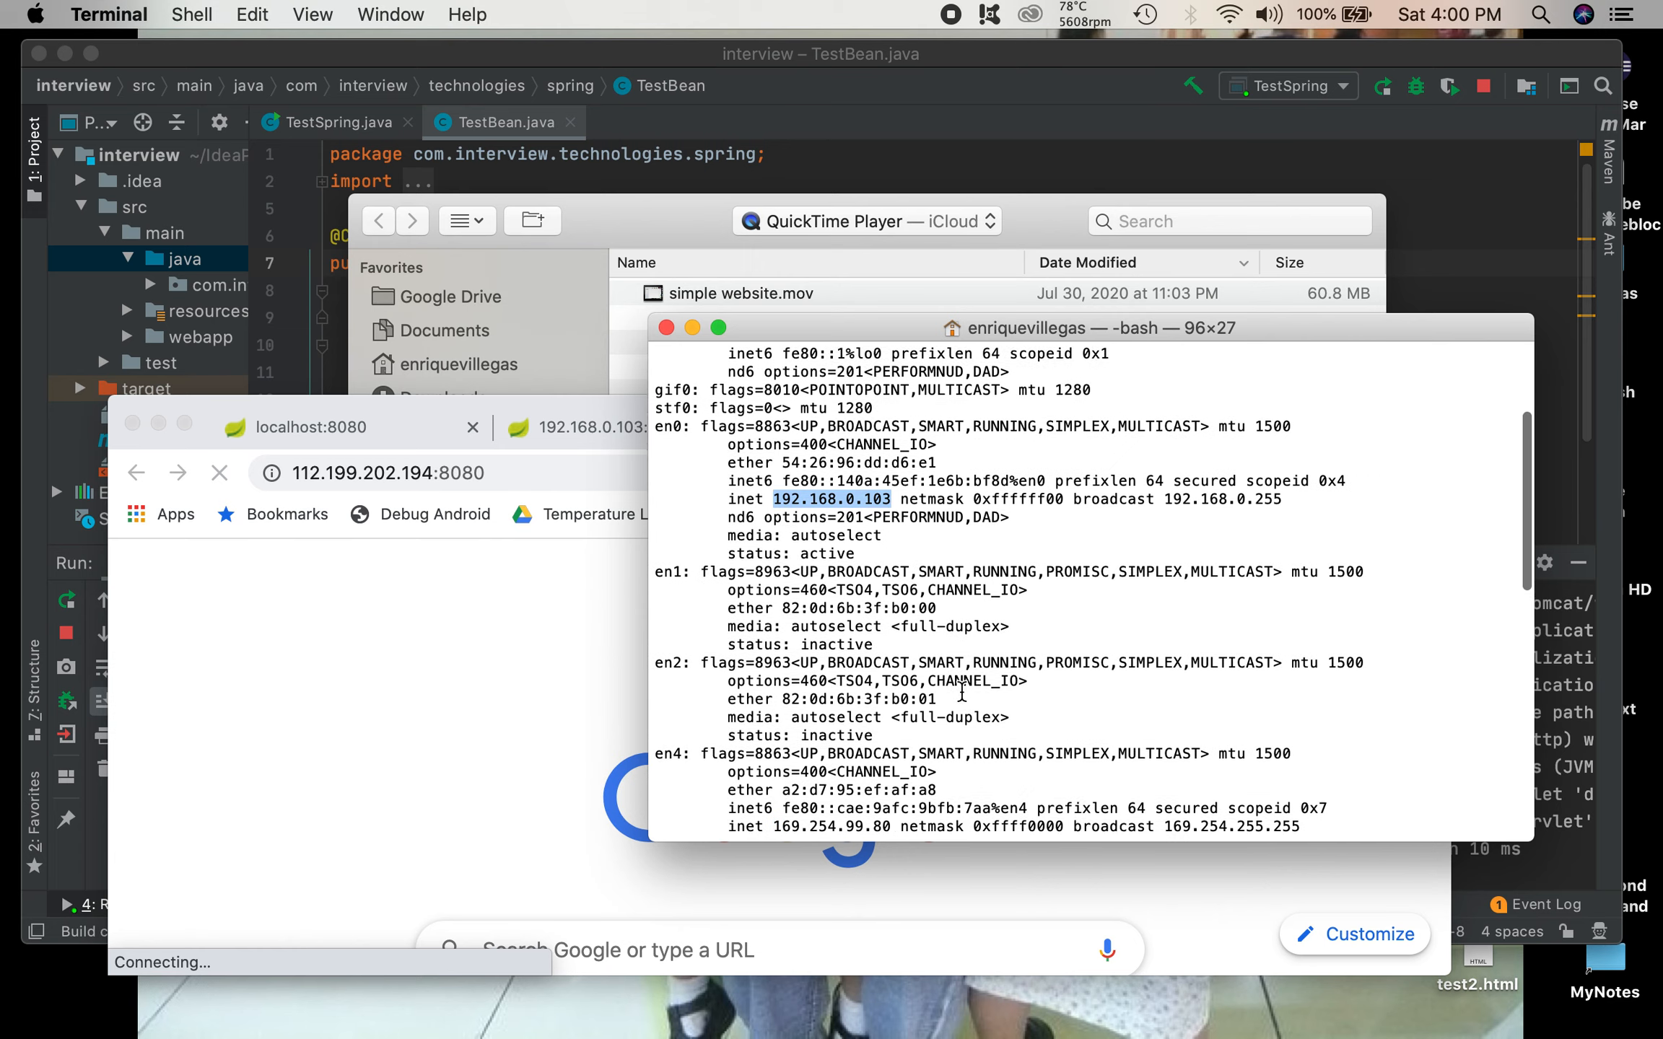
{"action": "scroll", "coordinate": [961, 692], "scroll_direction": "down", "scroll_amount": 7}
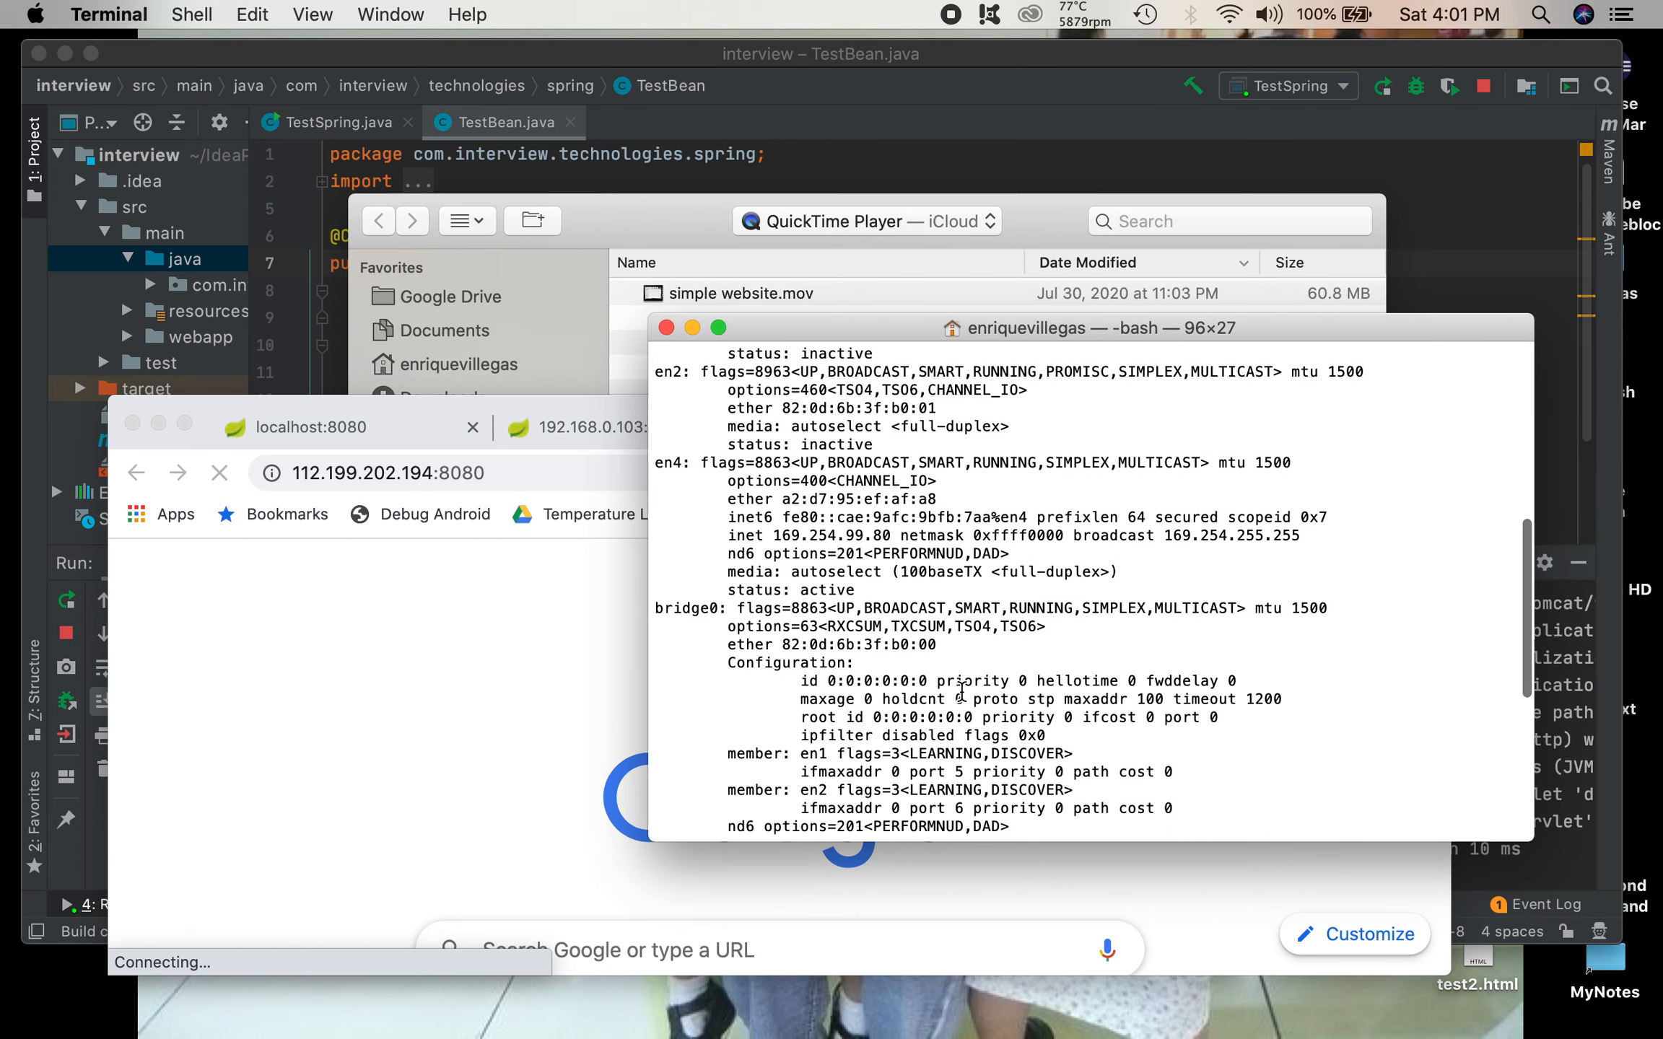
{"action": "scroll", "coordinate": [962, 691], "scroll_direction": "down", "scroll_amount": 1}
{"action": "scroll", "coordinate": [962, 691], "scroll_direction": "down", "scroll_amount": 9}
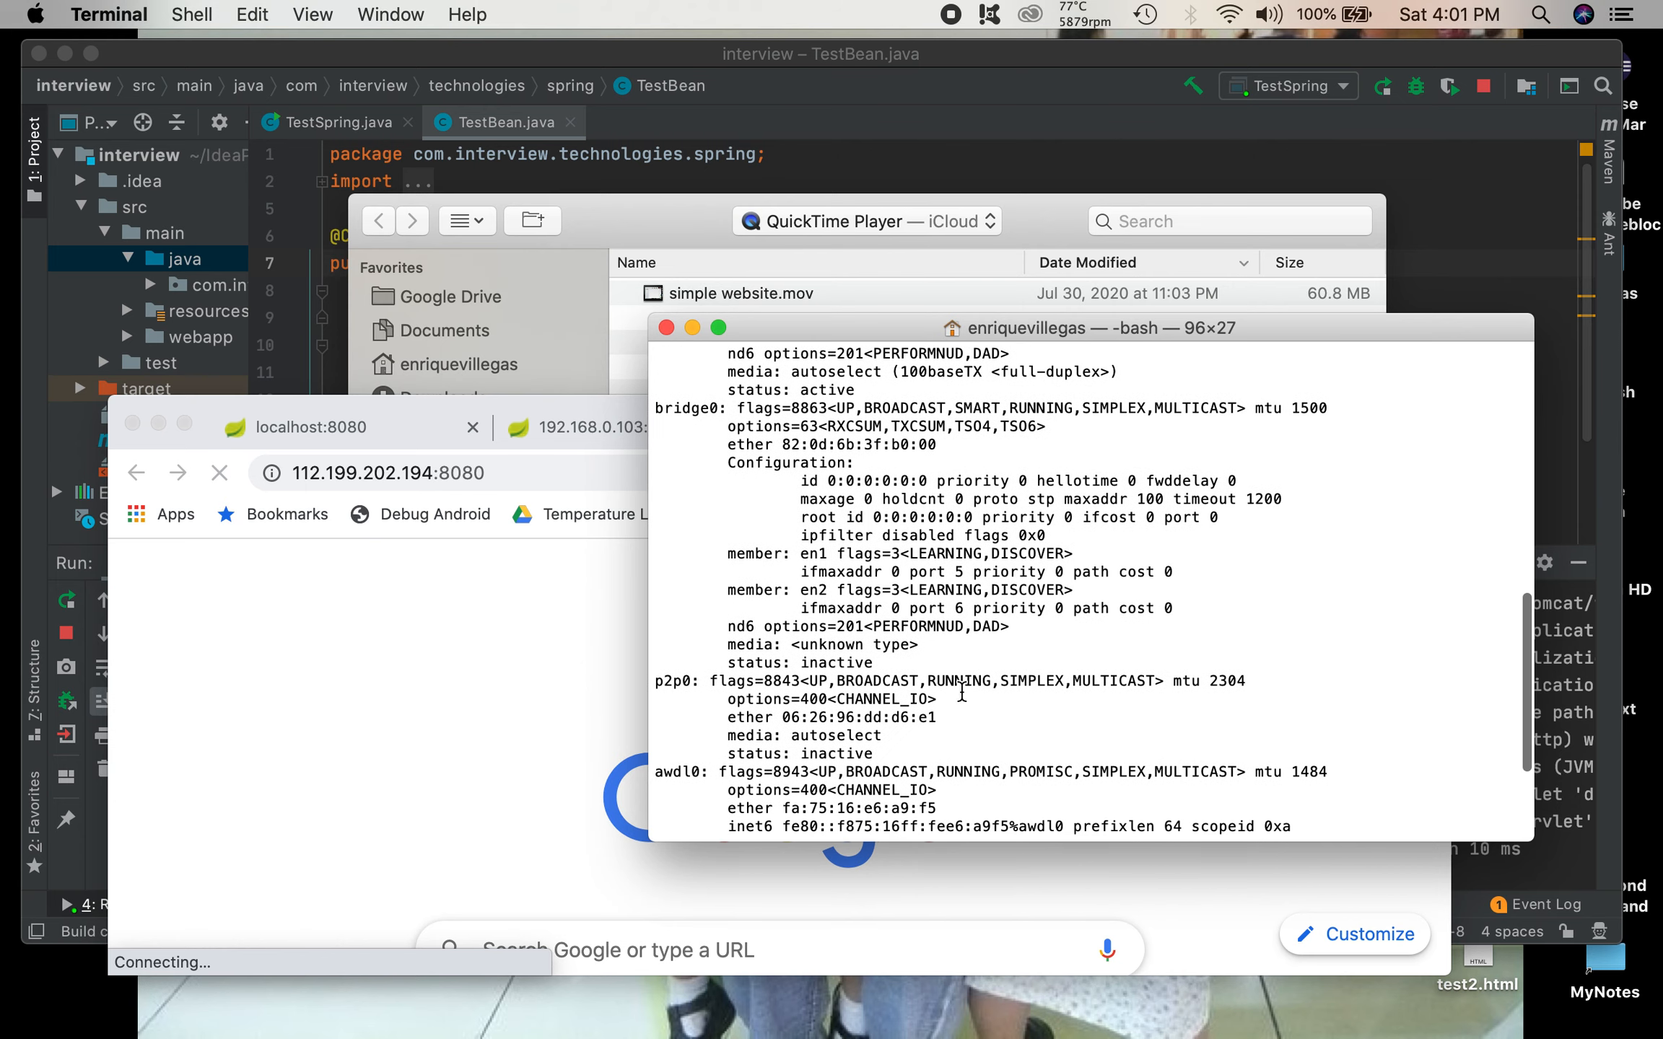
{"action": "scroll", "coordinate": [961, 692], "scroll_direction": "down", "scroll_amount": 4}
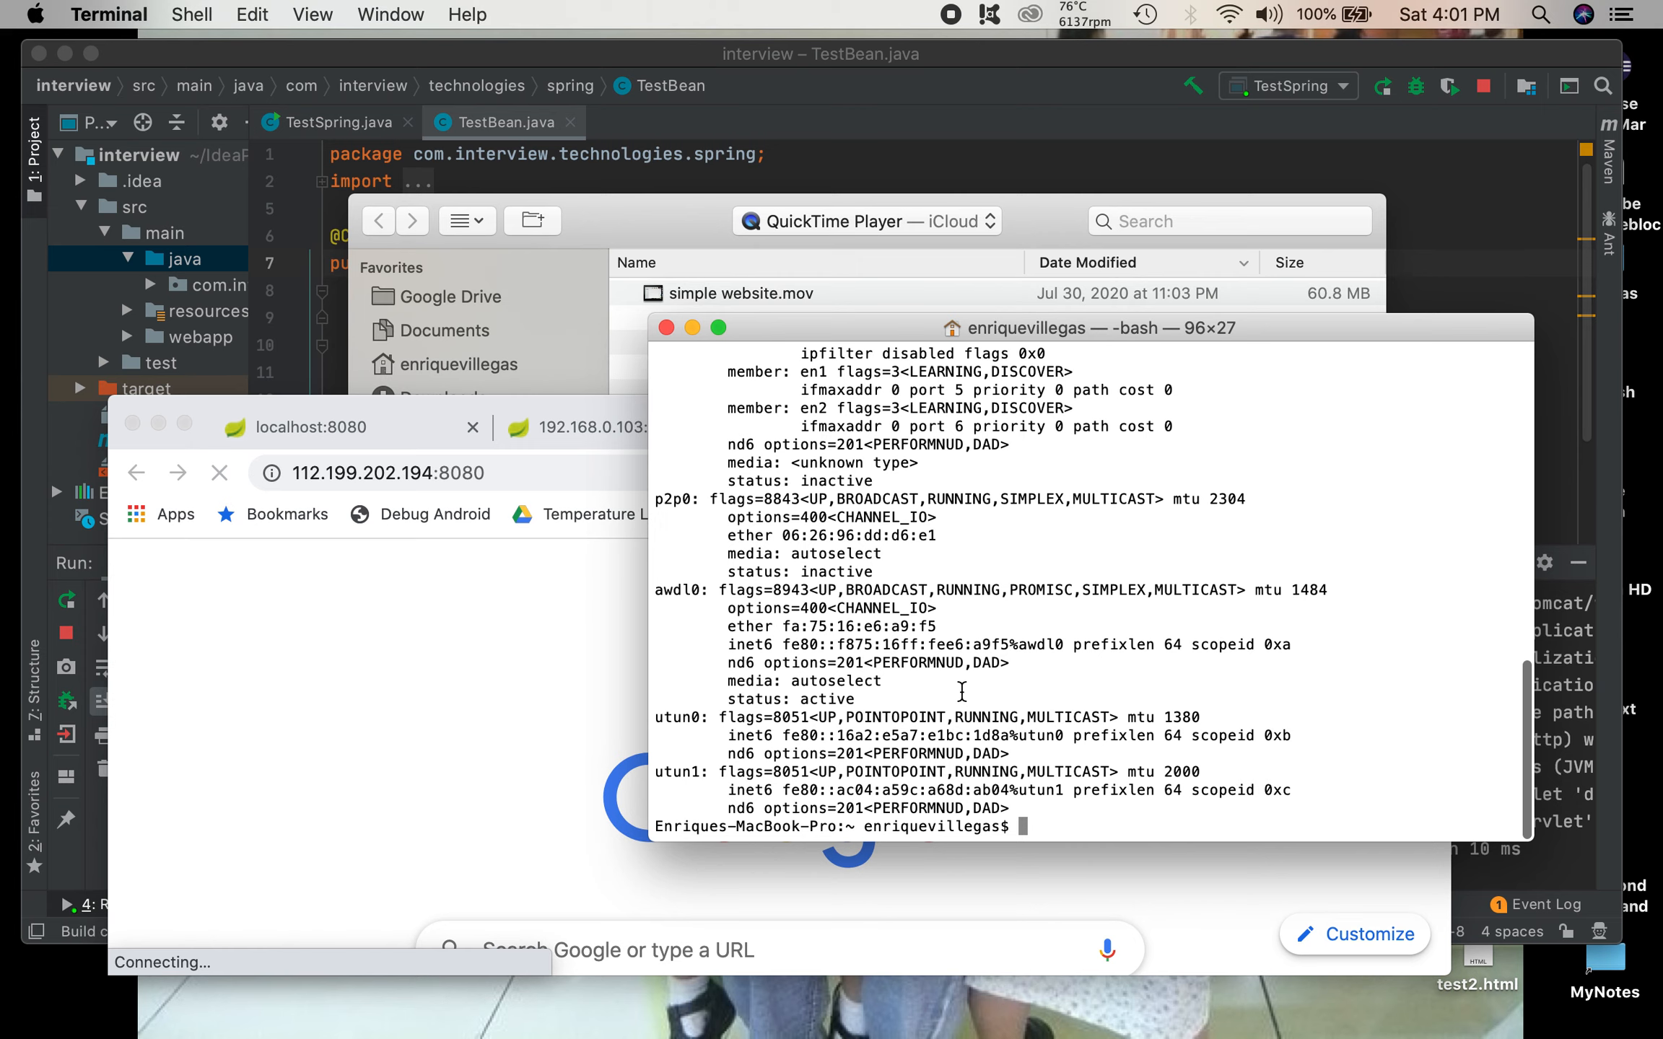
{"action": "scroll", "coordinate": [961, 691], "scroll_direction": "up", "scroll_amount": 4}
{"action": "scroll", "coordinate": [961, 691], "scroll_direction": "down", "scroll_amount": 4}
{"action": "scroll", "coordinate": [961, 691], "scroll_direction": "up", "scroll_amount": 4}
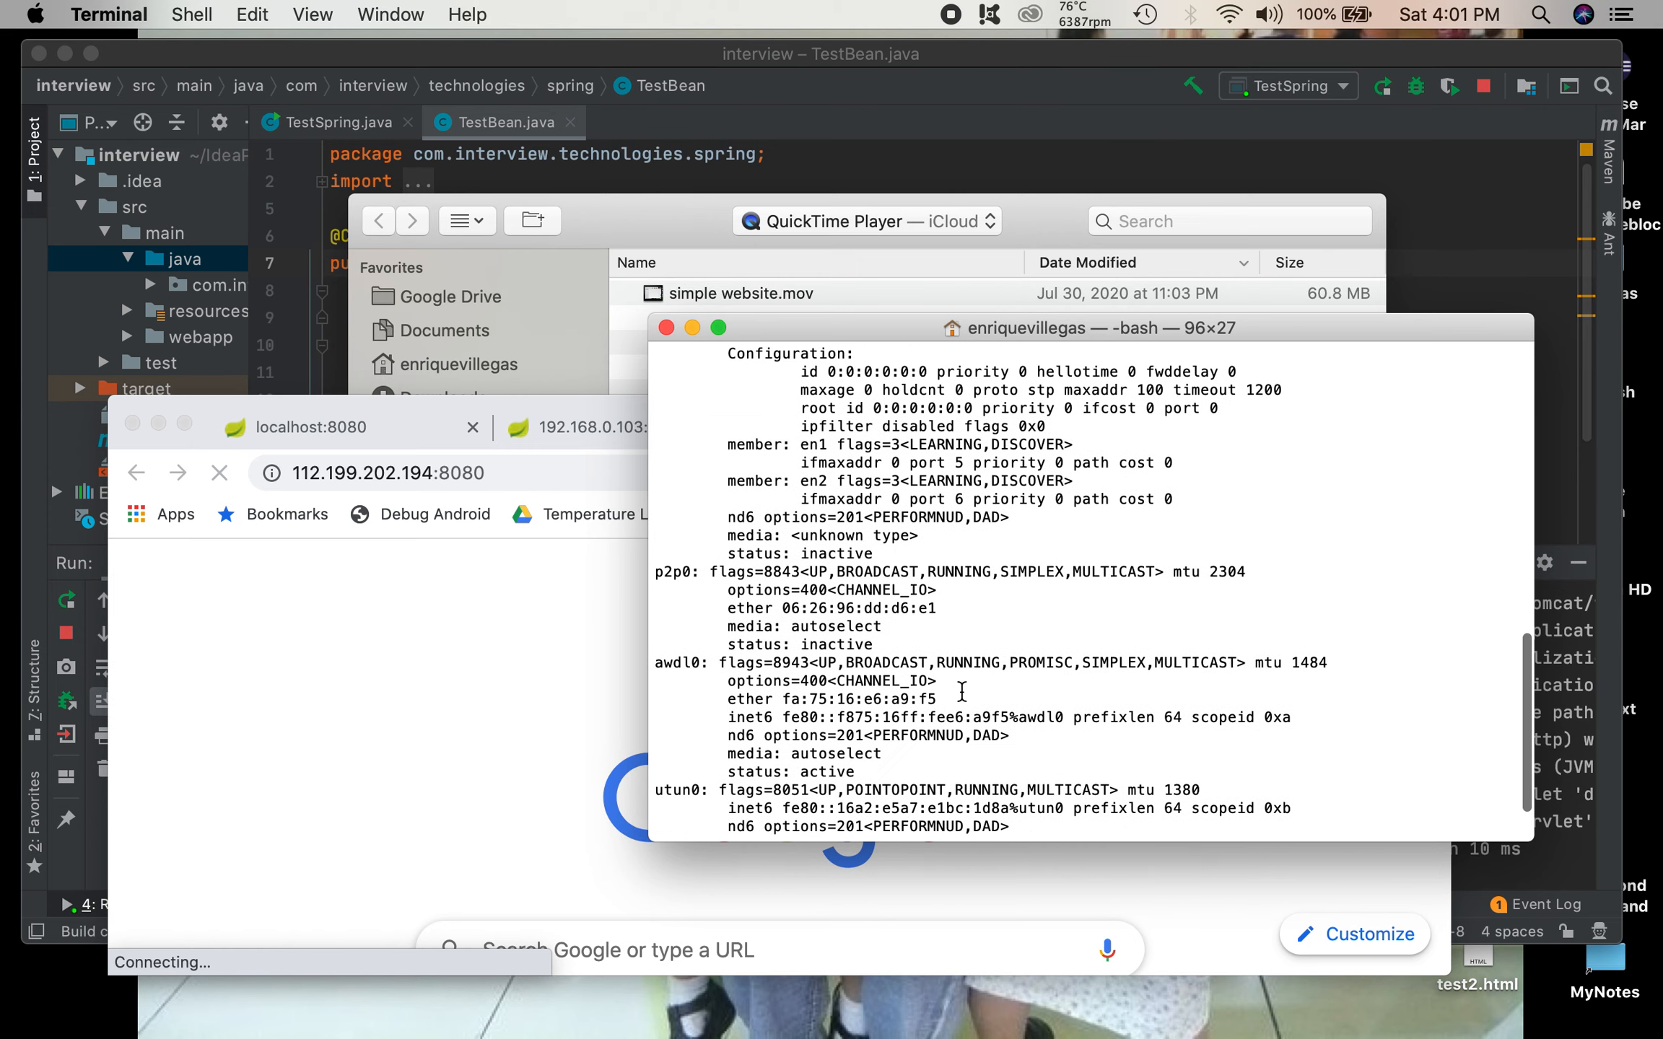
{"action": "scroll", "coordinate": [962, 692], "scroll_direction": "up", "scroll_amount": 5}
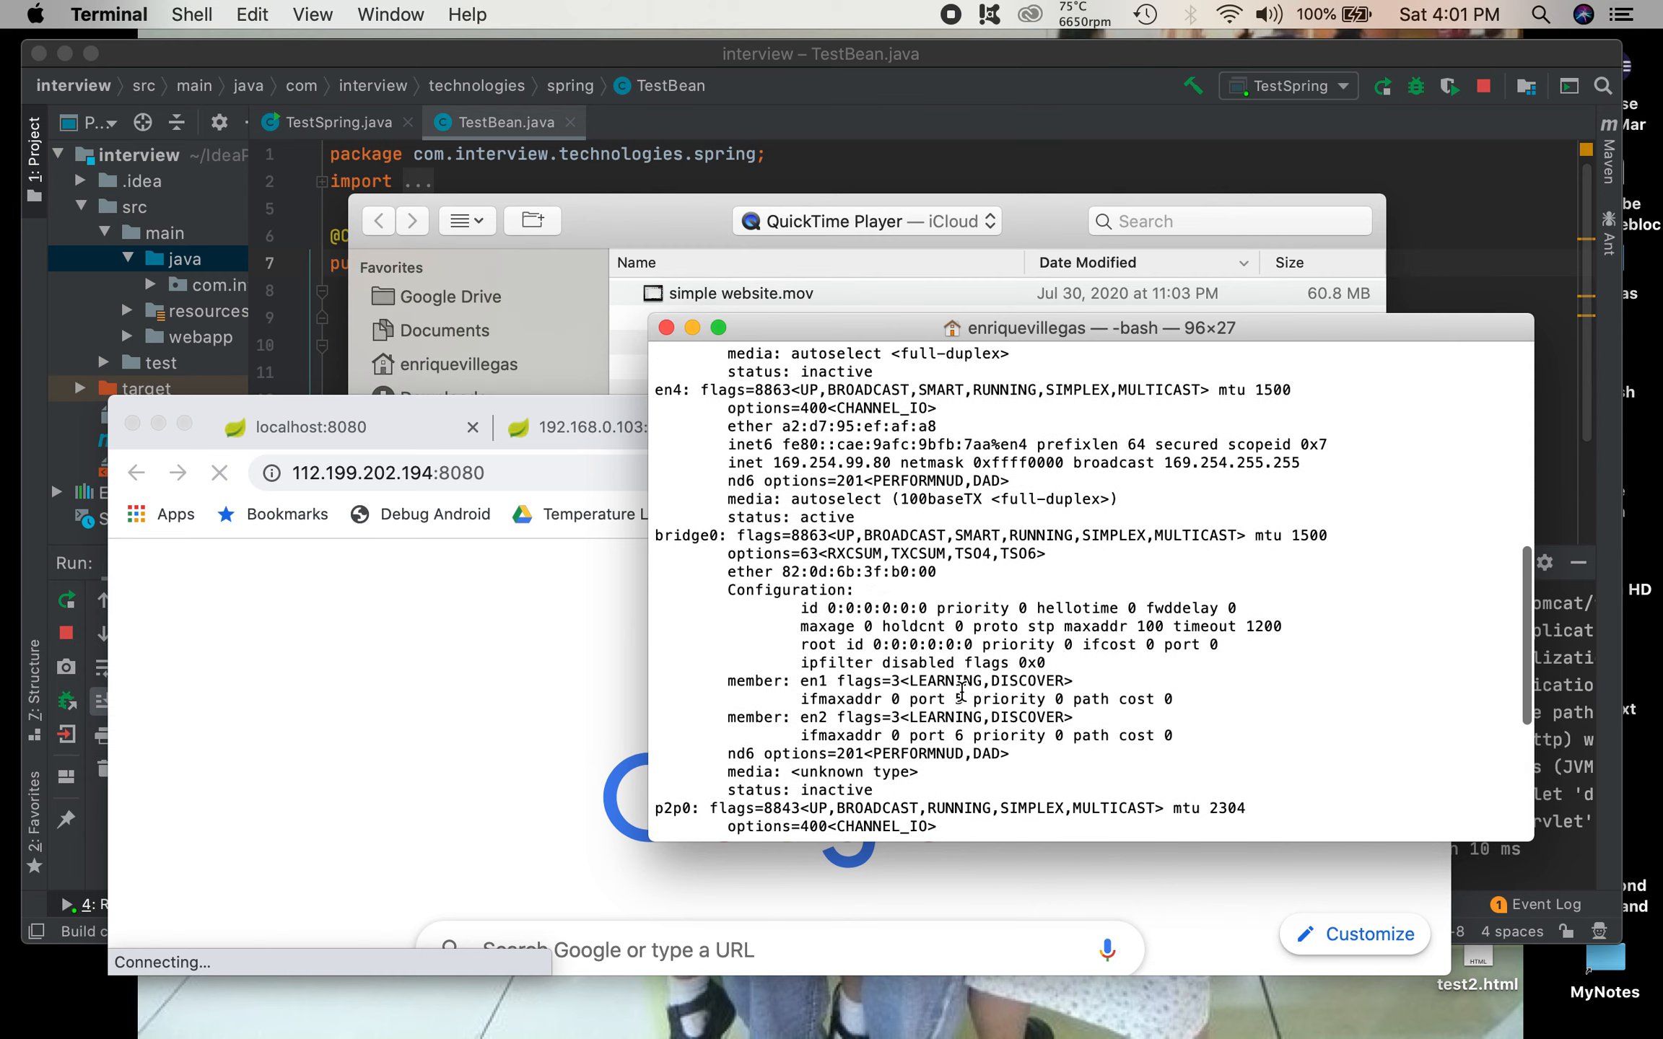
{"action": "scroll", "coordinate": [962, 691], "scroll_direction": "up", "scroll_amount": 8}
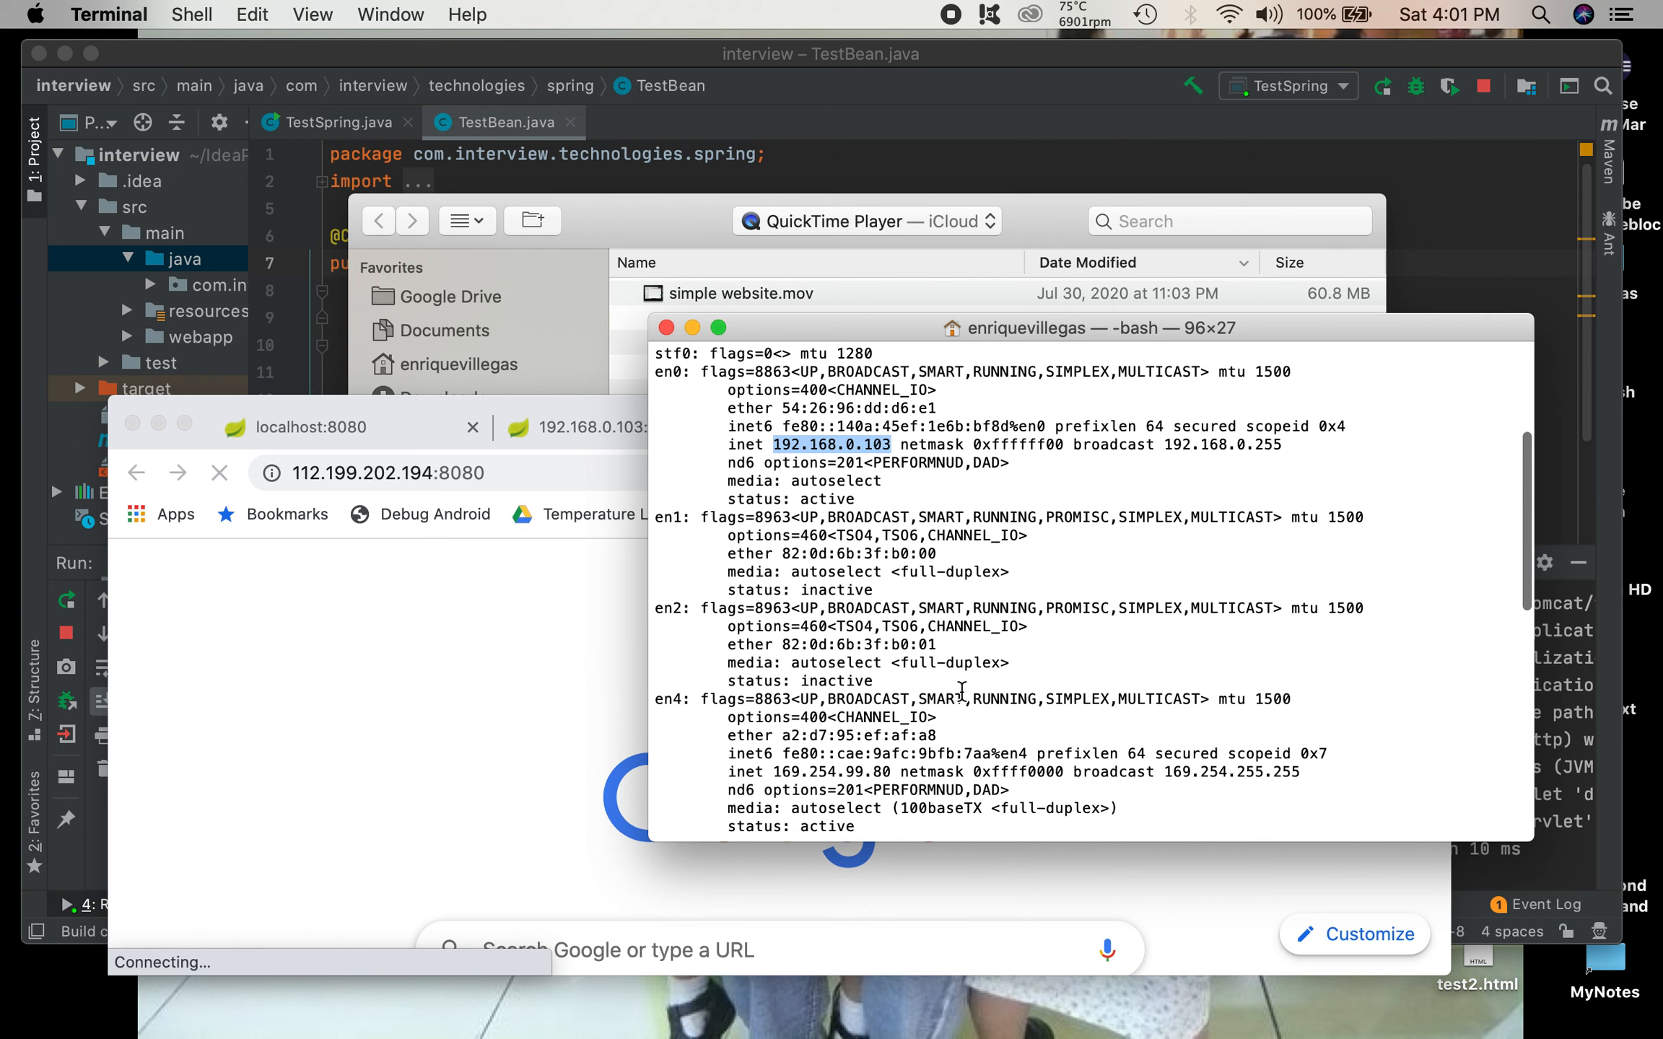
{"action": "scroll", "coordinate": [961, 691], "scroll_direction": "up", "scroll_amount": 5}
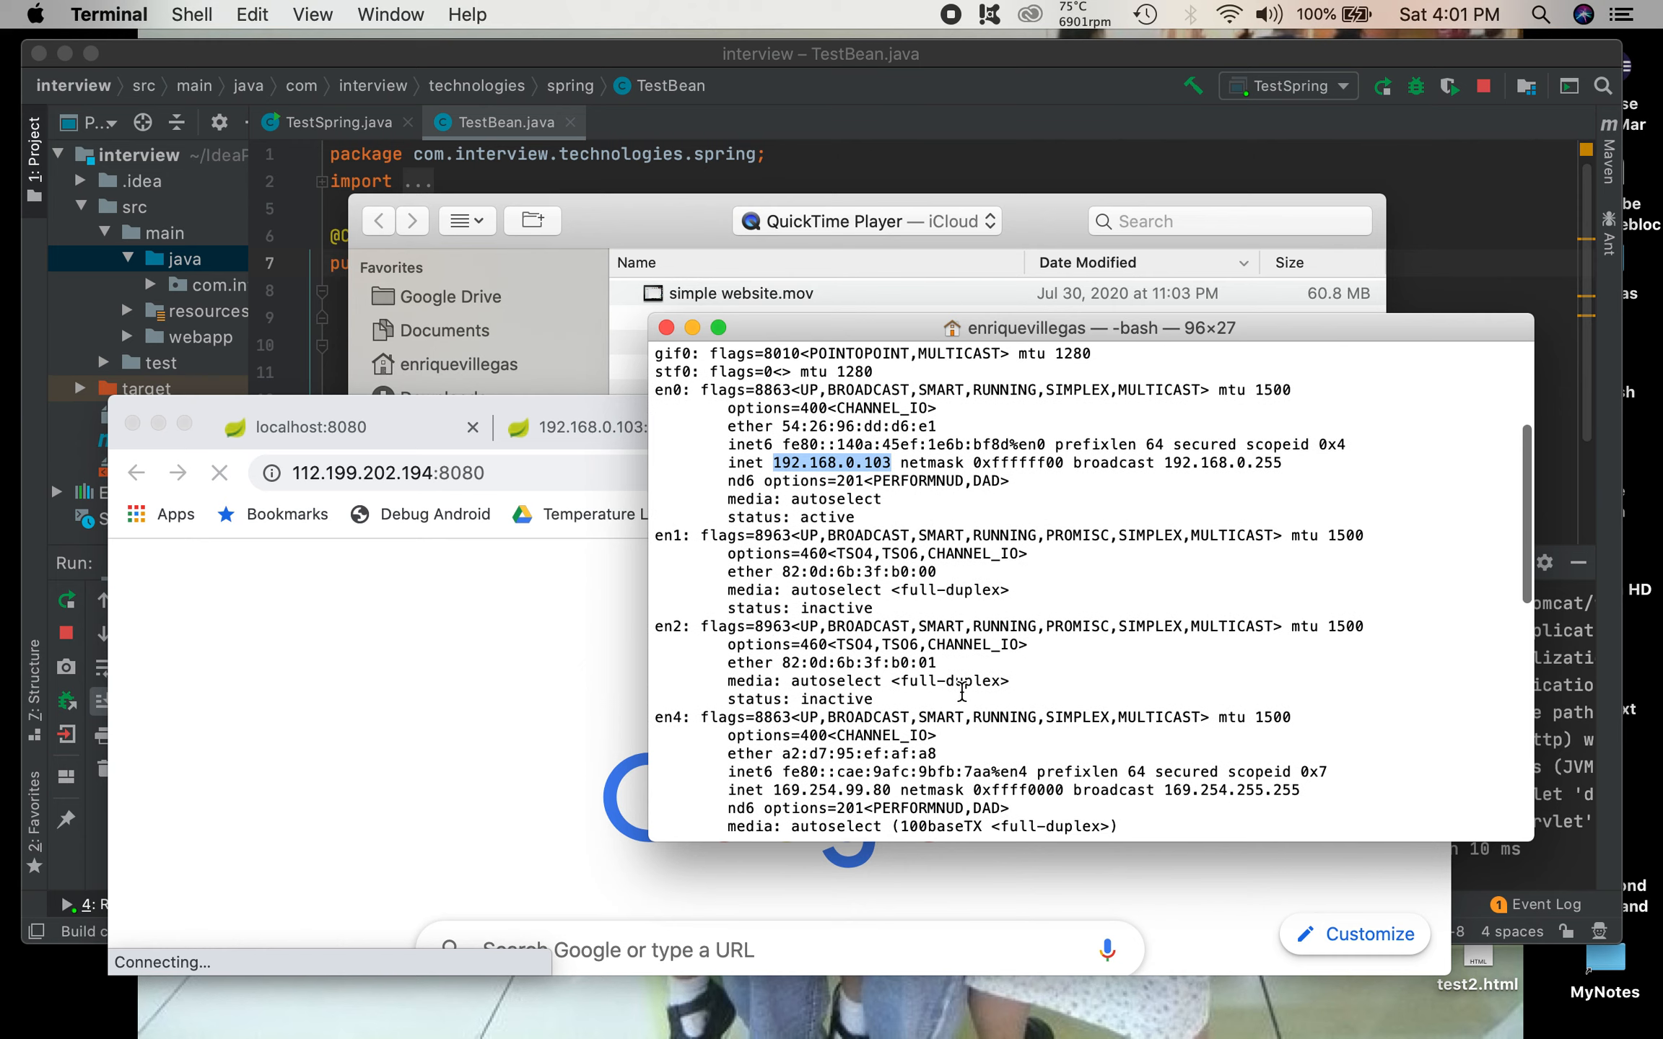
{"action": "scroll", "coordinate": [961, 691], "scroll_direction": "up", "scroll_amount": 4}
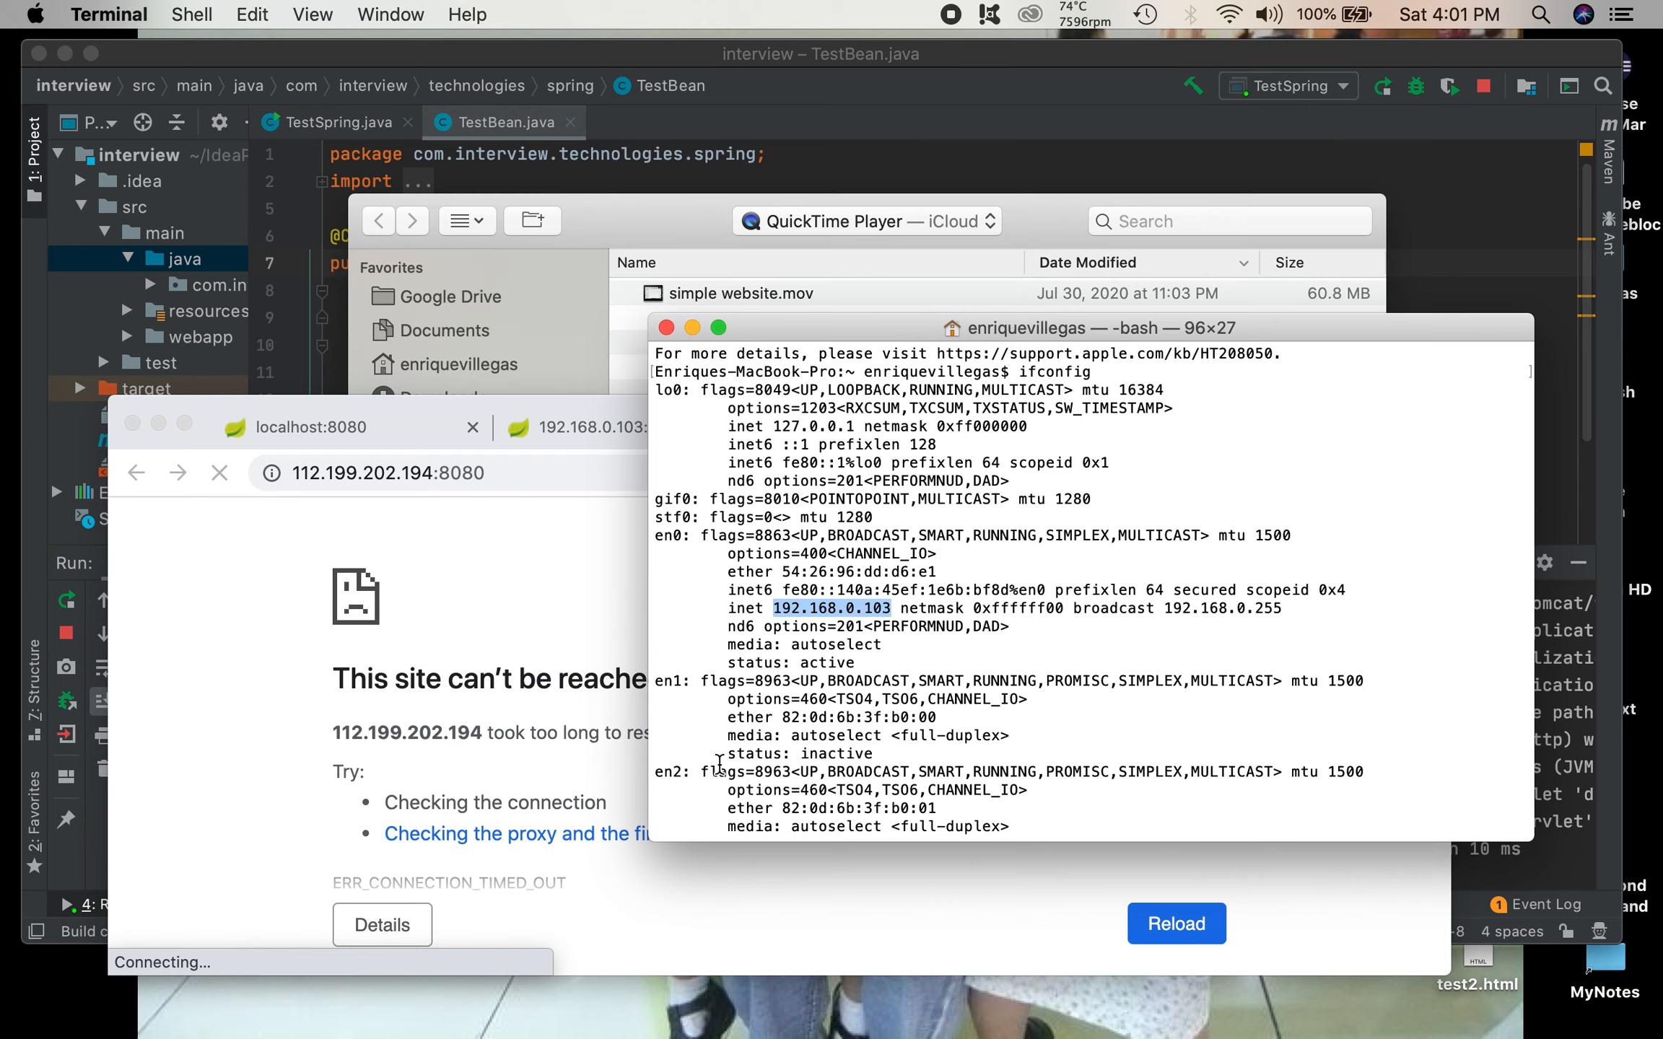
Step: Switch back to Chrome and load the router's address 192.168.0.1 in a new tab
{"action": "left_click", "coordinate": [510, 596]}
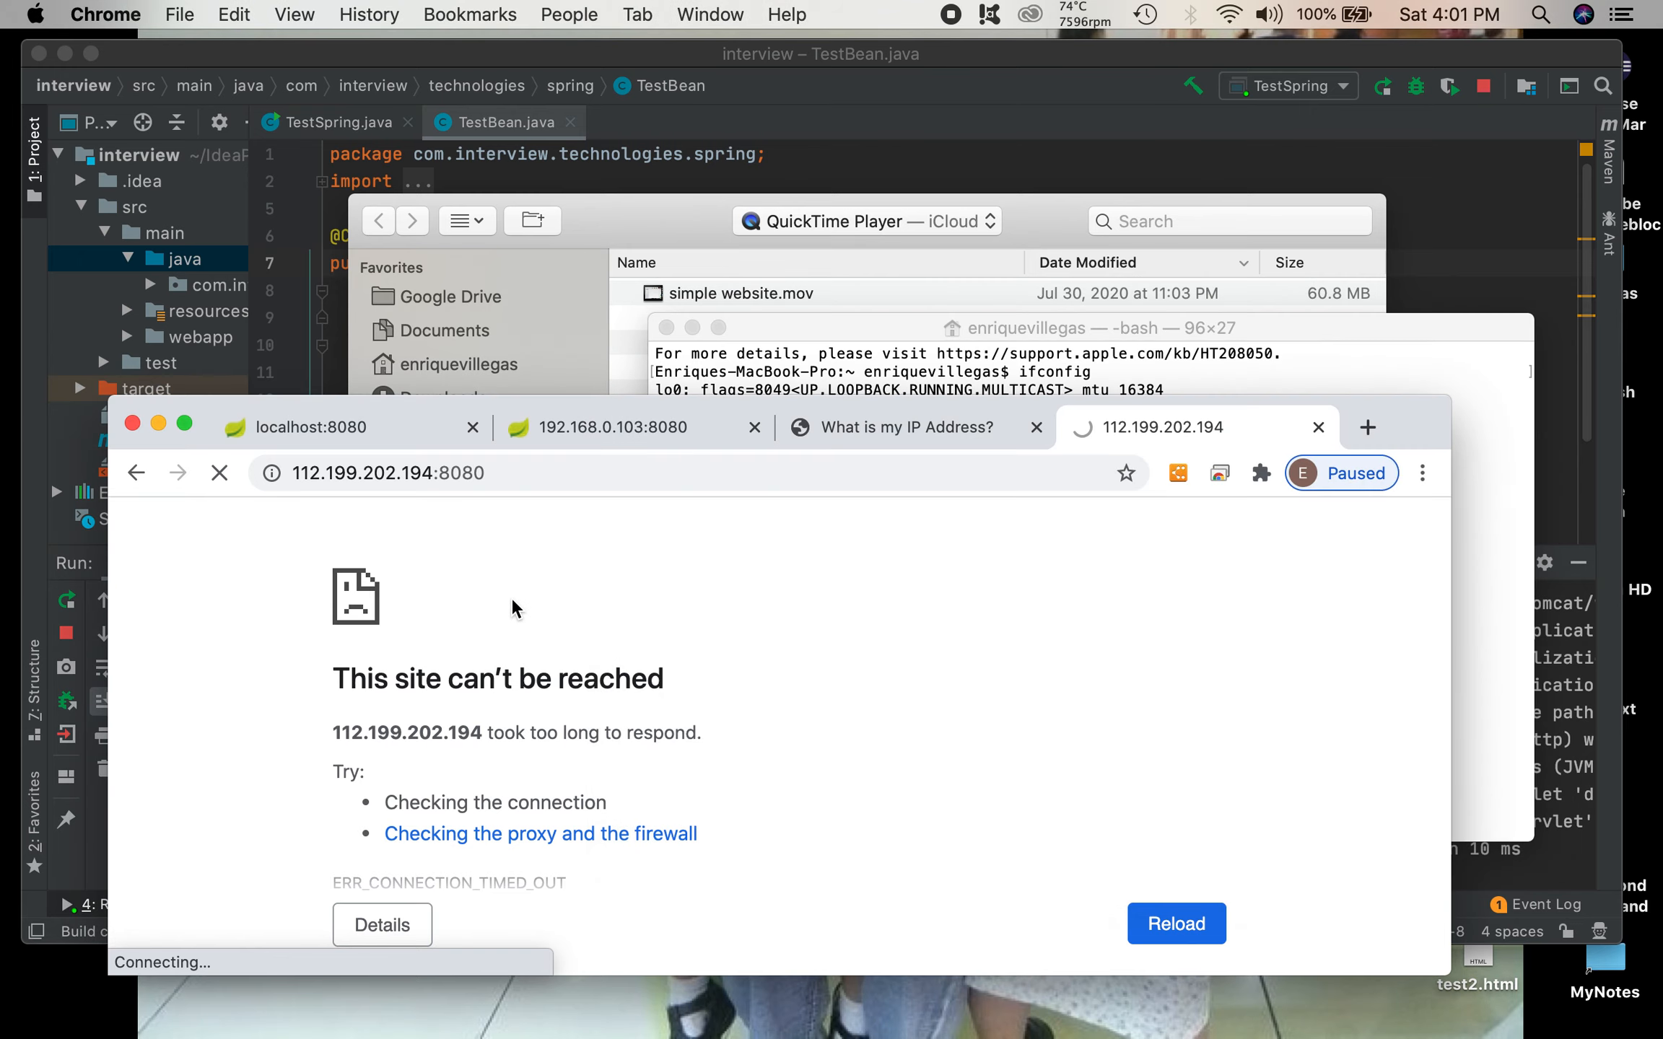
{"action": "left_click", "coordinate": [1365, 428]}
{"action": "left_click", "coordinate": [945, 465]}
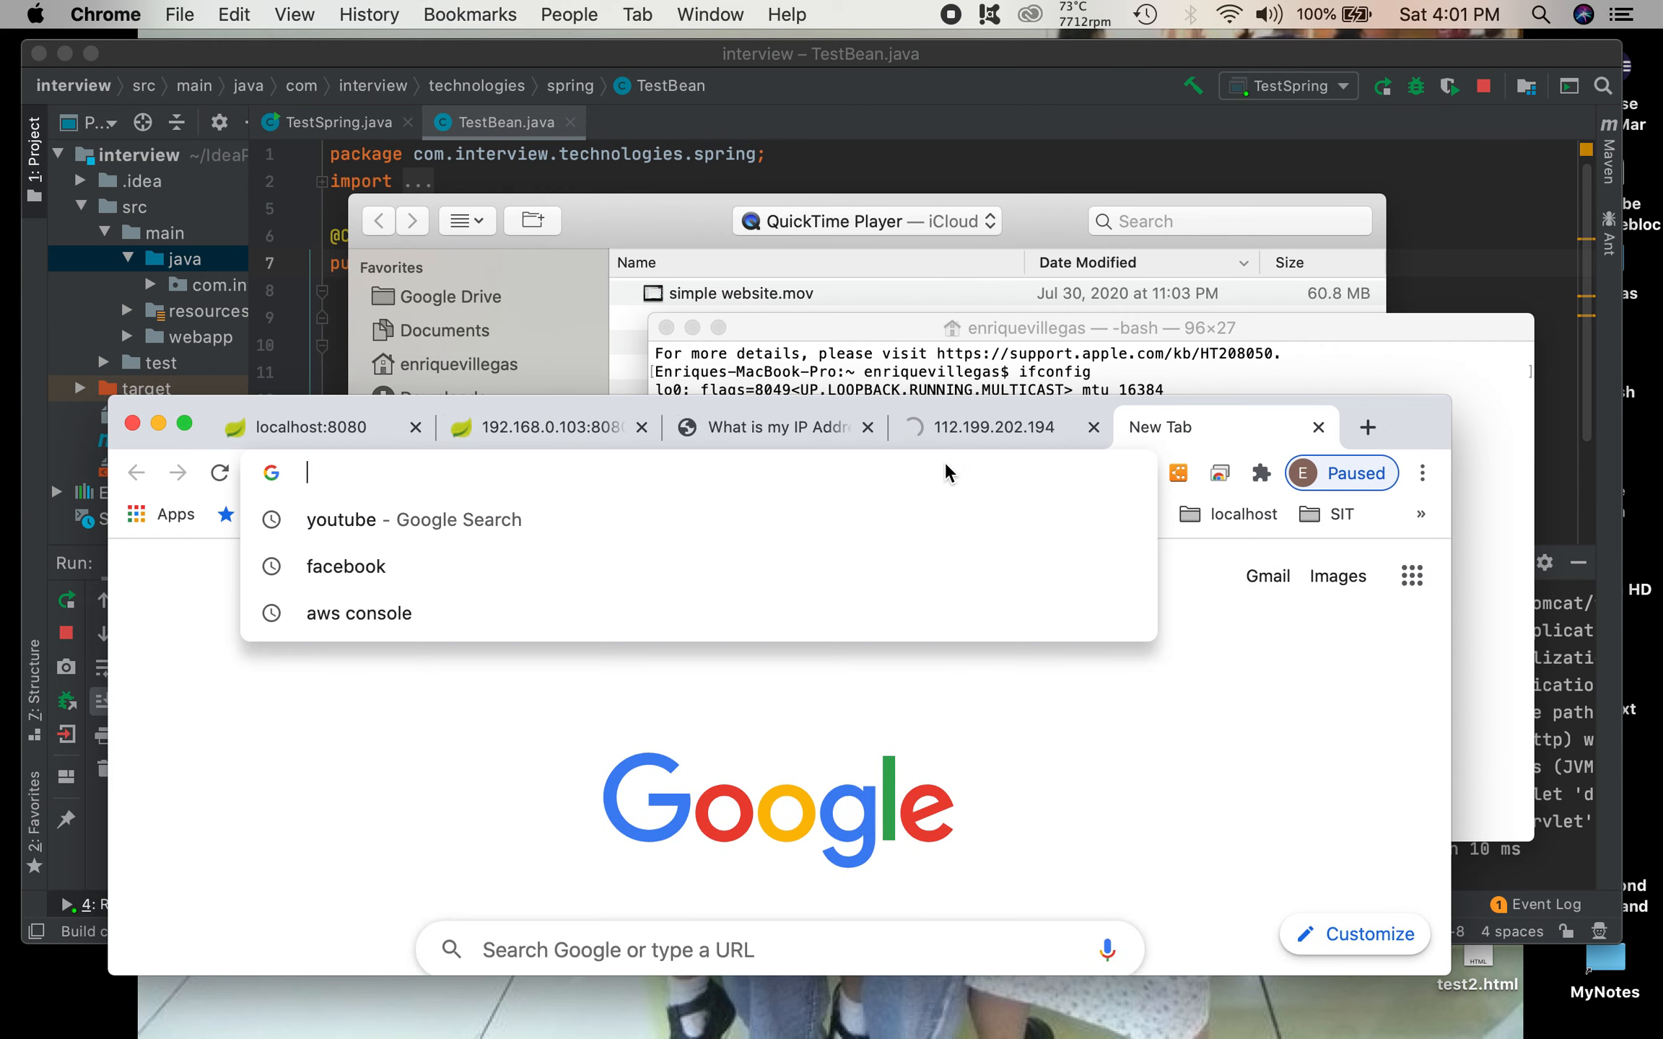
{"action": "type", "text": "19"}
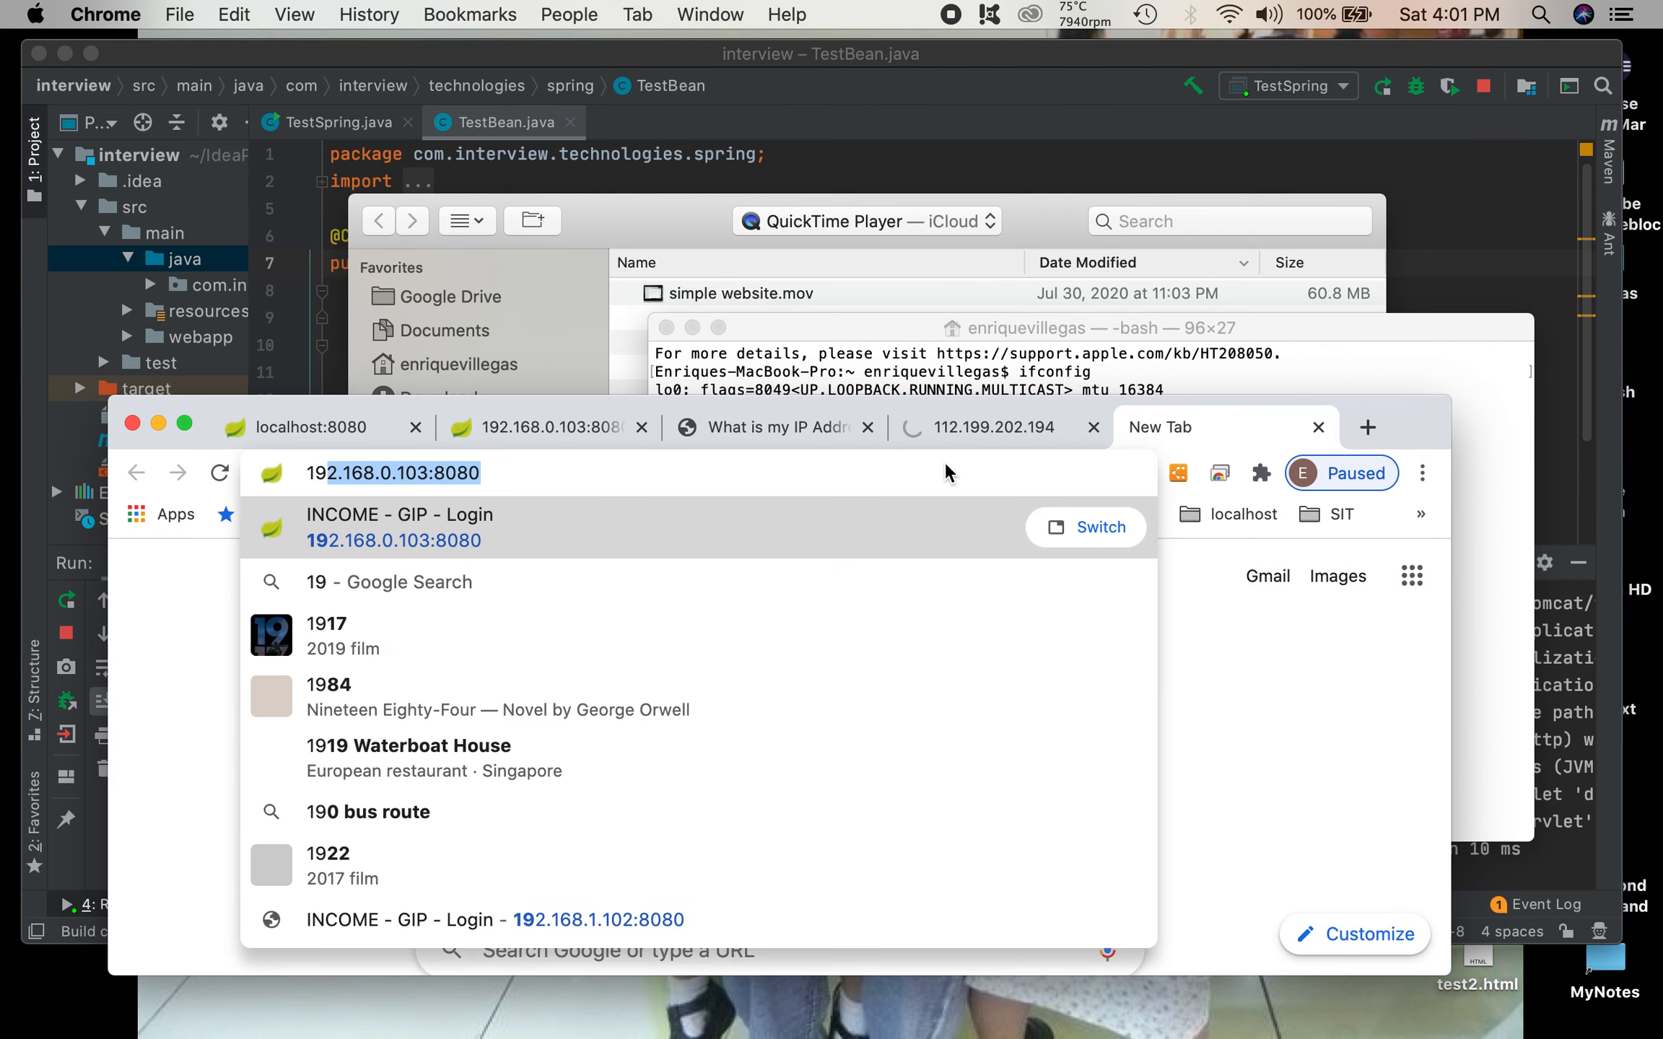
{"action": "type", "text": "2.16"}
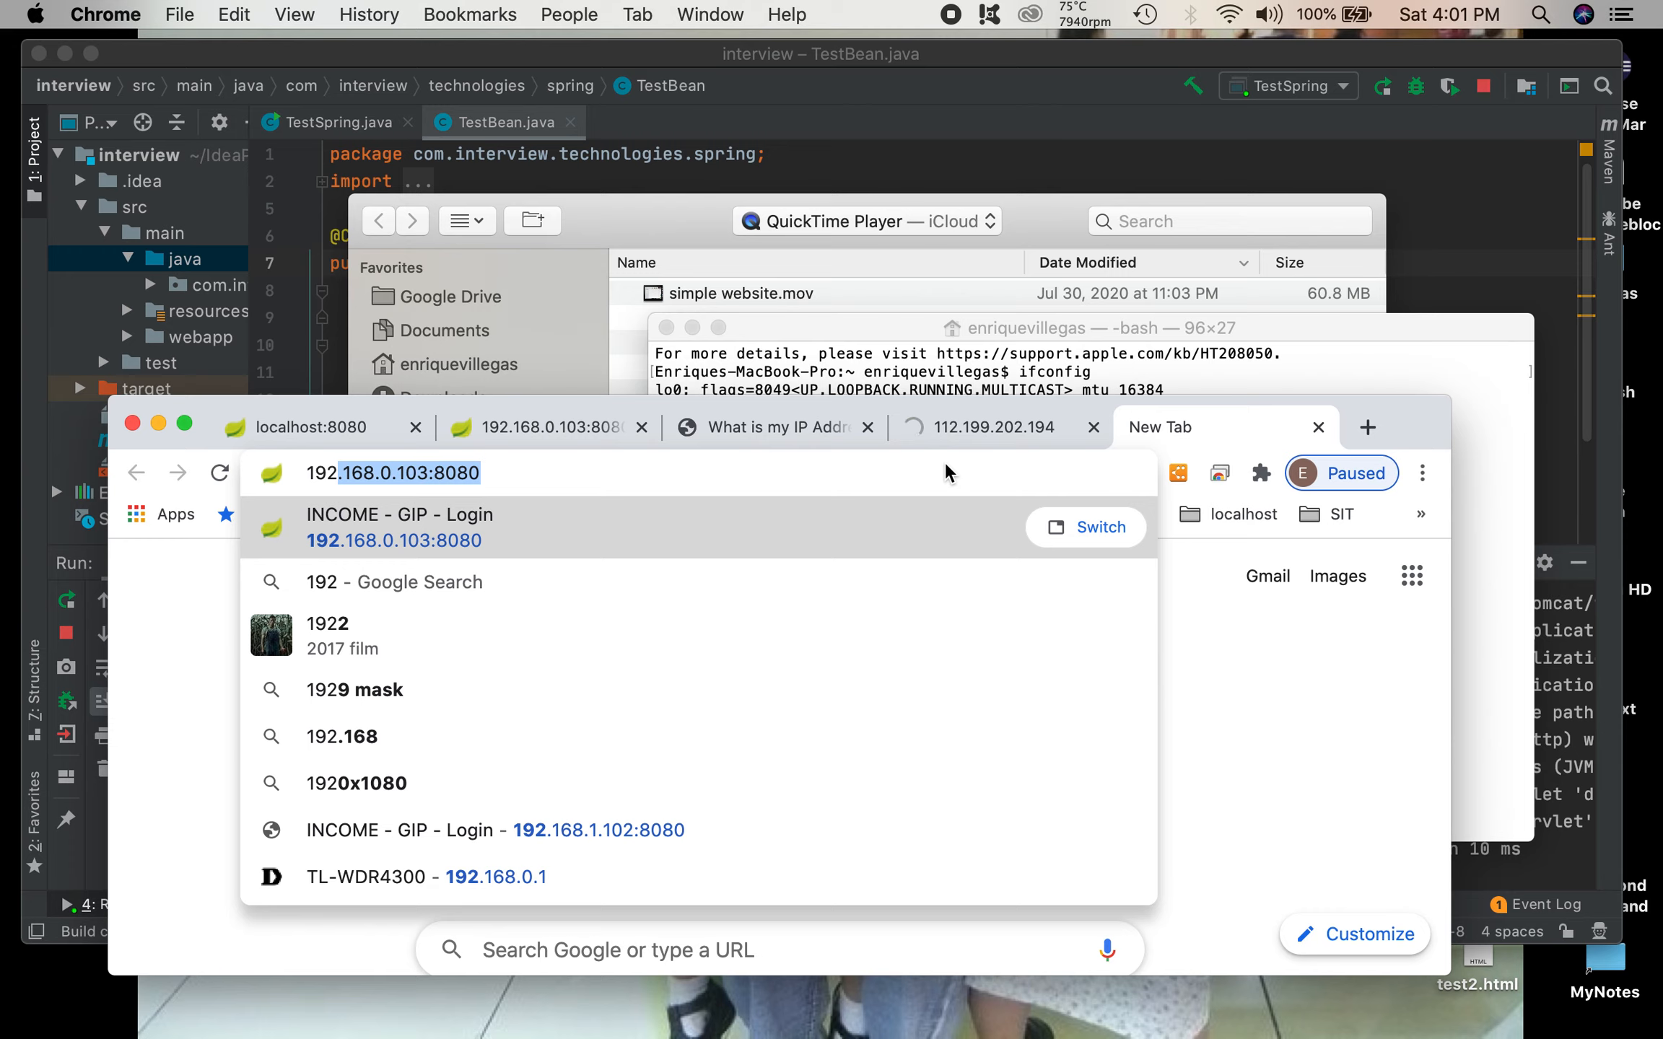
{"action": "type", "text": "8"}
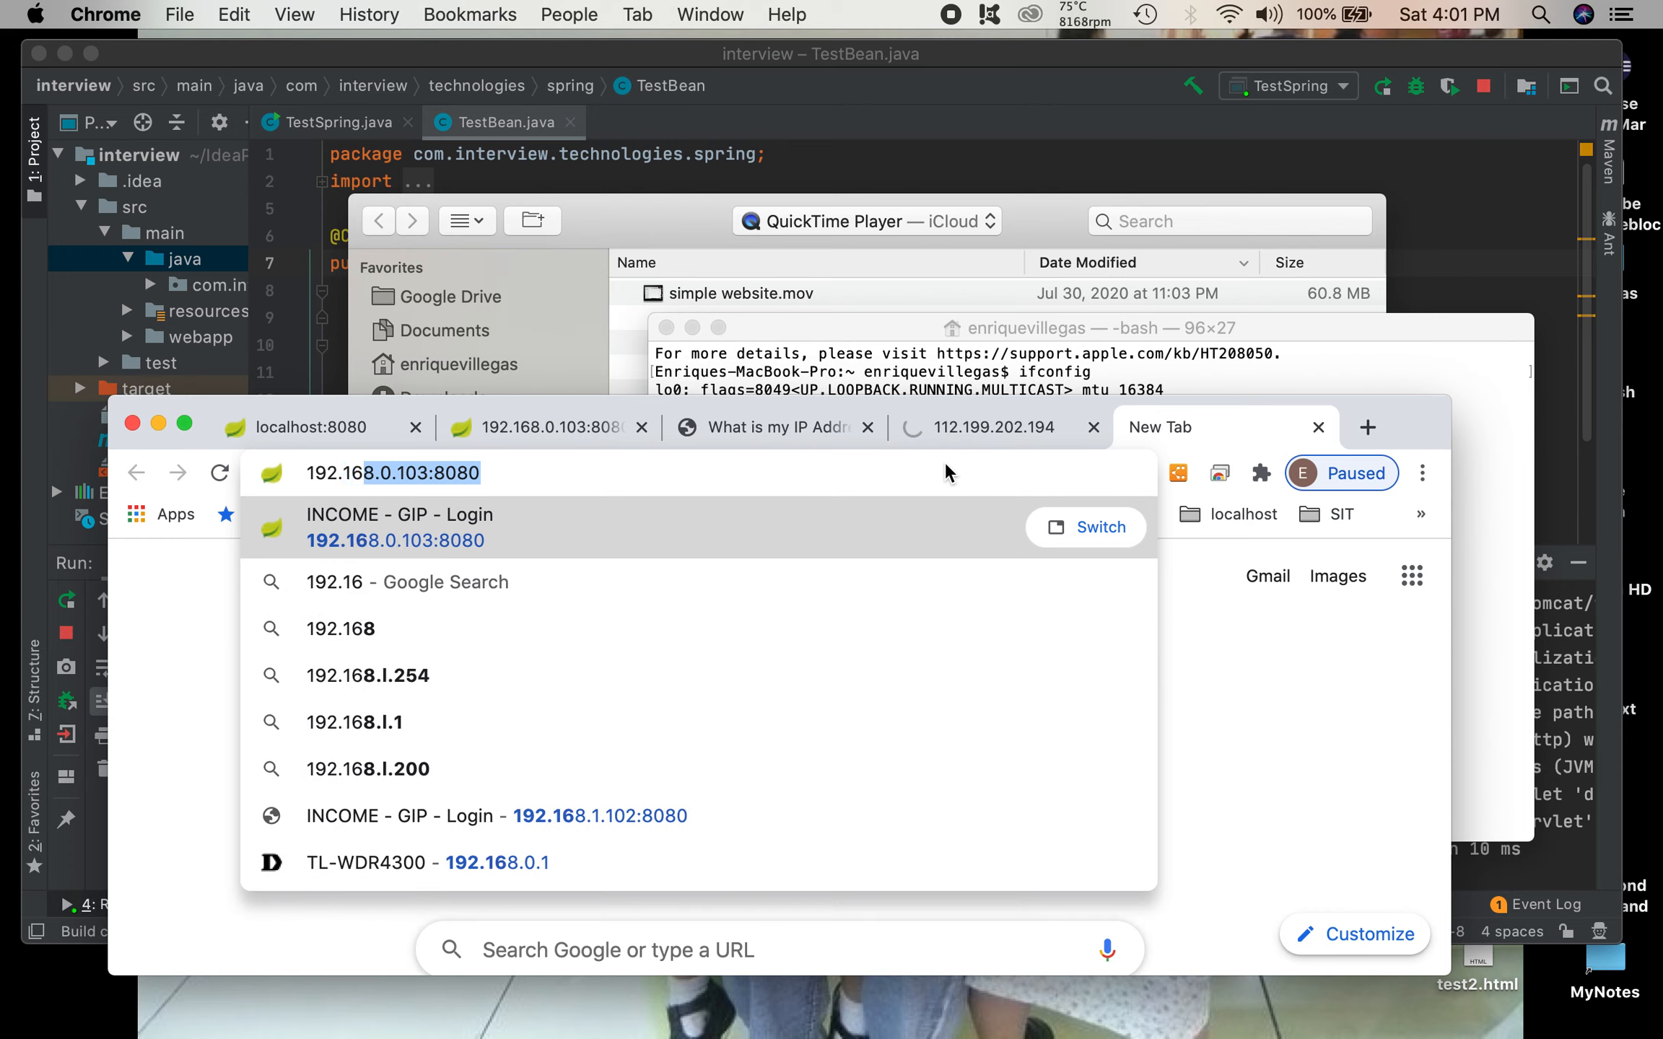
{"action": "type", "text": ".0"}
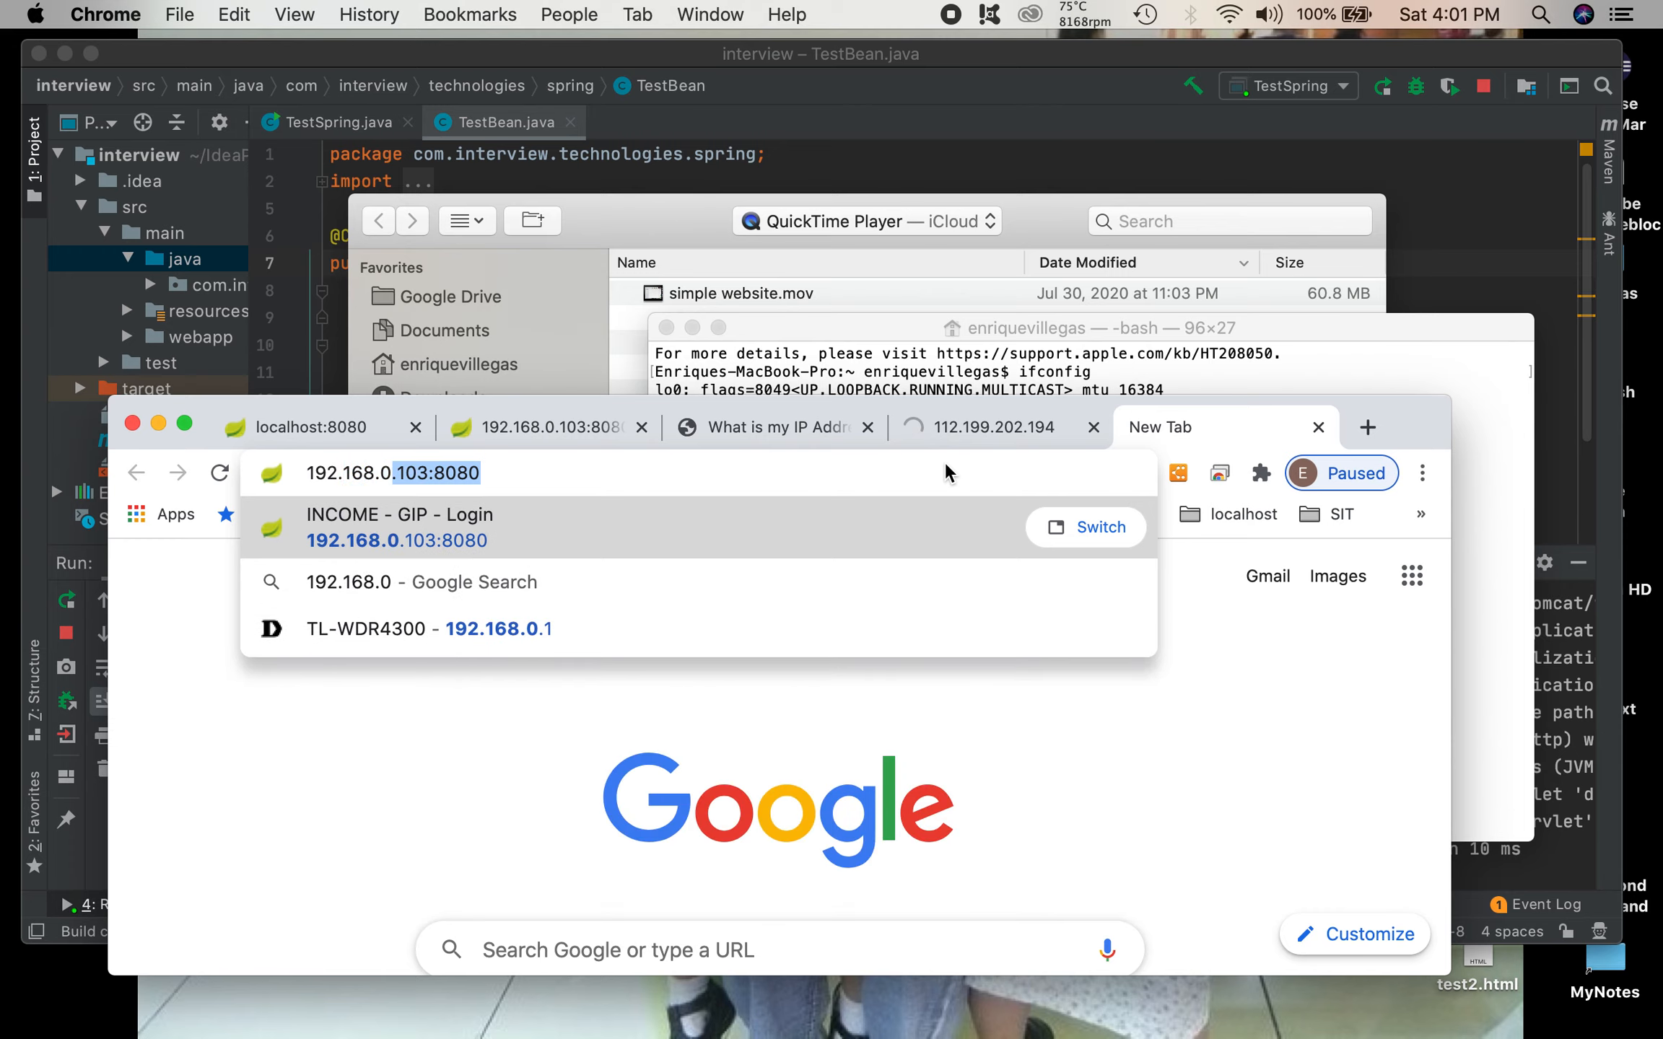
{"action": "type", "text": ".1"}
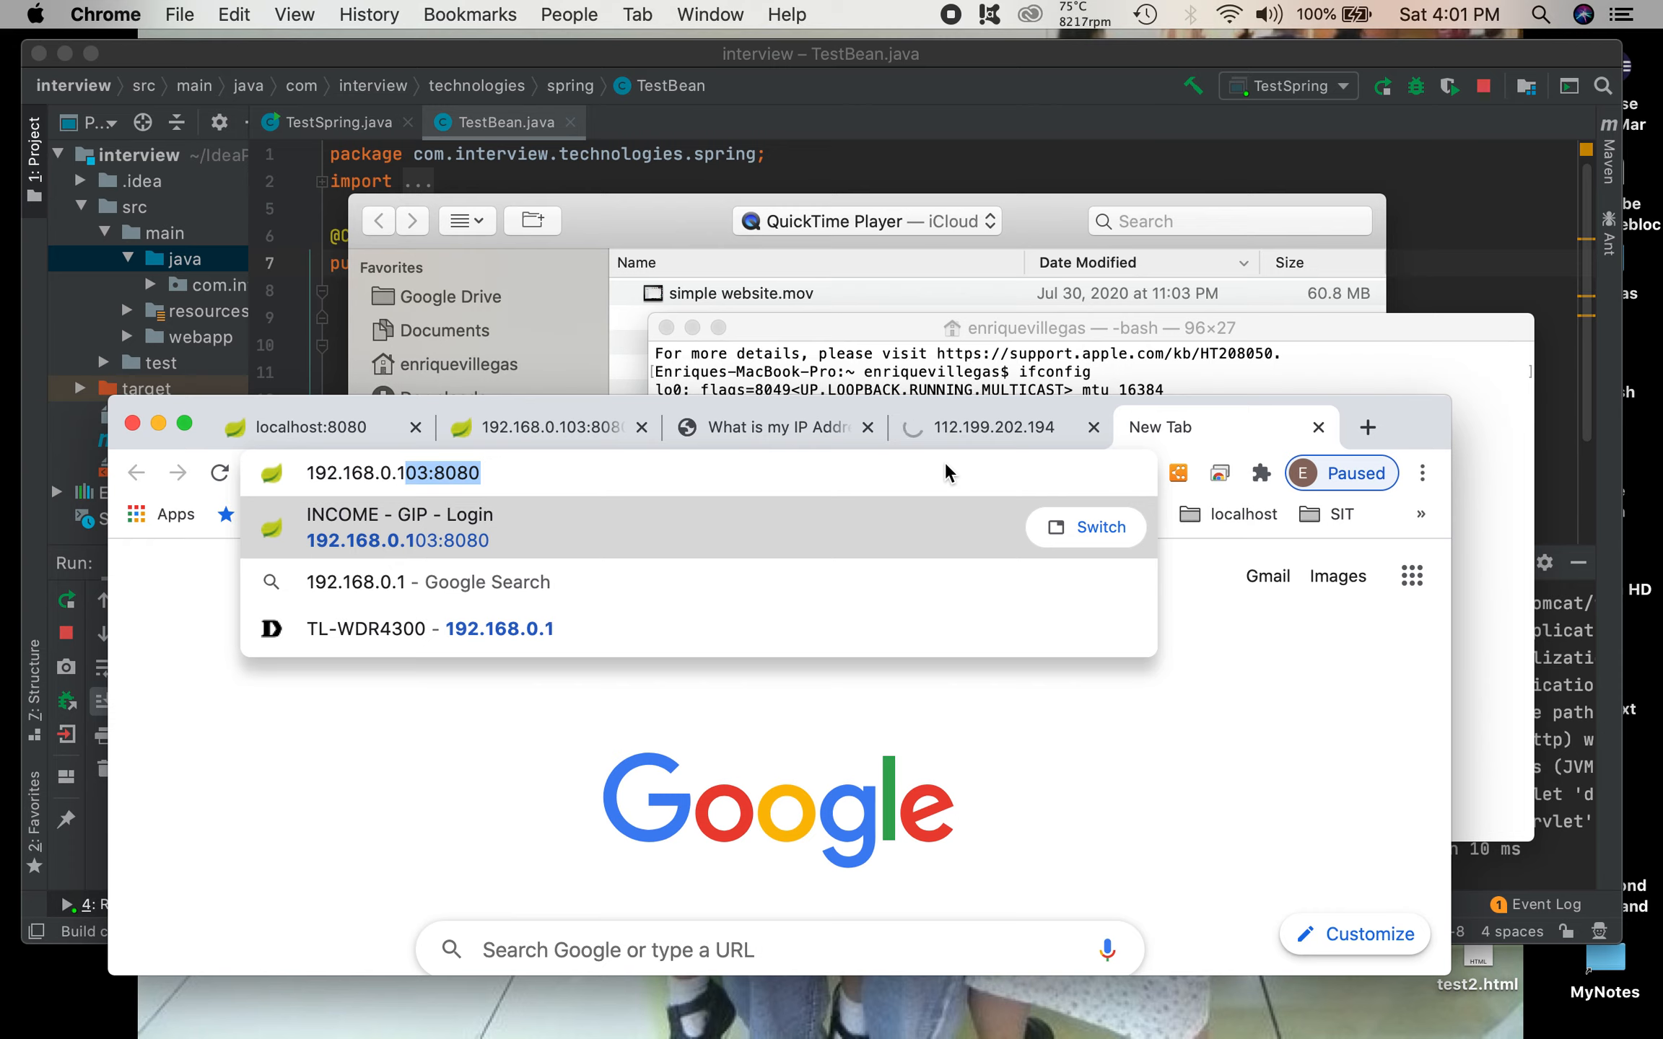
{"action": "key", "text": "BackSpace"}
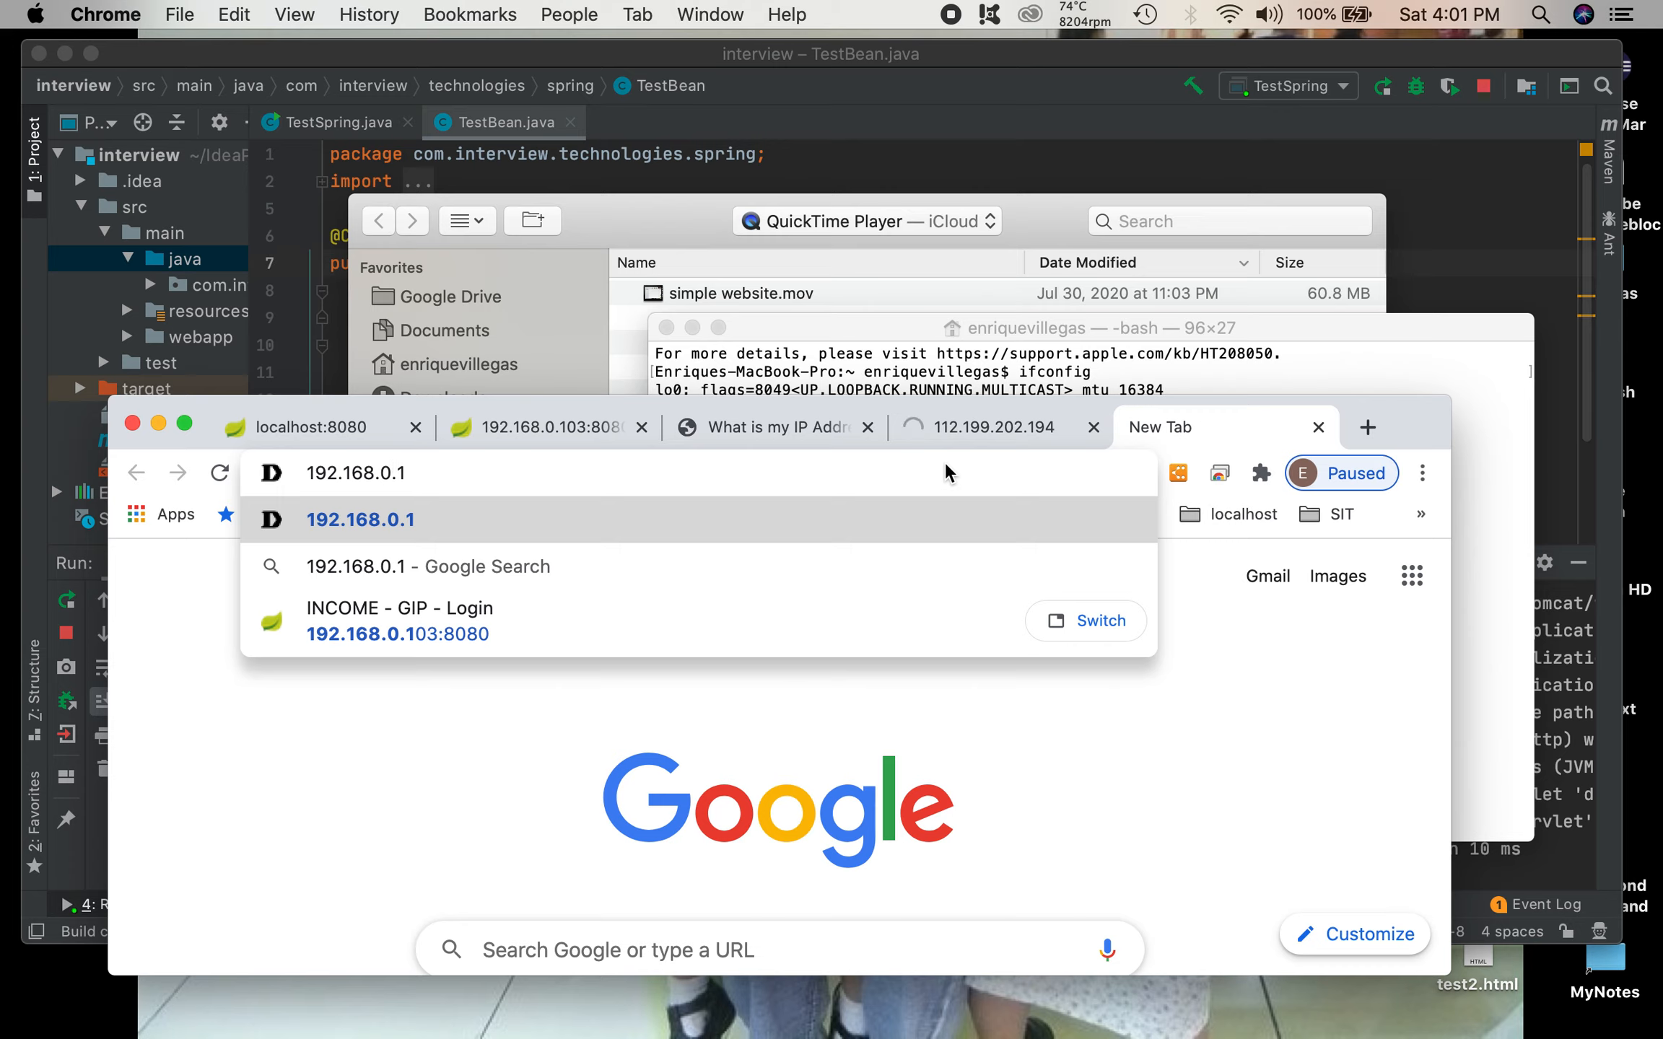
{"action": "key", "text": "Left"}
{"action": "key", "text": "Left"}
{"action": "key", "text": "shift+Left"}
{"action": "type", "text": "1"}
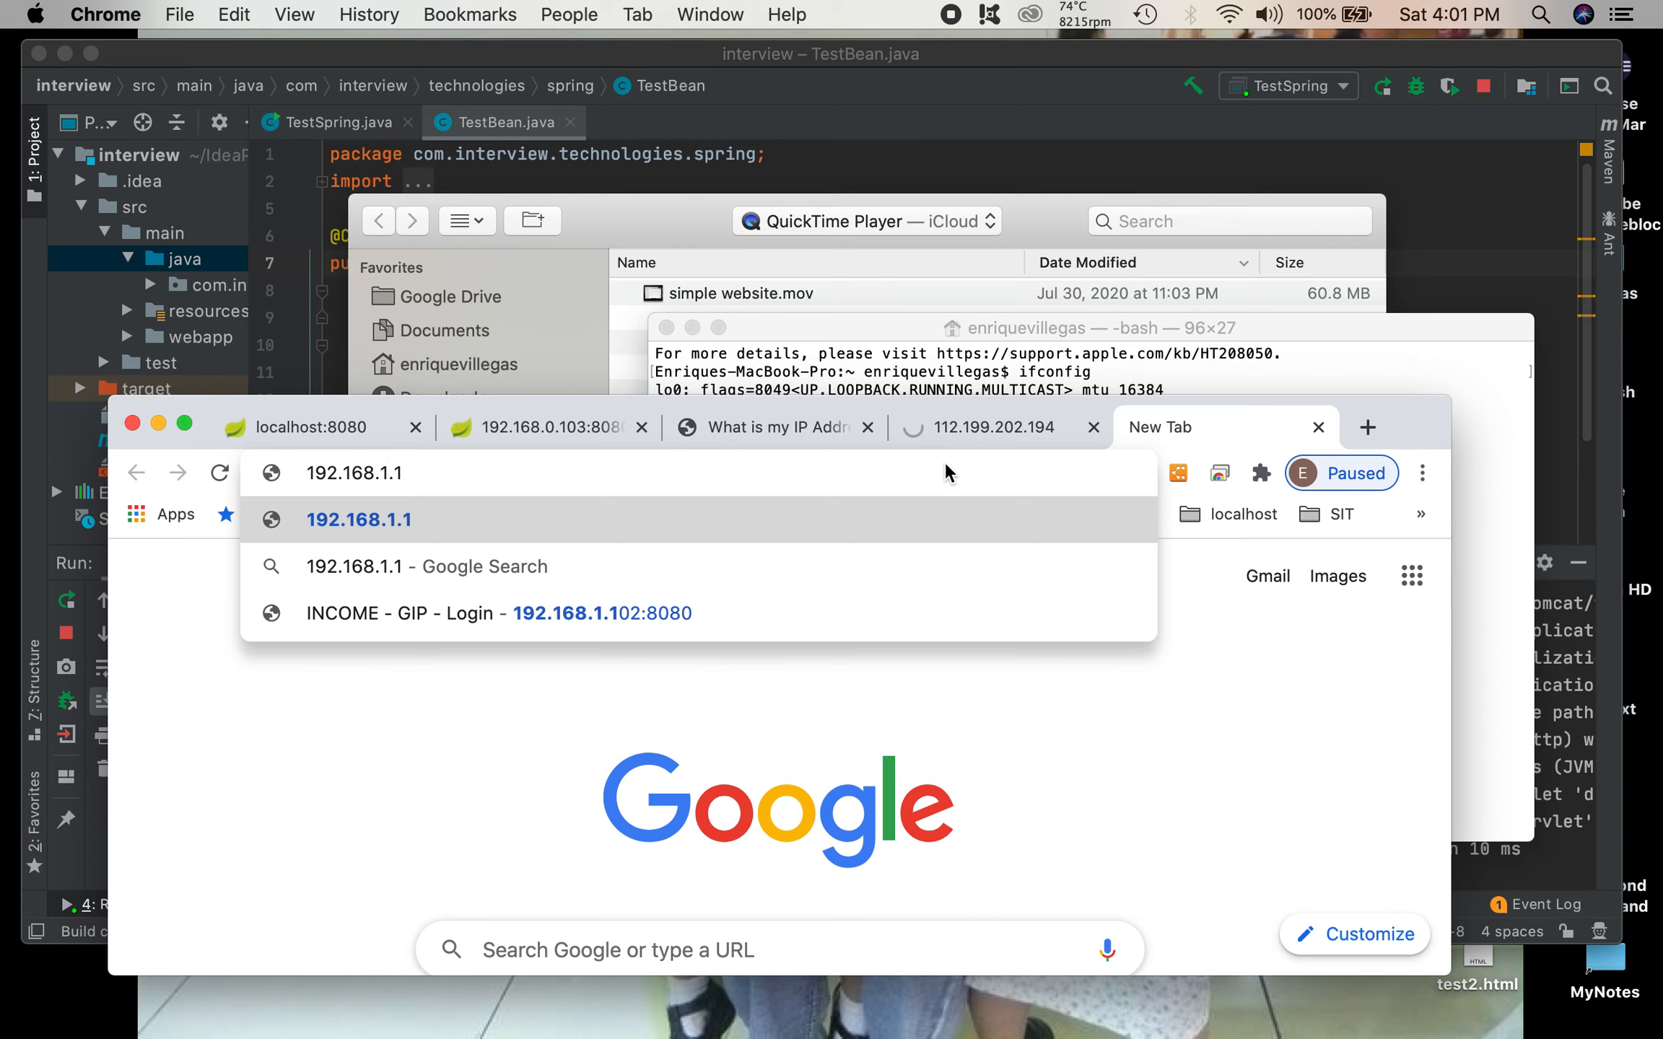
{"action": "key", "text": "BackSpace"}
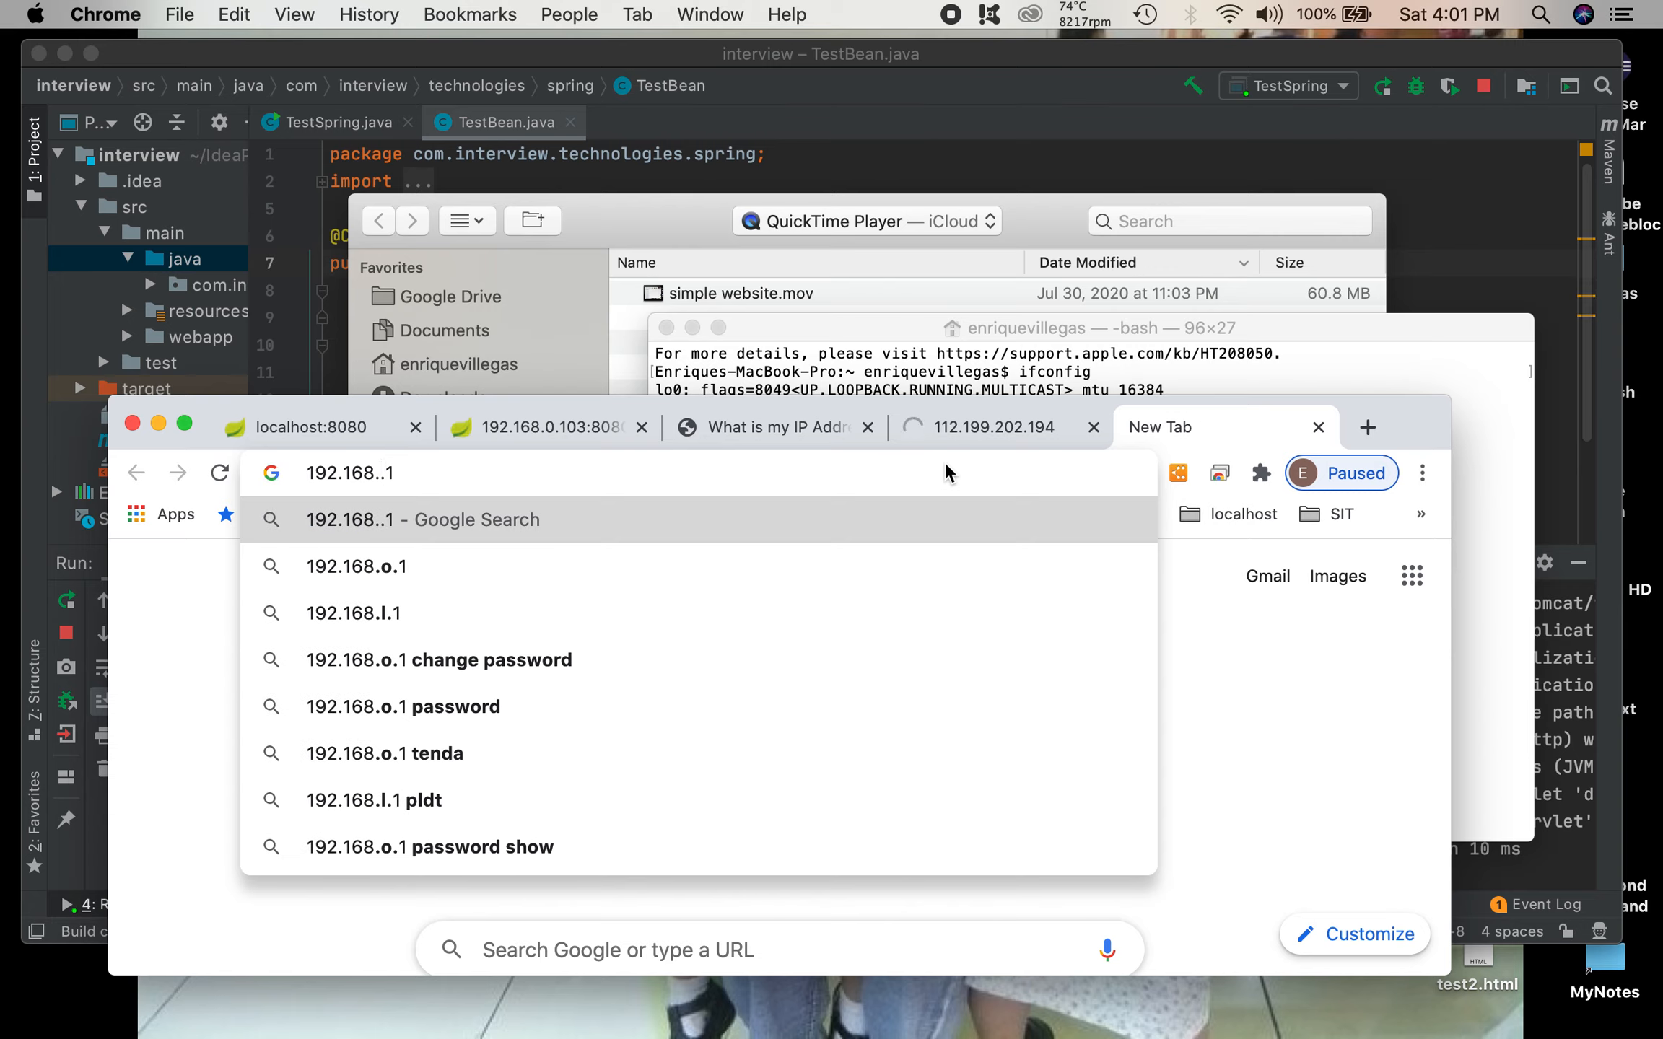
{"action": "type", "text": "0"}
{"action": "key", "text": "Return"}
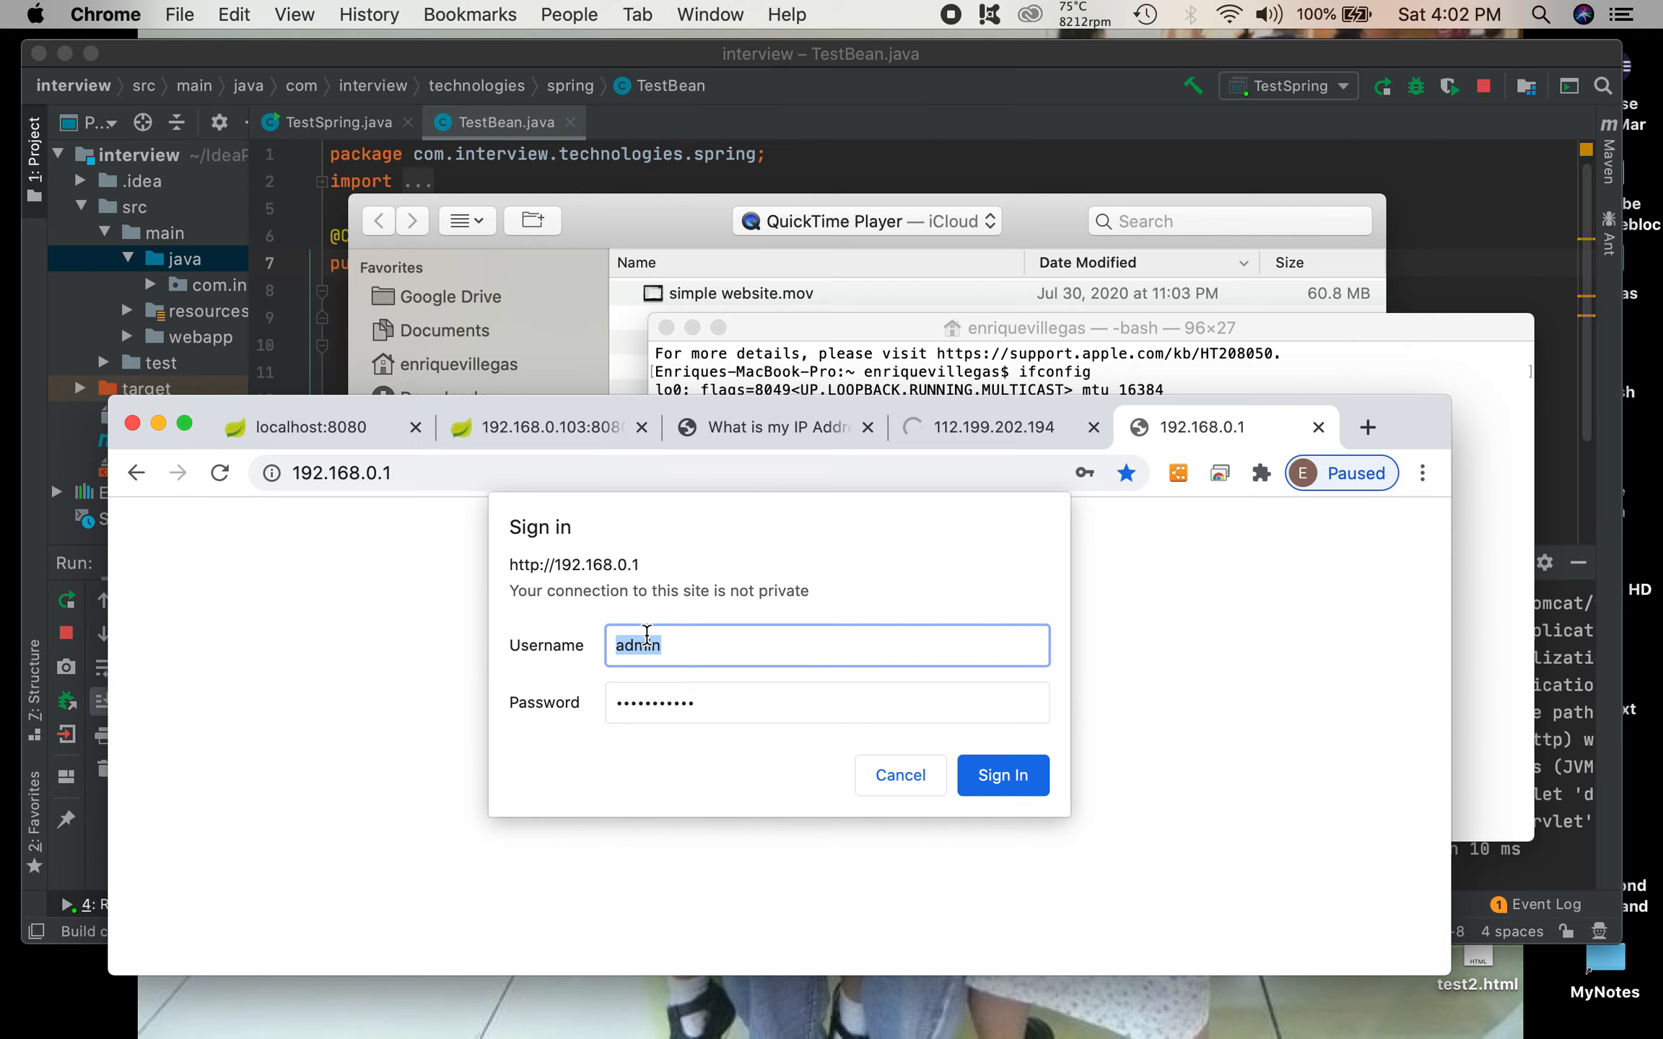
Step: Check the prefilled username and password fields and sign in to the router's admin page as admin with the saved password
{"action": "left_click_drag", "start_coordinate": [684, 656], "coordinate": [613, 651]}
{"action": "left_click", "coordinate": [694, 652]}
{"action": "left_click", "coordinate": [727, 702]}
{"action": "double_click", "coordinate": [685, 700]}
{"action": "left_click_drag", "start_coordinate": [678, 658], "coordinate": [593, 644]}
{"action": "left_click", "coordinate": [661, 658]}
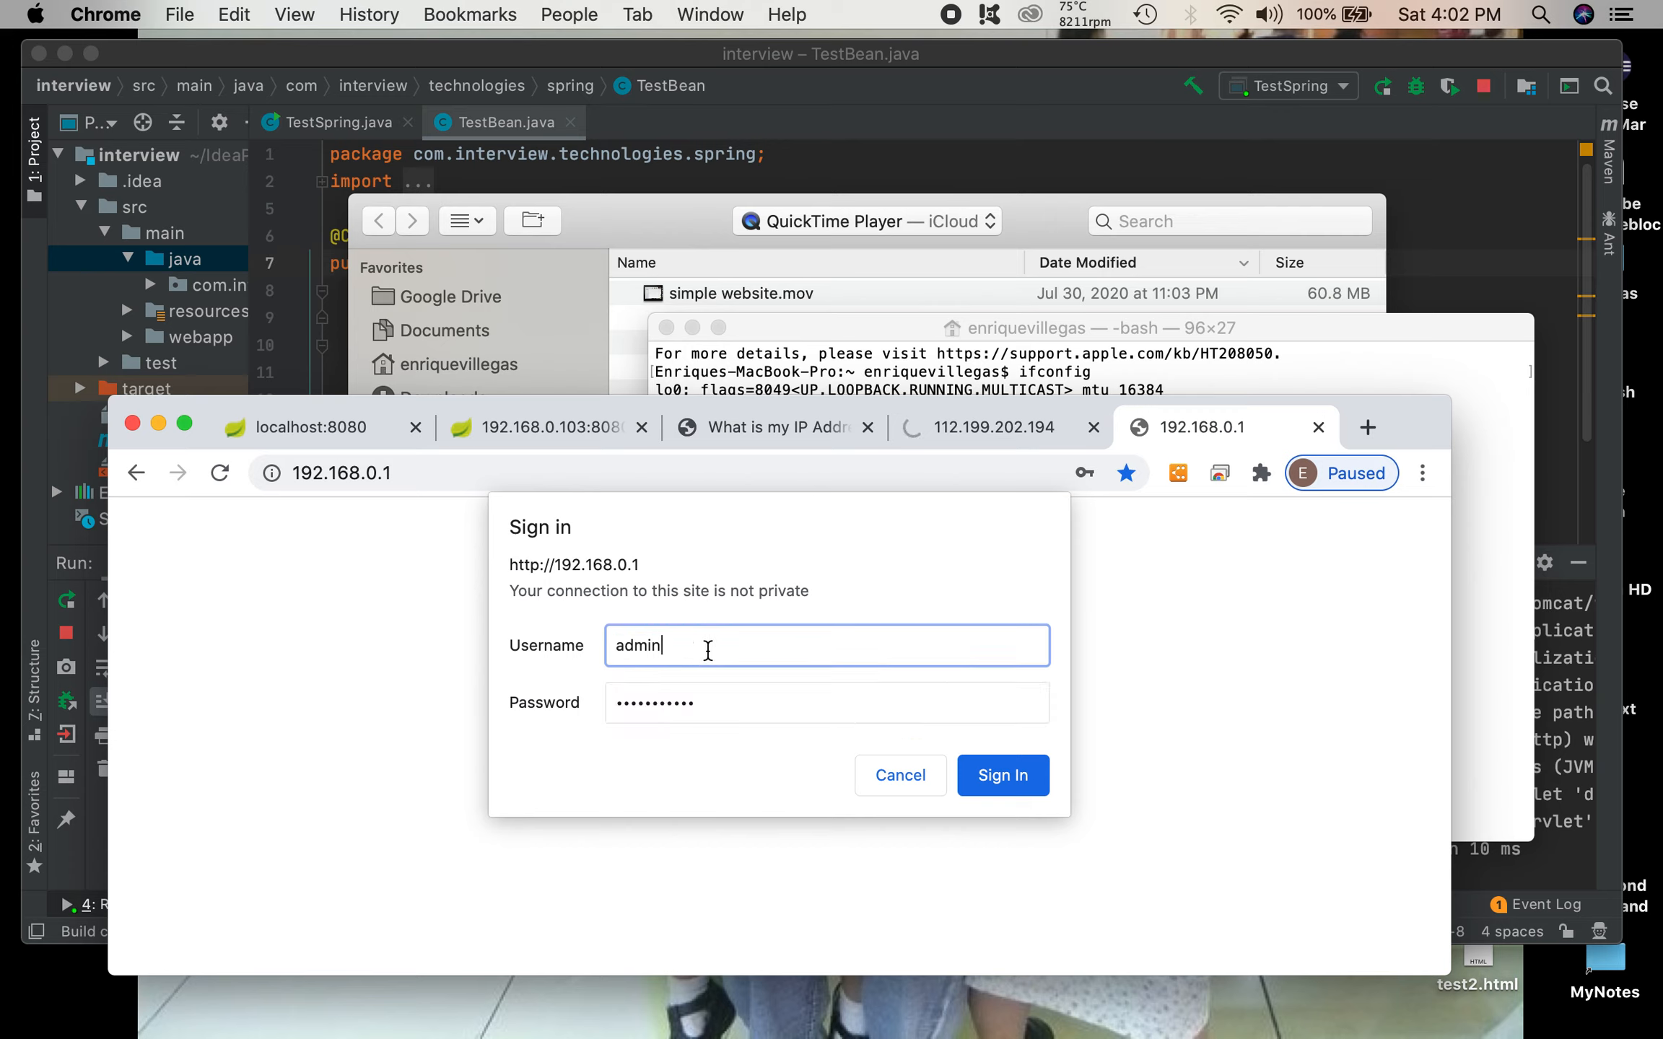
{"action": "double_click", "coordinate": [739, 709]}
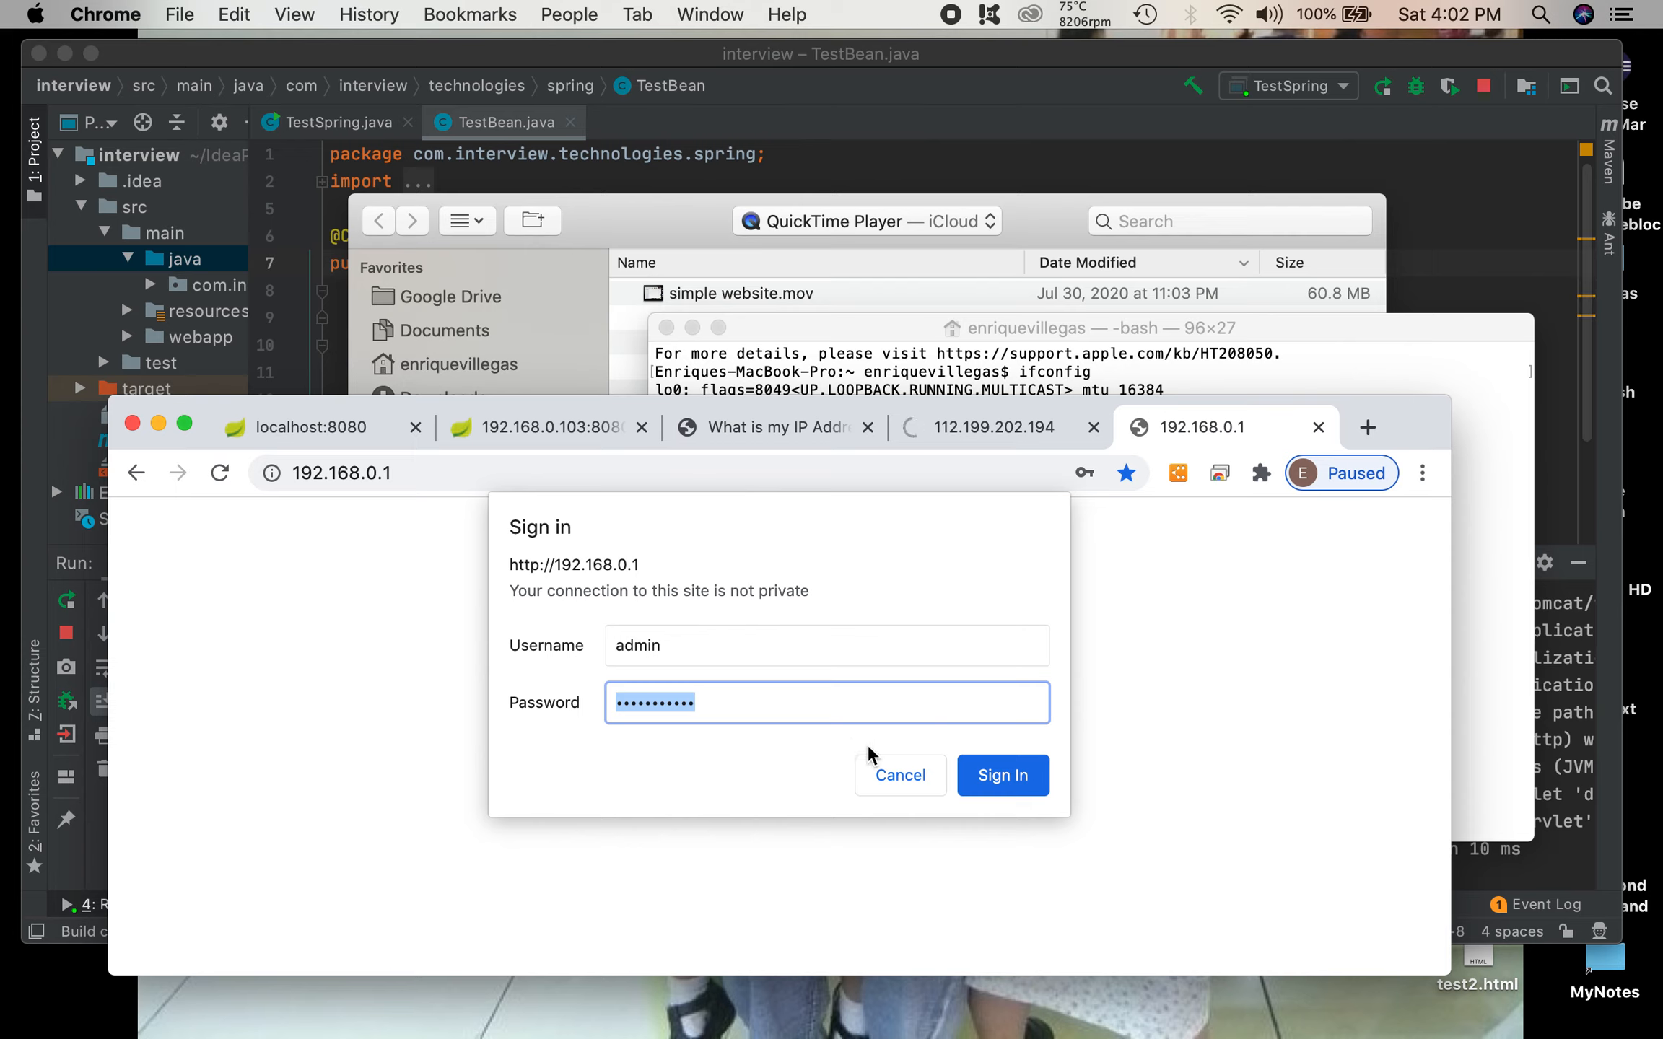
{"action": "left_click", "coordinate": [1006, 781]}
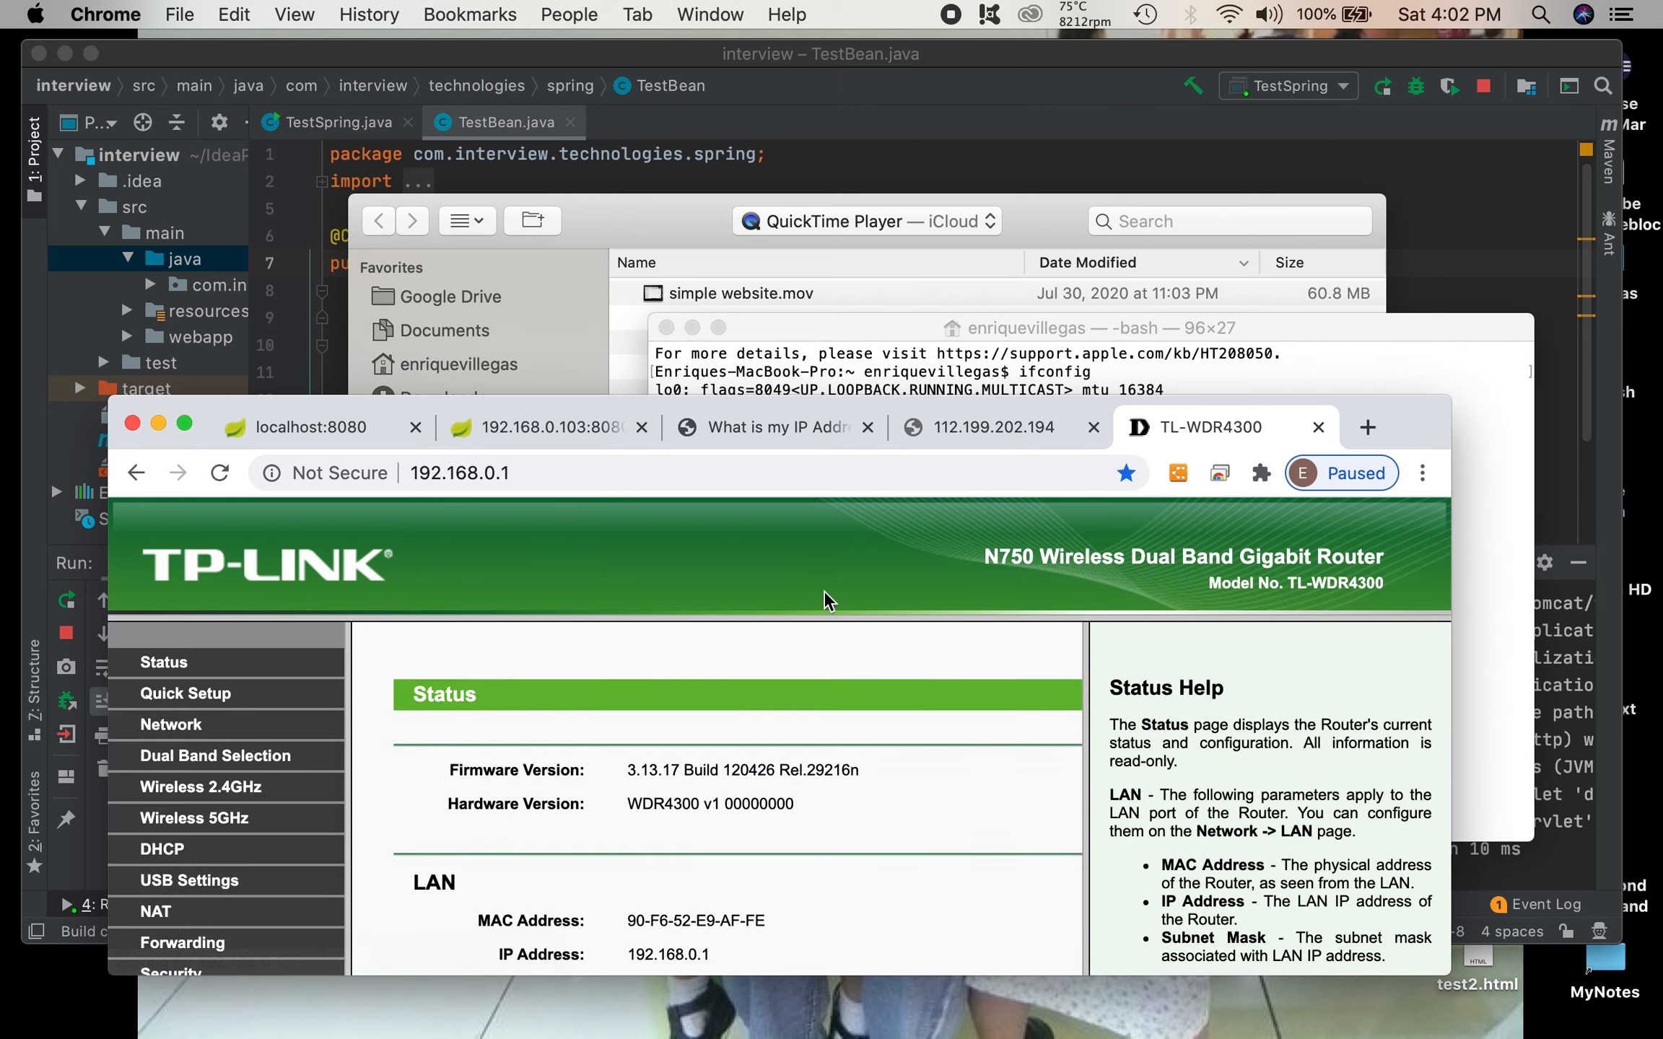
Step: Check the router's NAT settings and open the Virtual Servers forwarding list, enlarging the browser window and content frame to fit
{"action": "left_click_drag", "start_coordinate": [1407, 433], "coordinate": [1400, 277]}
{"action": "left_click_drag", "start_coordinate": [1443, 820], "coordinate": [1440, 847]}
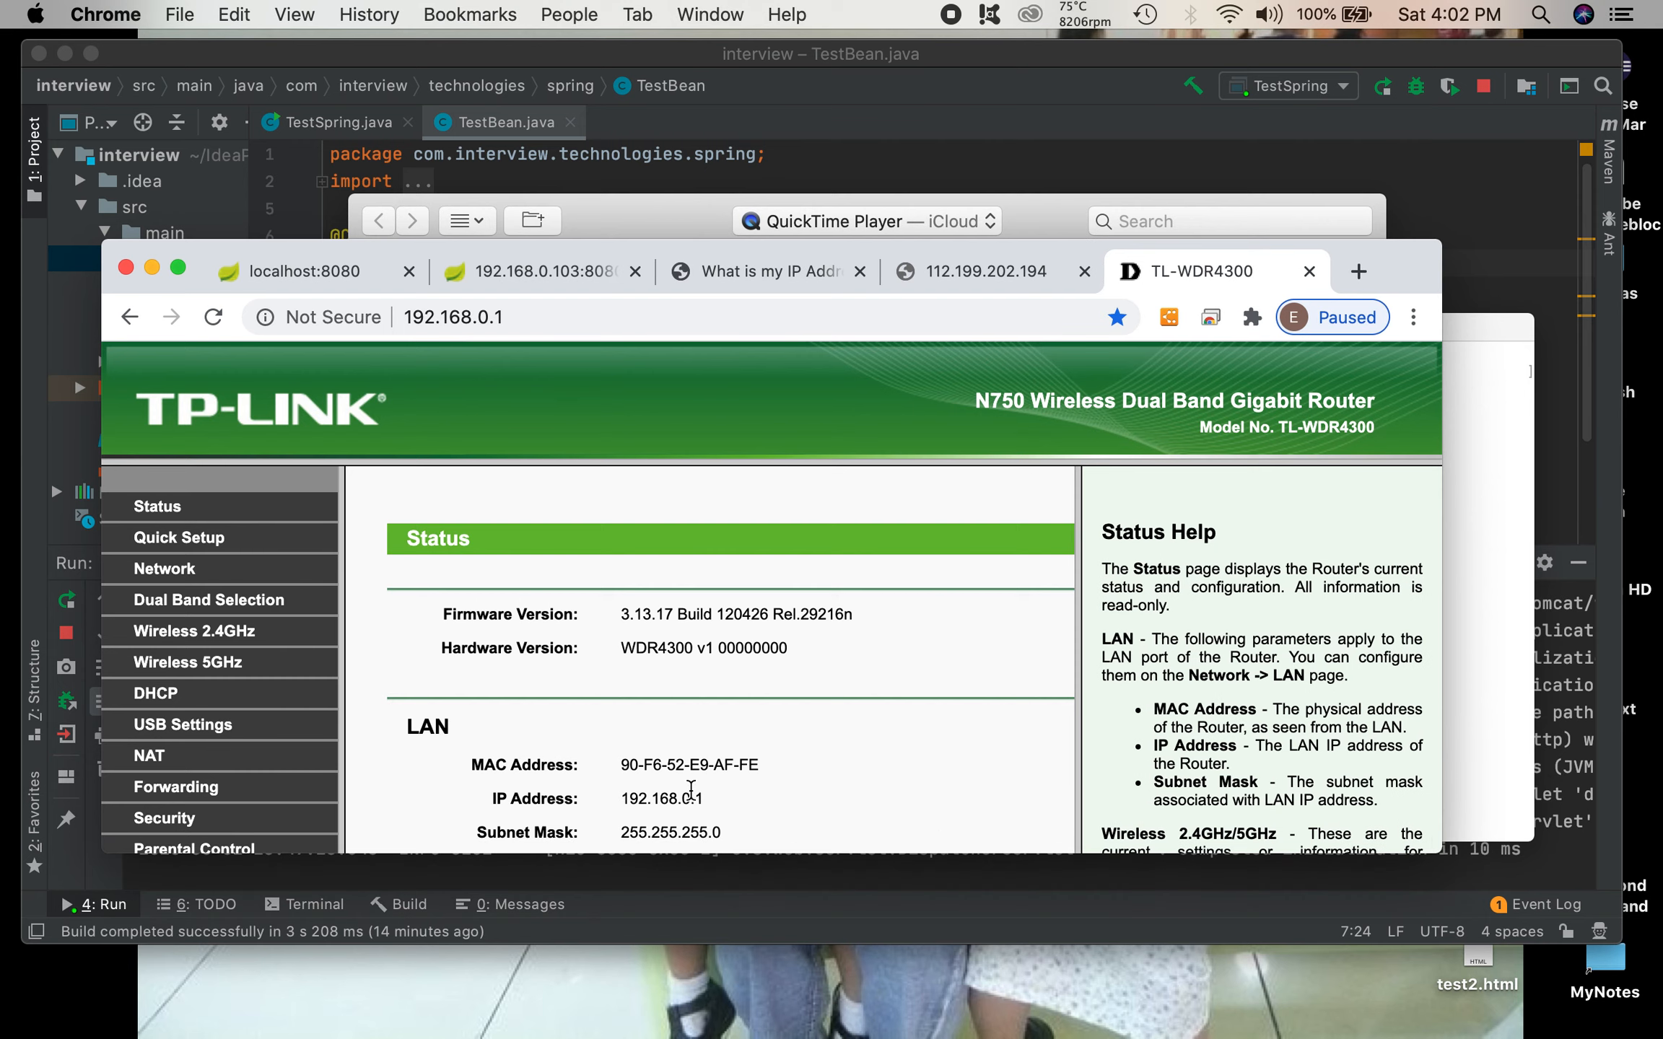
{"action": "left_click", "coordinate": [156, 759]}
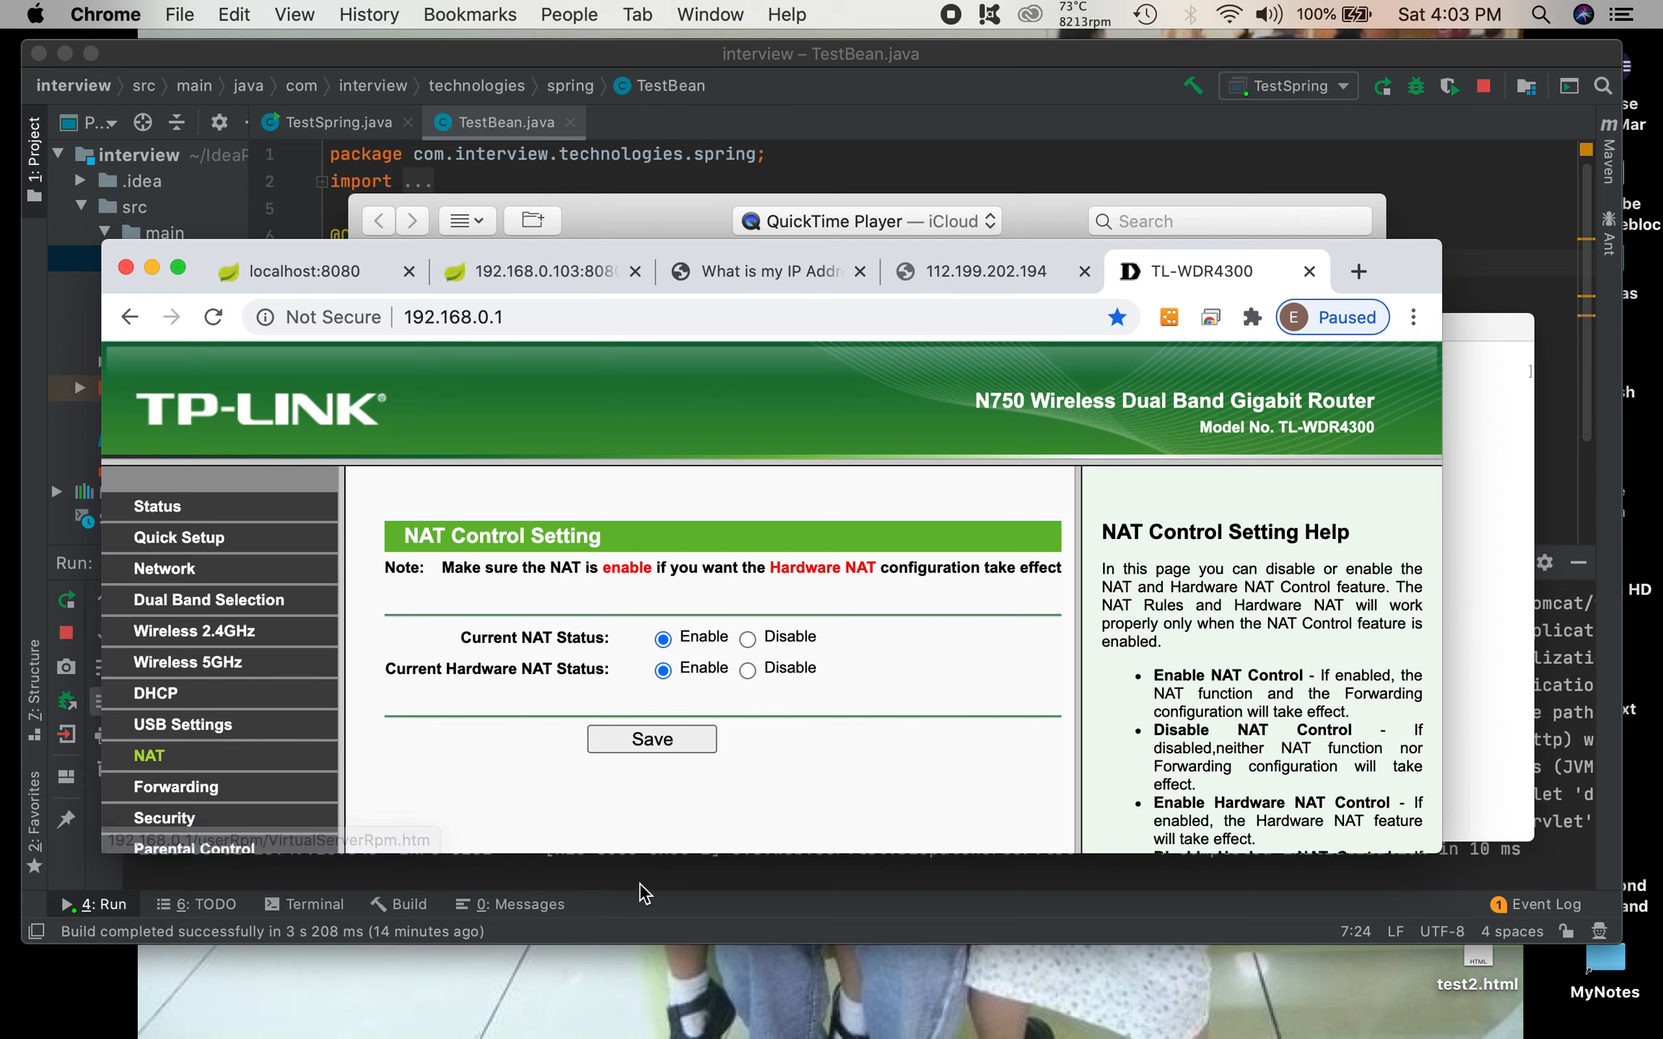
{"action": "left_click_drag", "start_coordinate": [689, 854], "coordinate": [691, 983]}
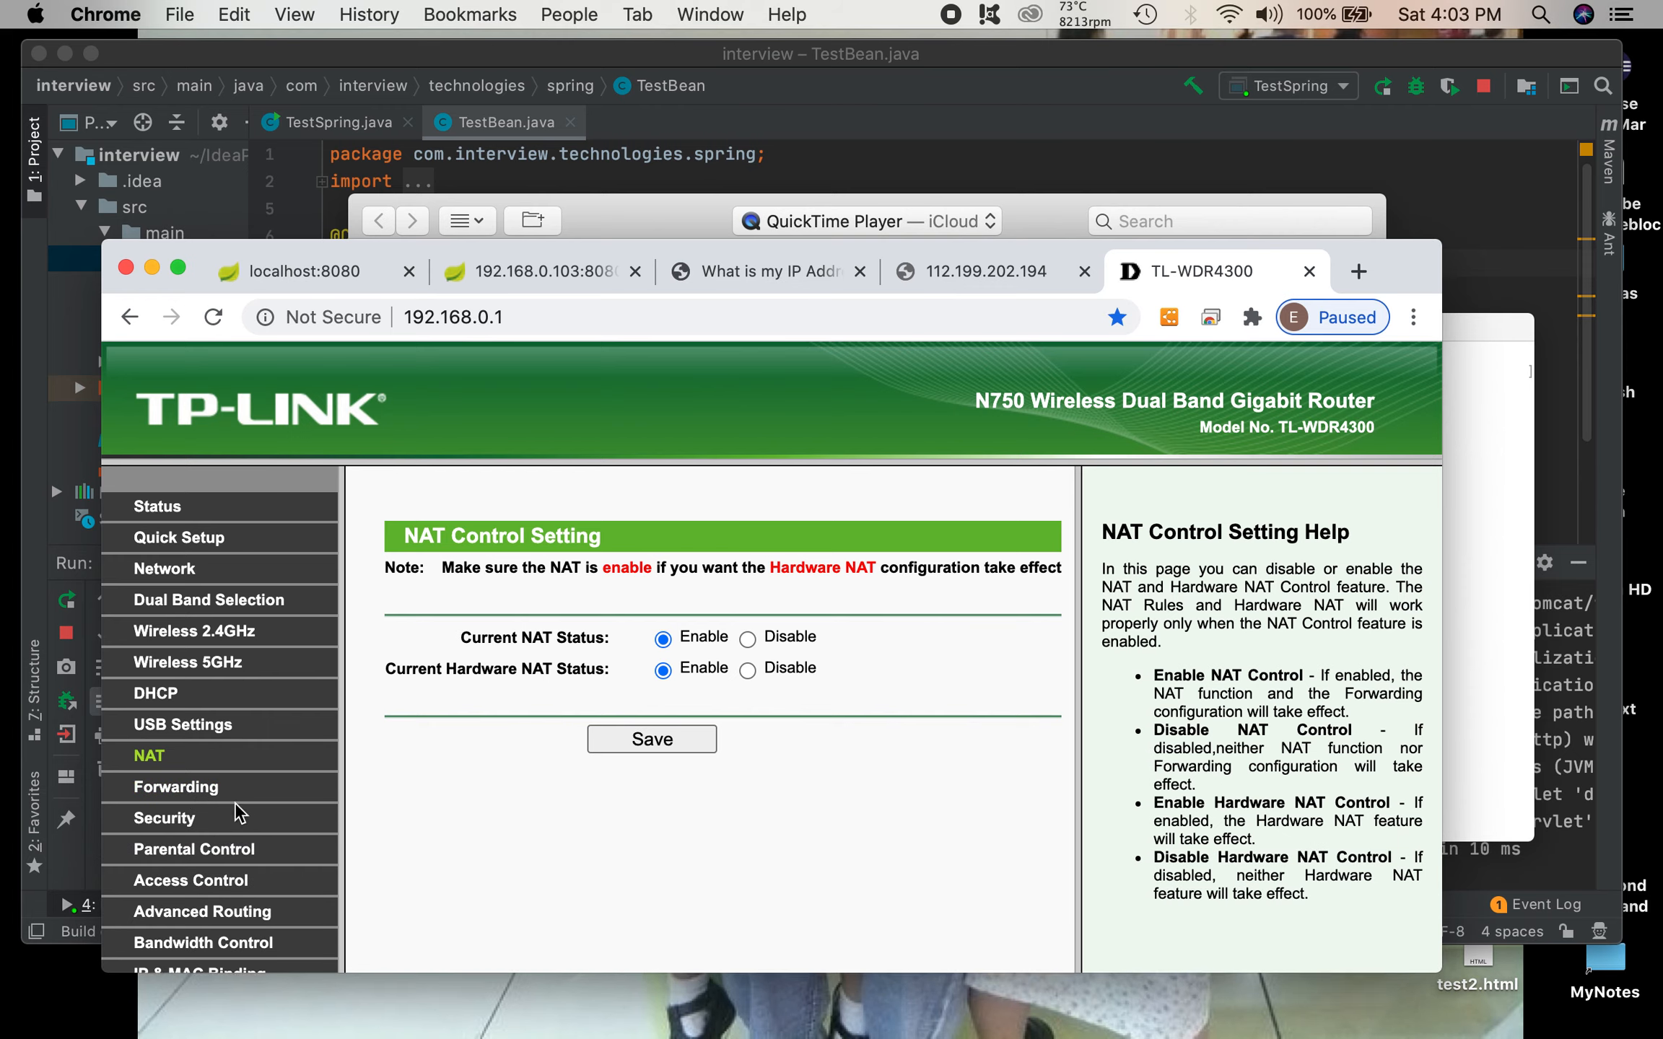
{"action": "left_click", "coordinate": [194, 794]}
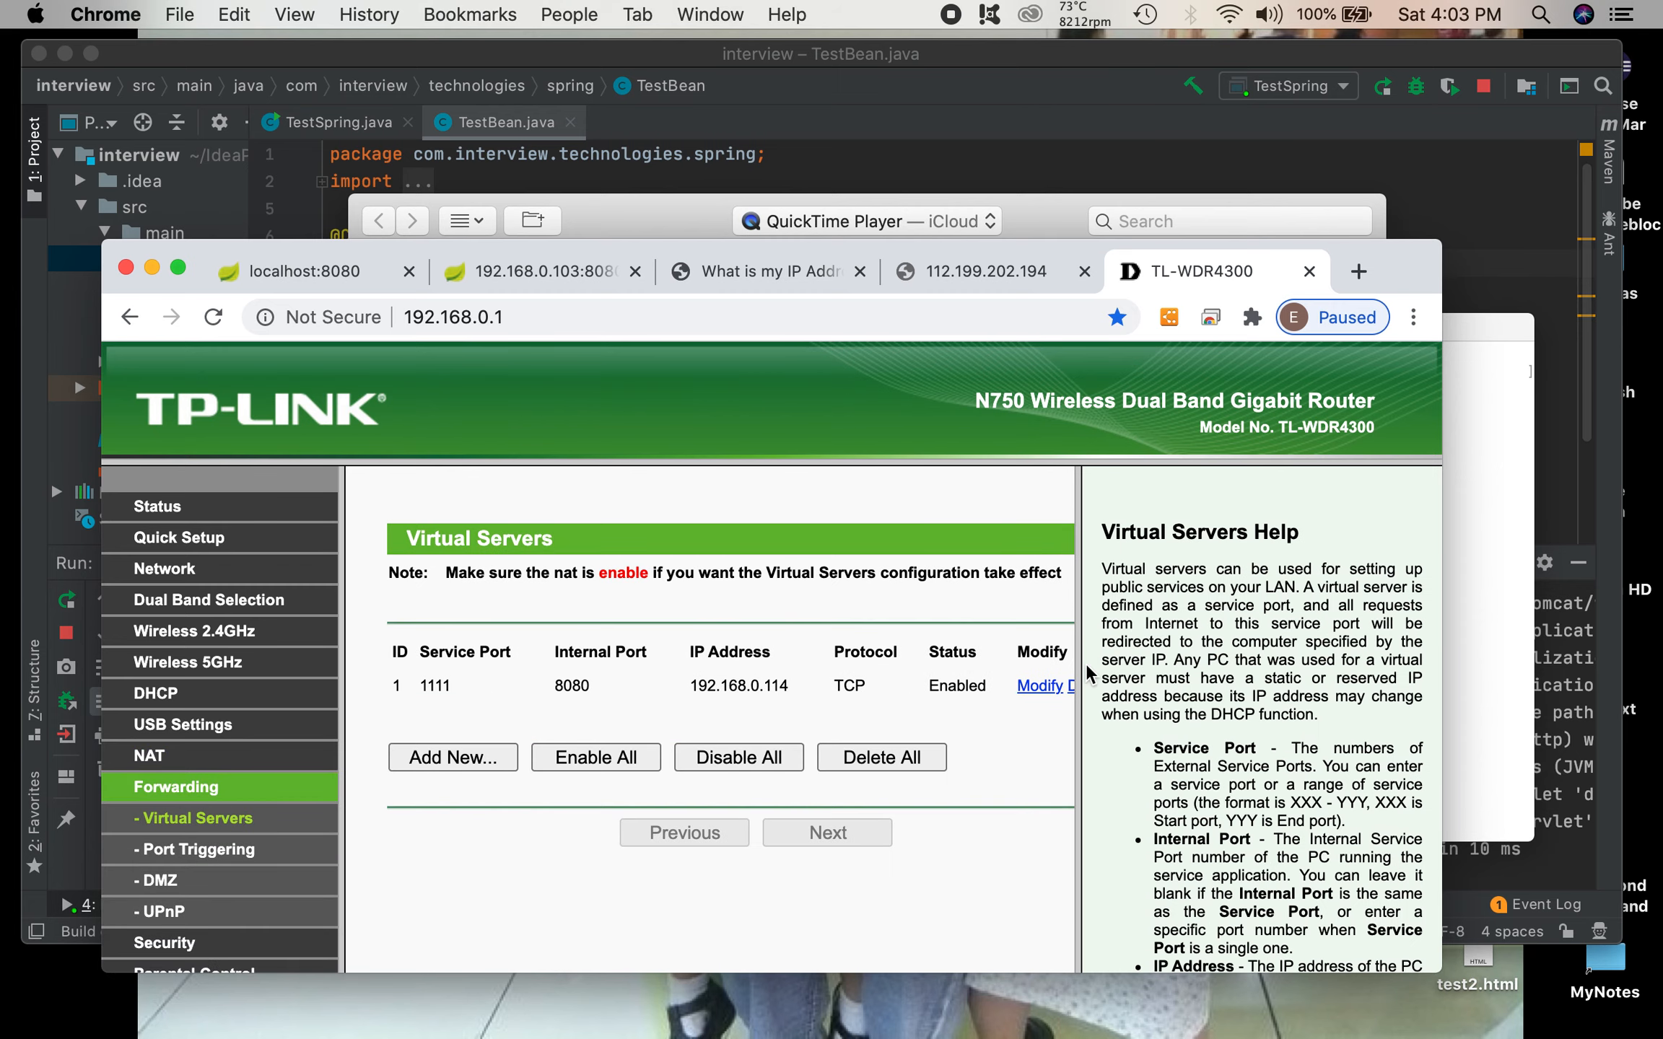
{"action": "left_click_drag", "start_coordinate": [1078, 658], "coordinate": [1165, 664]}
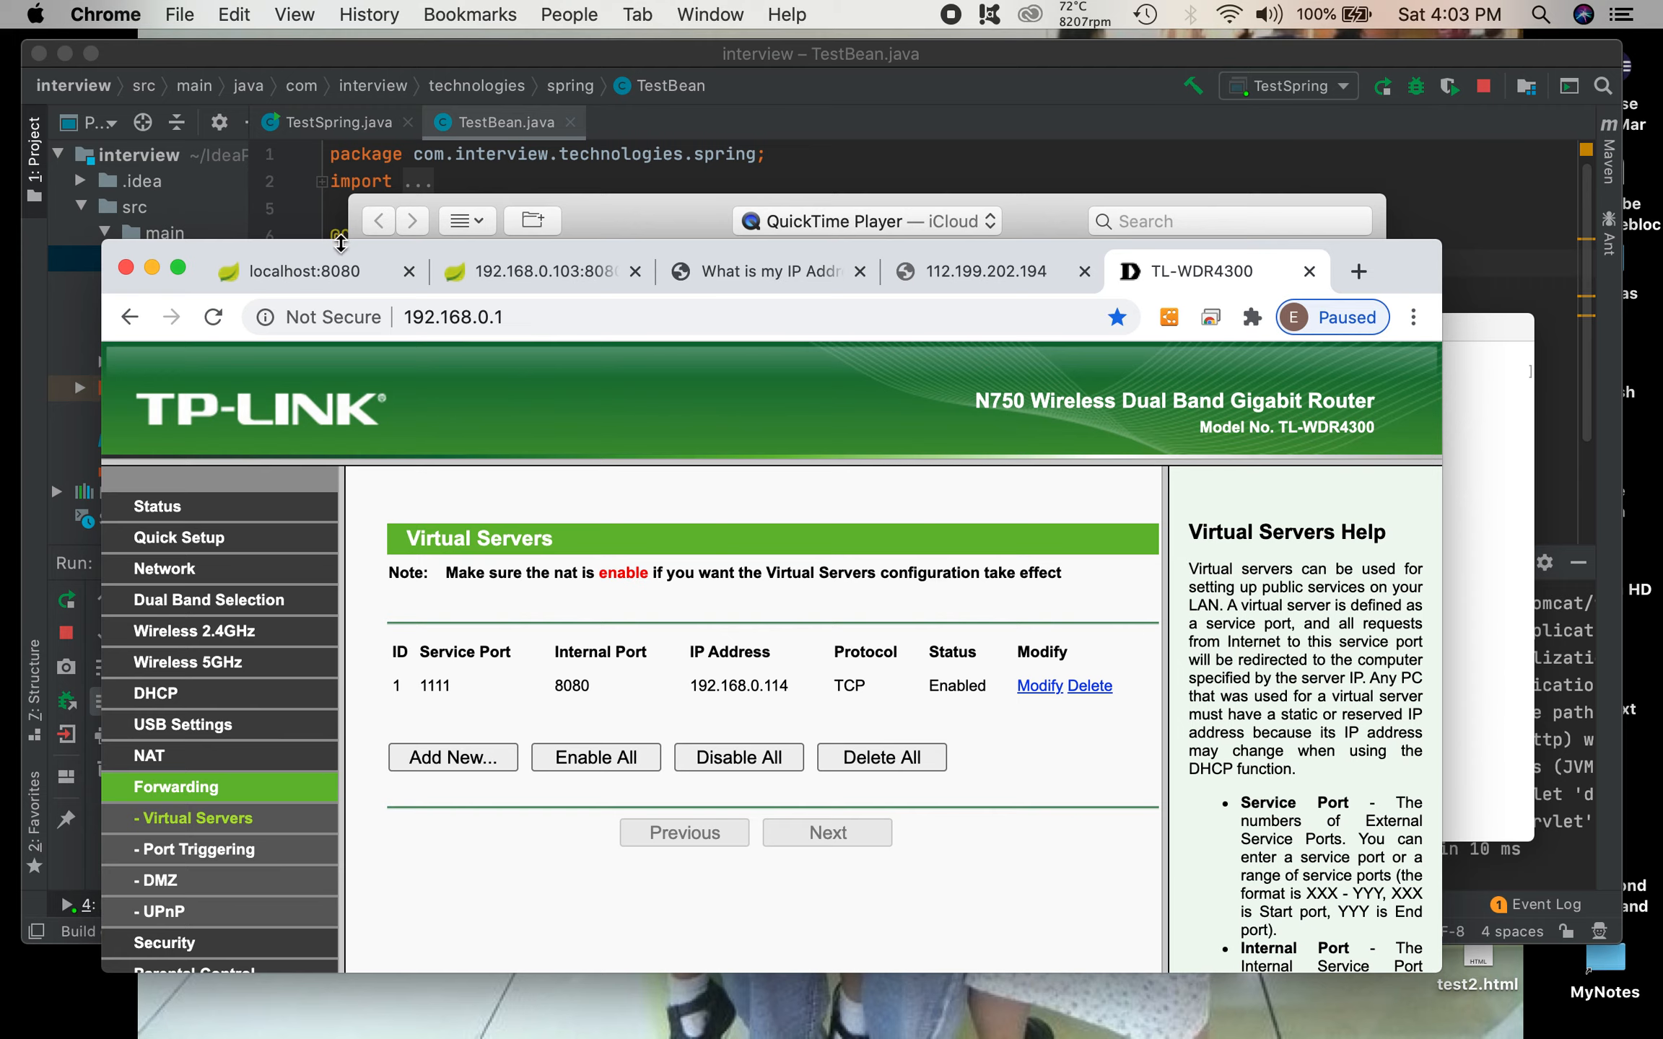
Step: Look at the localhost page and copy the local IP 192.168.0.103 from the address of the app's local IP page
{"action": "left_click", "coordinate": [329, 272]}
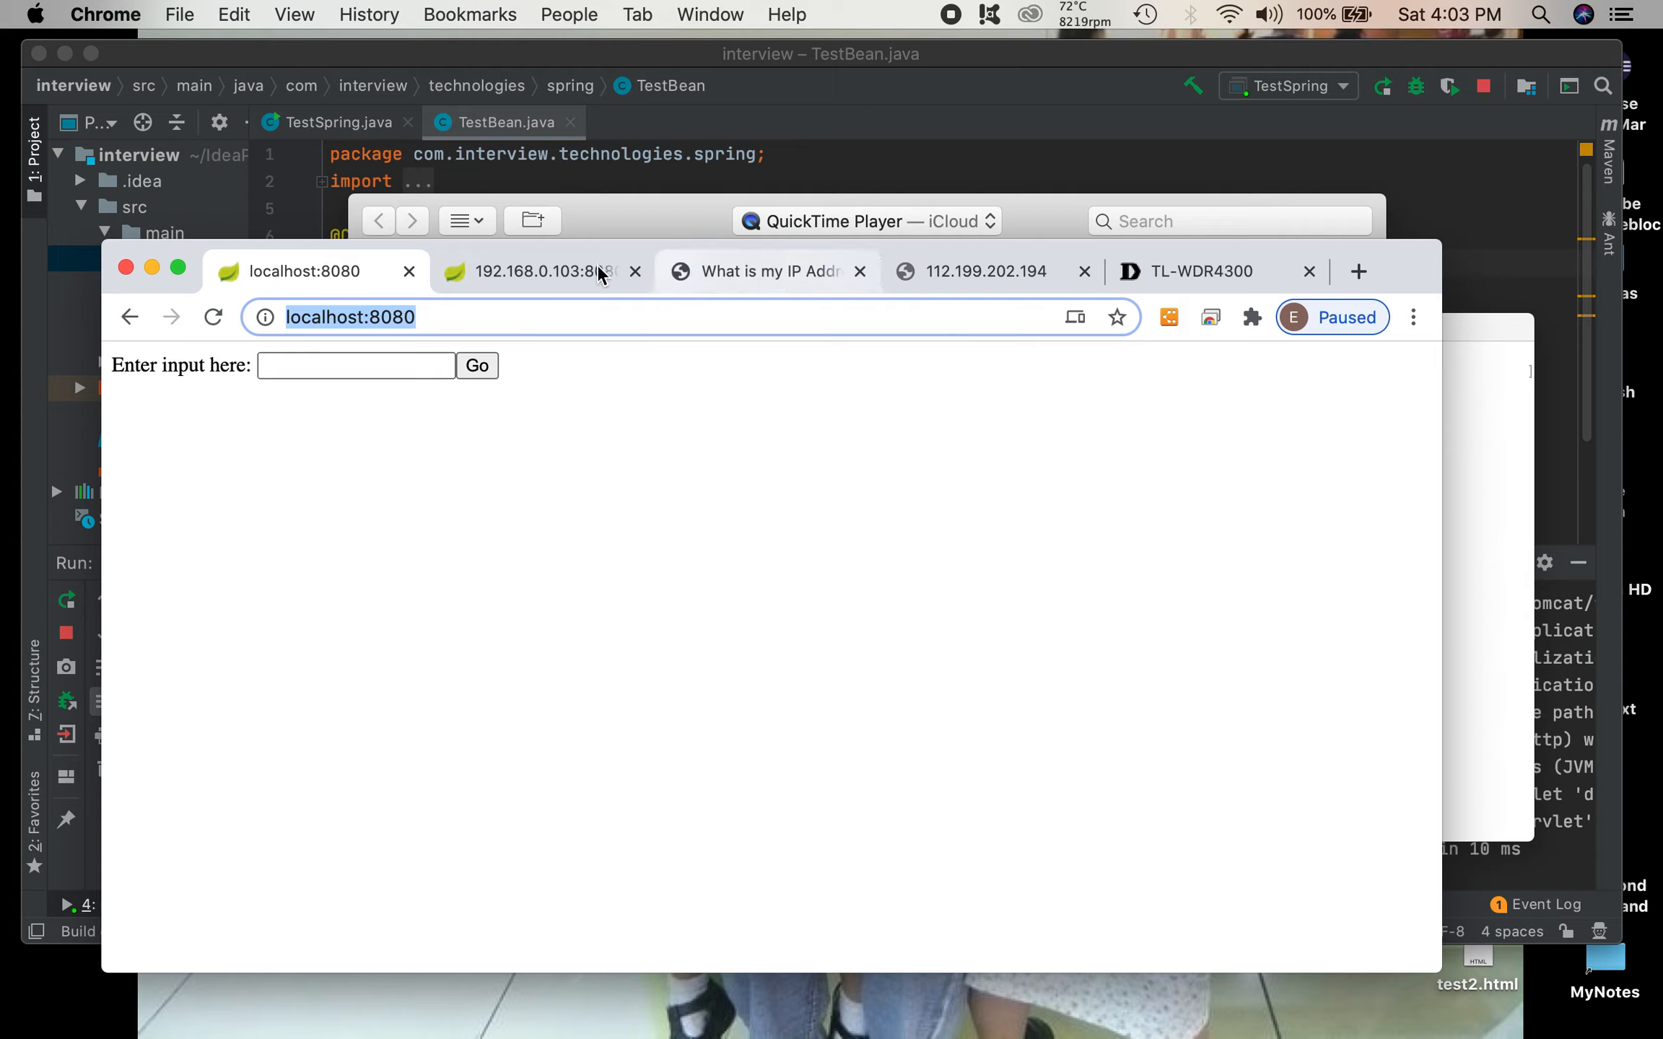
{"action": "left_click", "coordinate": [576, 279]}
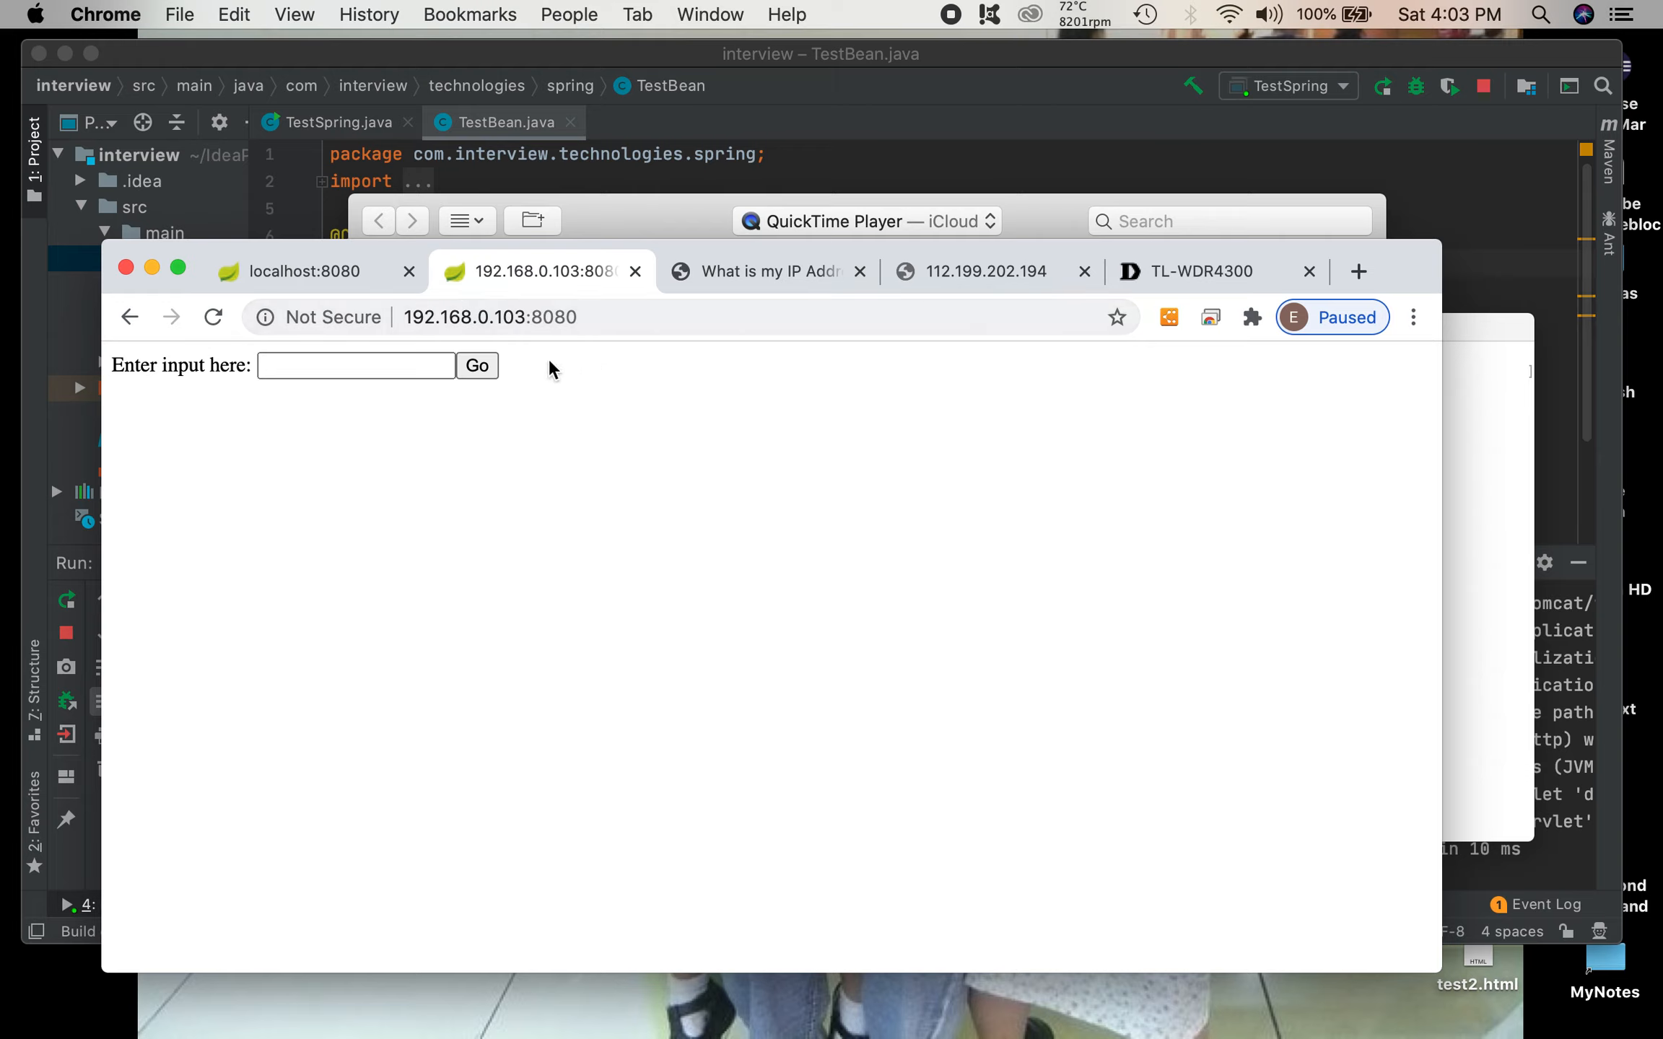
{"action": "left_click_drag", "start_coordinate": [526, 317], "coordinate": [402, 310]}
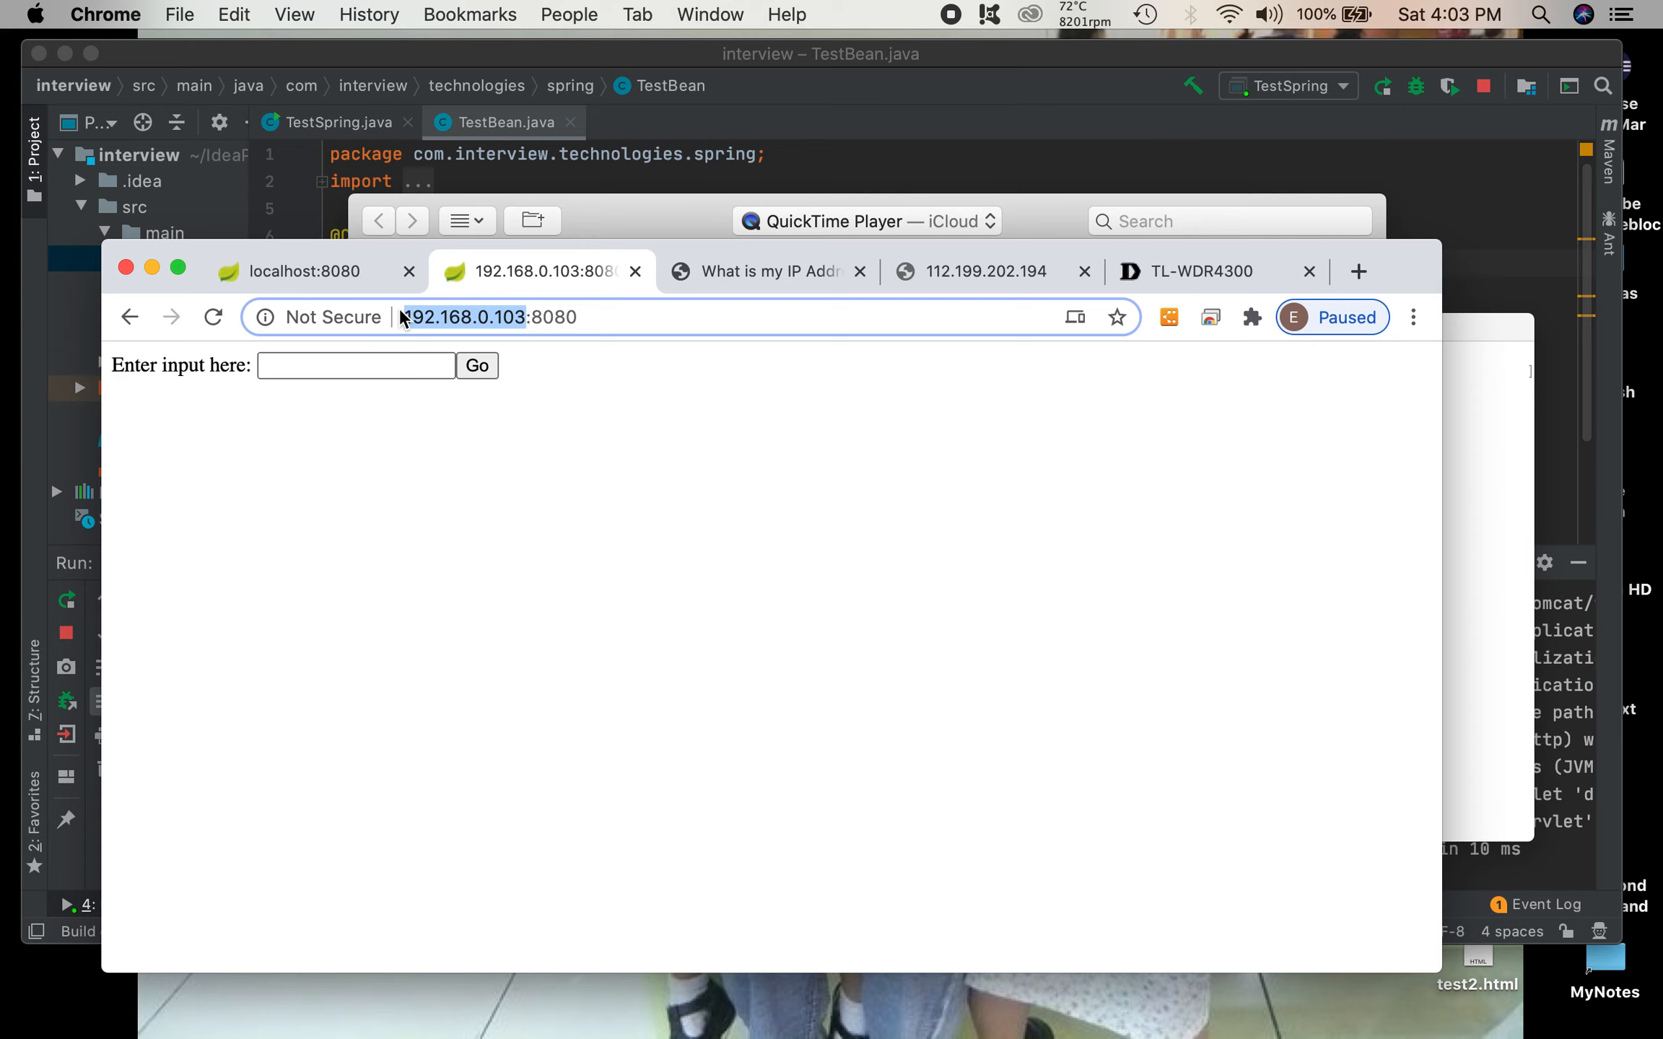
{"action": "right_click", "coordinate": [427, 312]}
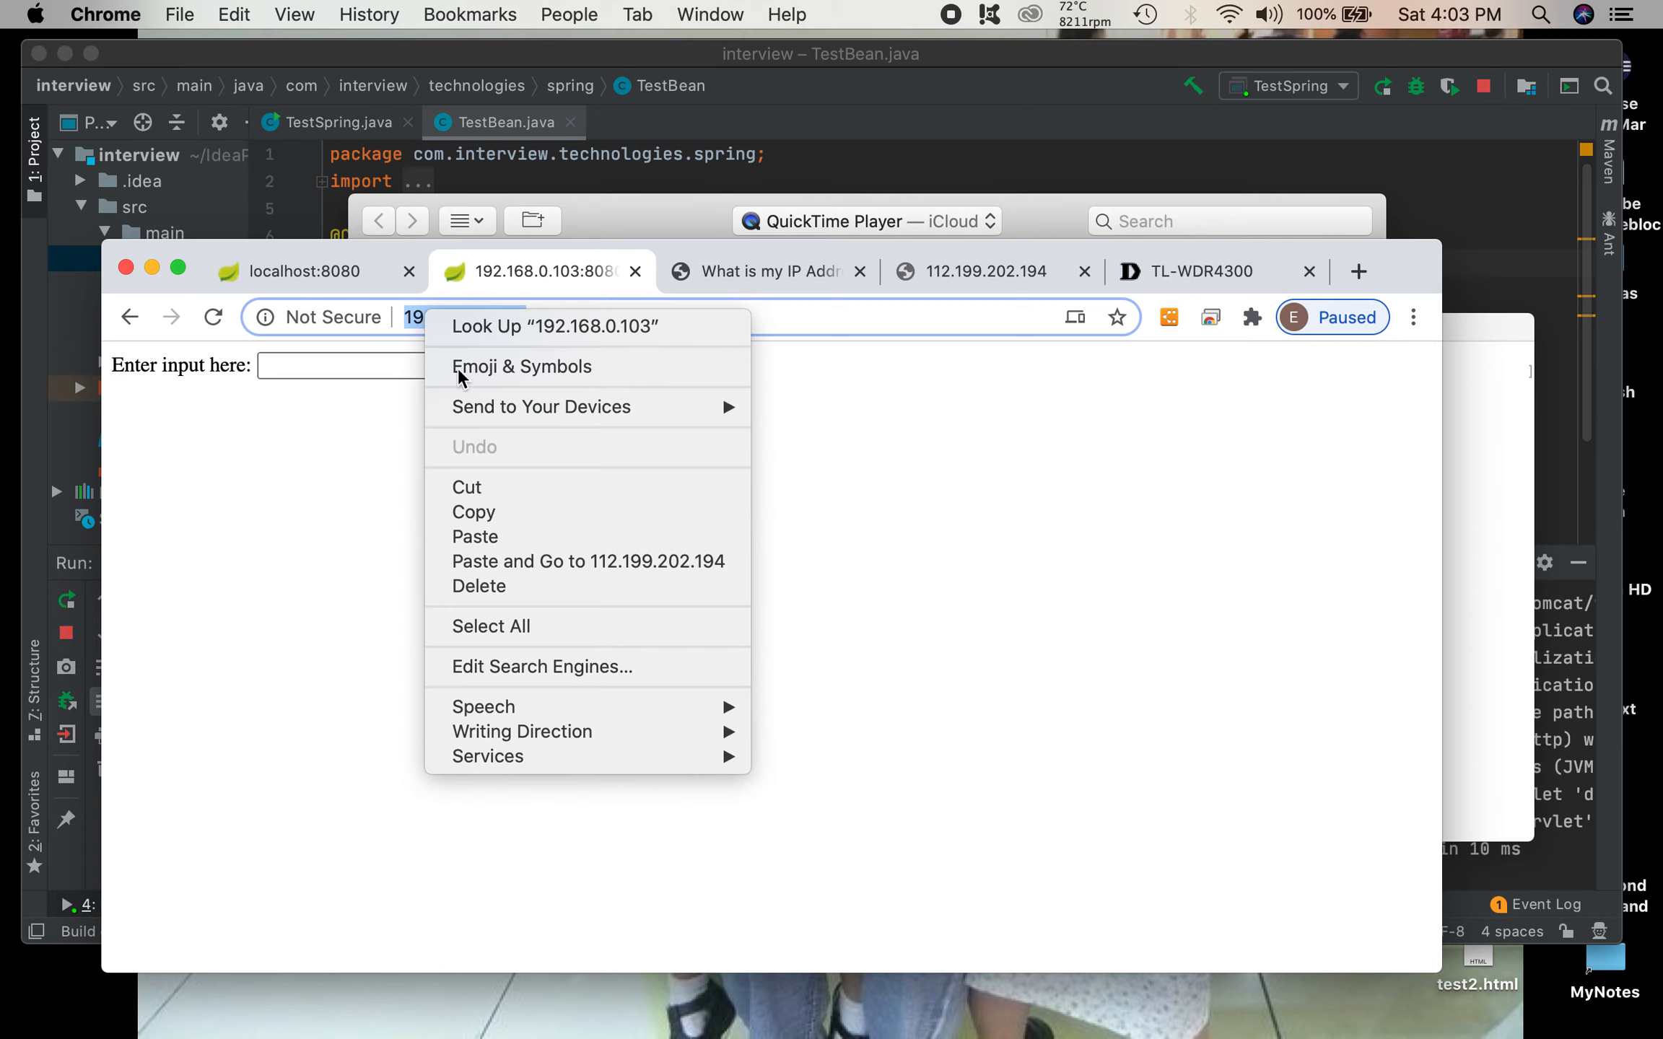
{"action": "left_click", "coordinate": [520, 514]}
Step: Start a new virtual server entry on the router page with the IP address 192.168.0.103
{"action": "left_click", "coordinate": [1182, 272]}
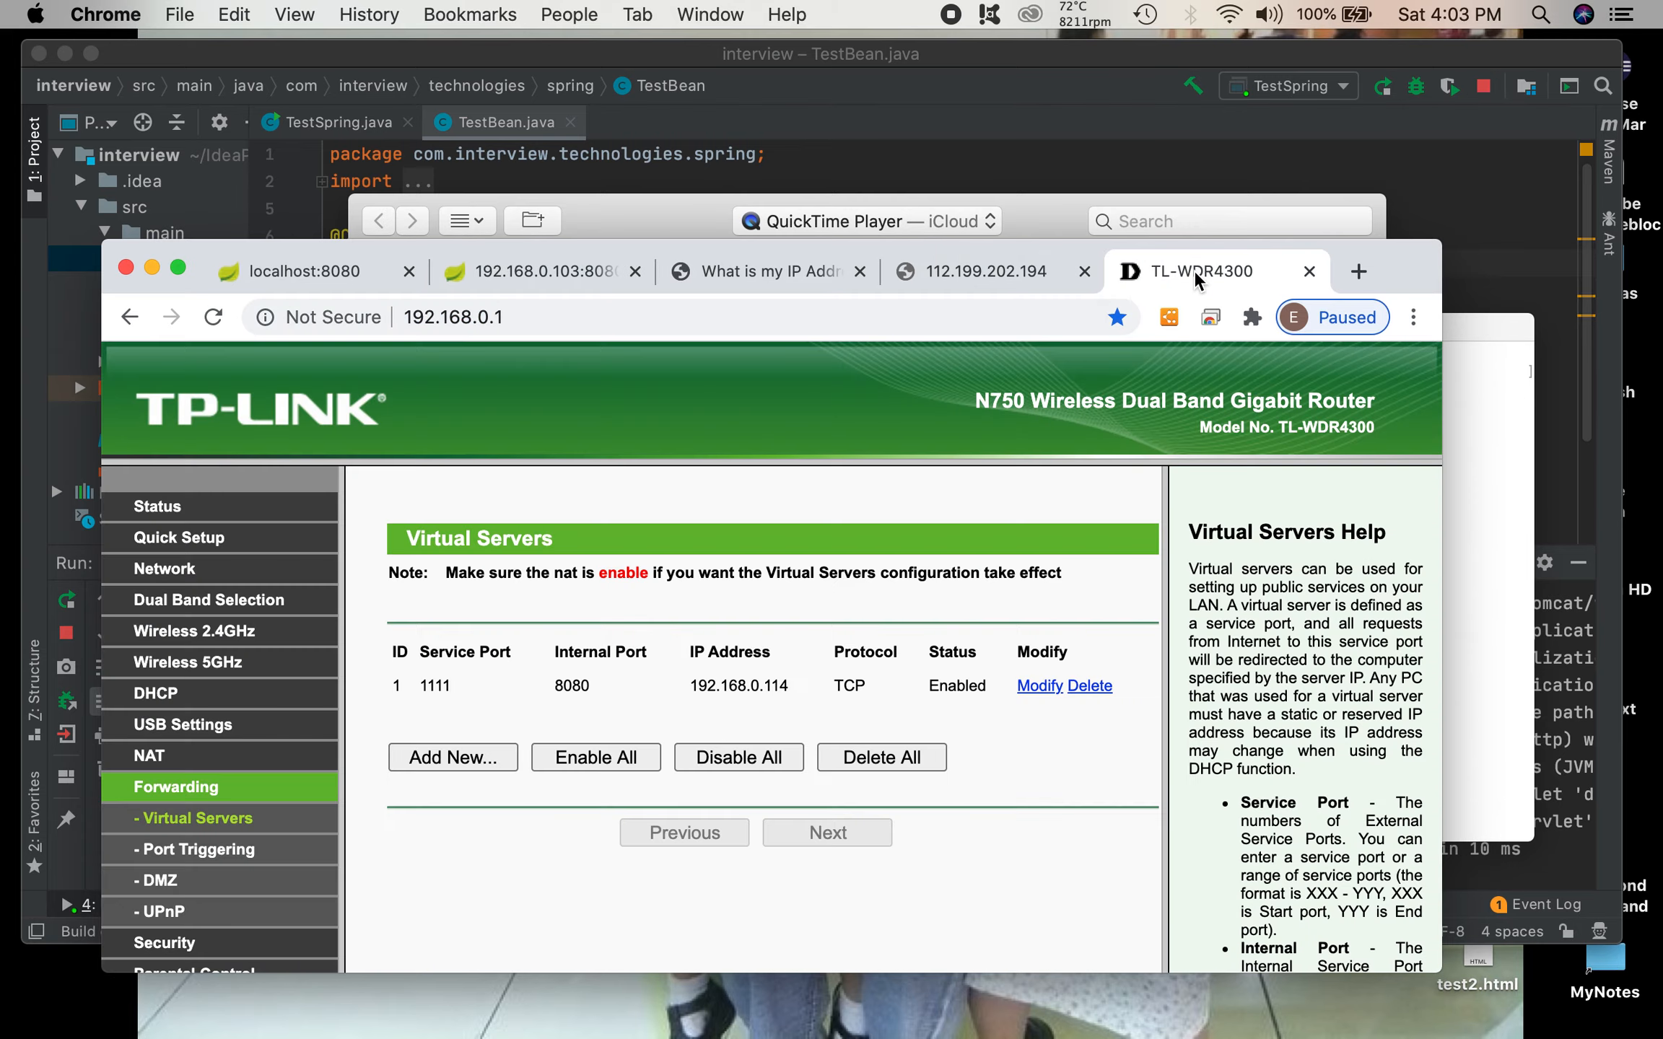
{"action": "left_click", "coordinate": [465, 757]}
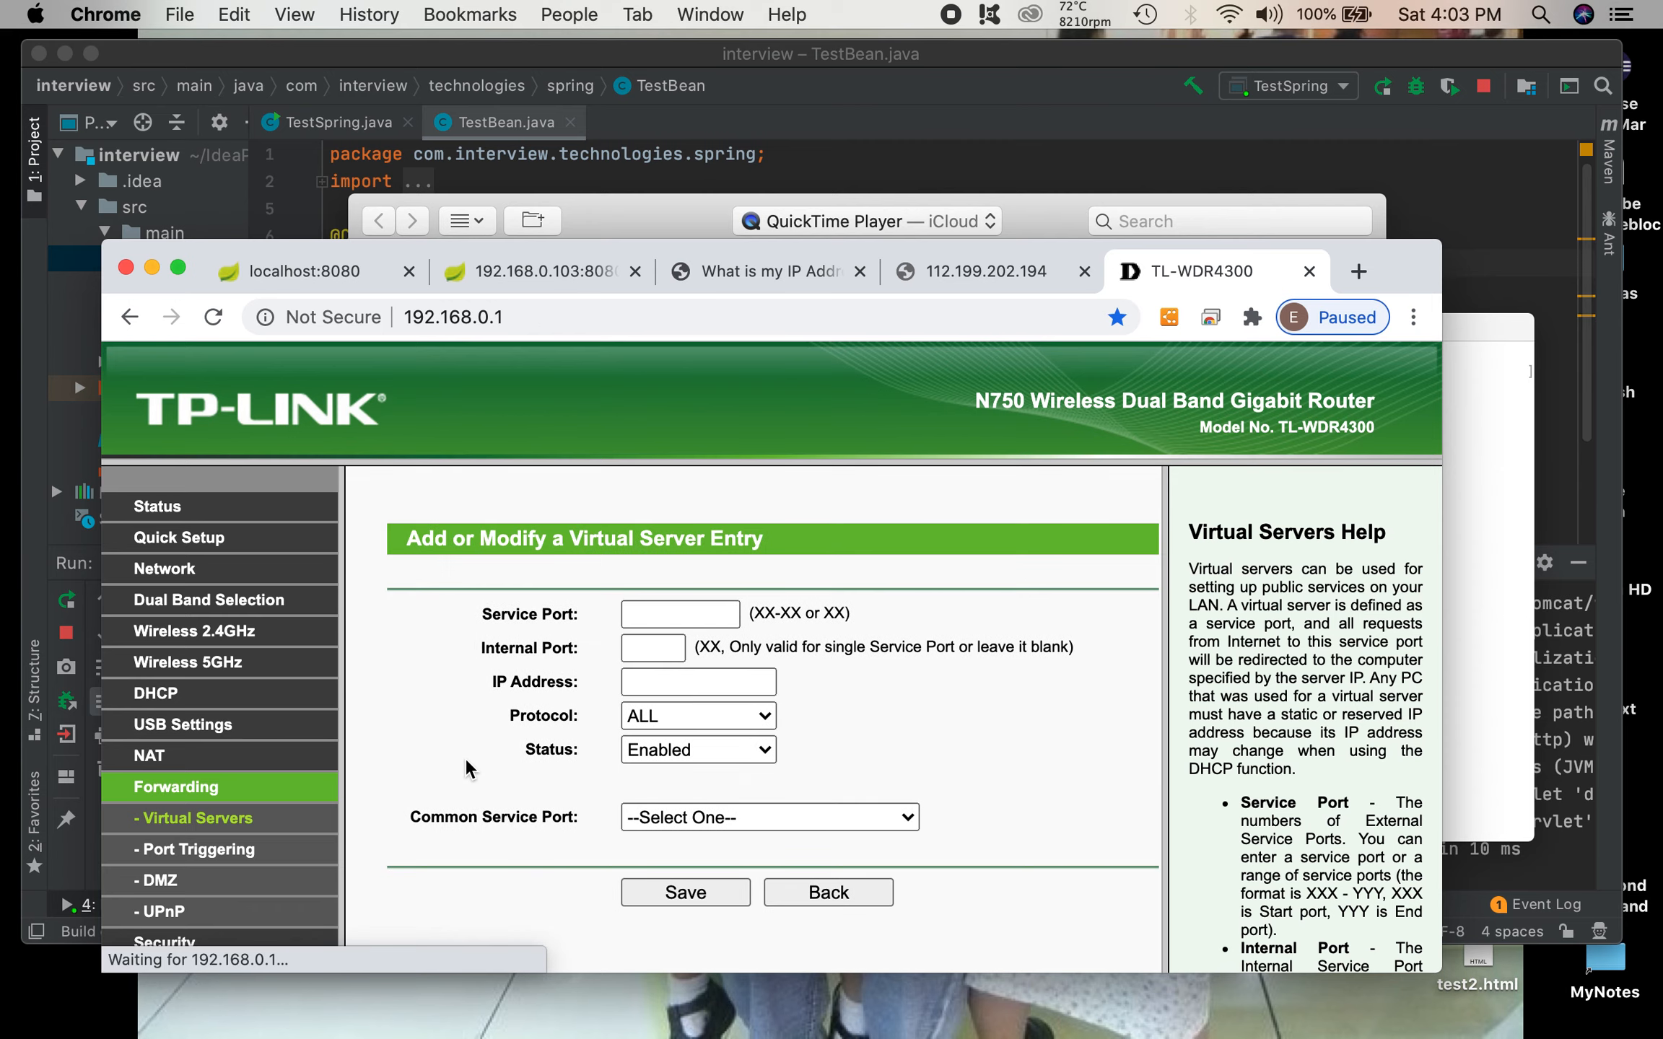
{"action": "left_click", "coordinate": [705, 682]}
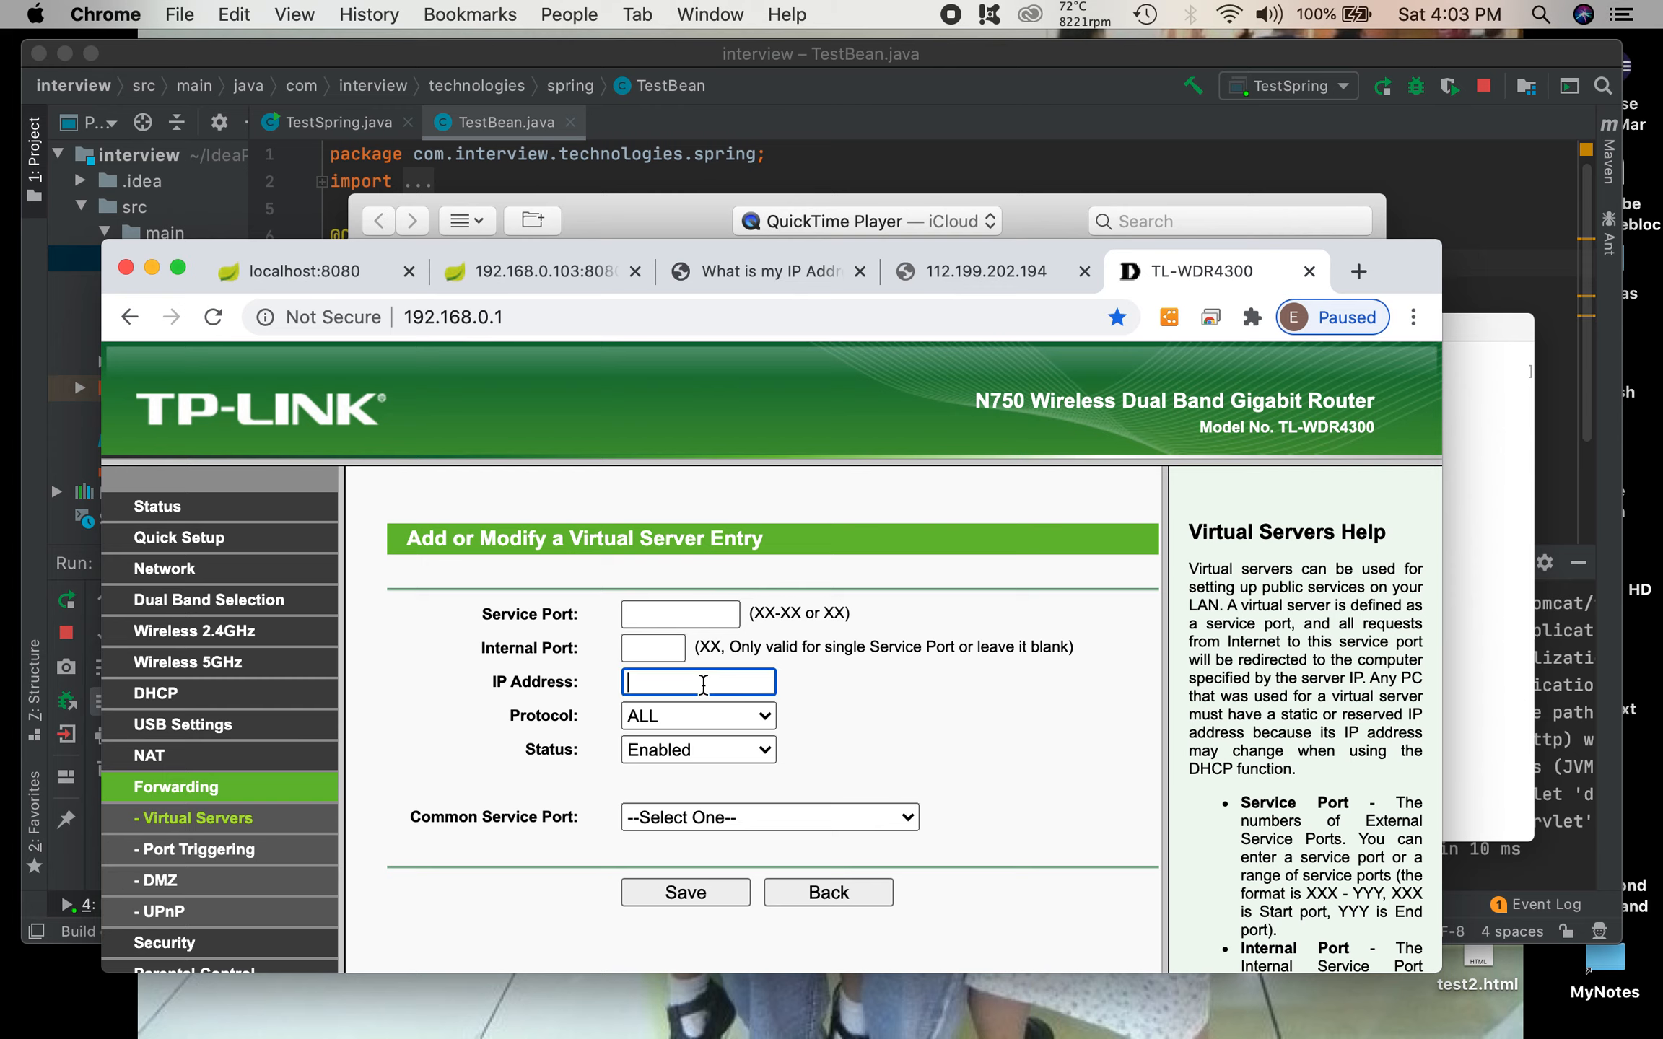
{"action": "key", "text": "super+v"}
{"action": "key", "text": "BackSpace"}
{"action": "key", "text": "BackSpace"}
{"action": "key", "text": "BackSpace"}
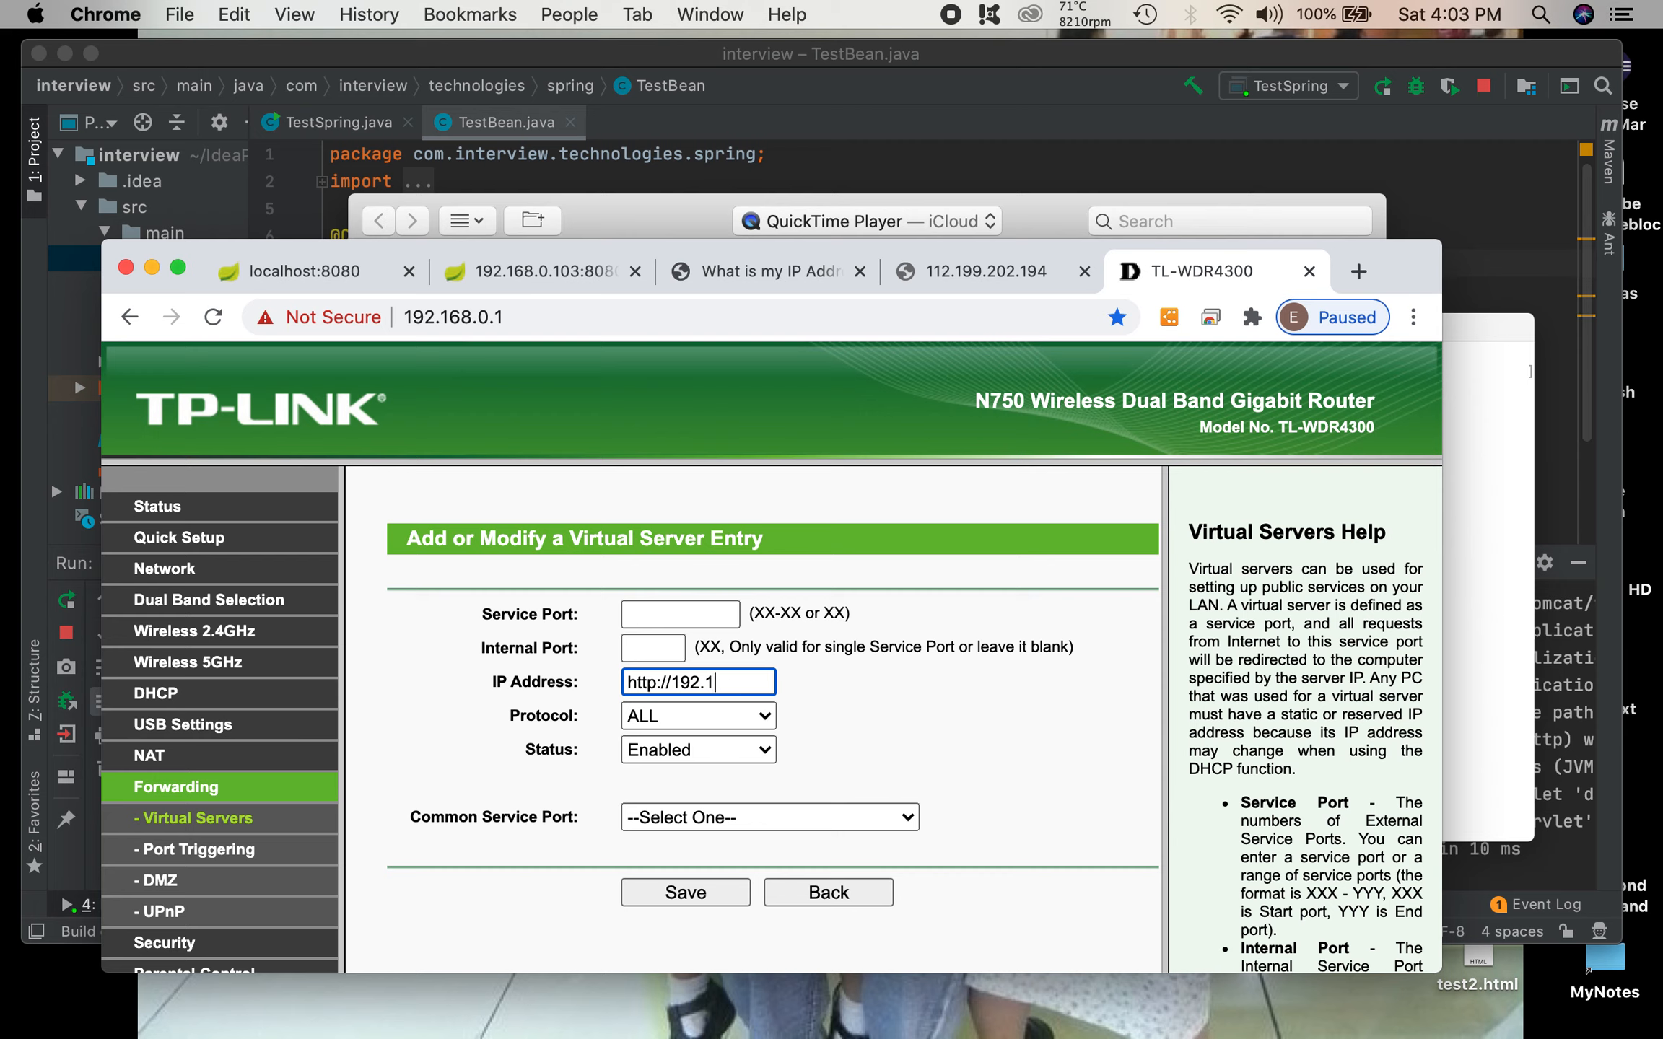
{"action": "key", "text": "BackSpace"}
{"action": "key", "text": "BackSpace"}
{"action": "key", "text": "BackSpace"}
{"action": "key", "text": "BackSpace"}
{"action": "key", "text": "BackSpace"}
{"action": "key", "text": "BackSpace"}
{"action": "key", "text": "BackSpace"}
{"action": "key", "text": "BackSpace"}
{"action": "key", "text": "BackSpace"}
{"action": "key", "text": "BackSpace"}
{"action": "type", "text": "192"}
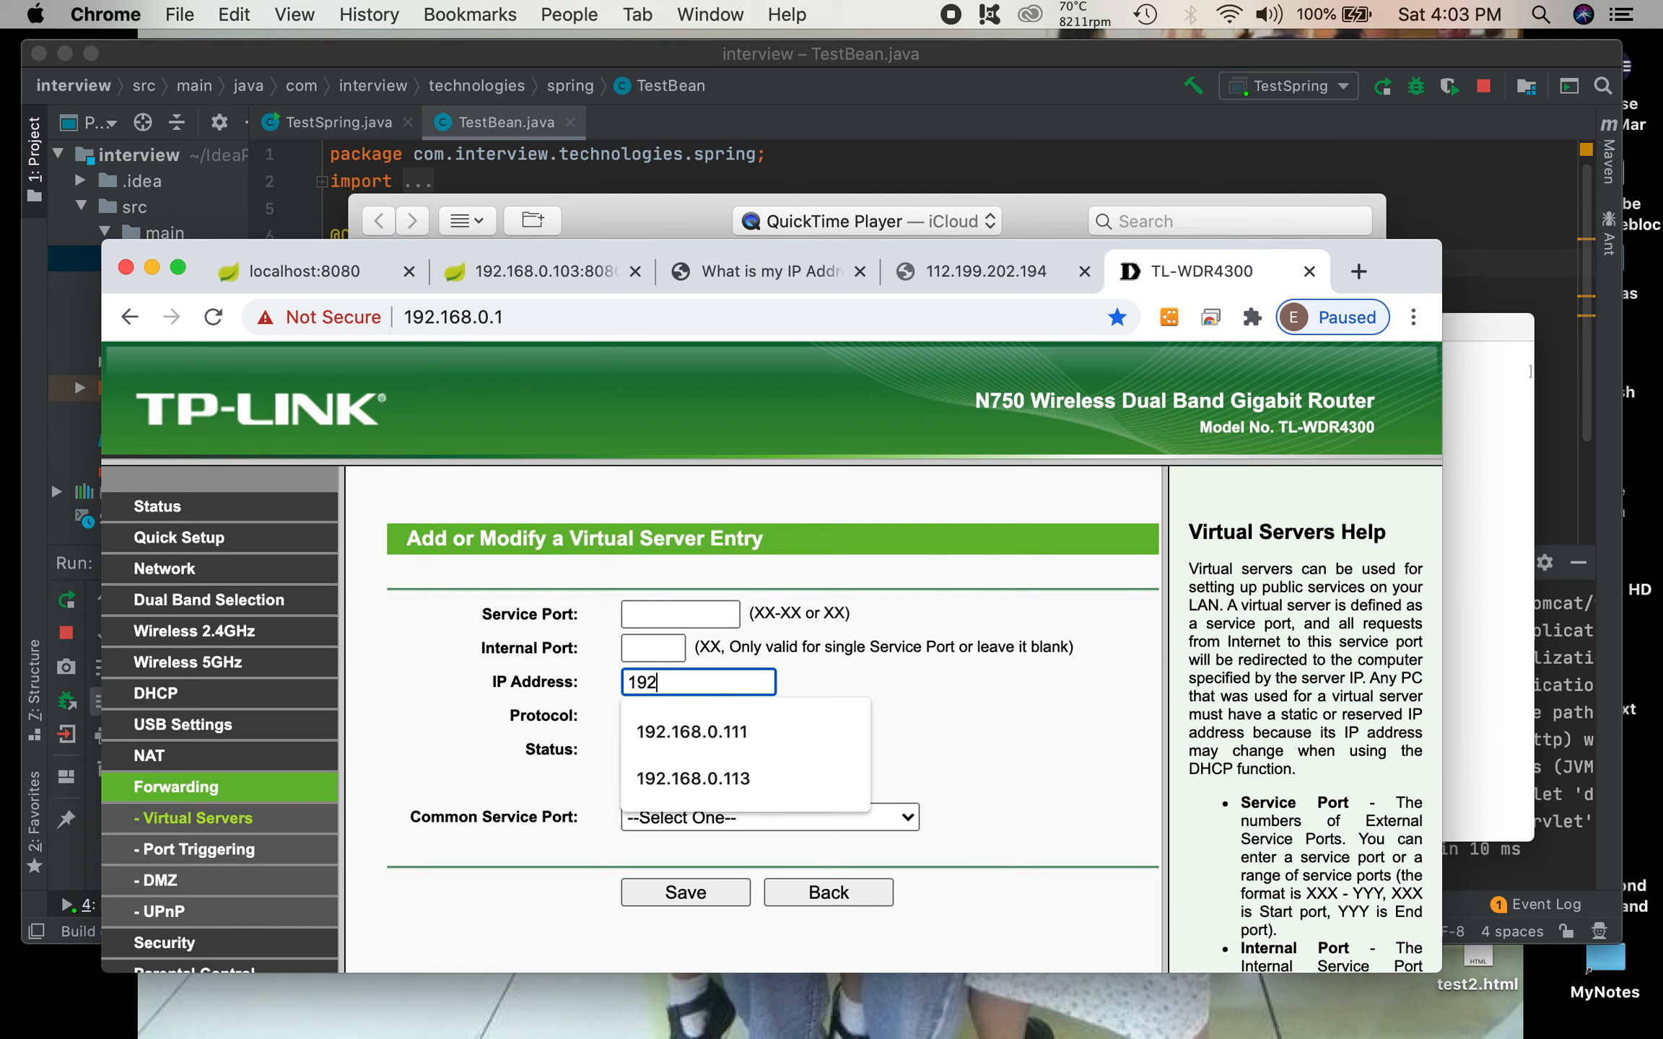
{"action": "type", "text": ".168.0.103"}
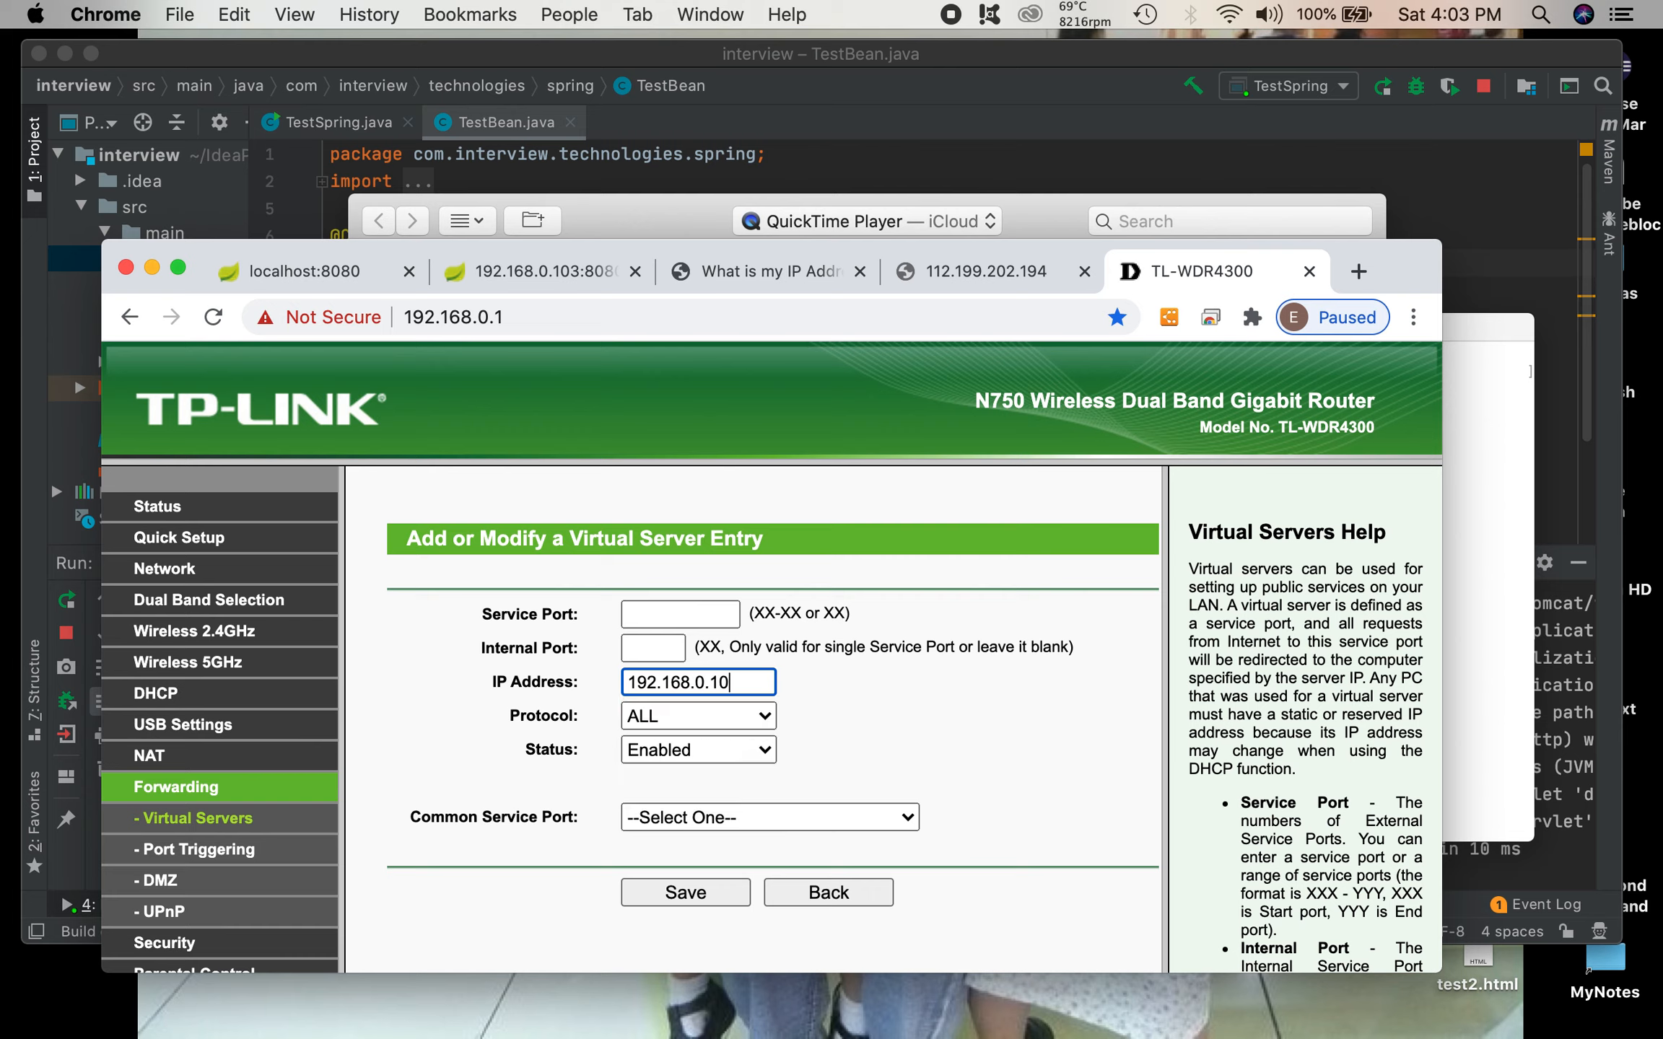
{"action": "left_click", "coordinate": [823, 699]}
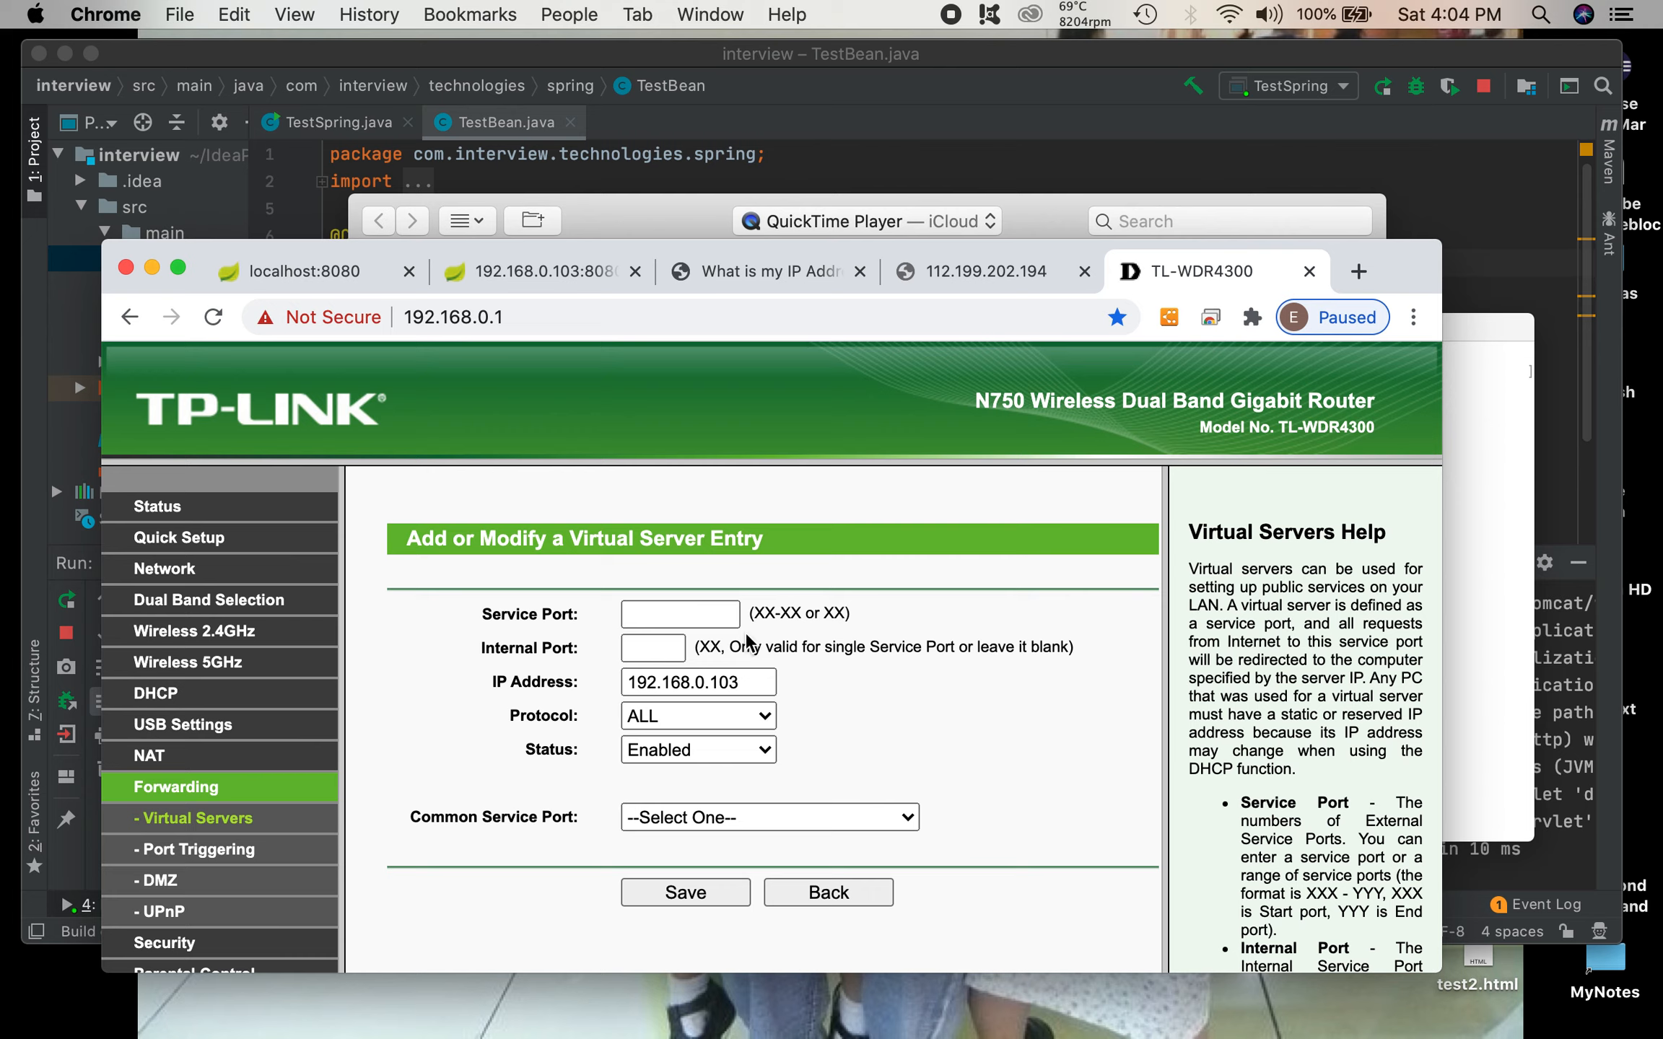
Step: Set the new virtual server entry's service port to 1112
{"action": "left_click", "coordinate": [704, 609]}
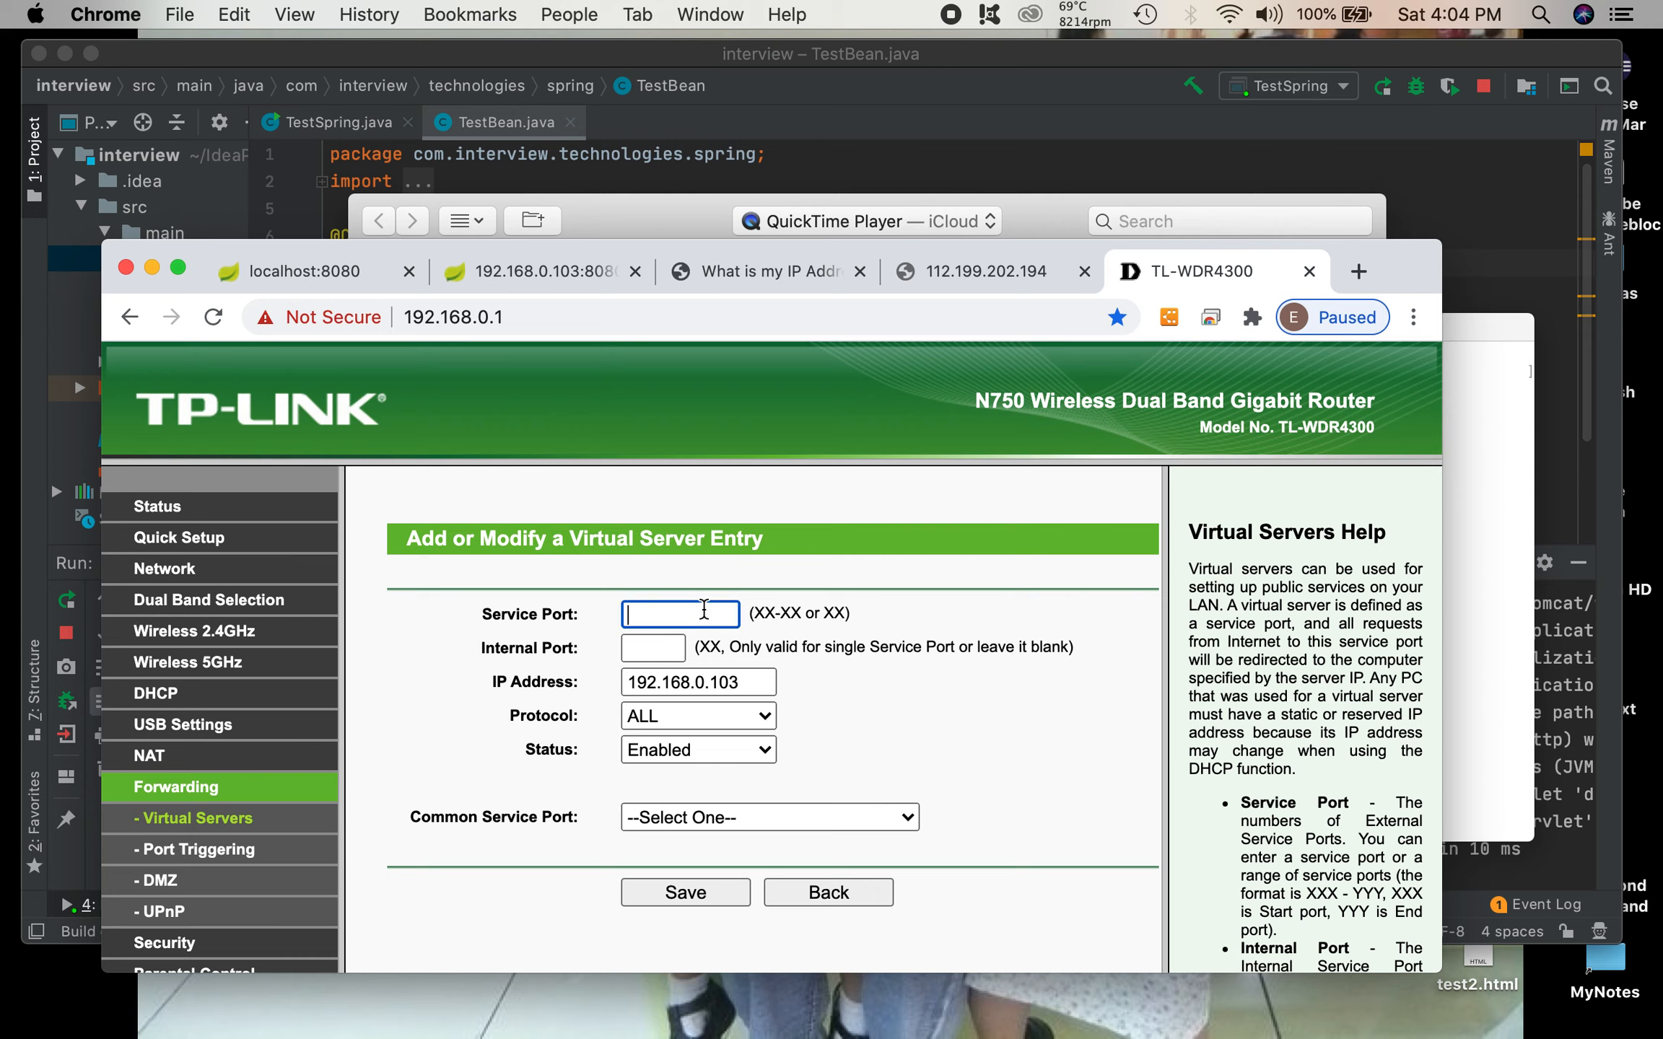
{"action": "type", "text": "1112"}
{"action": "key", "text": "Tab"}
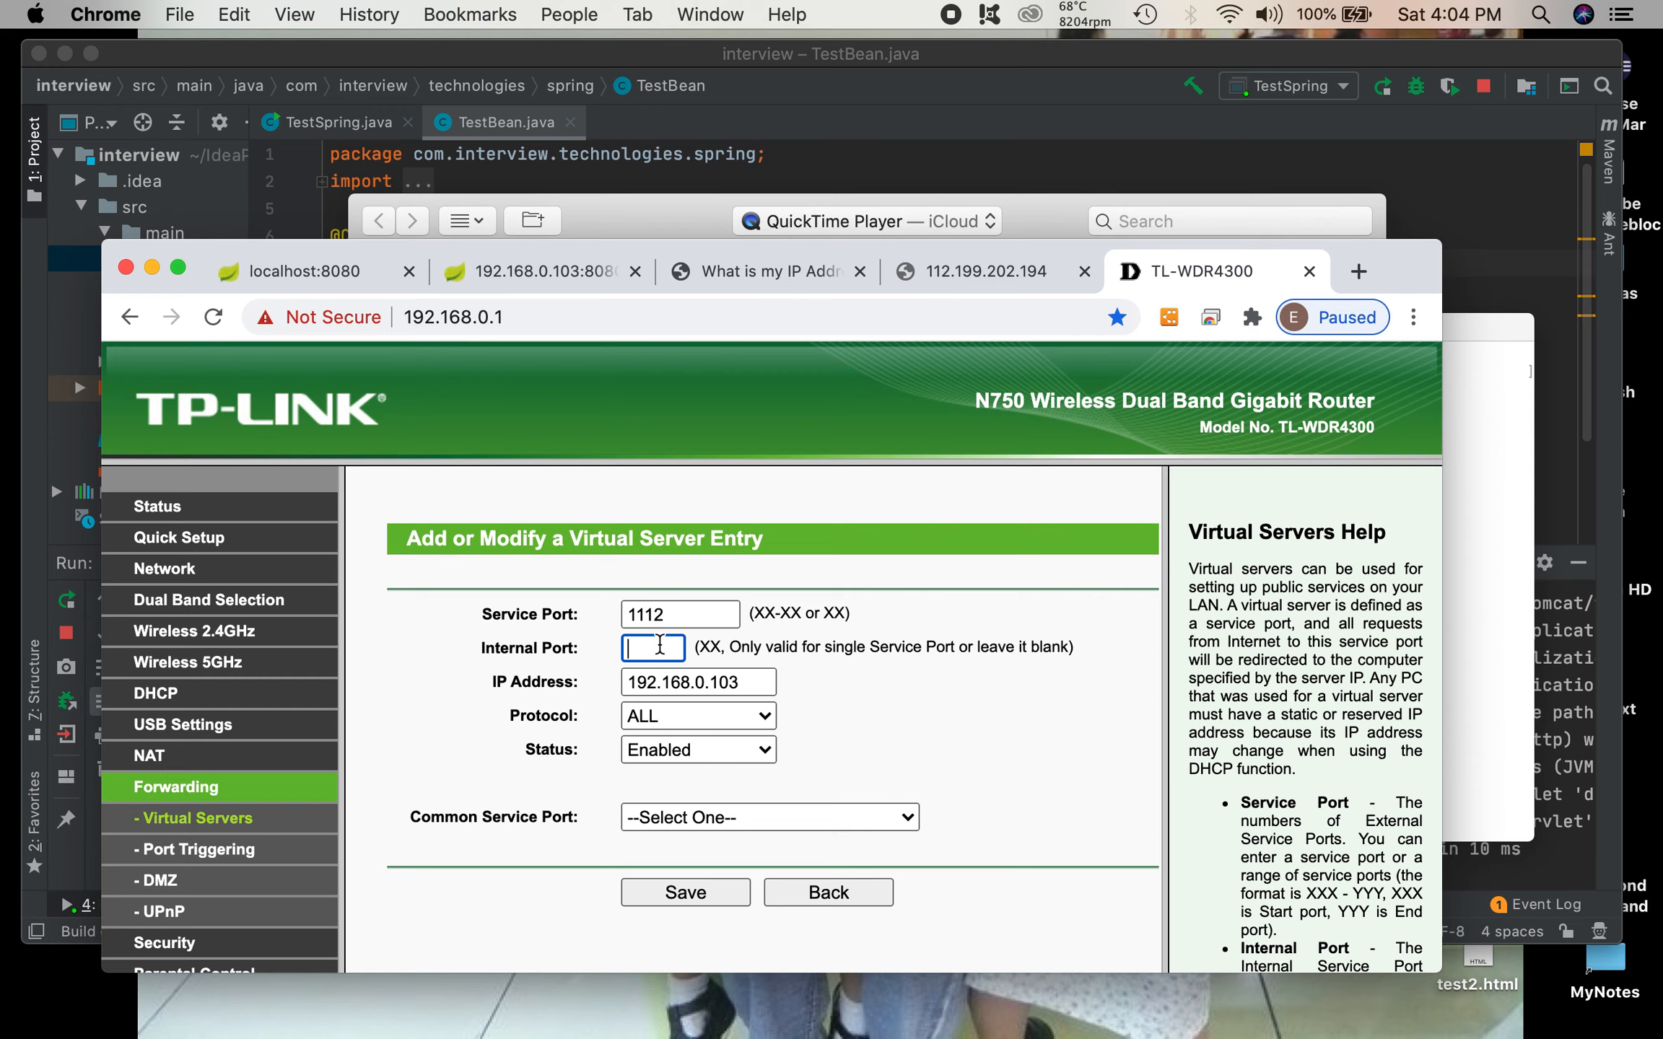
{"action": "key", "text": "shift+Tab"}
{"action": "left_click", "coordinate": [680, 608]}
{"action": "left_click_drag", "start_coordinate": [680, 609], "coordinate": [612, 614]}
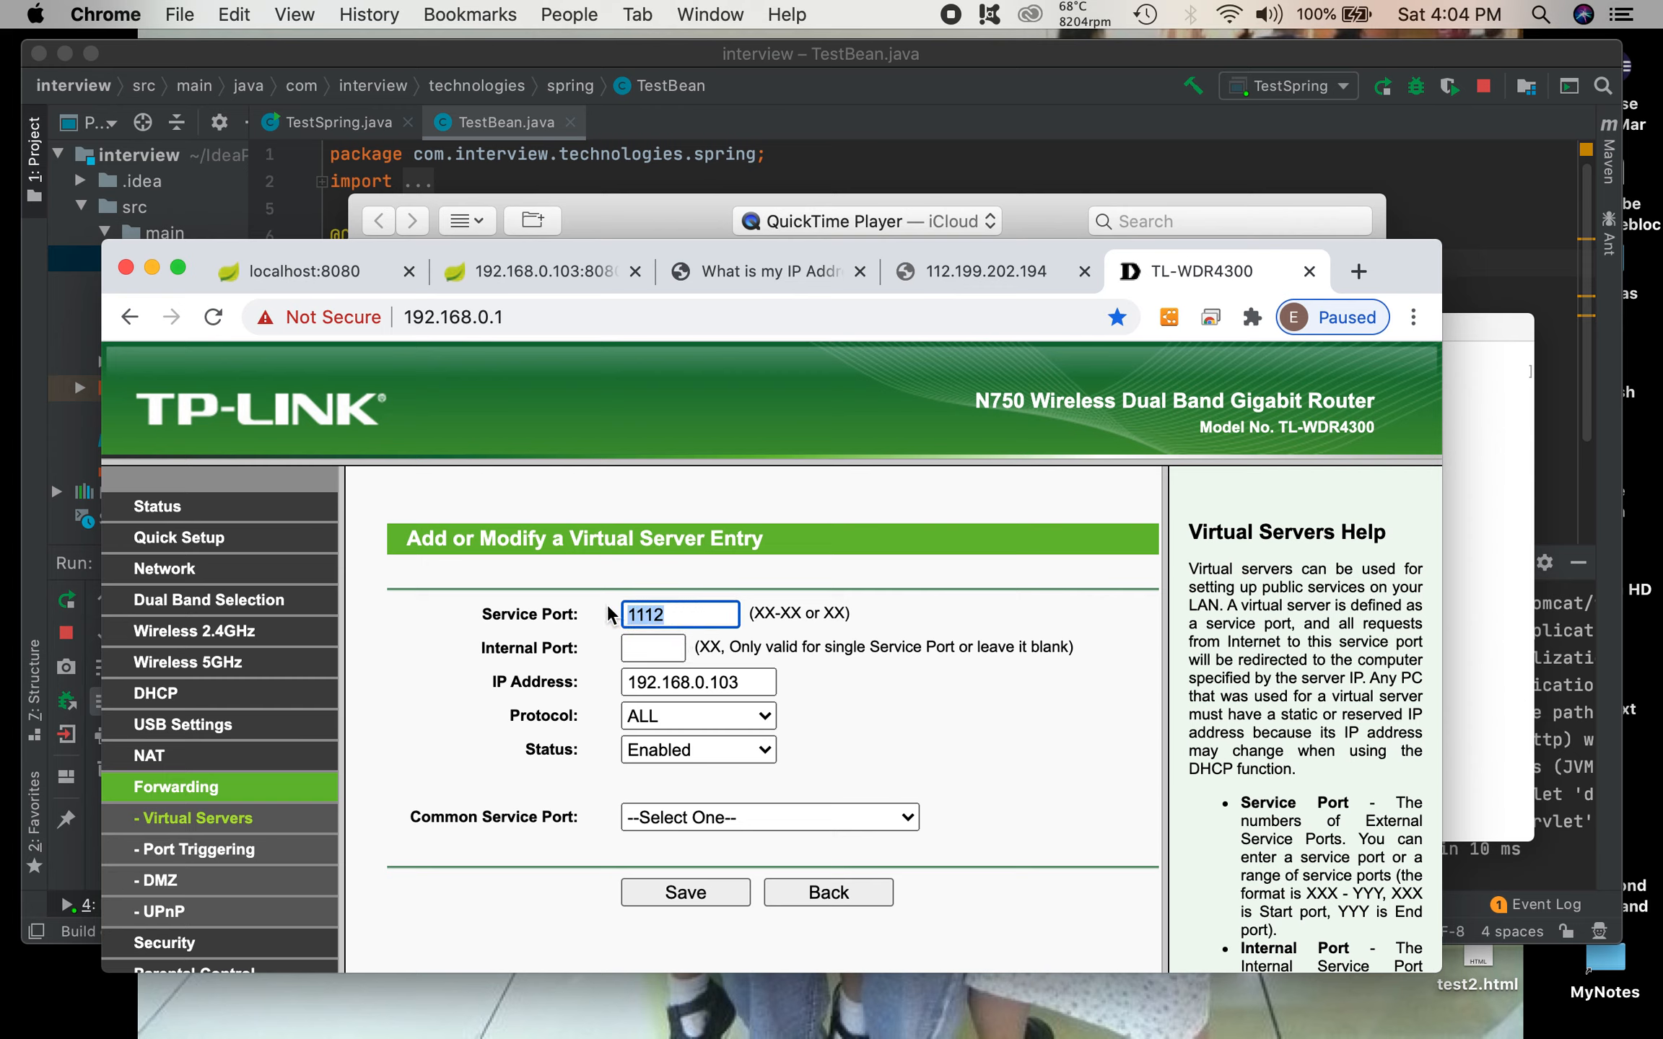
Step: Set the entry's internal port to 8080 and its protocol to TCP
{"action": "left_click", "coordinate": [645, 648]}
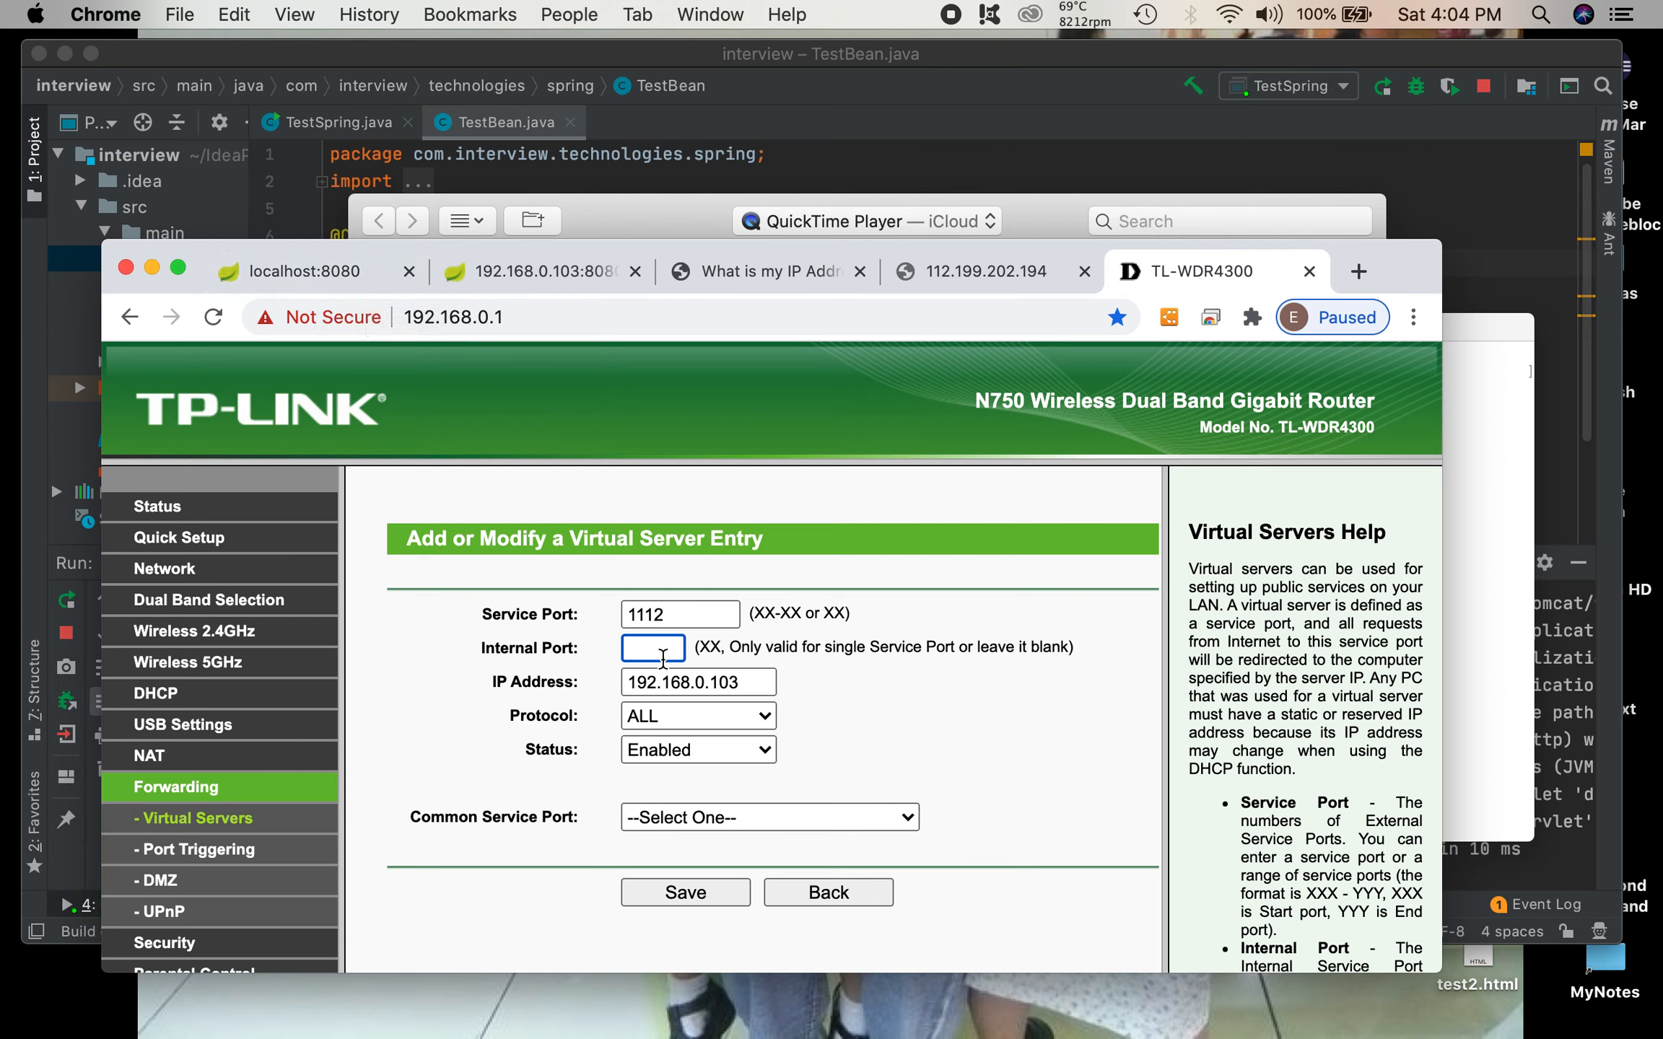
{"action": "type", "text": "8080"}
{"action": "left_click", "coordinate": [731, 716]}
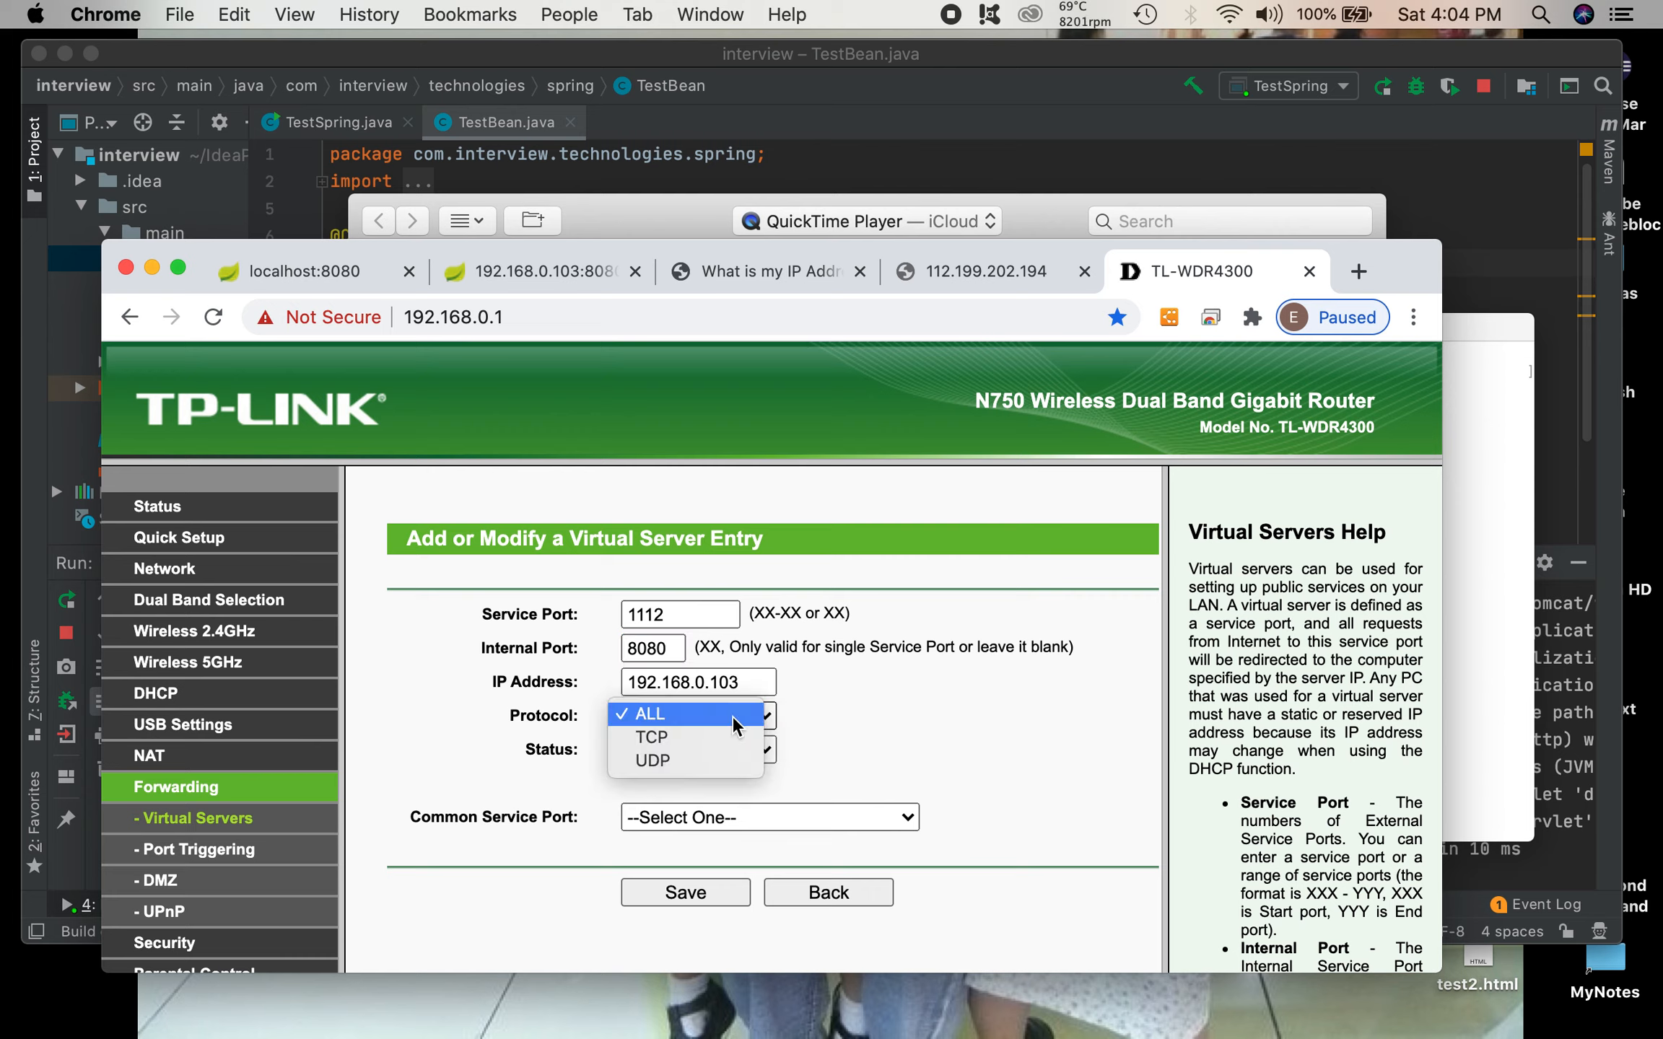
{"action": "left_click", "coordinate": [686, 739]}
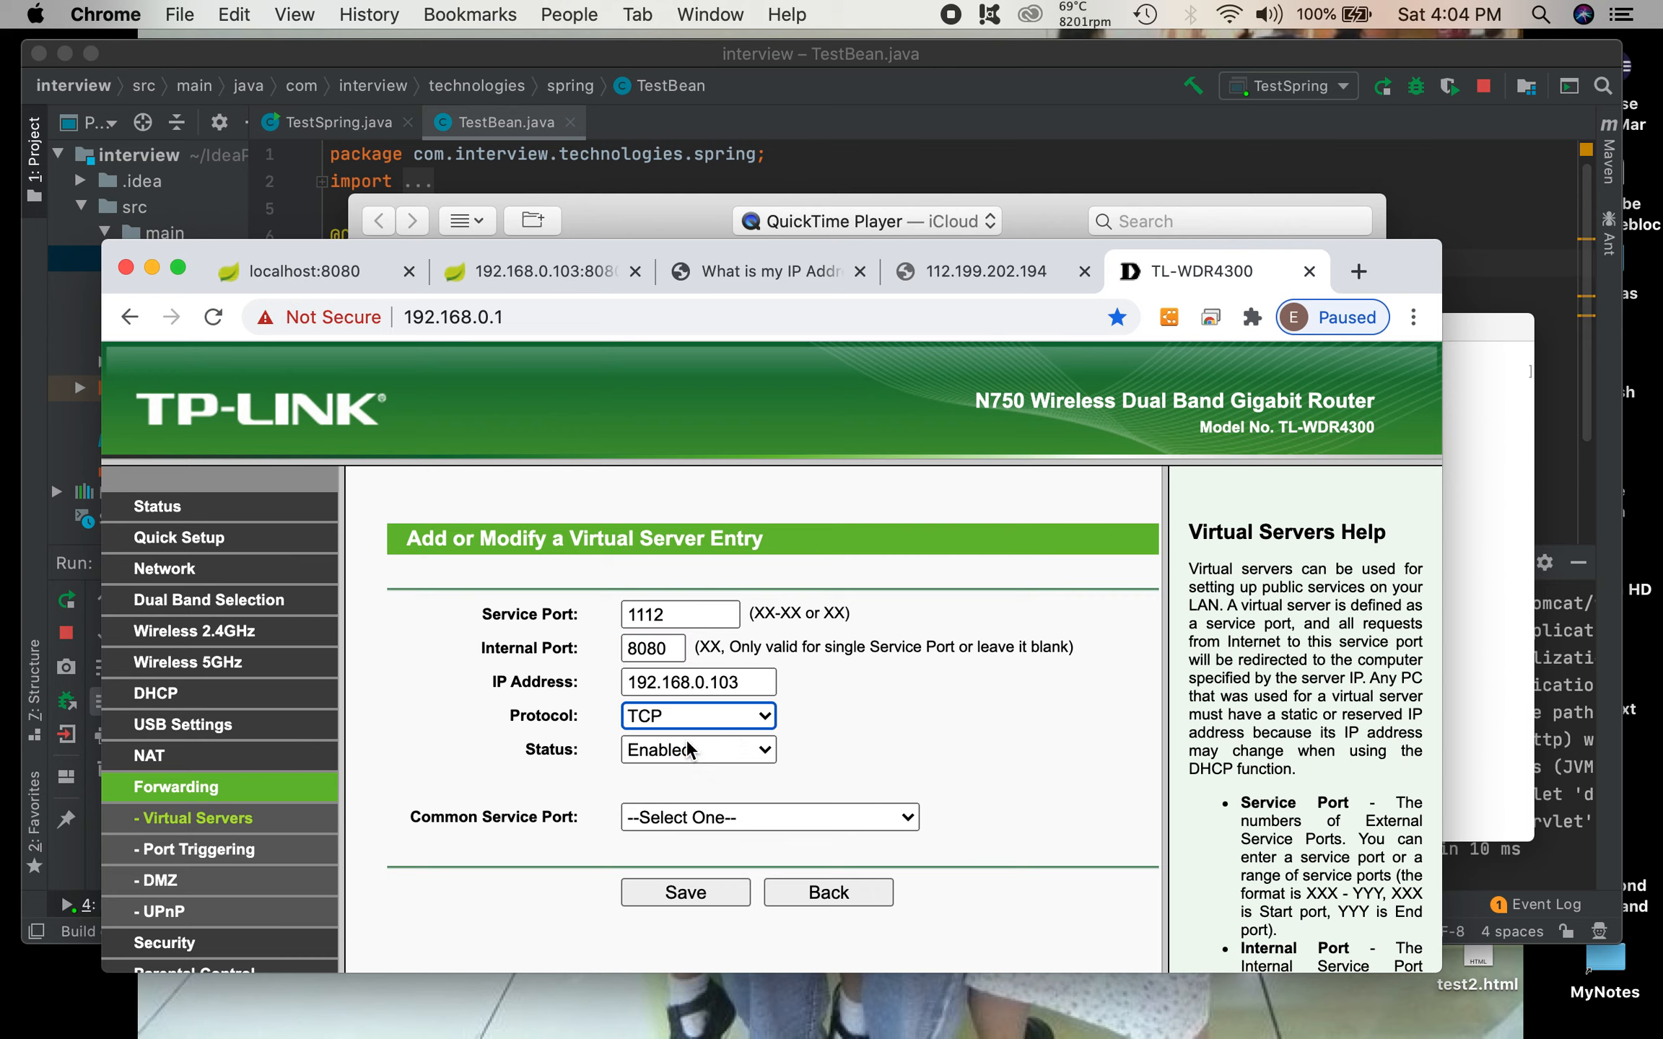
Step: Choose HTTP as the common service port and re-enter 1112 as the service port and 8080 as the internal port
{"action": "left_click", "coordinate": [712, 815]}
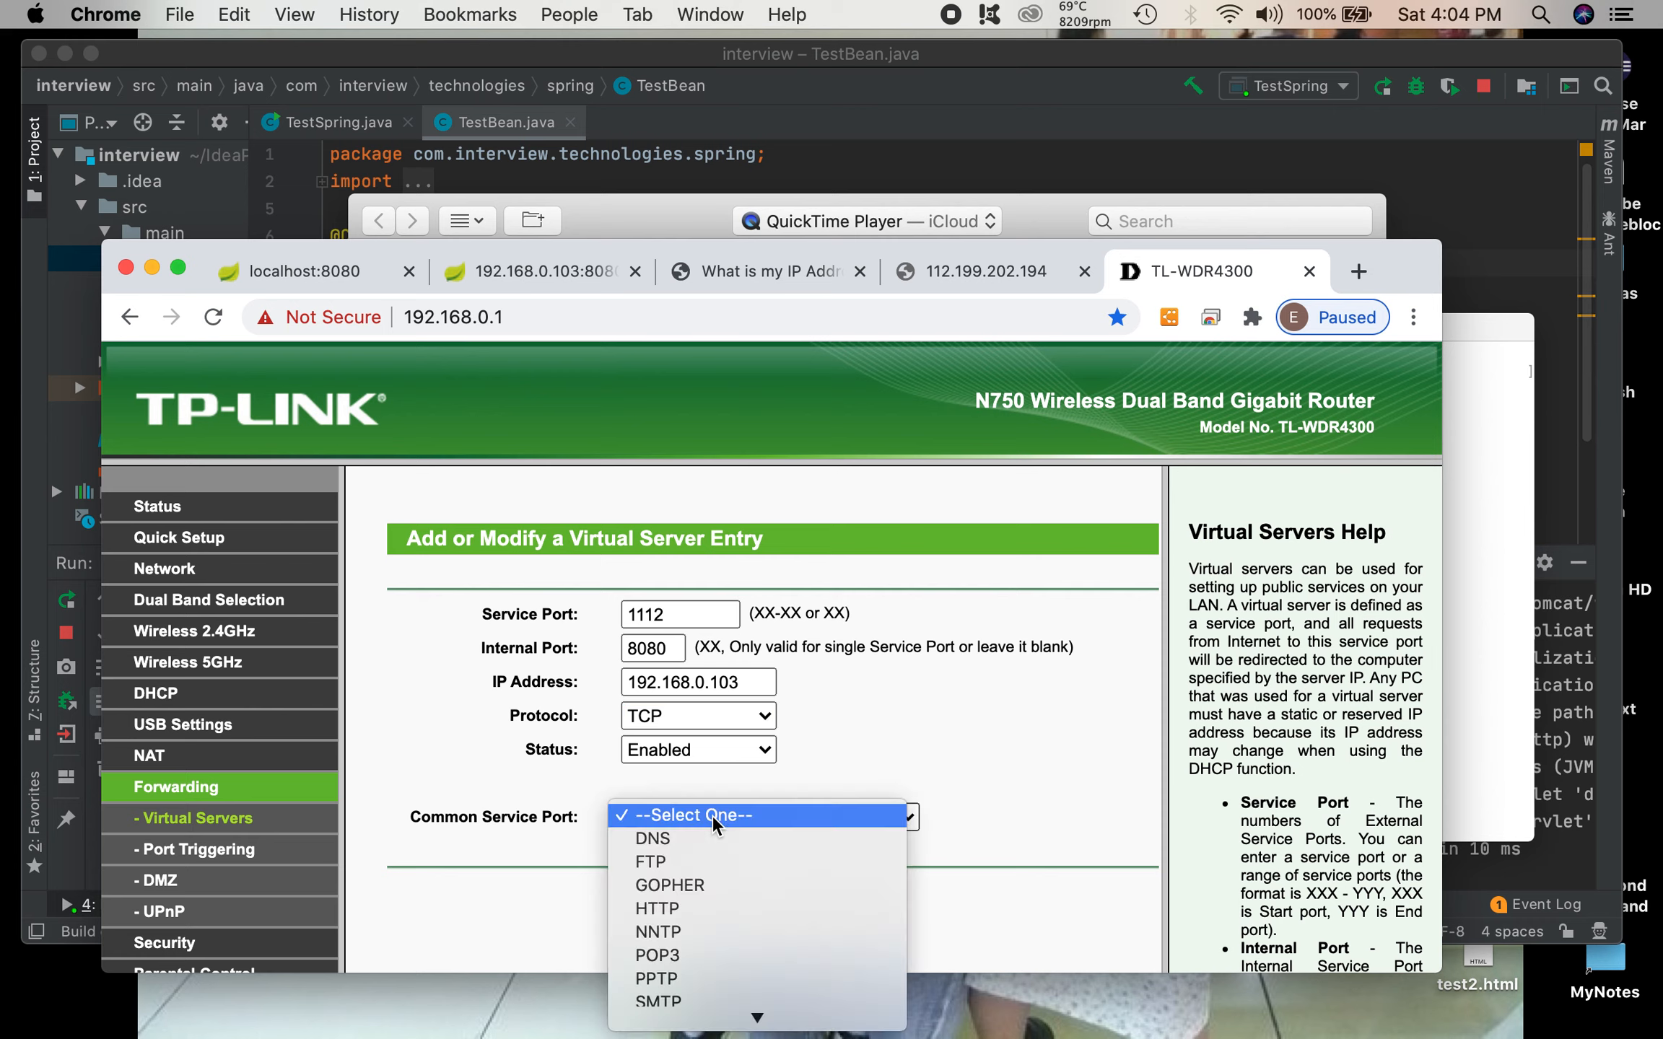
{"action": "left_click", "coordinate": [697, 911]}
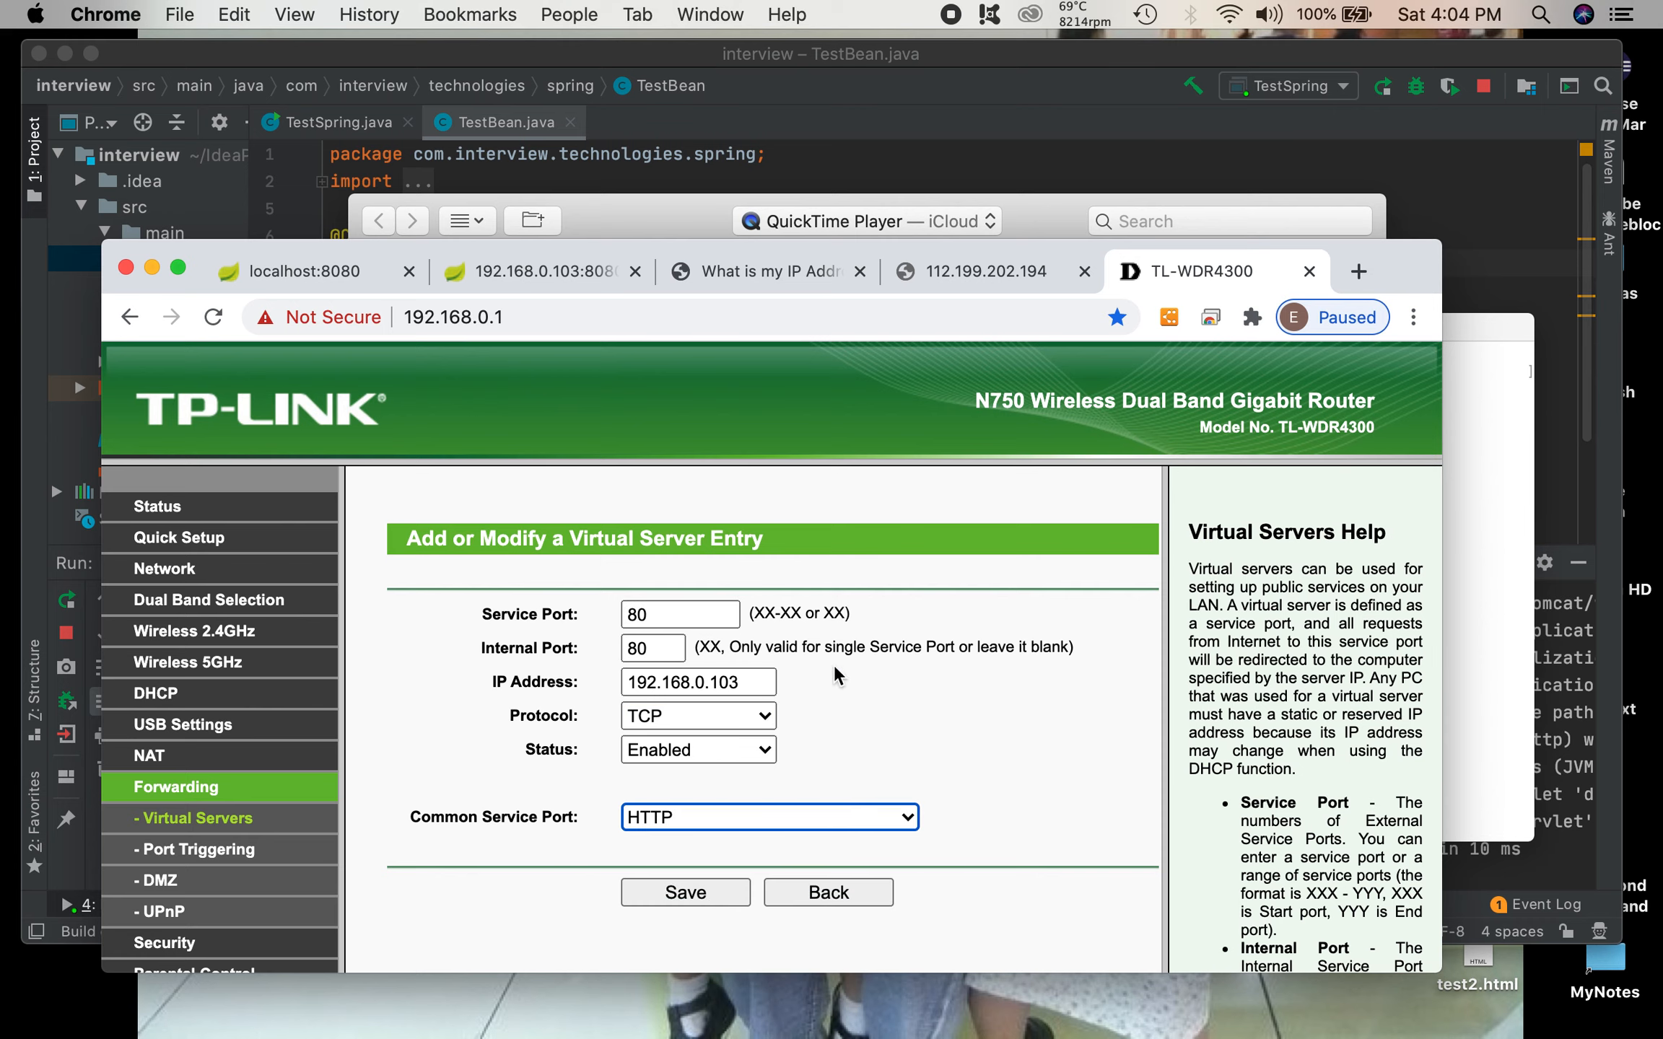
{"action": "left_click_drag", "start_coordinate": [676, 617], "coordinate": [609, 622]}
{"action": "type", "text": "1"}
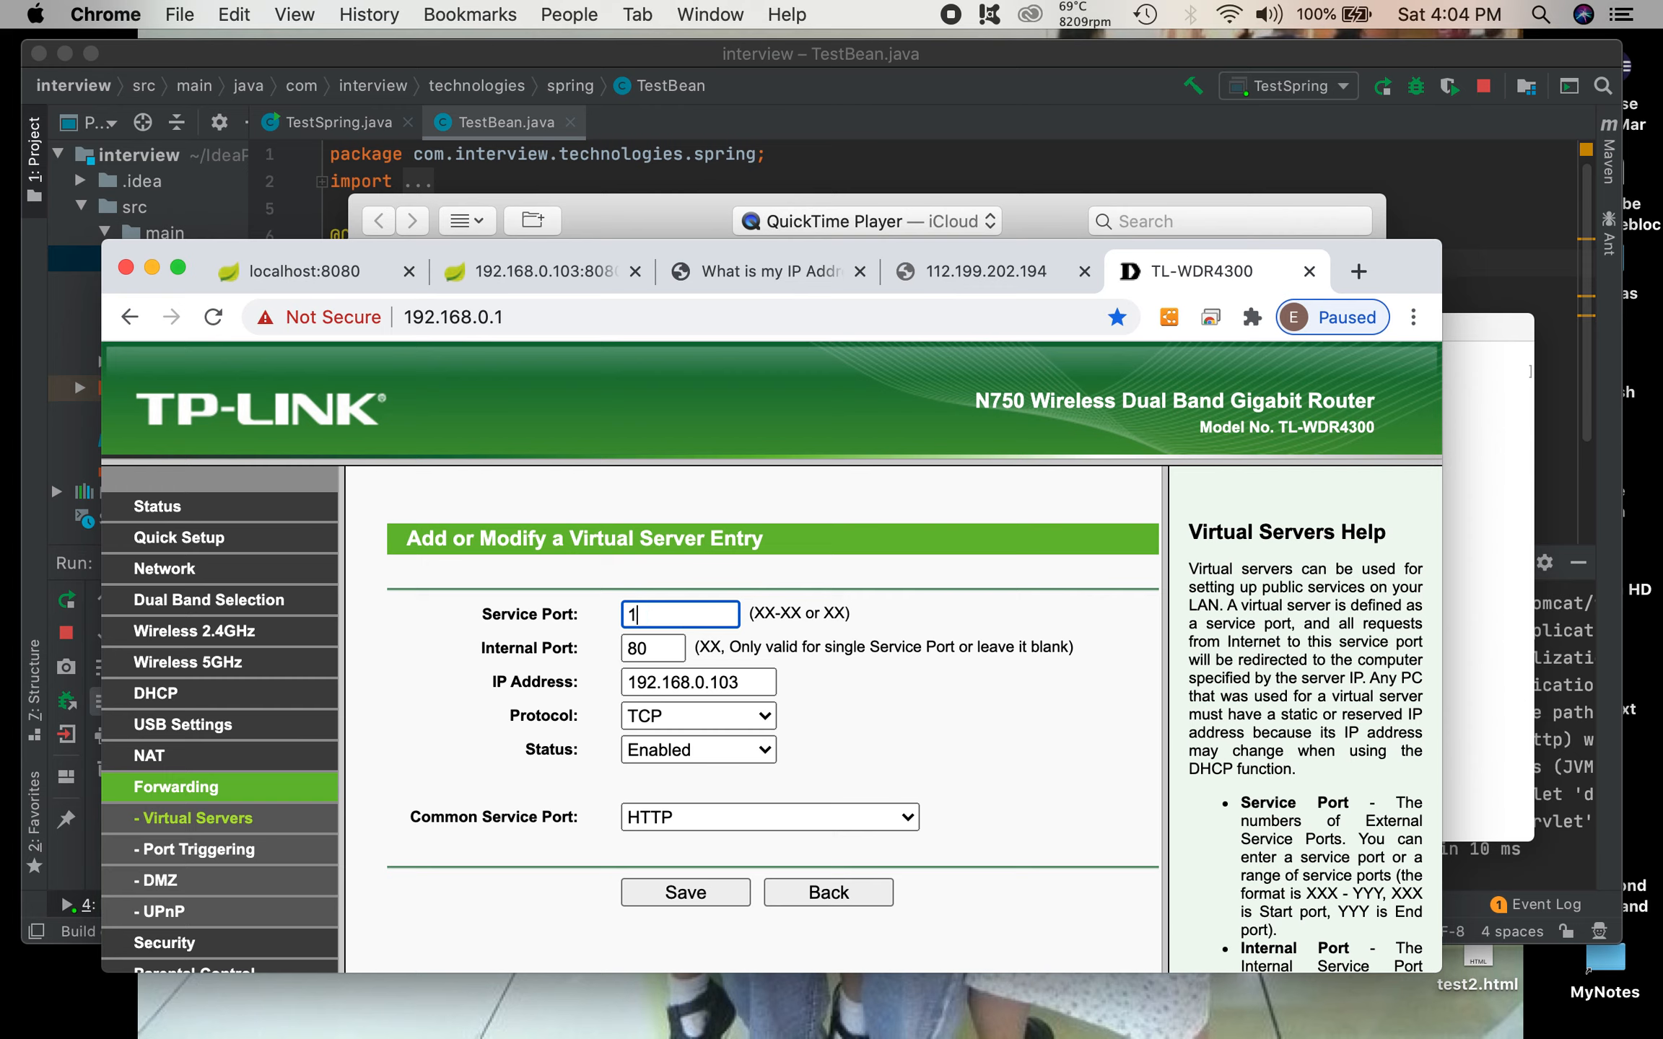
{"action": "type", "text": "112"}
{"action": "left_click", "coordinate": [652, 643]}
{"action": "type", "text": "80"}
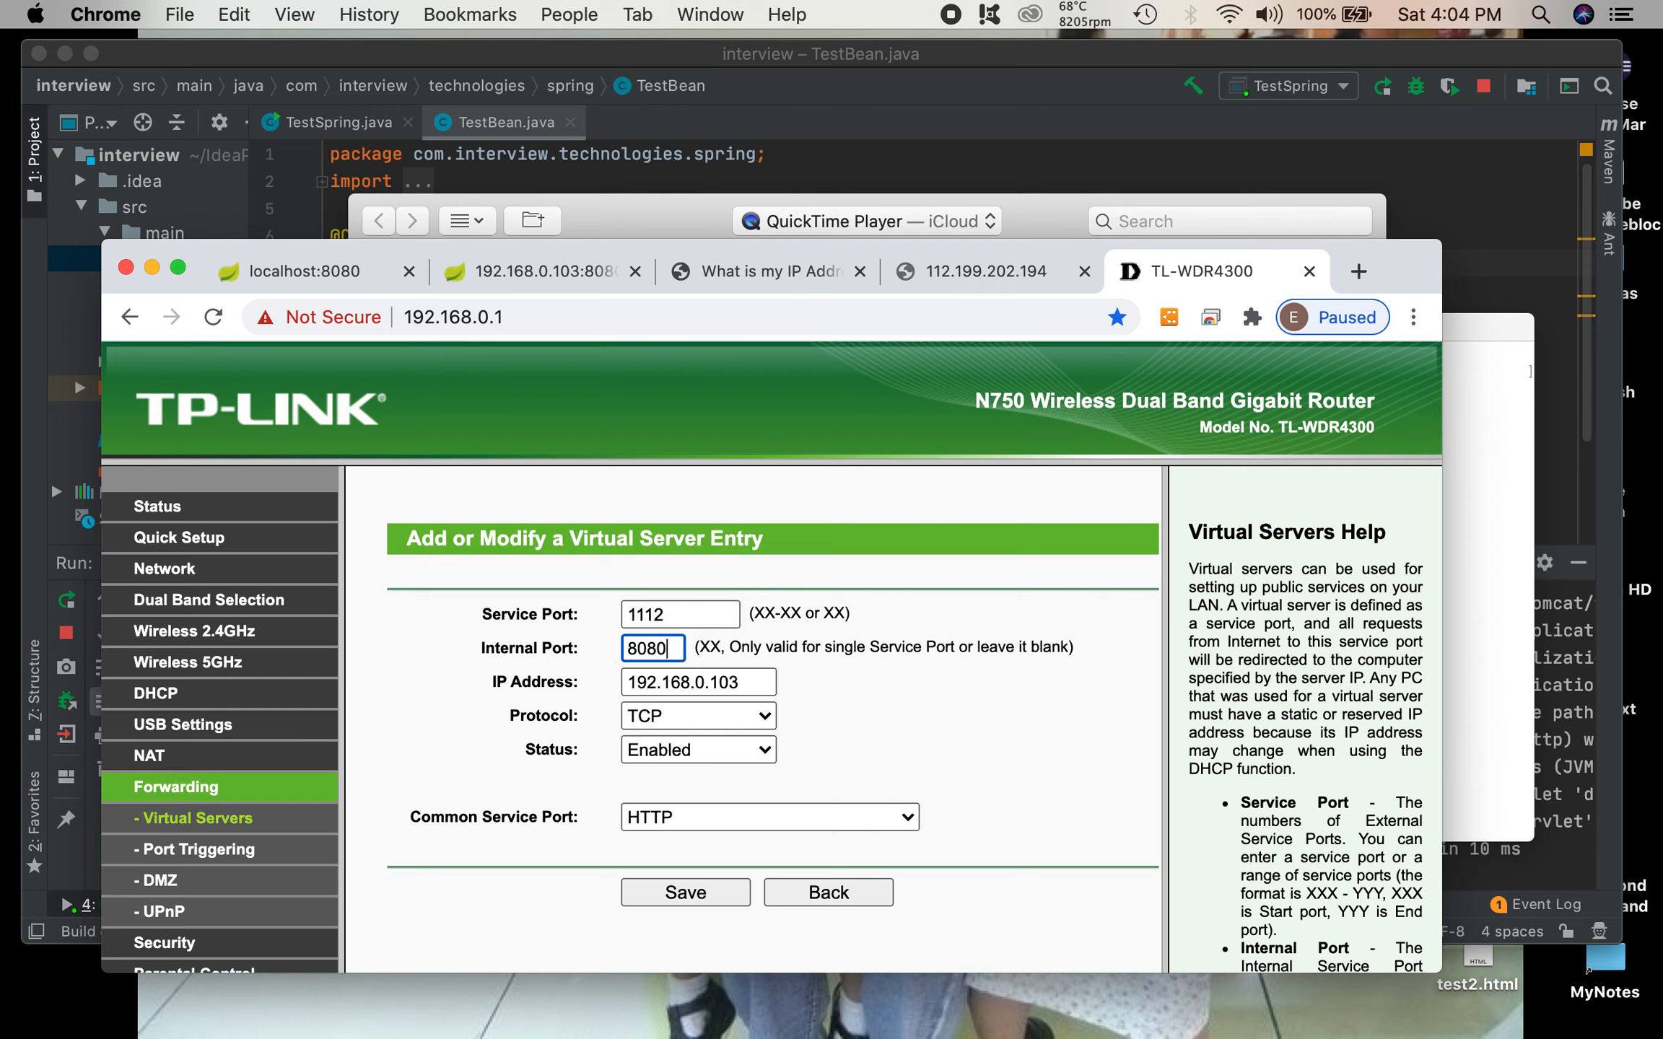
{"action": "left_click", "coordinate": [900, 724]}
Step: Check the entry's IP address and save the new virtual server entry
{"action": "left_click", "coordinate": [760, 683]}
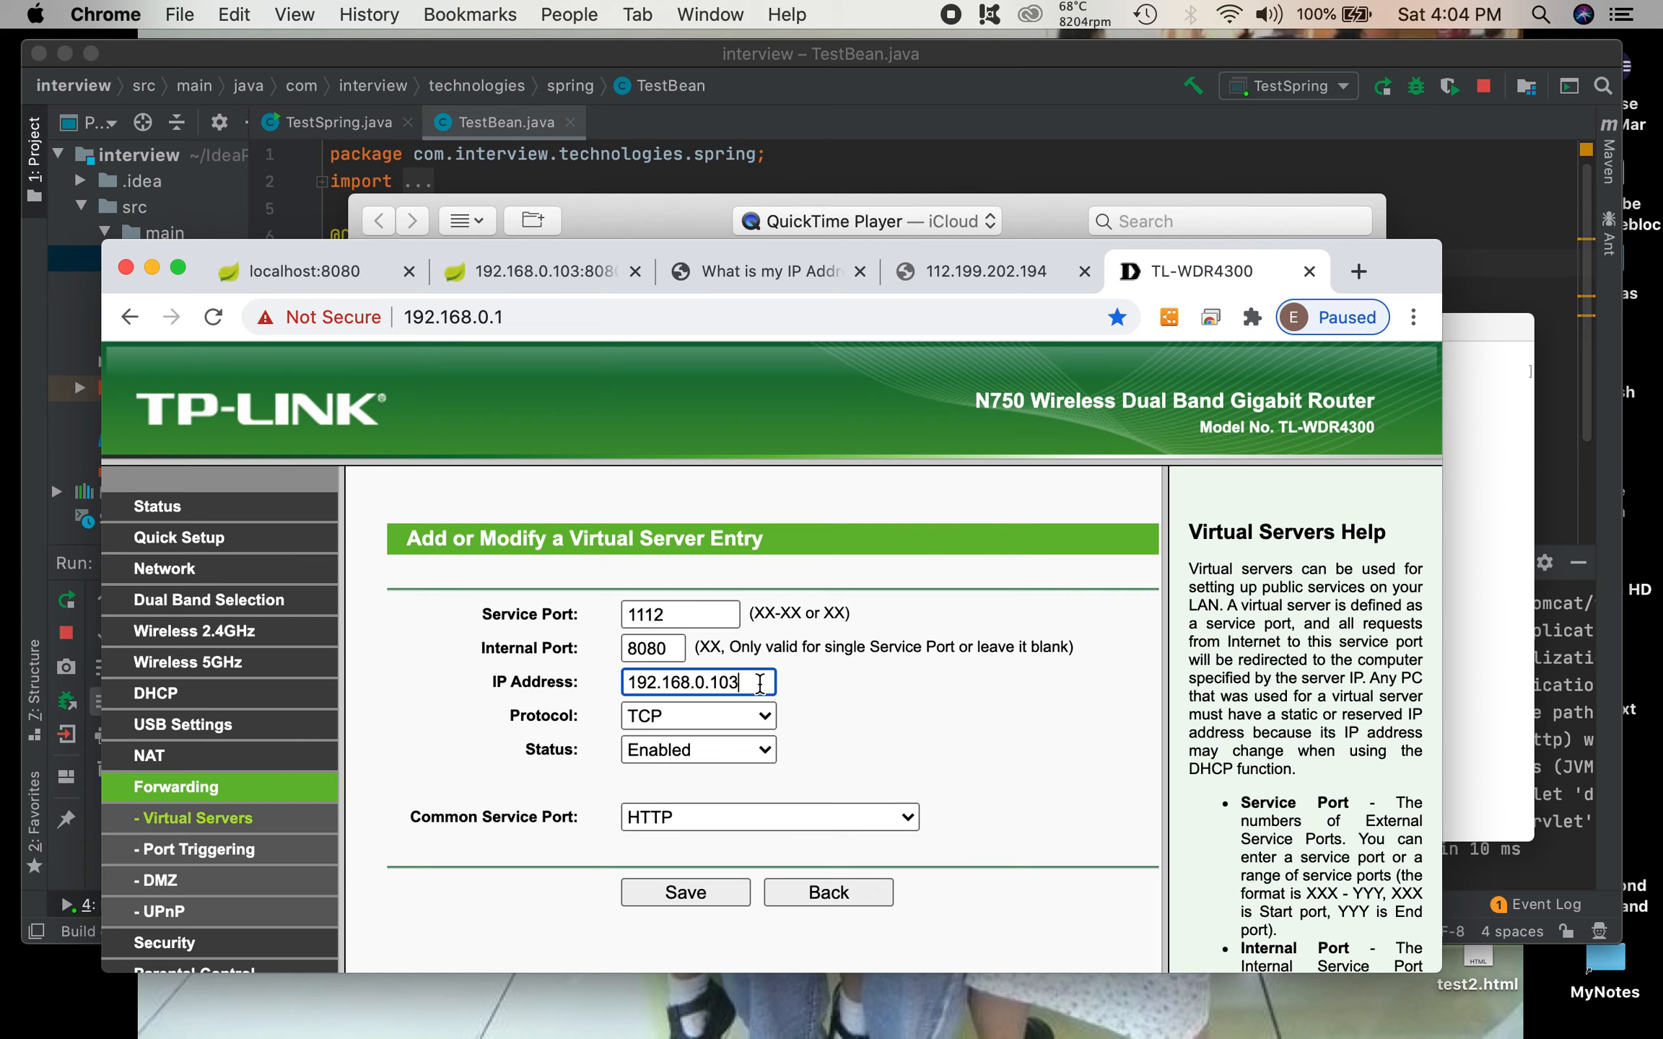
{"action": "left_click_drag", "start_coordinate": [760, 683], "coordinate": [622, 673]}
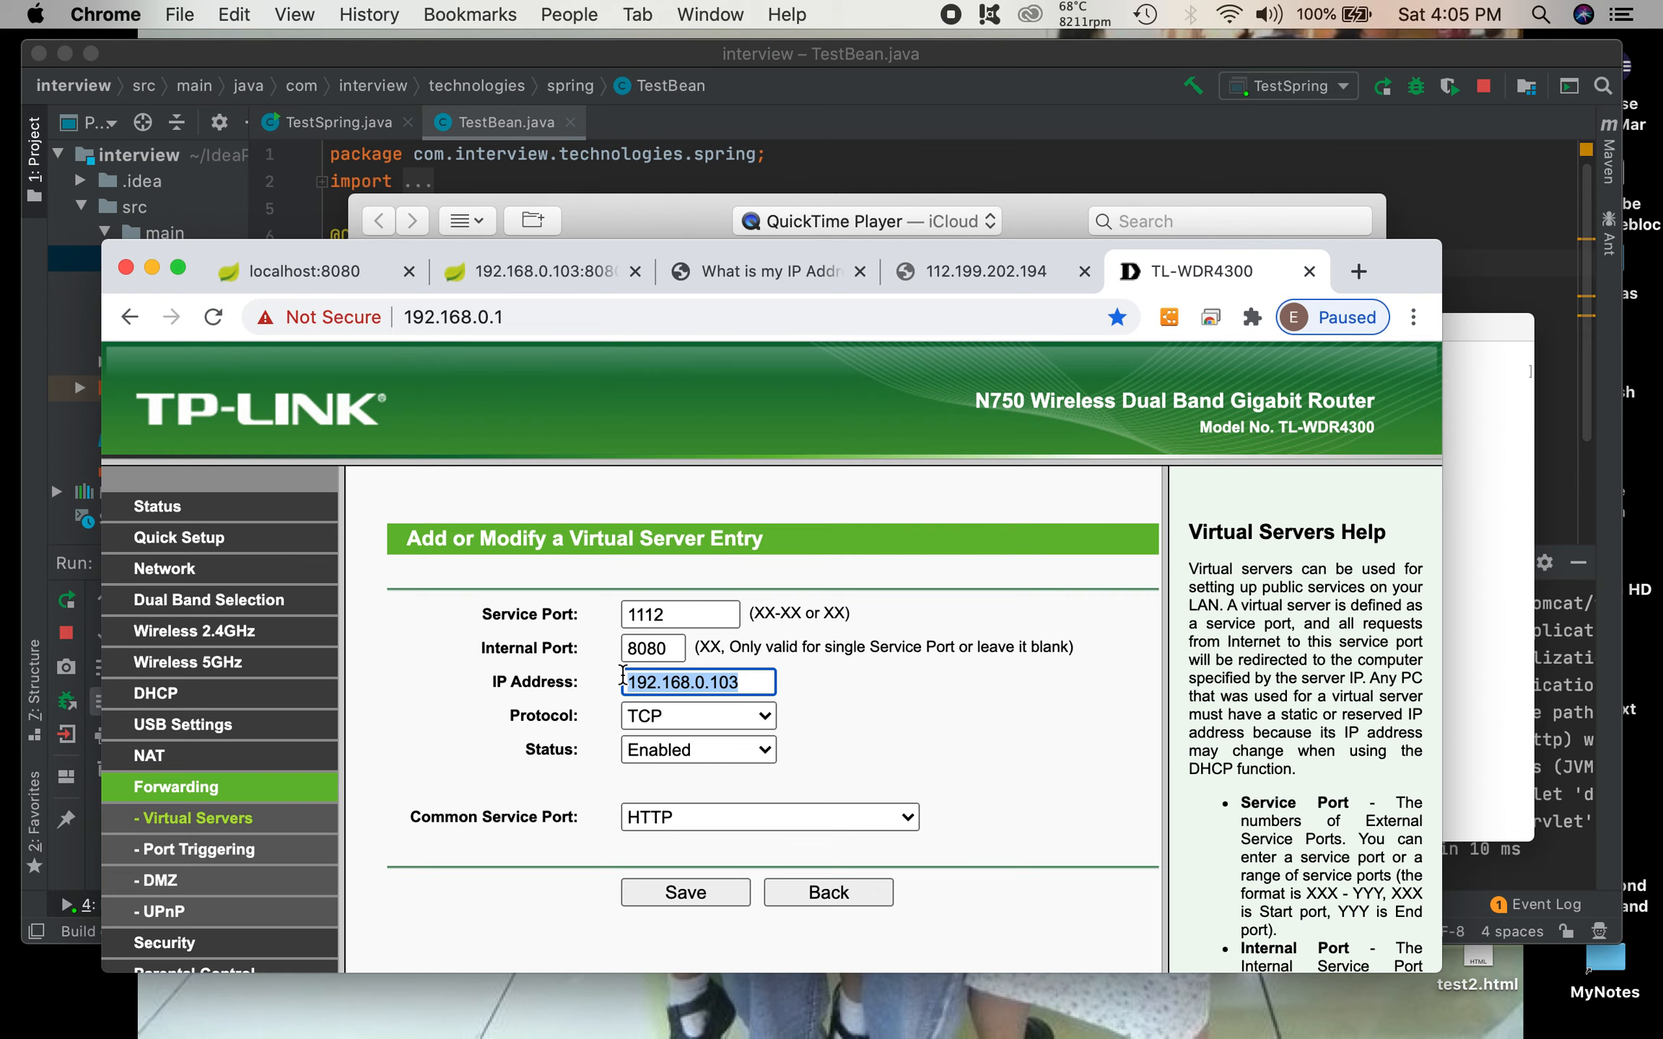
{"action": "left_click", "coordinate": [756, 690]}
{"action": "left_click_drag", "start_coordinate": [756, 689], "coordinate": [621, 682]}
{"action": "left_click_drag", "start_coordinate": [760, 685], "coordinate": [636, 668]}
{"action": "left_click", "coordinate": [894, 679]}
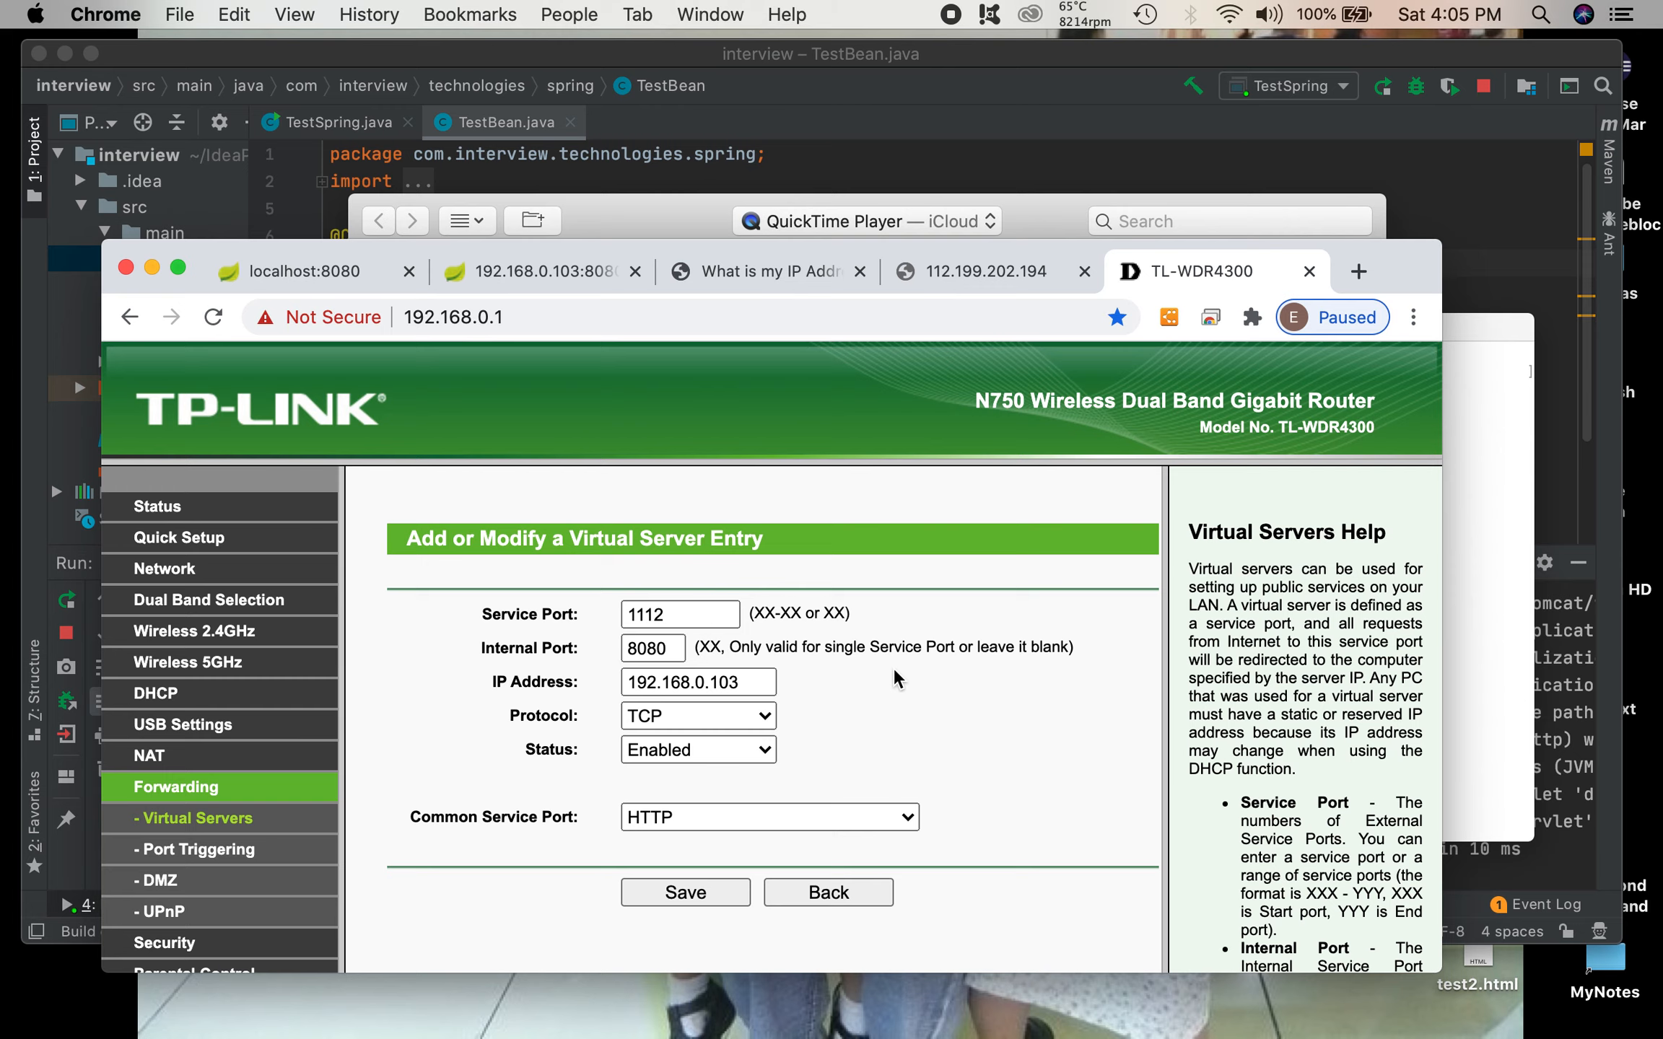
{"action": "left_click_drag", "start_coordinate": [769, 682], "coordinate": [605, 680]}
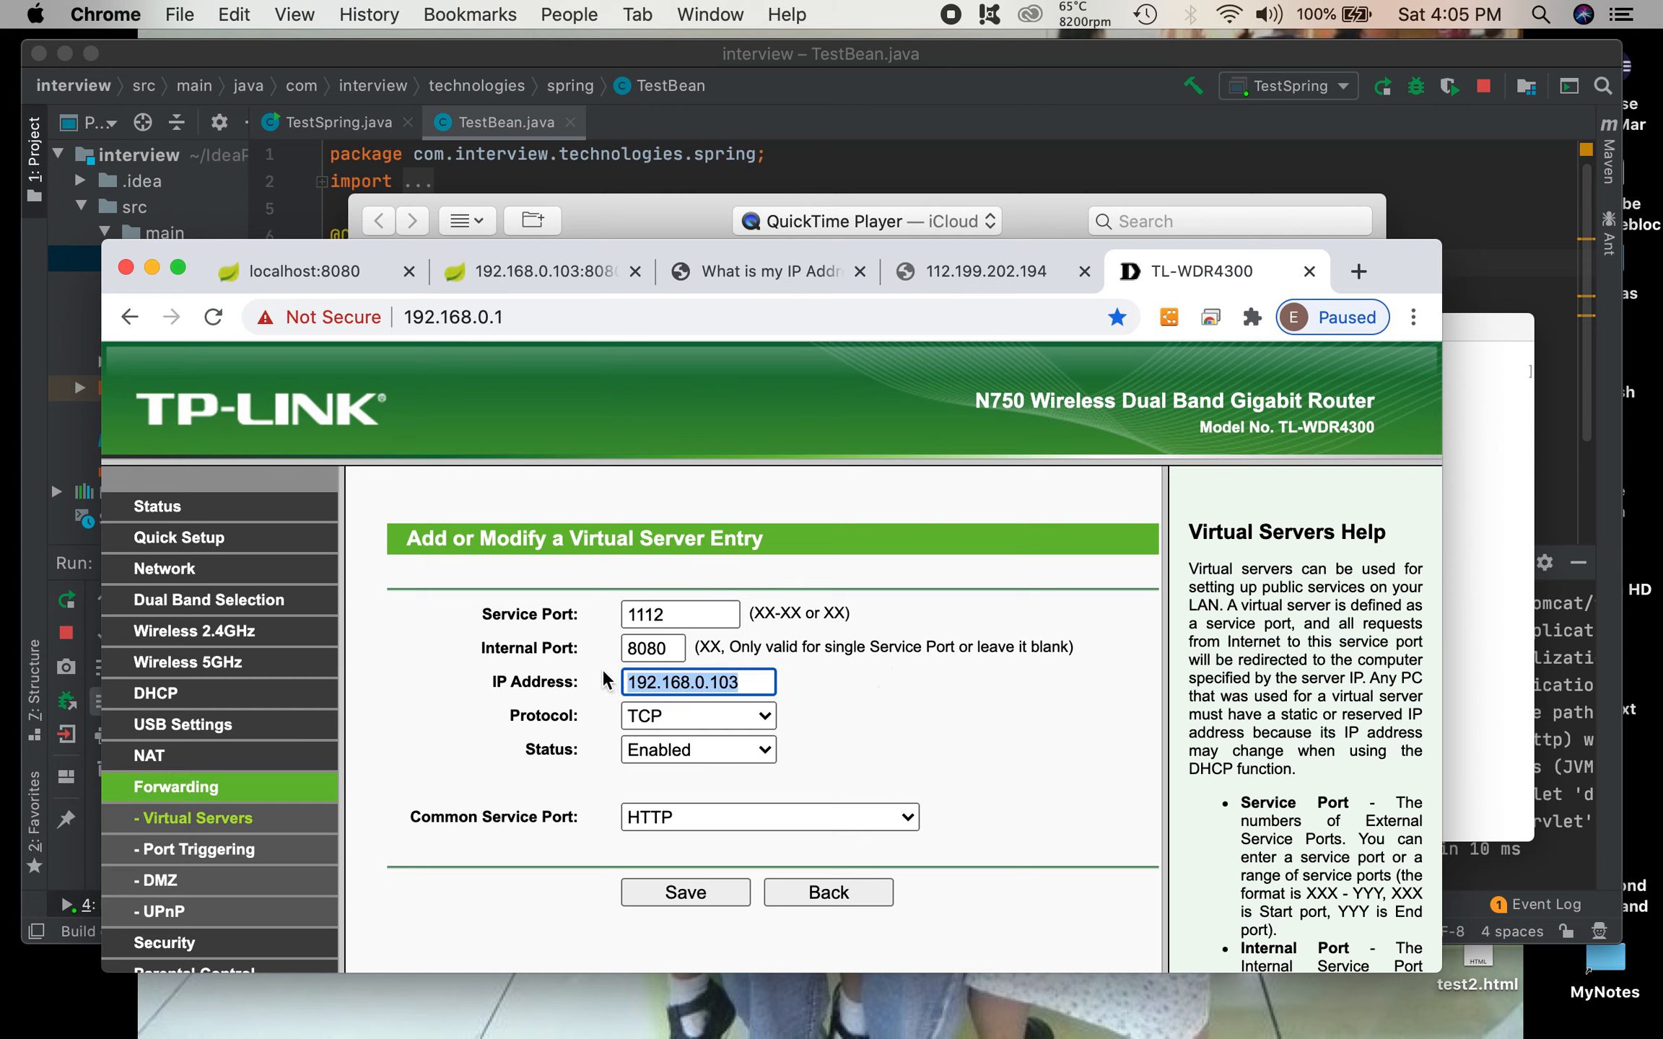
{"action": "left_click", "coordinate": [686, 892]}
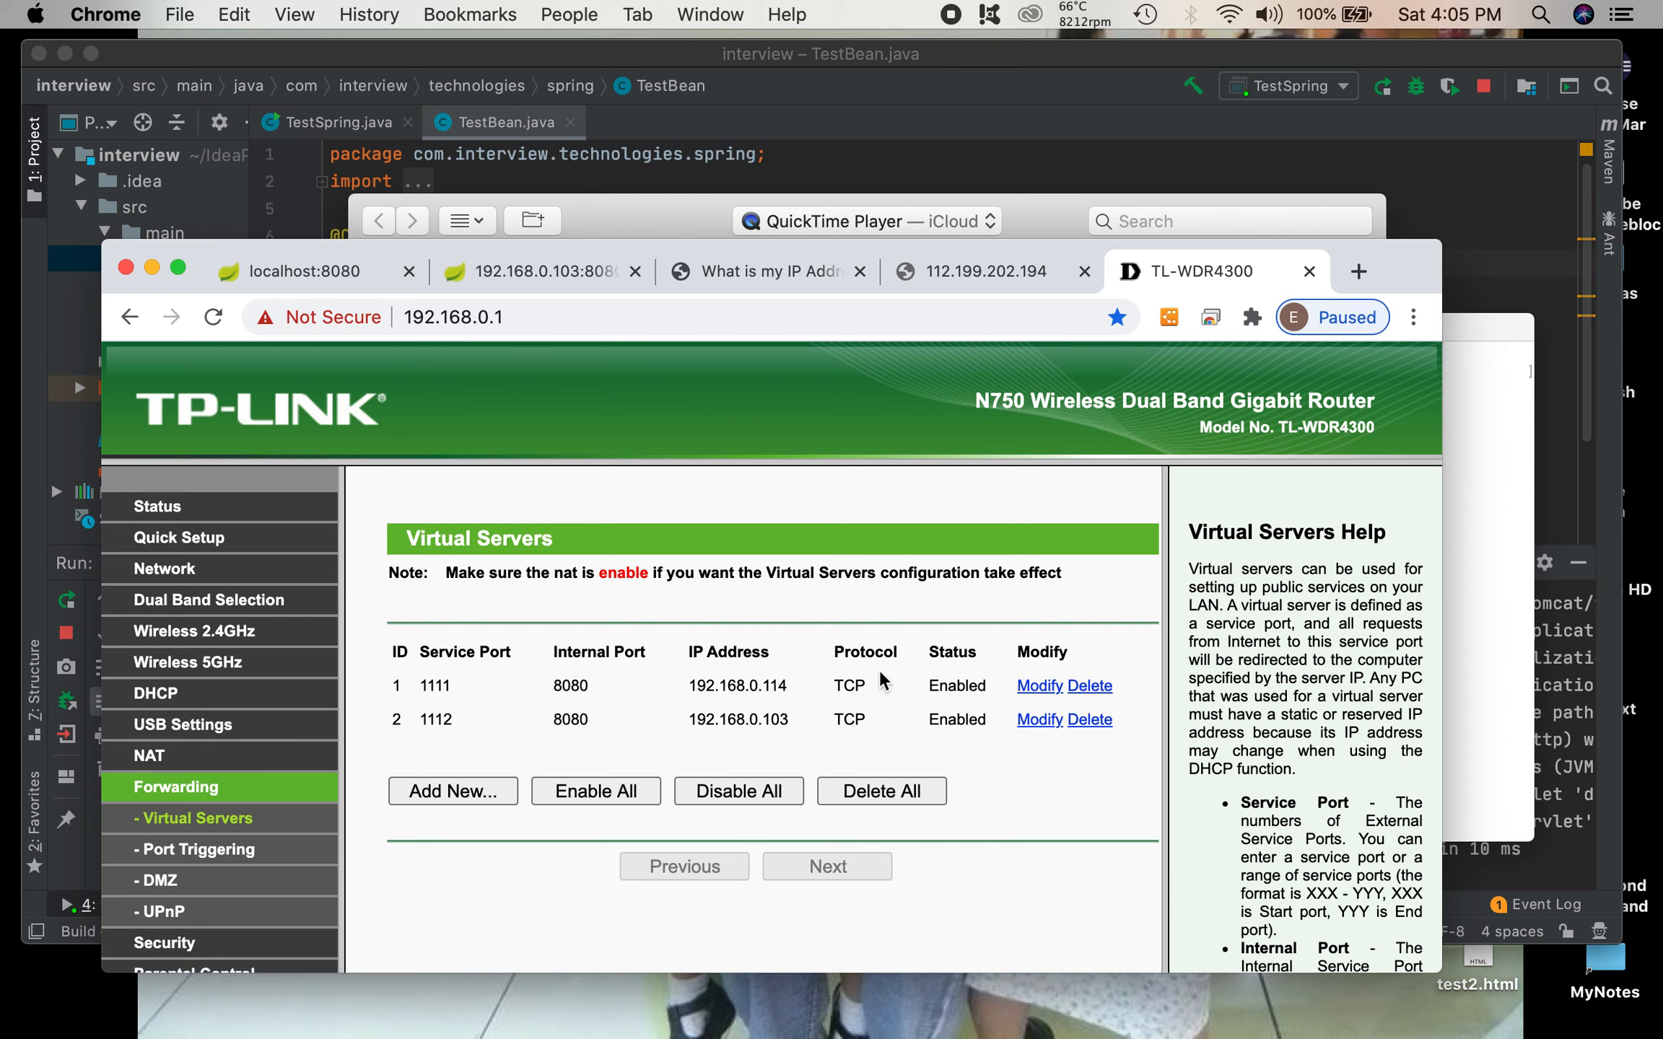
Step: Review the existing forwarding rule and the new rule's IP address in the Virtual Servers list
{"action": "left_click_drag", "start_coordinate": [433, 682], "coordinate": [989, 692]}
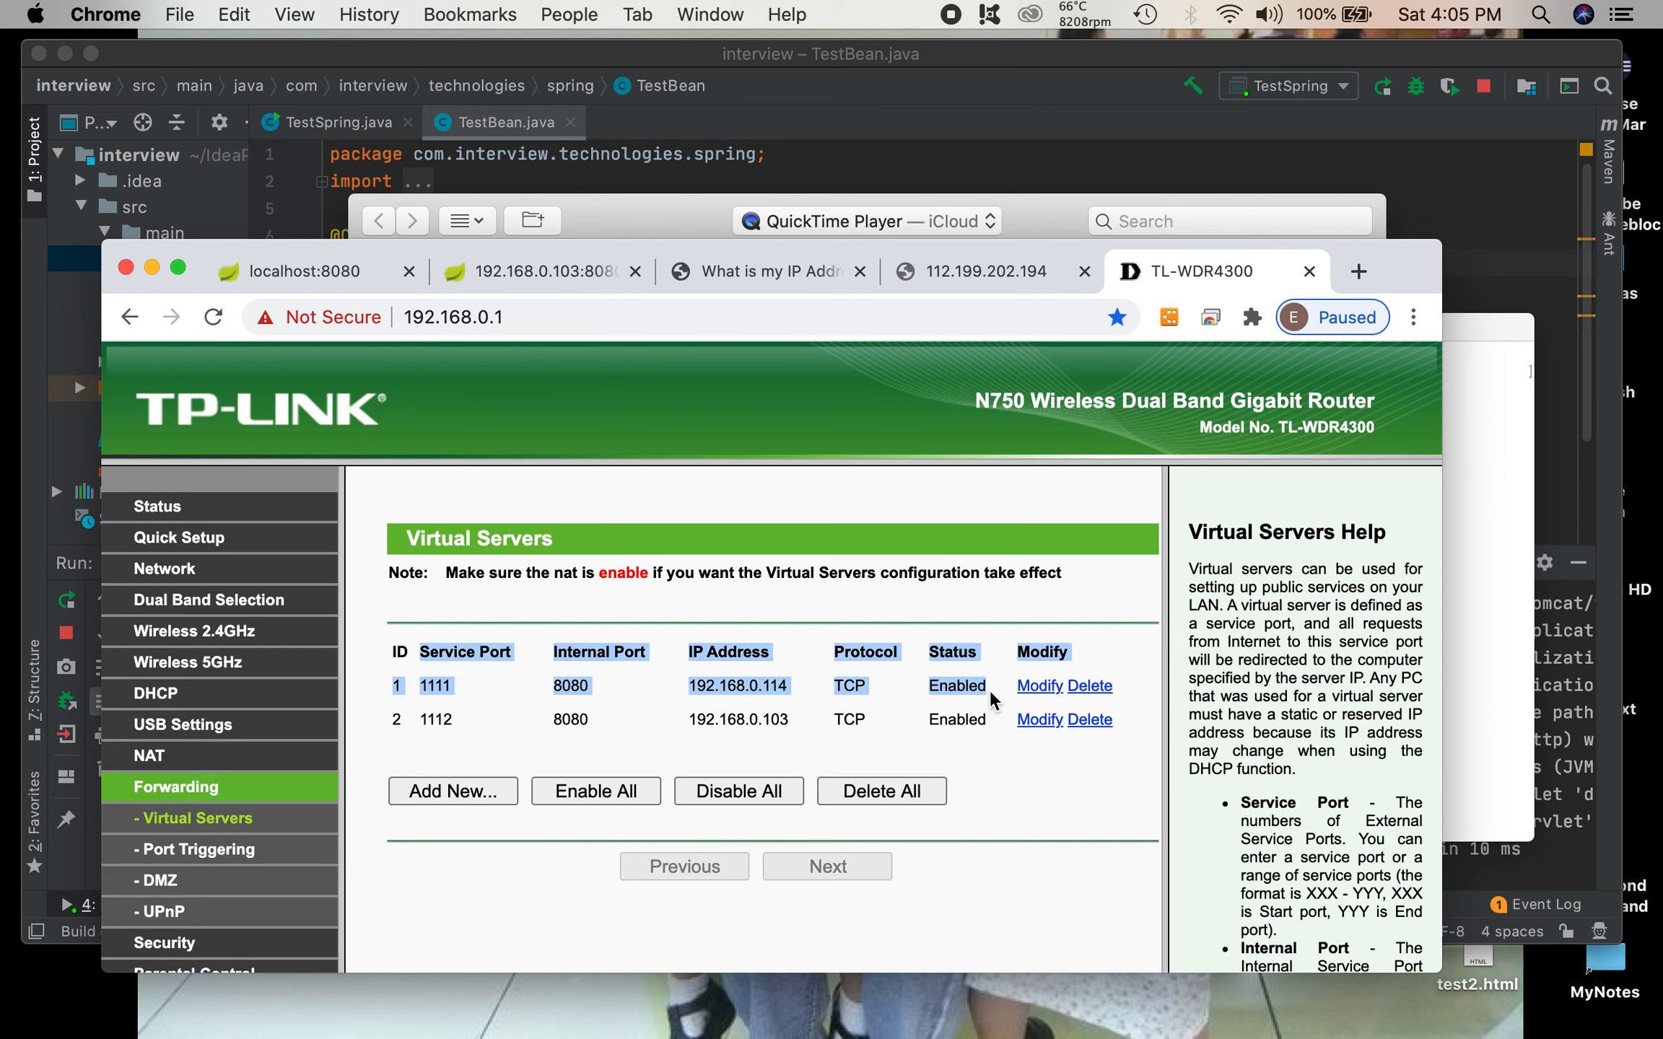
{"action": "left_click", "coordinate": [892, 682]}
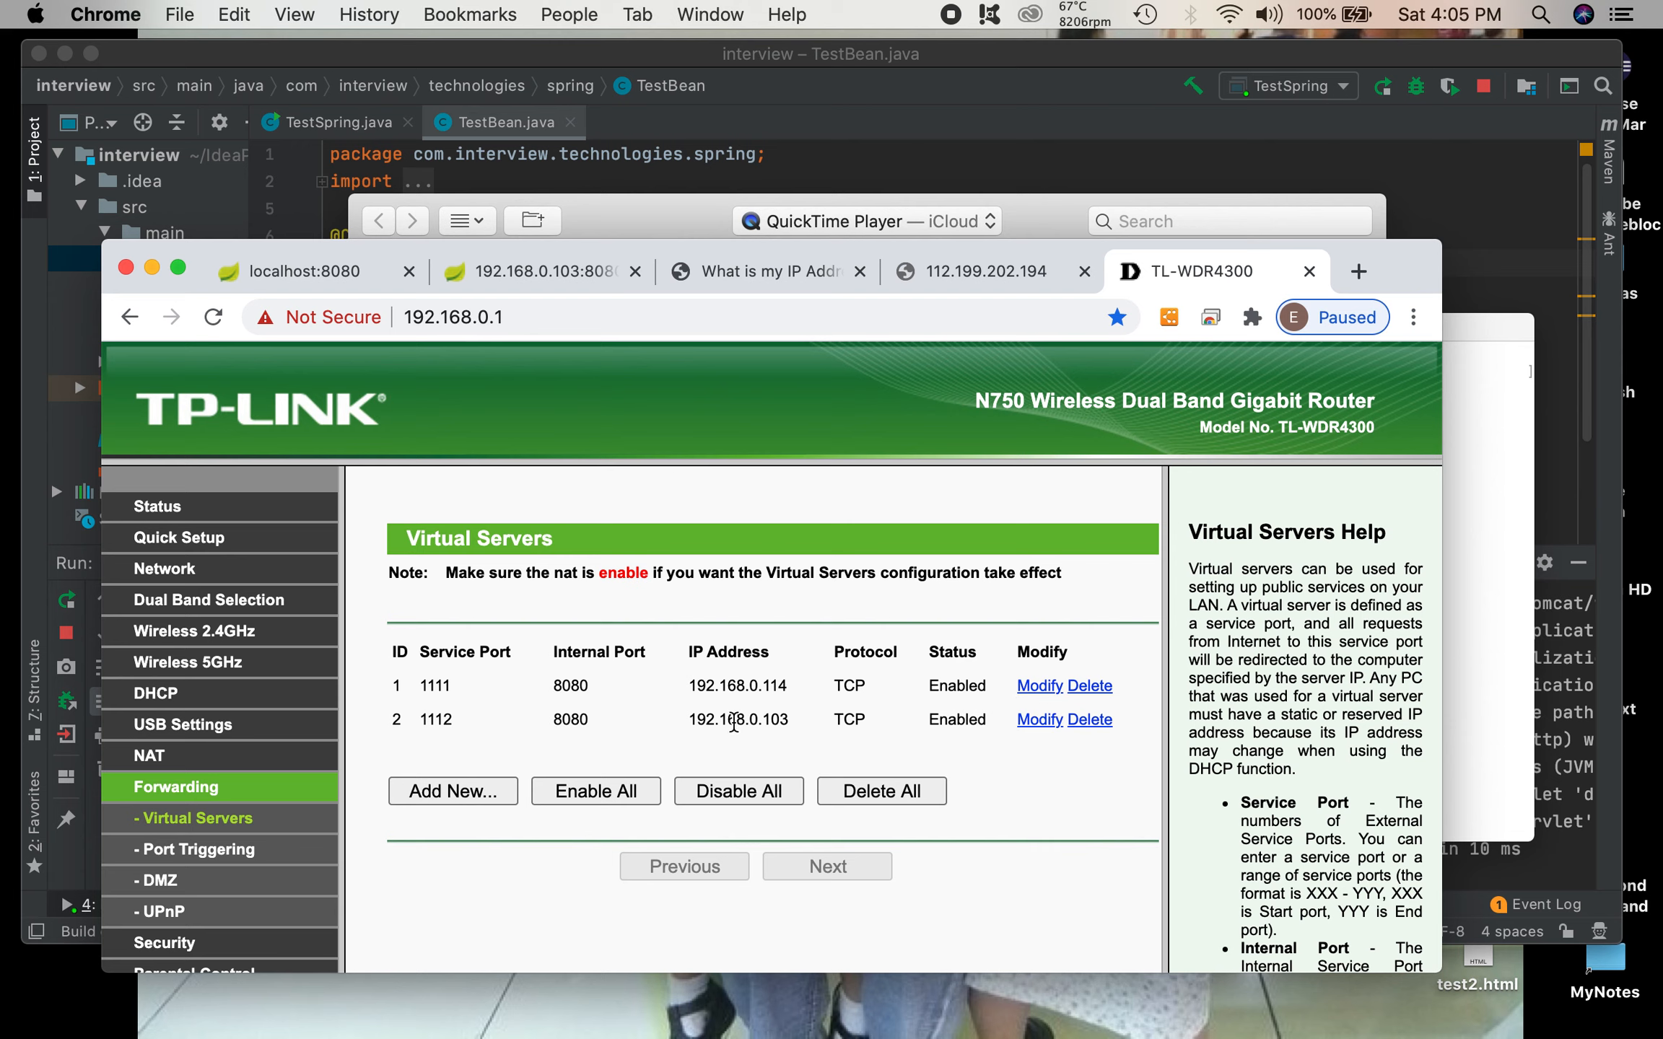
{"action": "left_click_drag", "start_coordinate": [790, 718], "coordinate": [619, 722]}
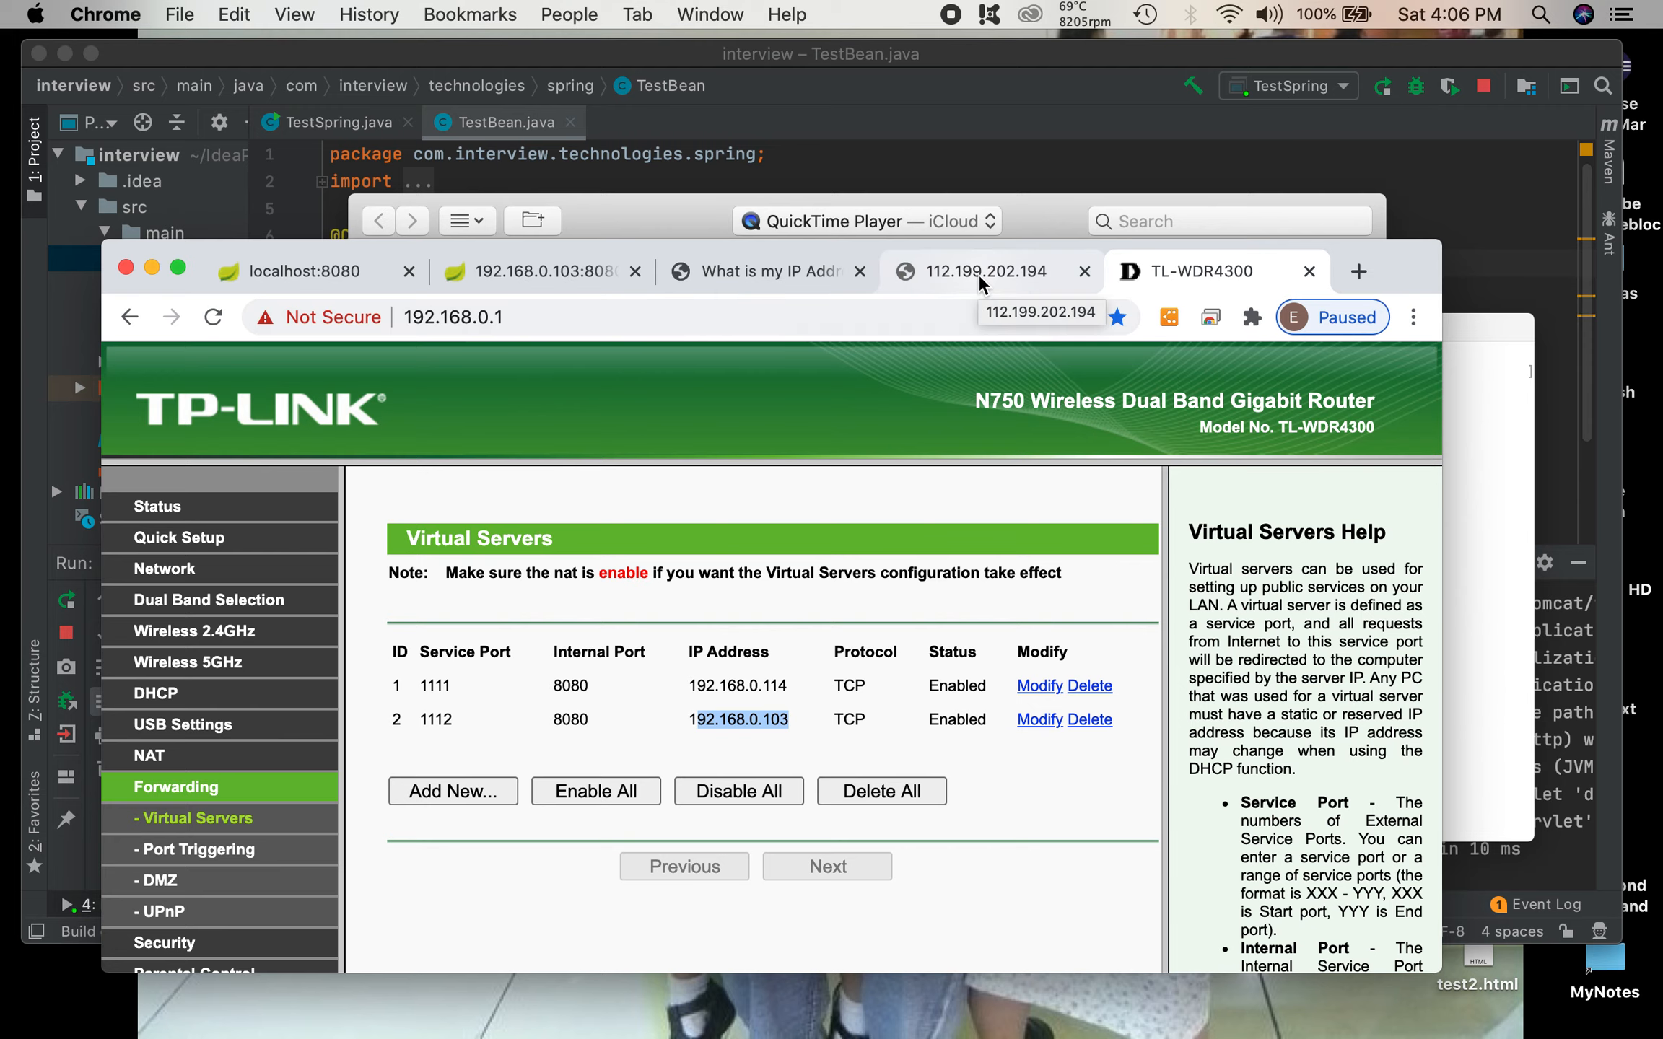
Step: Compare the port in the public IP page's URL with the service port of the forwarding rule for 192.168.0.103
{"action": "left_click", "coordinate": [999, 276]}
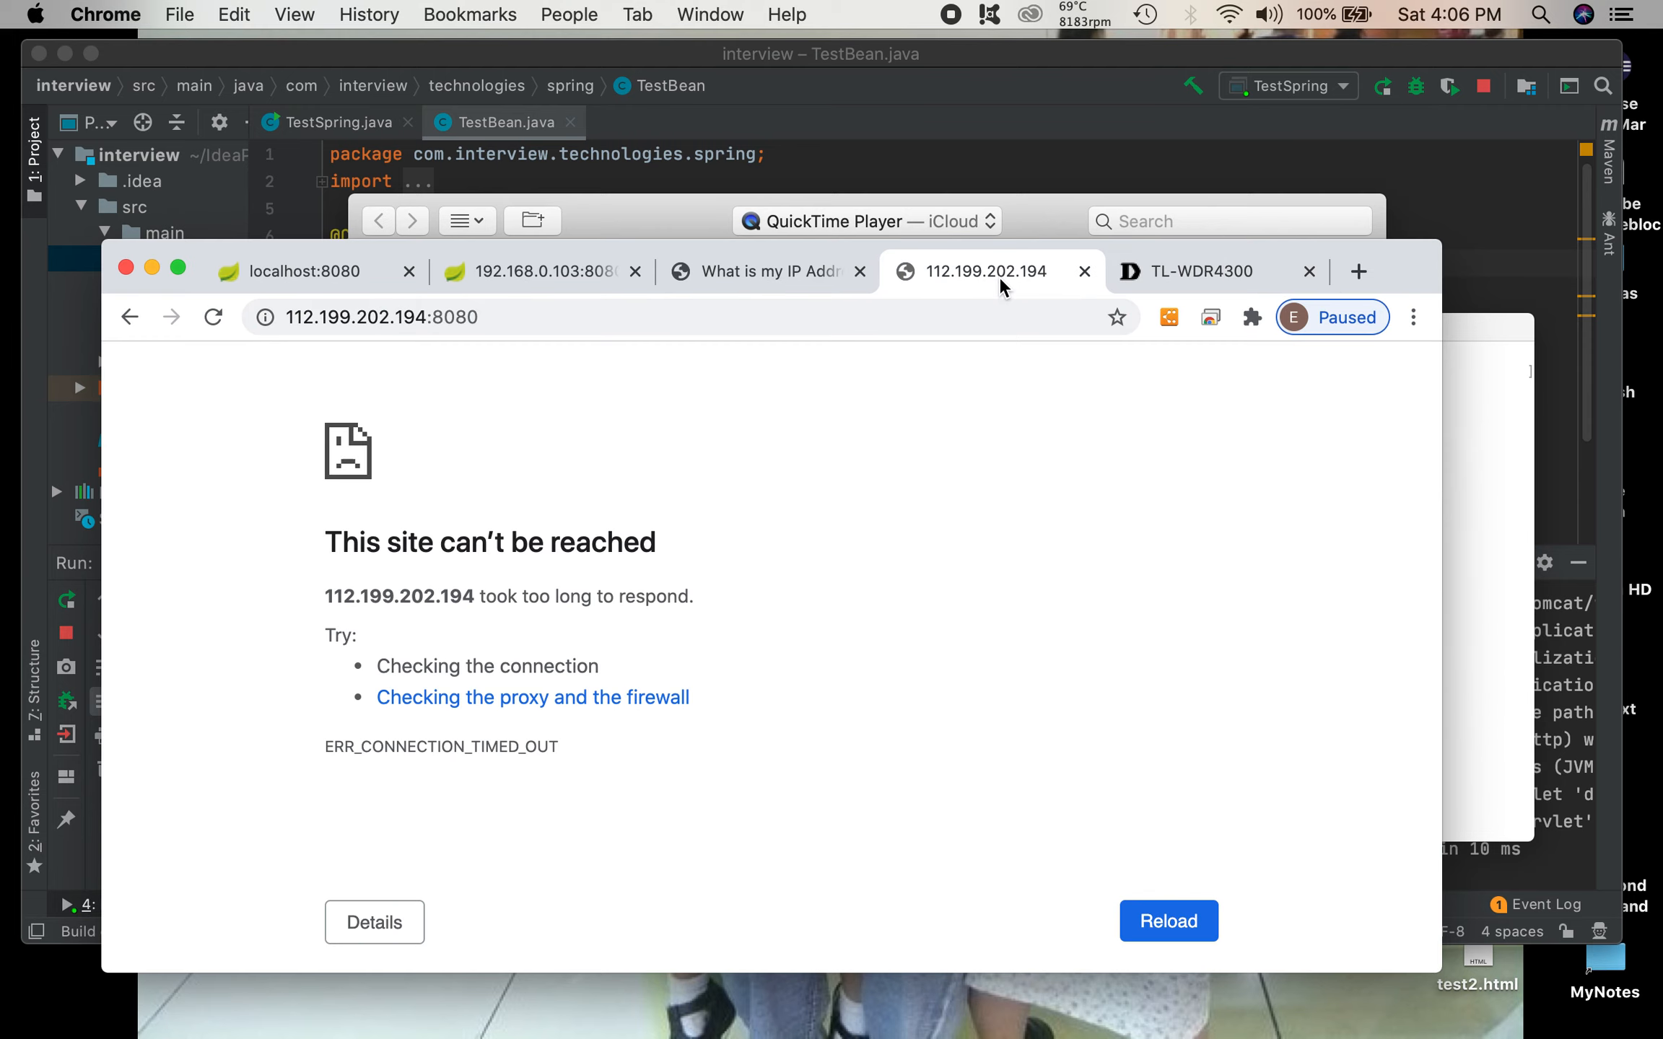
{"action": "left_click", "coordinate": [442, 317]}
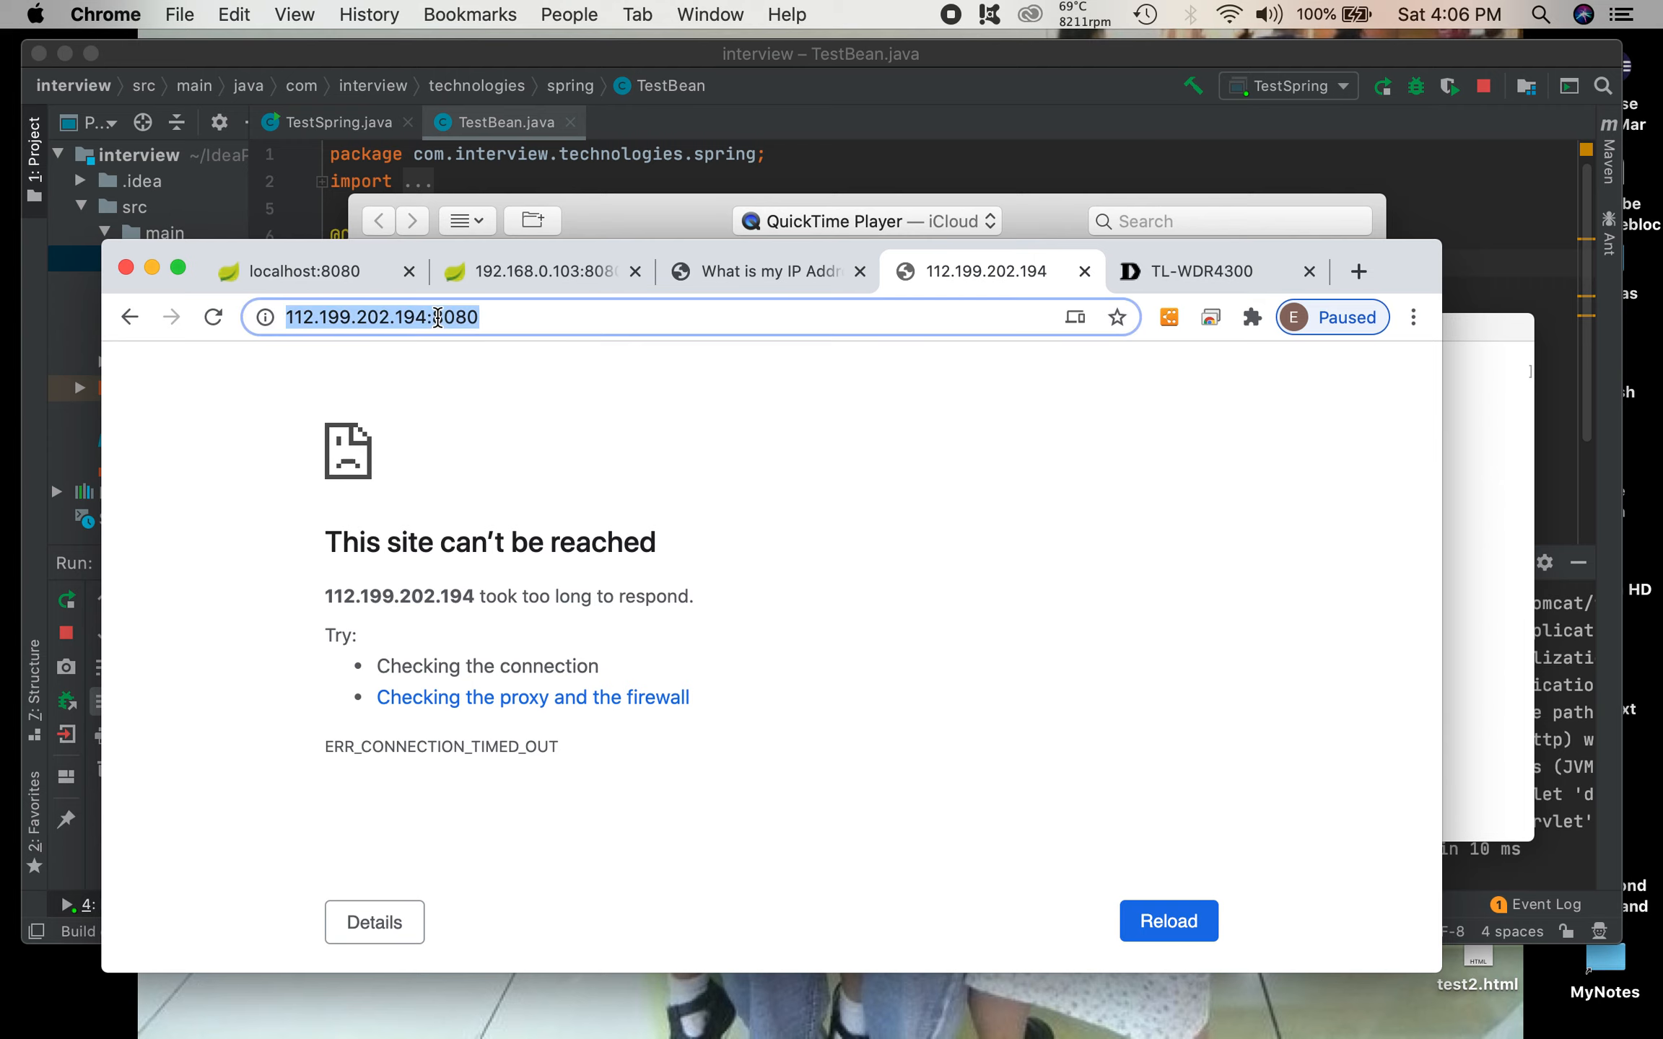
{"action": "left_click", "coordinate": [1225, 280]}
{"action": "left_click_drag", "start_coordinate": [453, 723], "coordinate": [417, 720]}
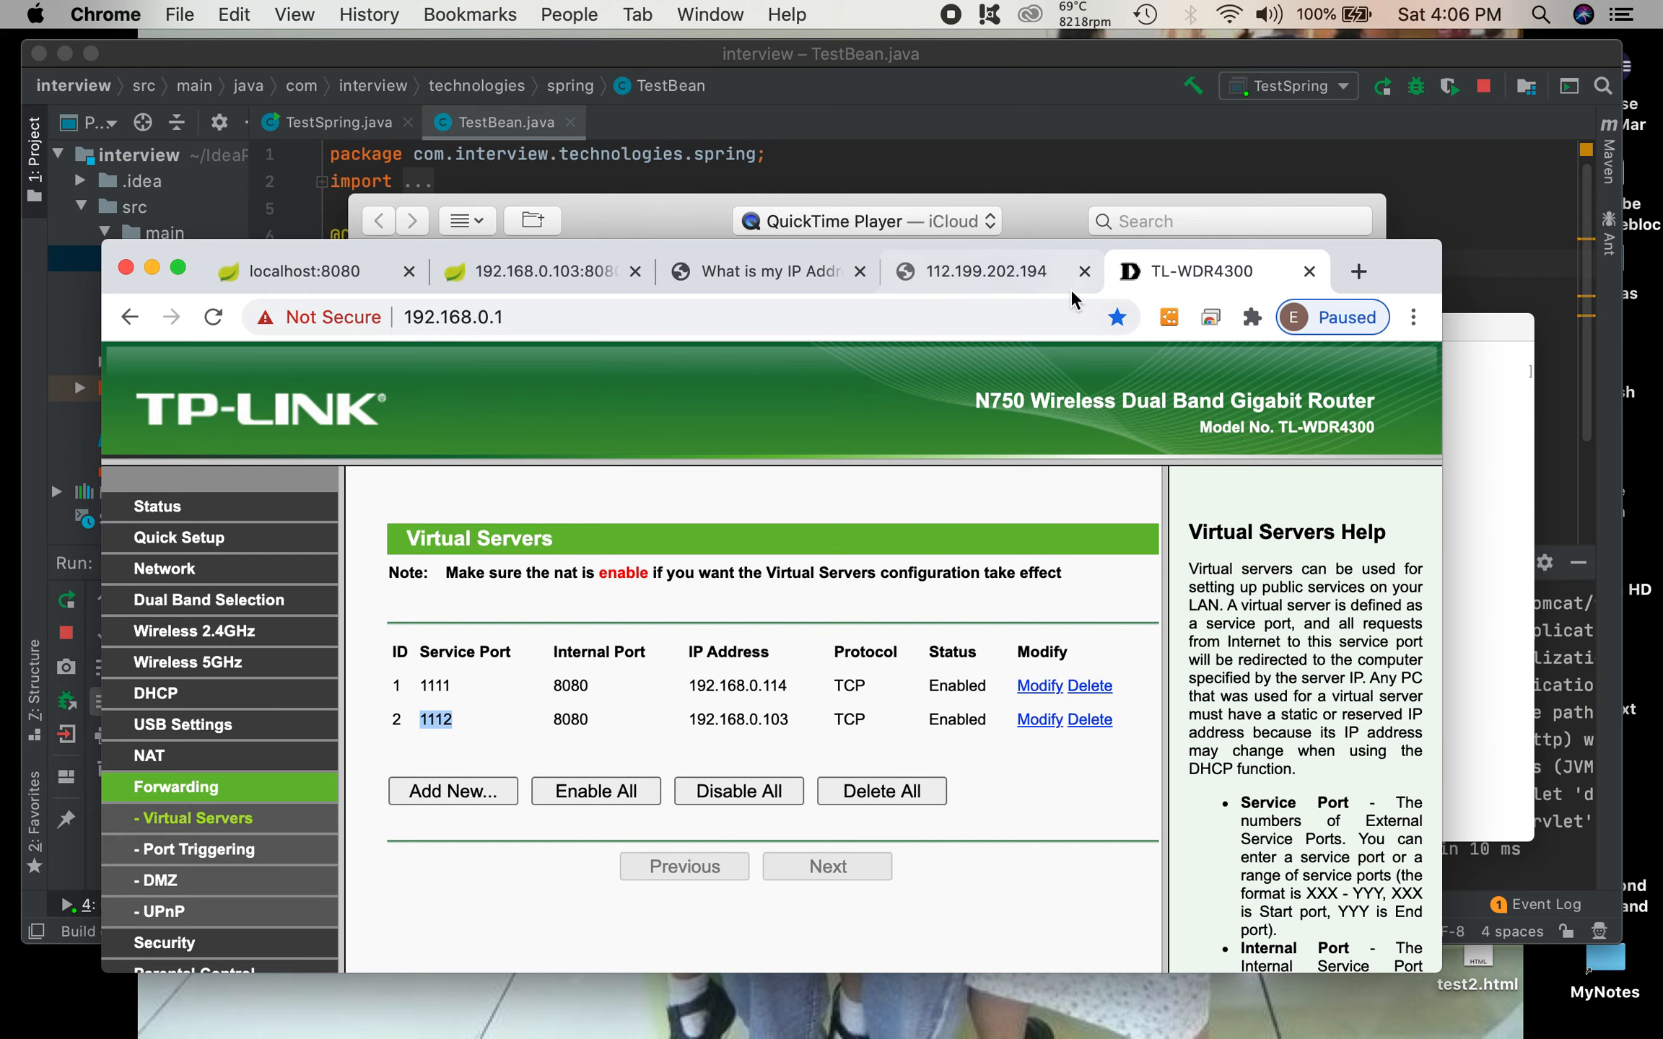
{"action": "left_click", "coordinate": [1021, 271]}
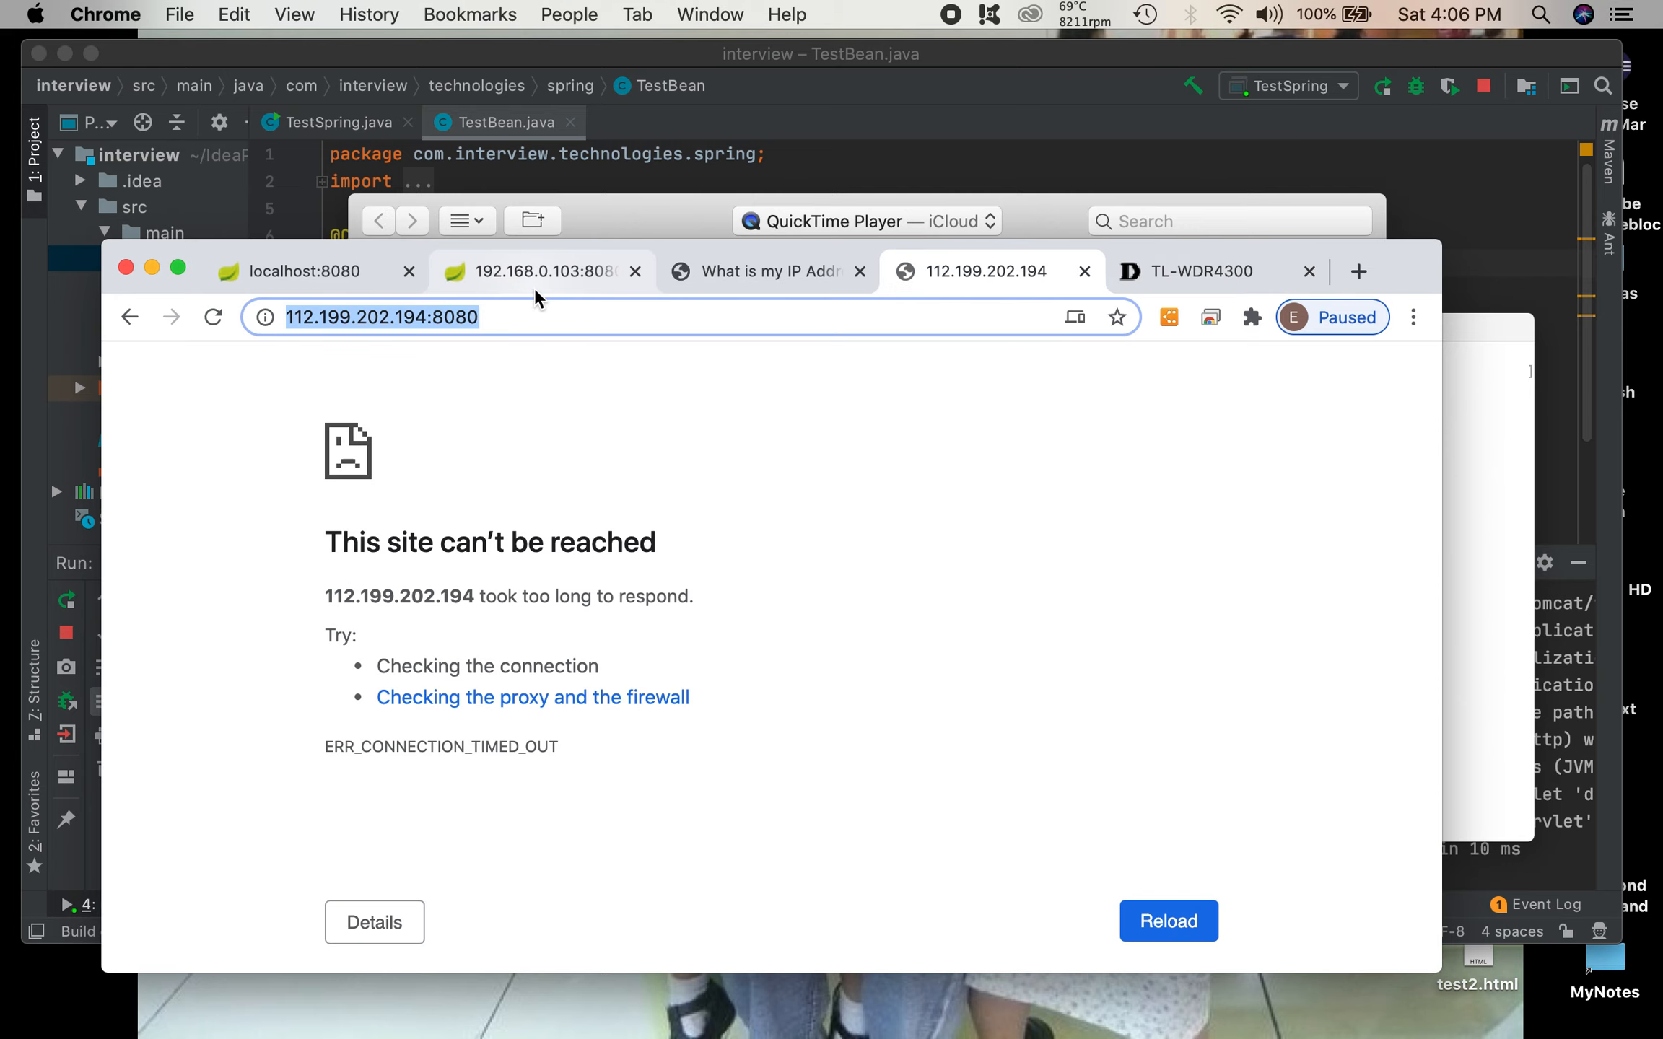
Step: Modify the virtual server entry for 192.168.0.103, setting its service port to 8080
{"action": "left_click", "coordinate": [1170, 267]}
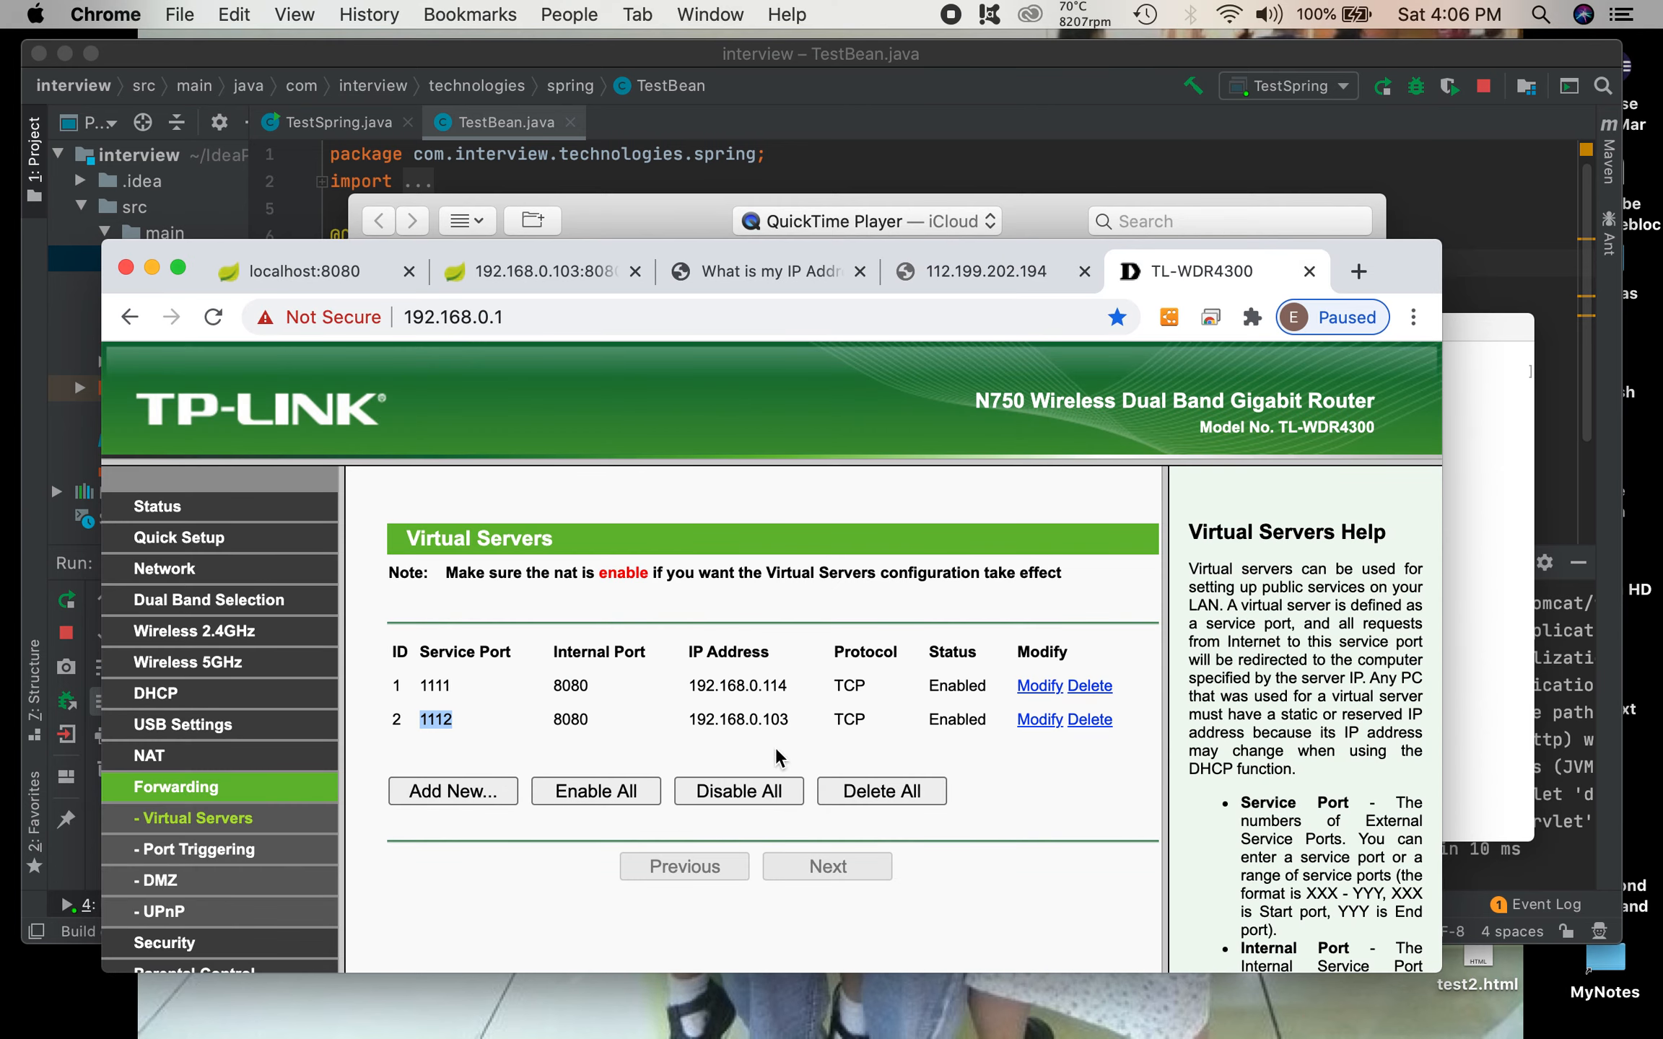
{"action": "left_click", "coordinate": [1040, 720]}
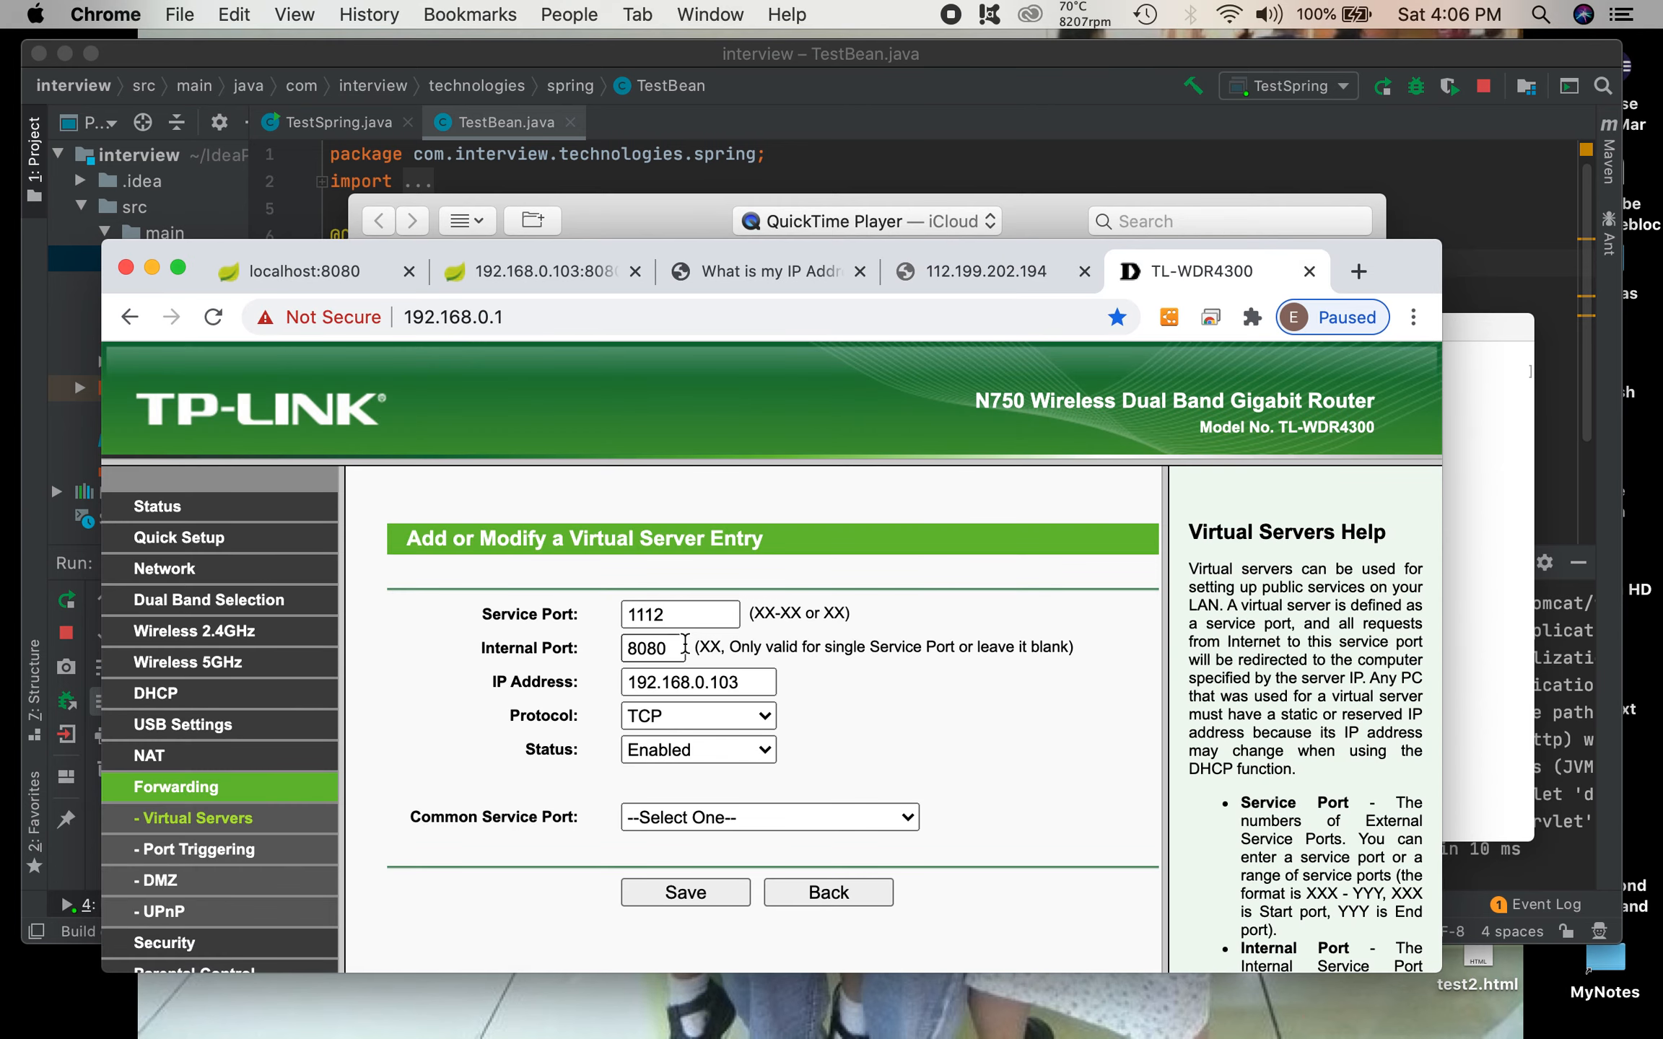
{"action": "double_click", "coordinate": [670, 614]}
{"action": "type", "text": "8080"}
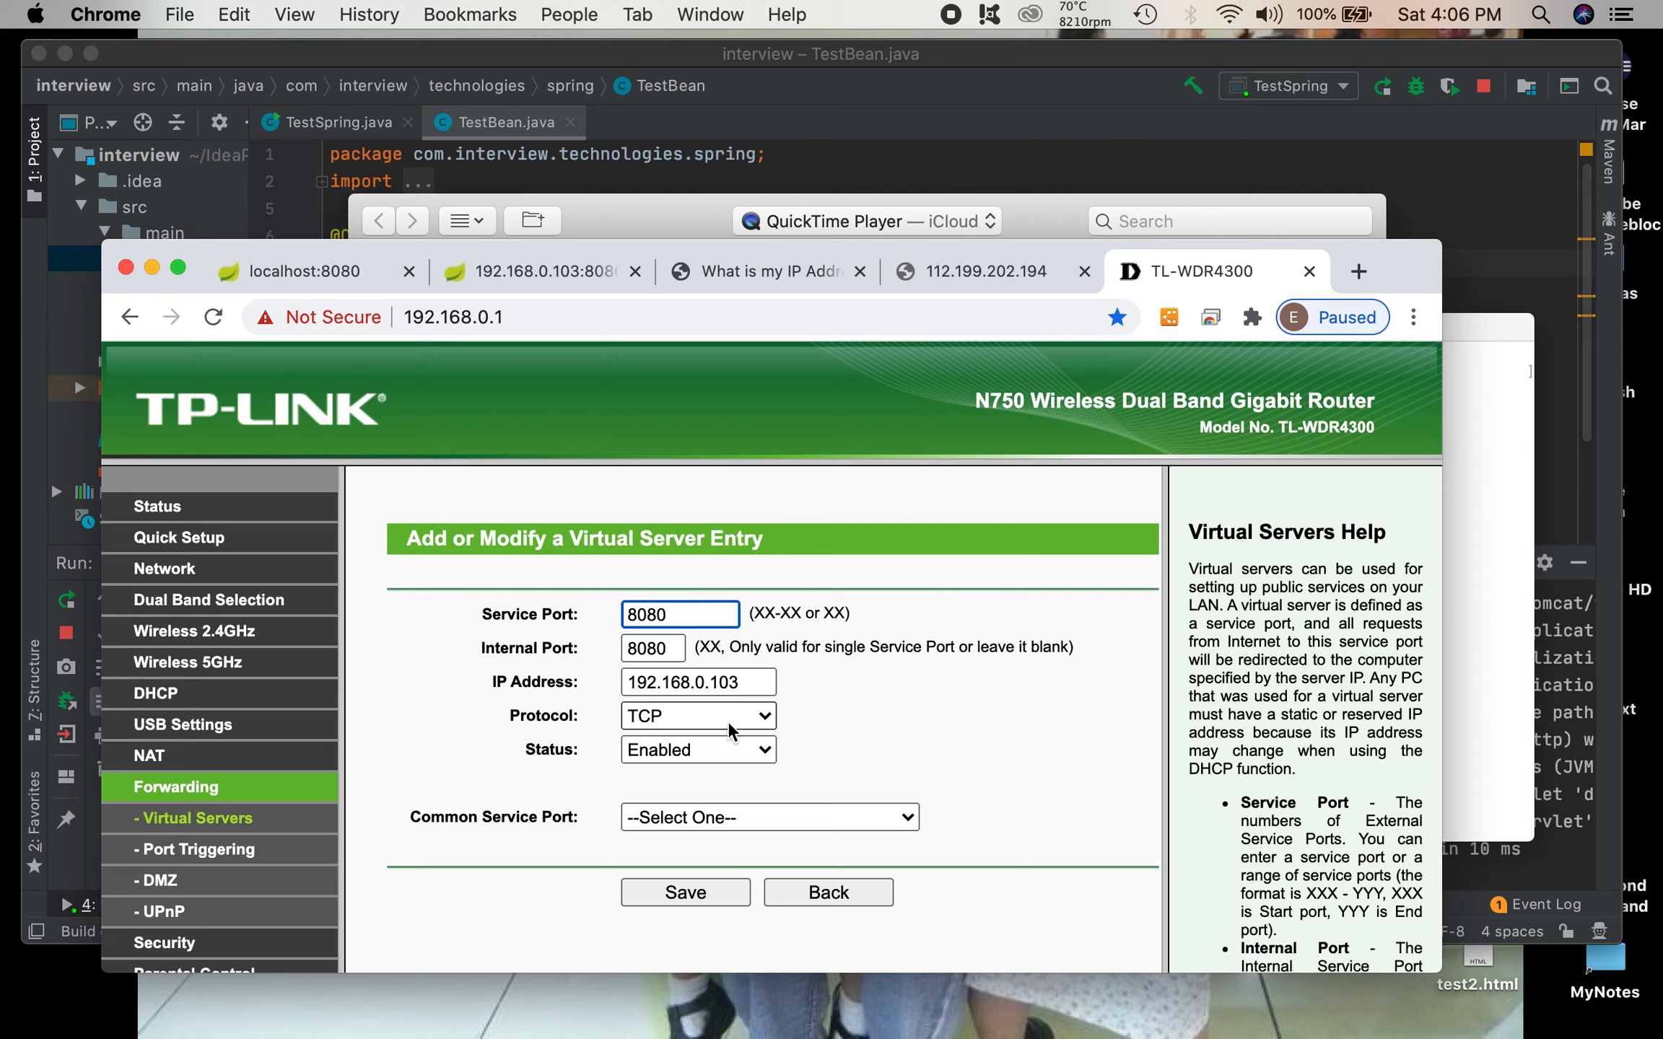
Step: Choose HTTP as the common service port, re-enter 8080 as the internal port, and save the virtual server entry
{"action": "left_click", "coordinate": [727, 819]}
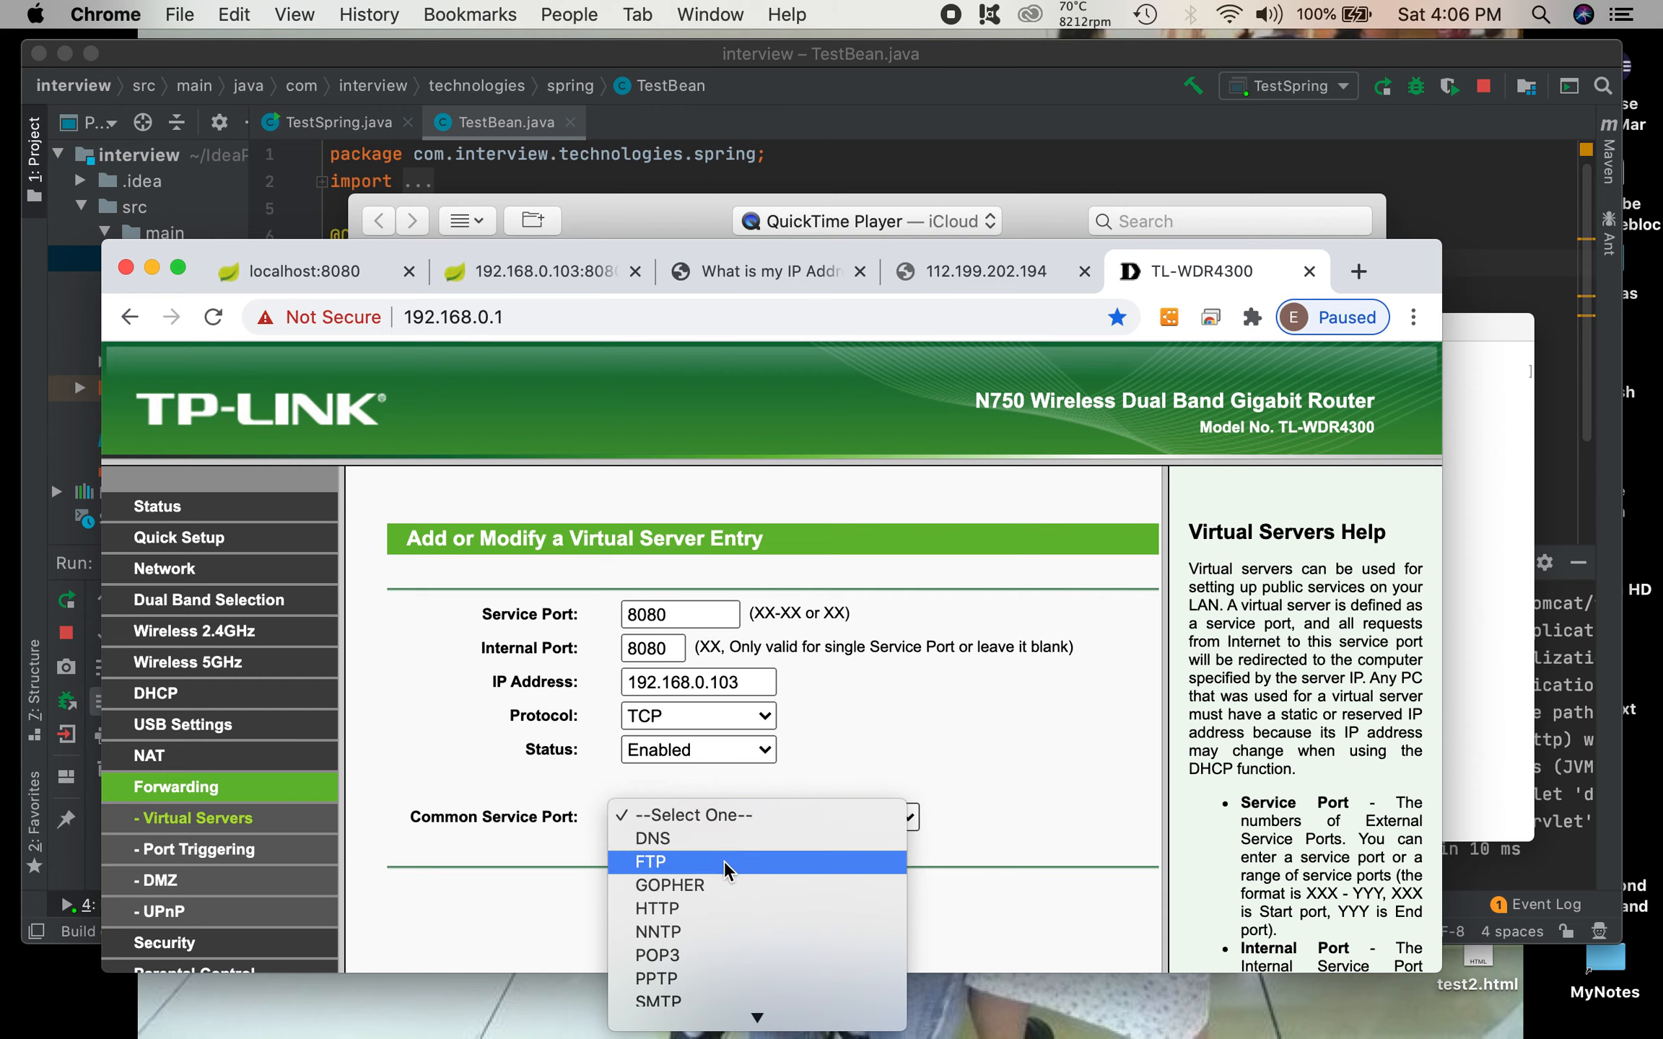
{"action": "left_click", "coordinate": [707, 904]}
{"action": "left_click", "coordinate": [700, 614]}
{"action": "type", "text": "80"}
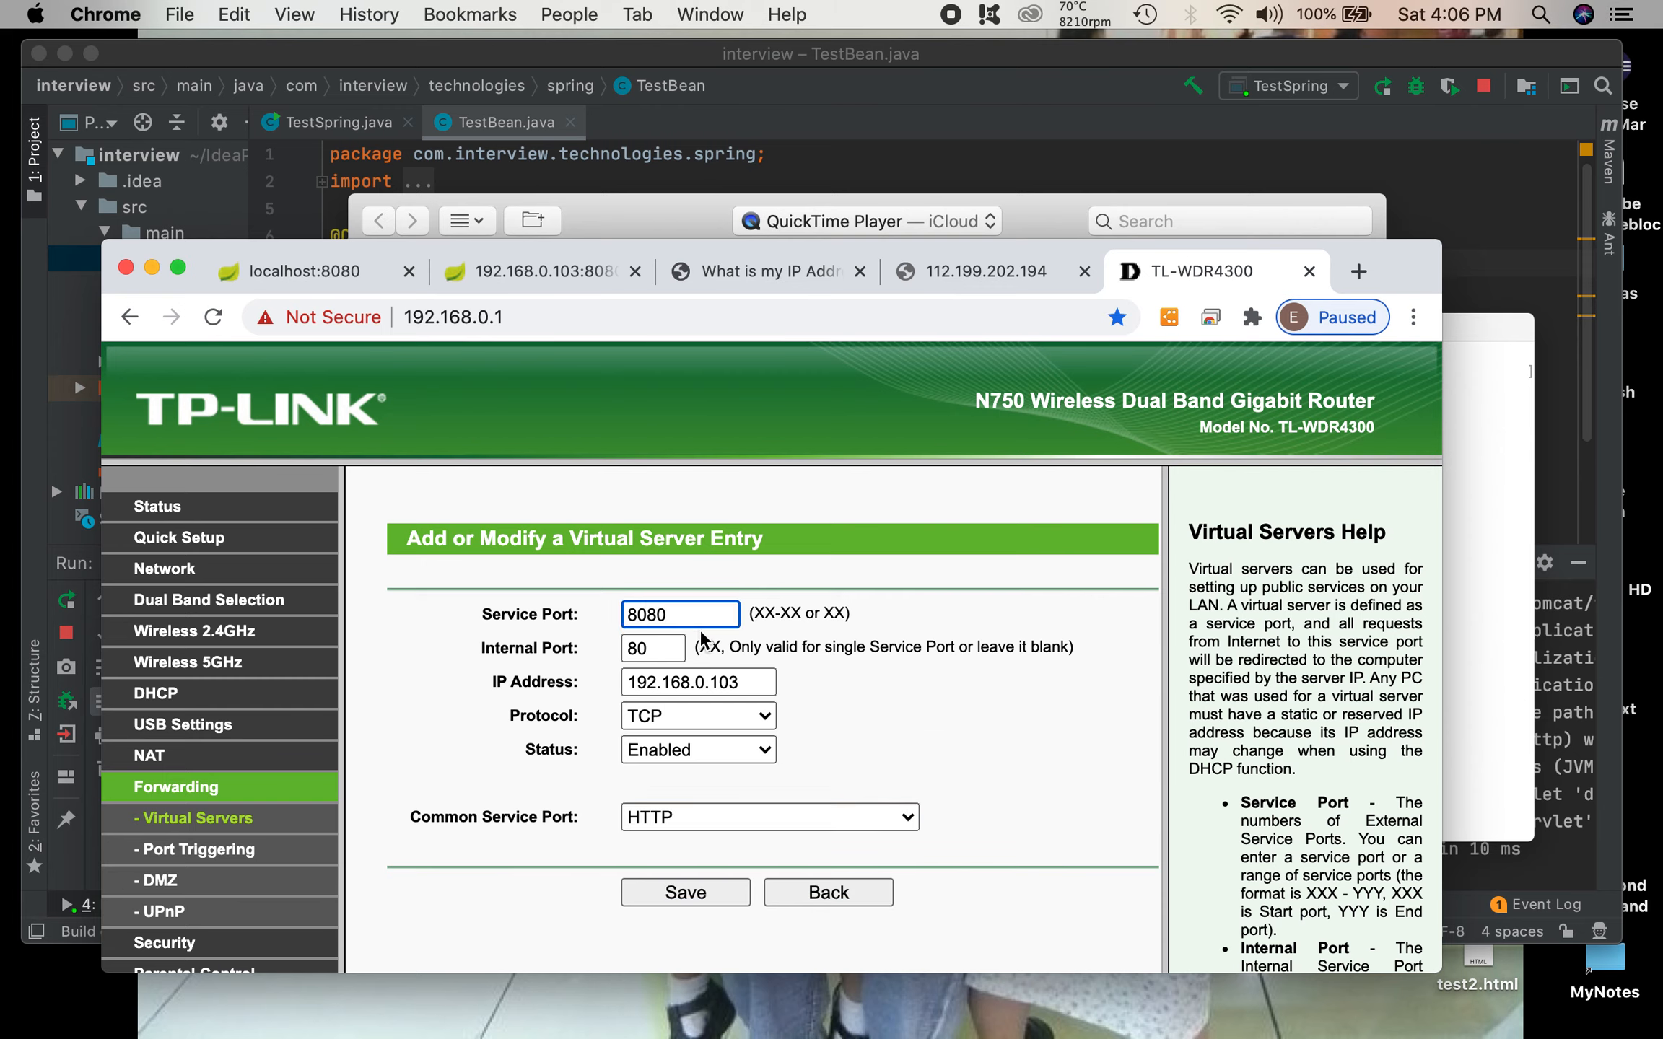
{"action": "left_click", "coordinate": [676, 649]}
{"action": "type", "text": "80"}
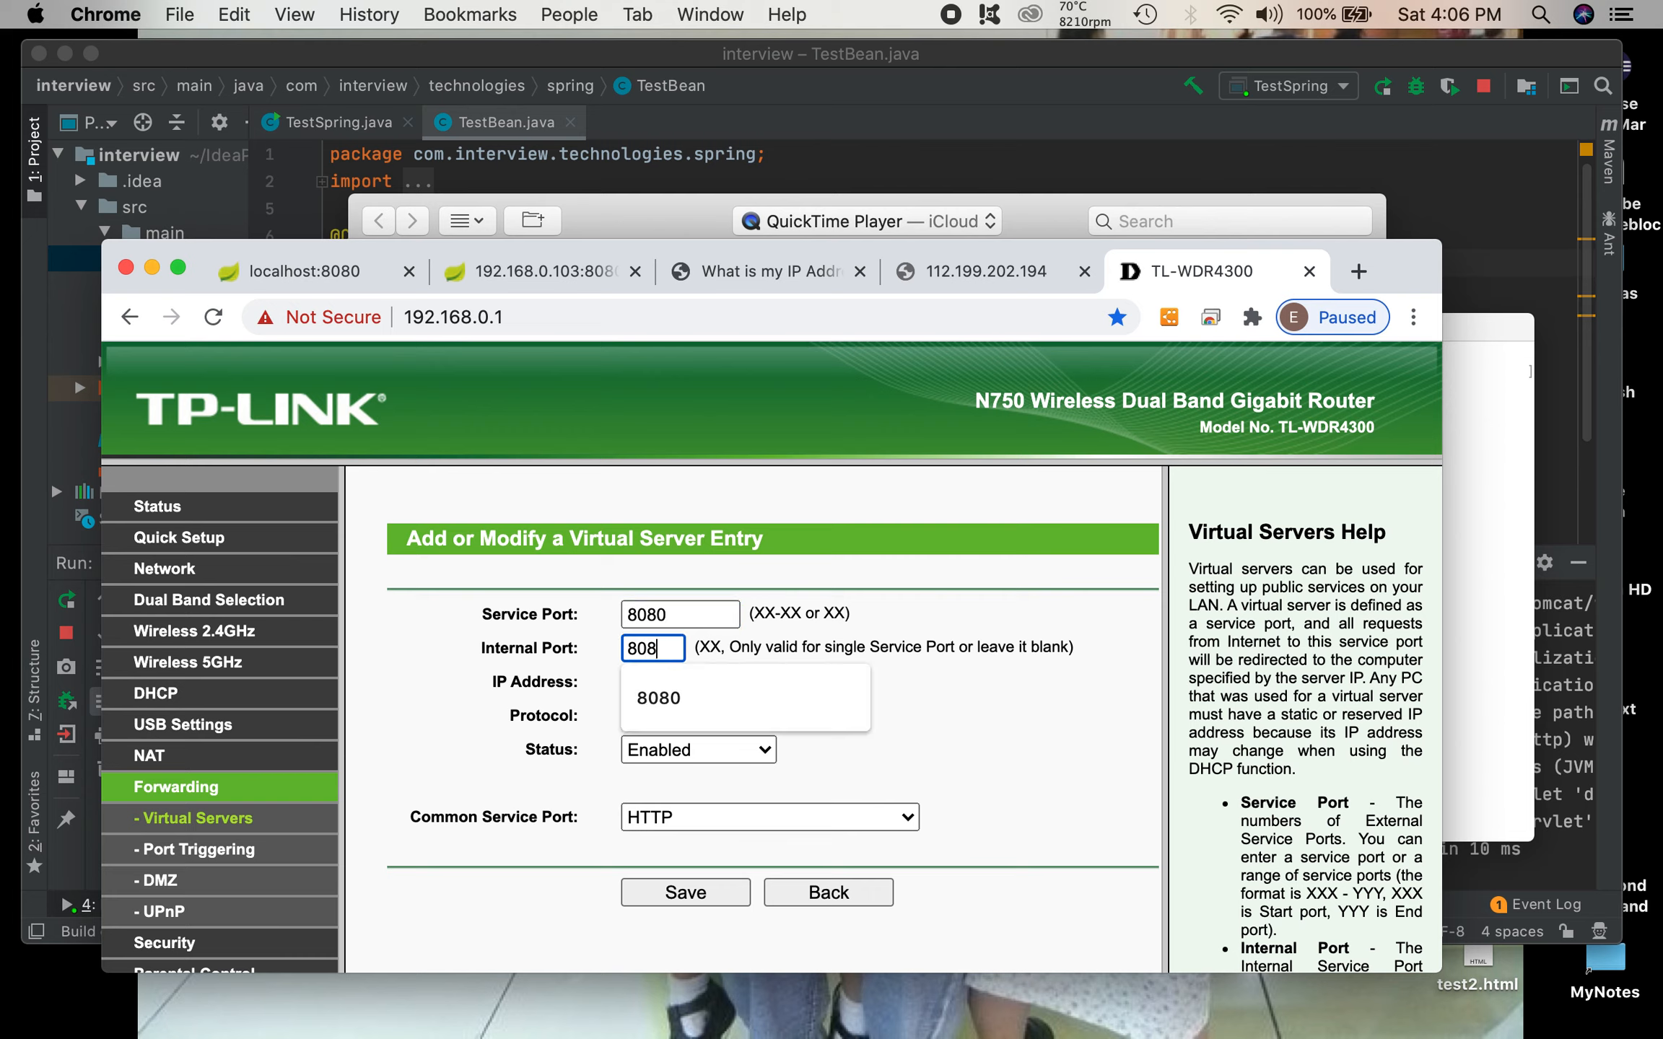
{"action": "left_click", "coordinate": [943, 633]}
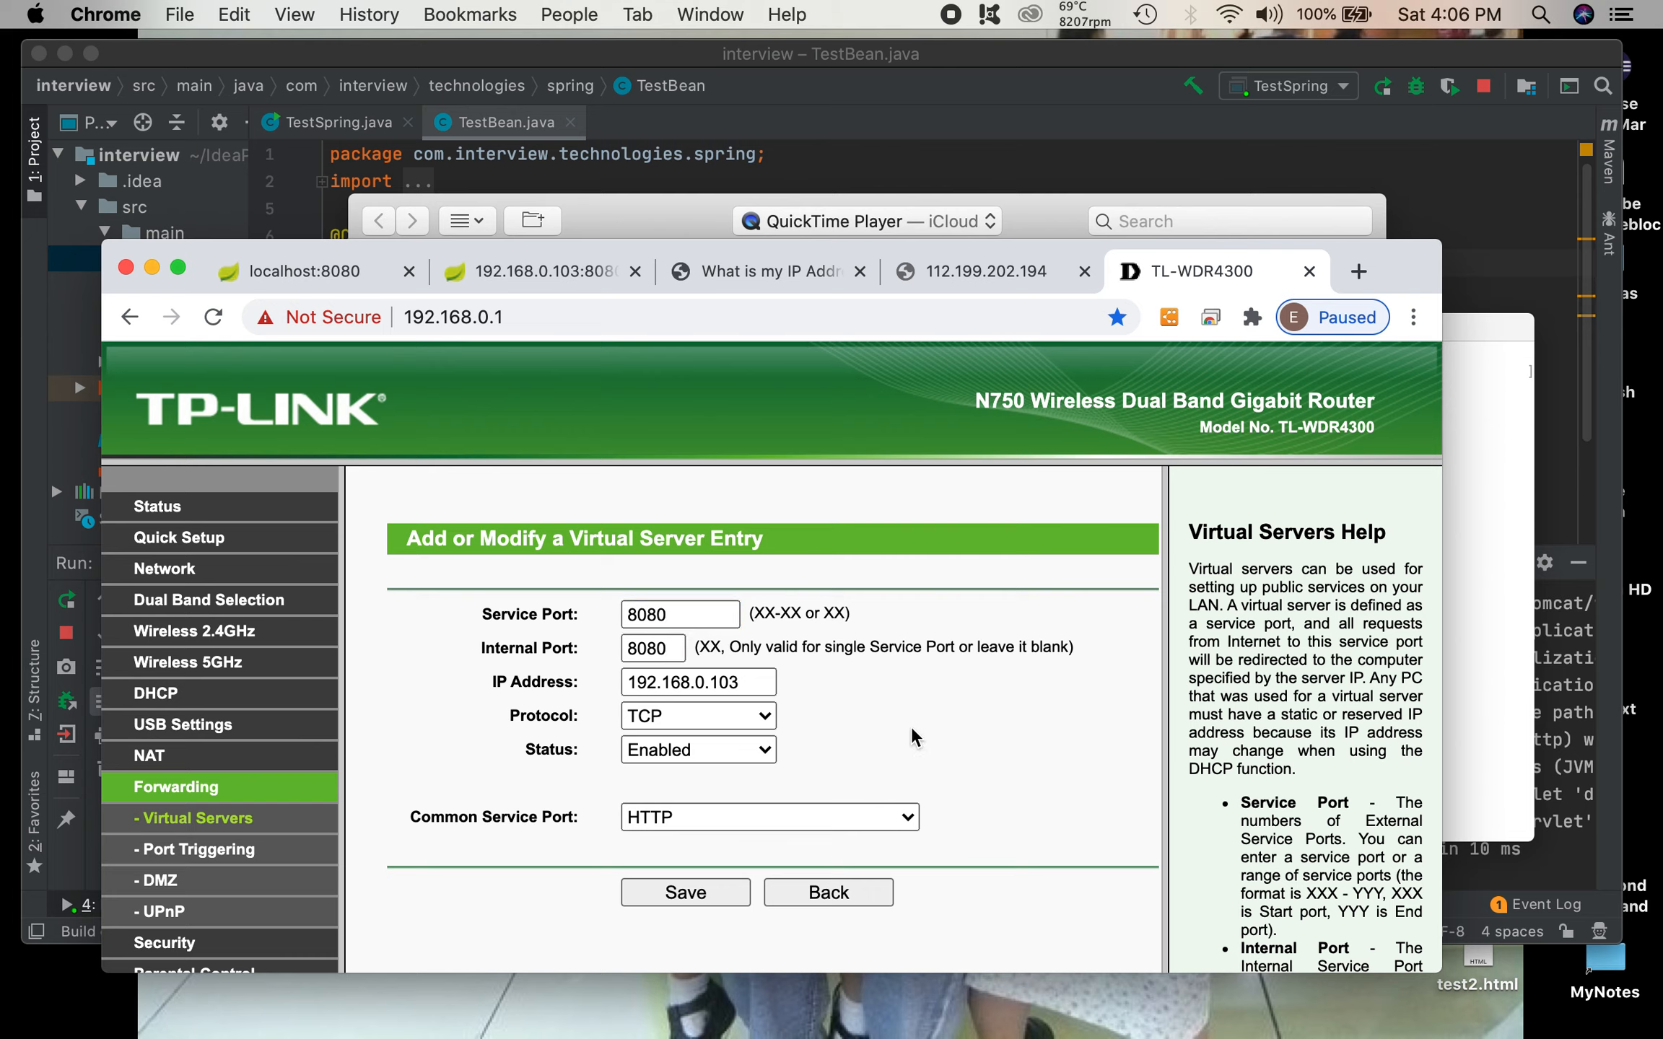
{"action": "left_click", "coordinate": [724, 887]}
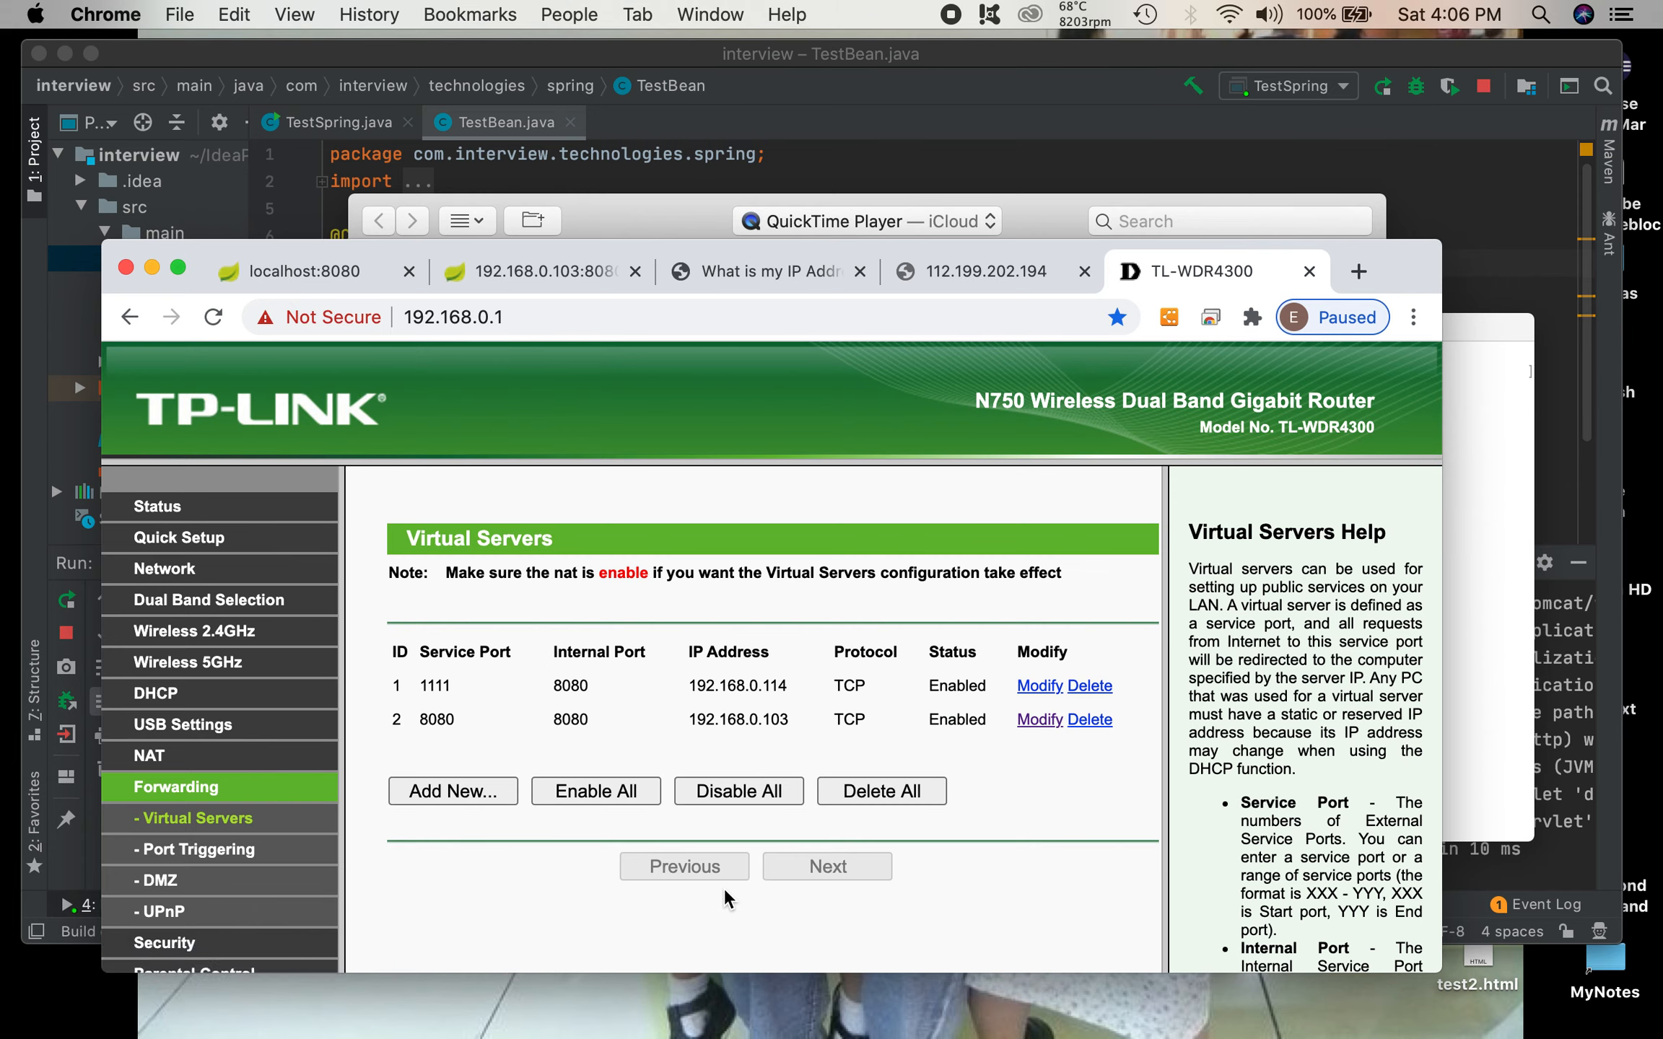
Step: Review the modified rule's service port, internal port and IP address in the Virtual Servers list
{"action": "double_click", "coordinate": [435, 719]}
{"action": "left_click_drag", "start_coordinate": [562, 730], "coordinate": [673, 711]}
{"action": "left_click", "coordinate": [682, 723]}
{"action": "left_click_drag", "start_coordinate": [691, 719], "coordinate": [774, 724]}
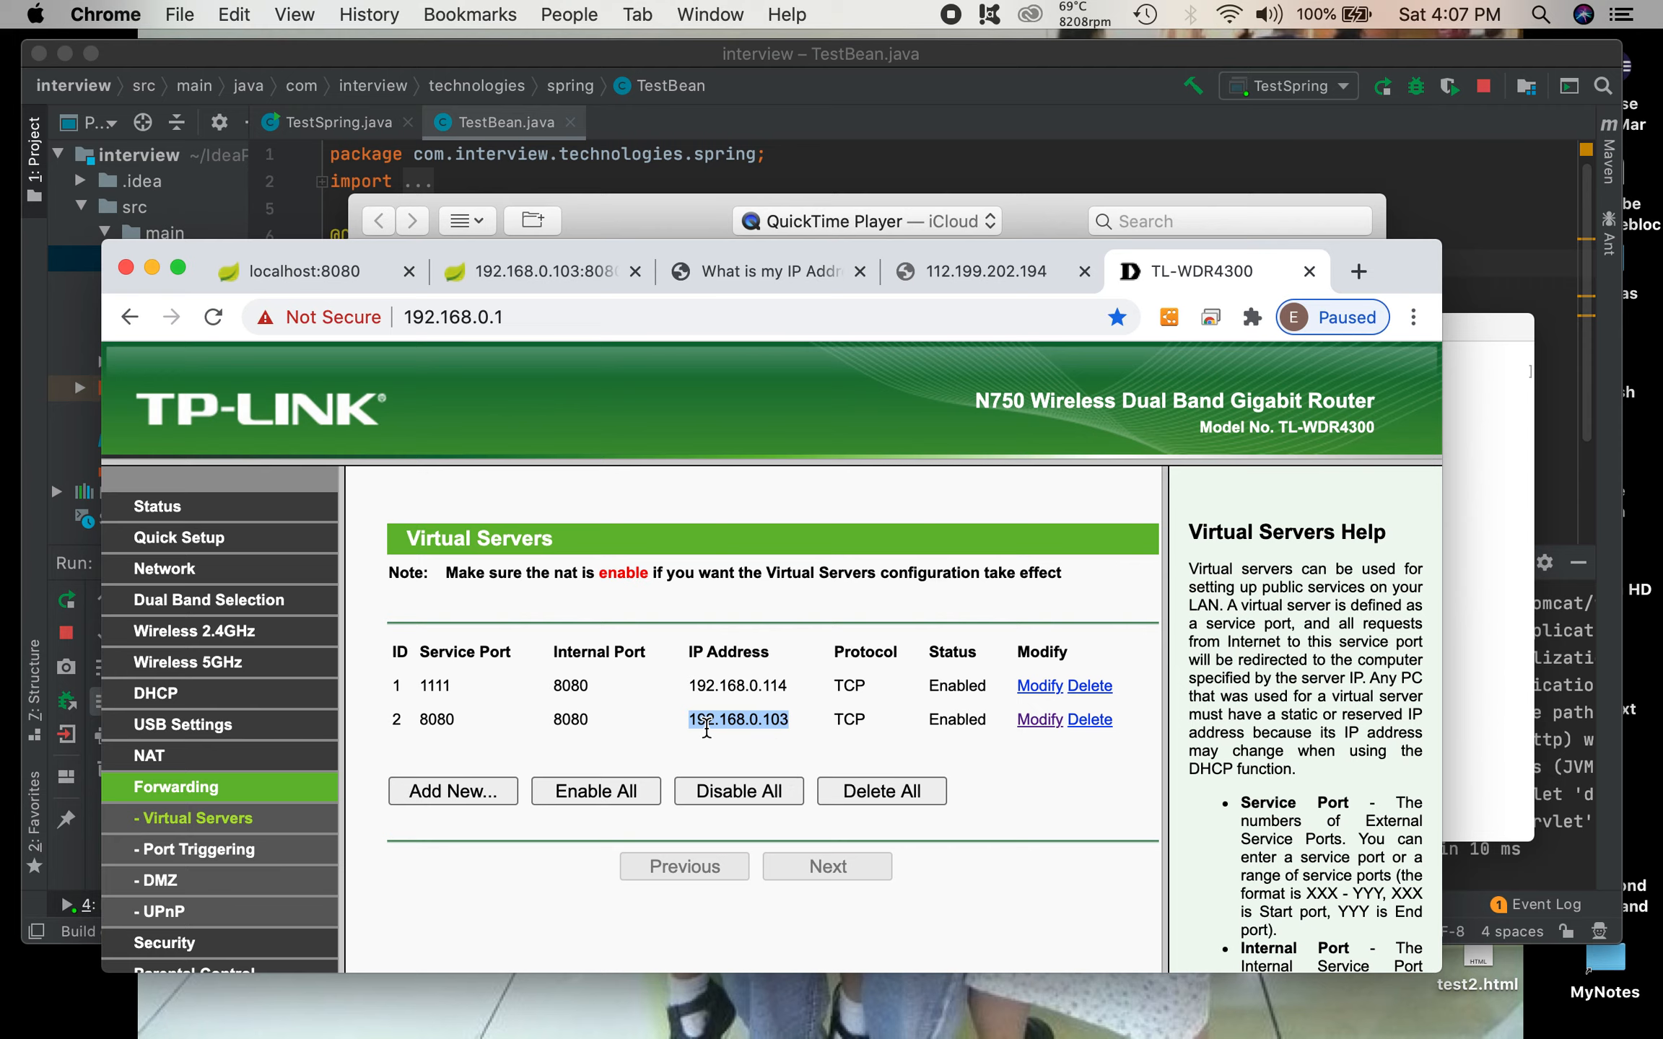
Step: Reload the web app through the public IP address at 112.199.202.194:8080 and check the page and its URL
{"action": "left_click", "coordinate": [999, 273]}
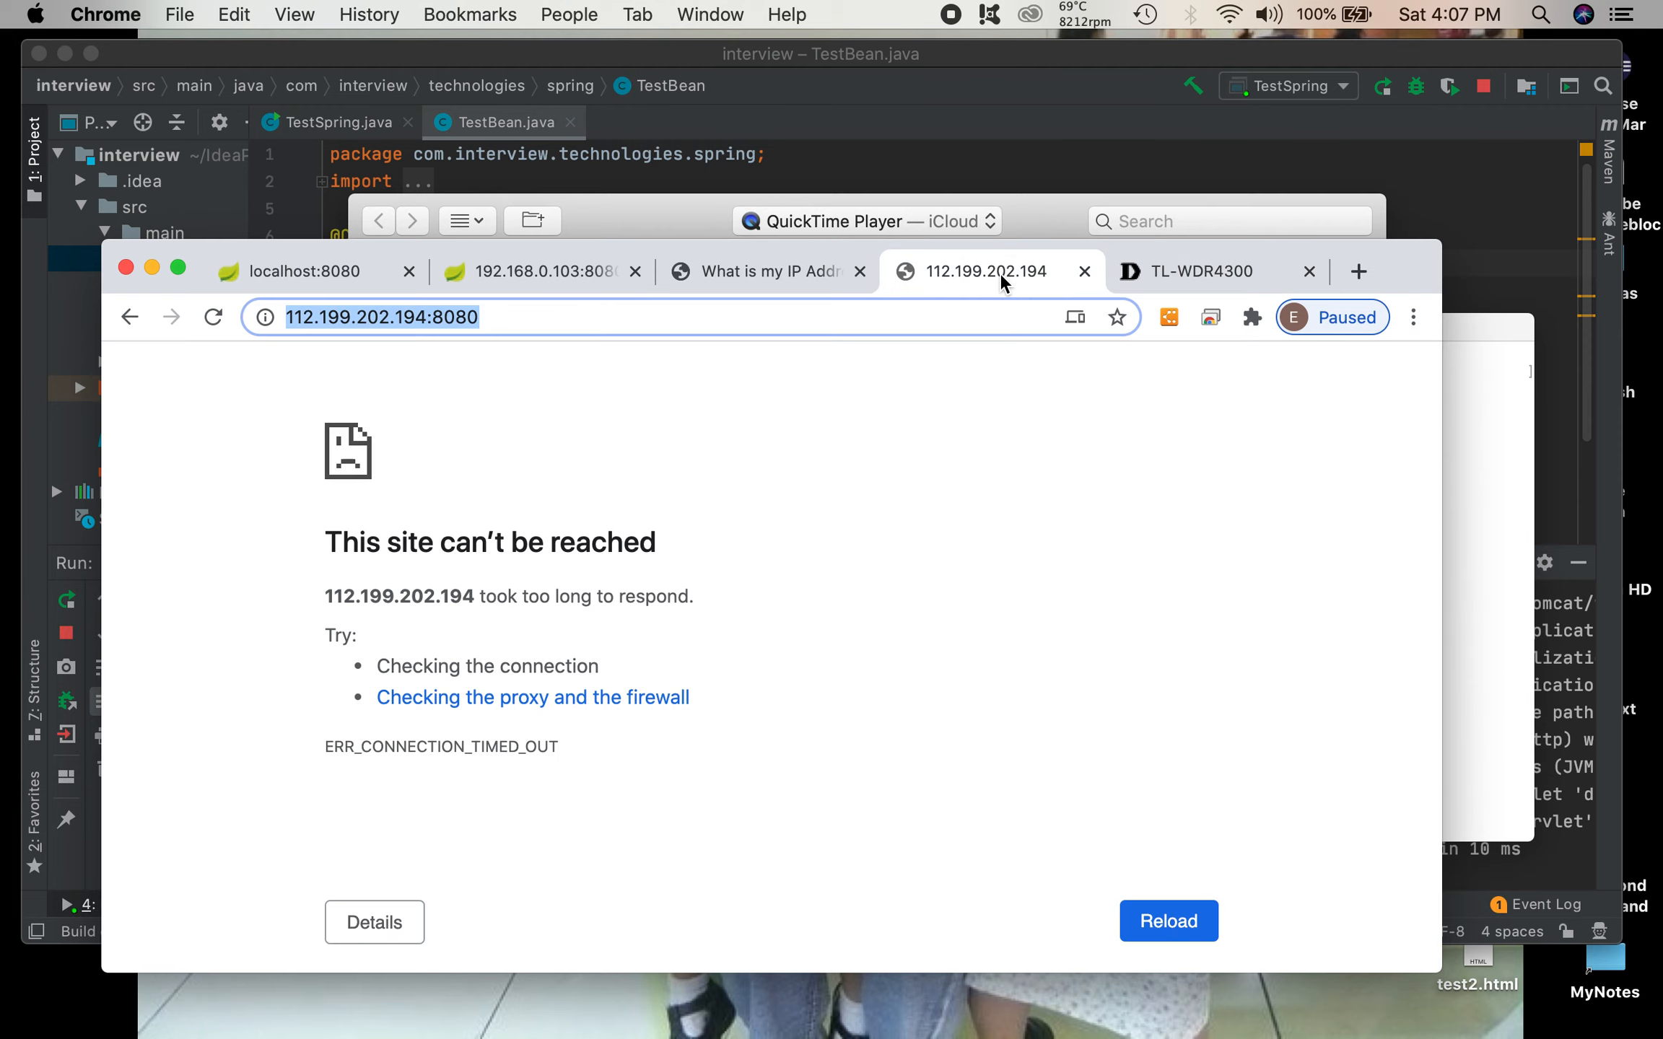
{"action": "left_click", "coordinate": [841, 312]}
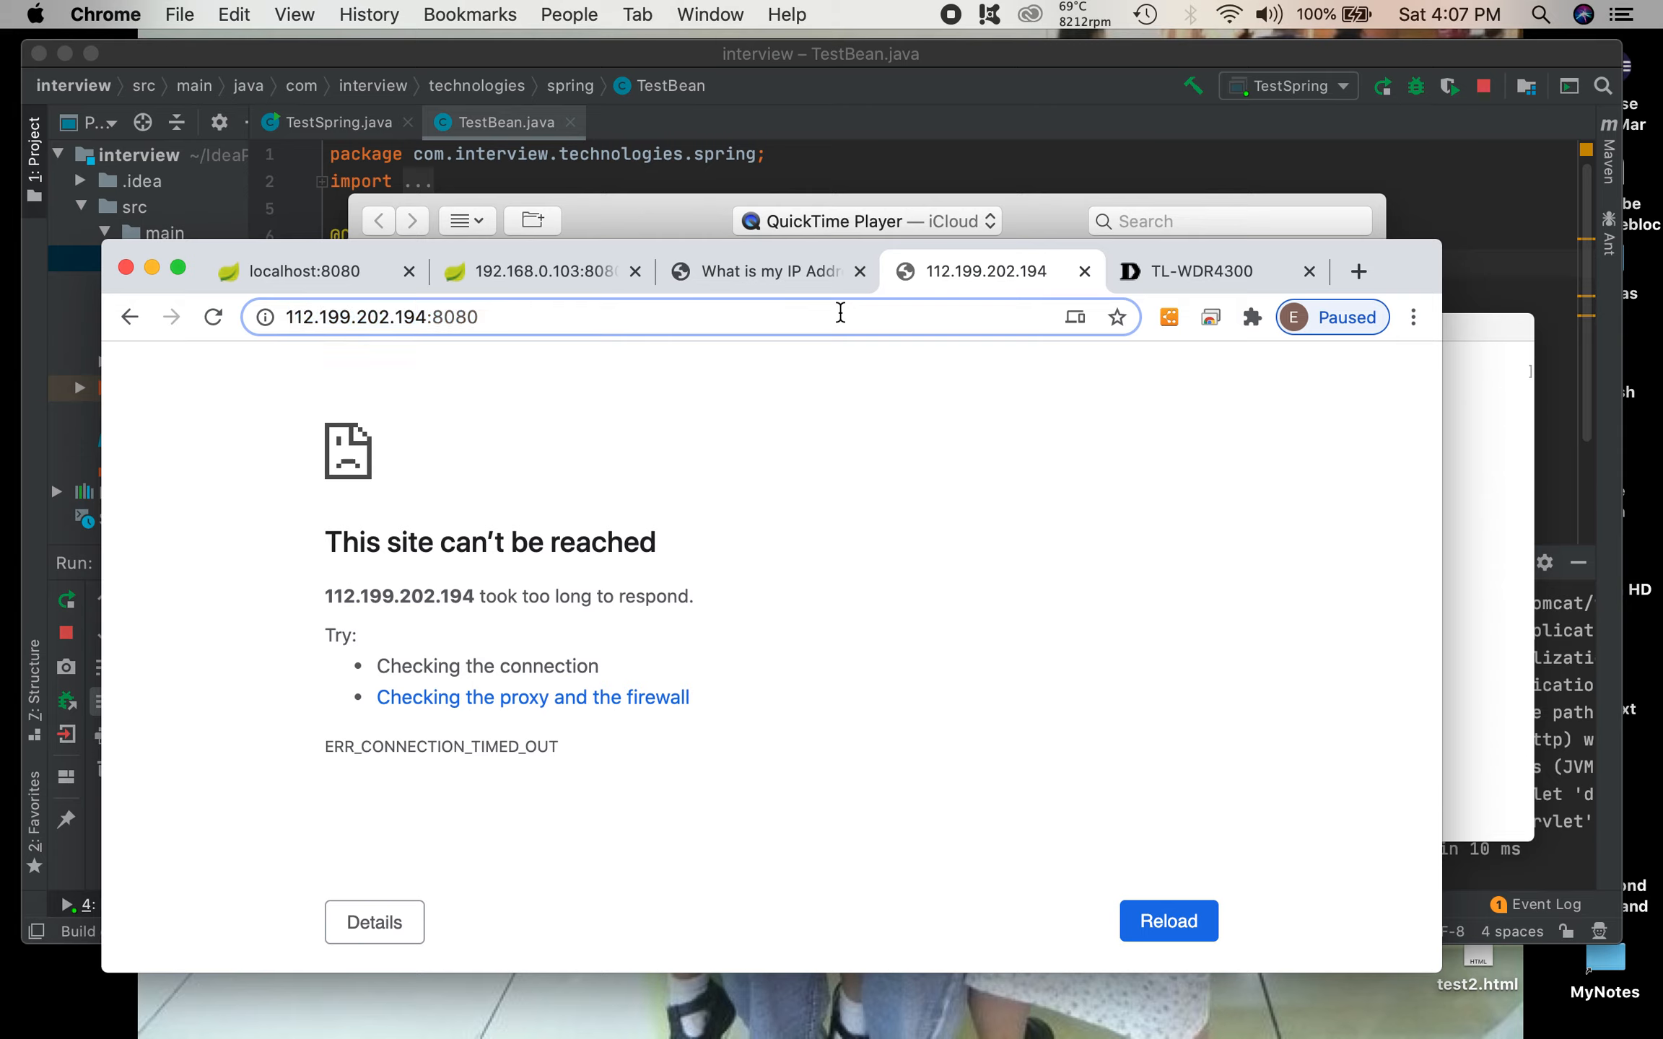
{"action": "key", "text": "Return"}
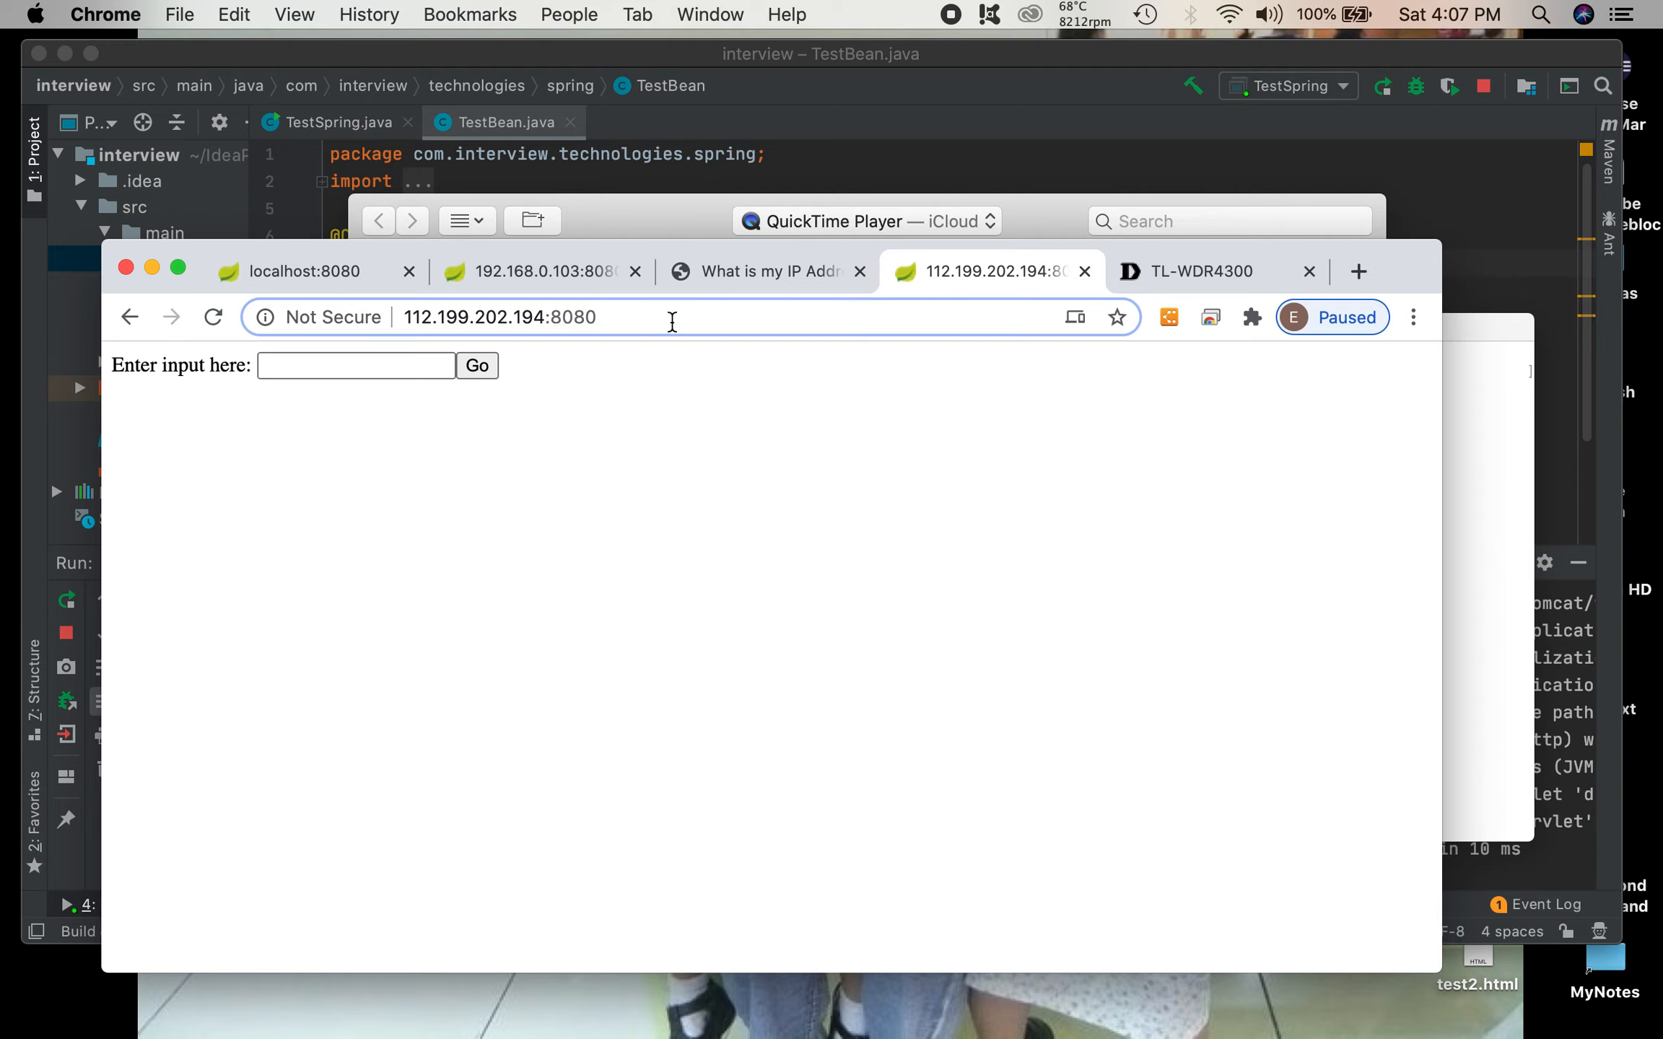
{"action": "left_click", "coordinate": [841, 401]}
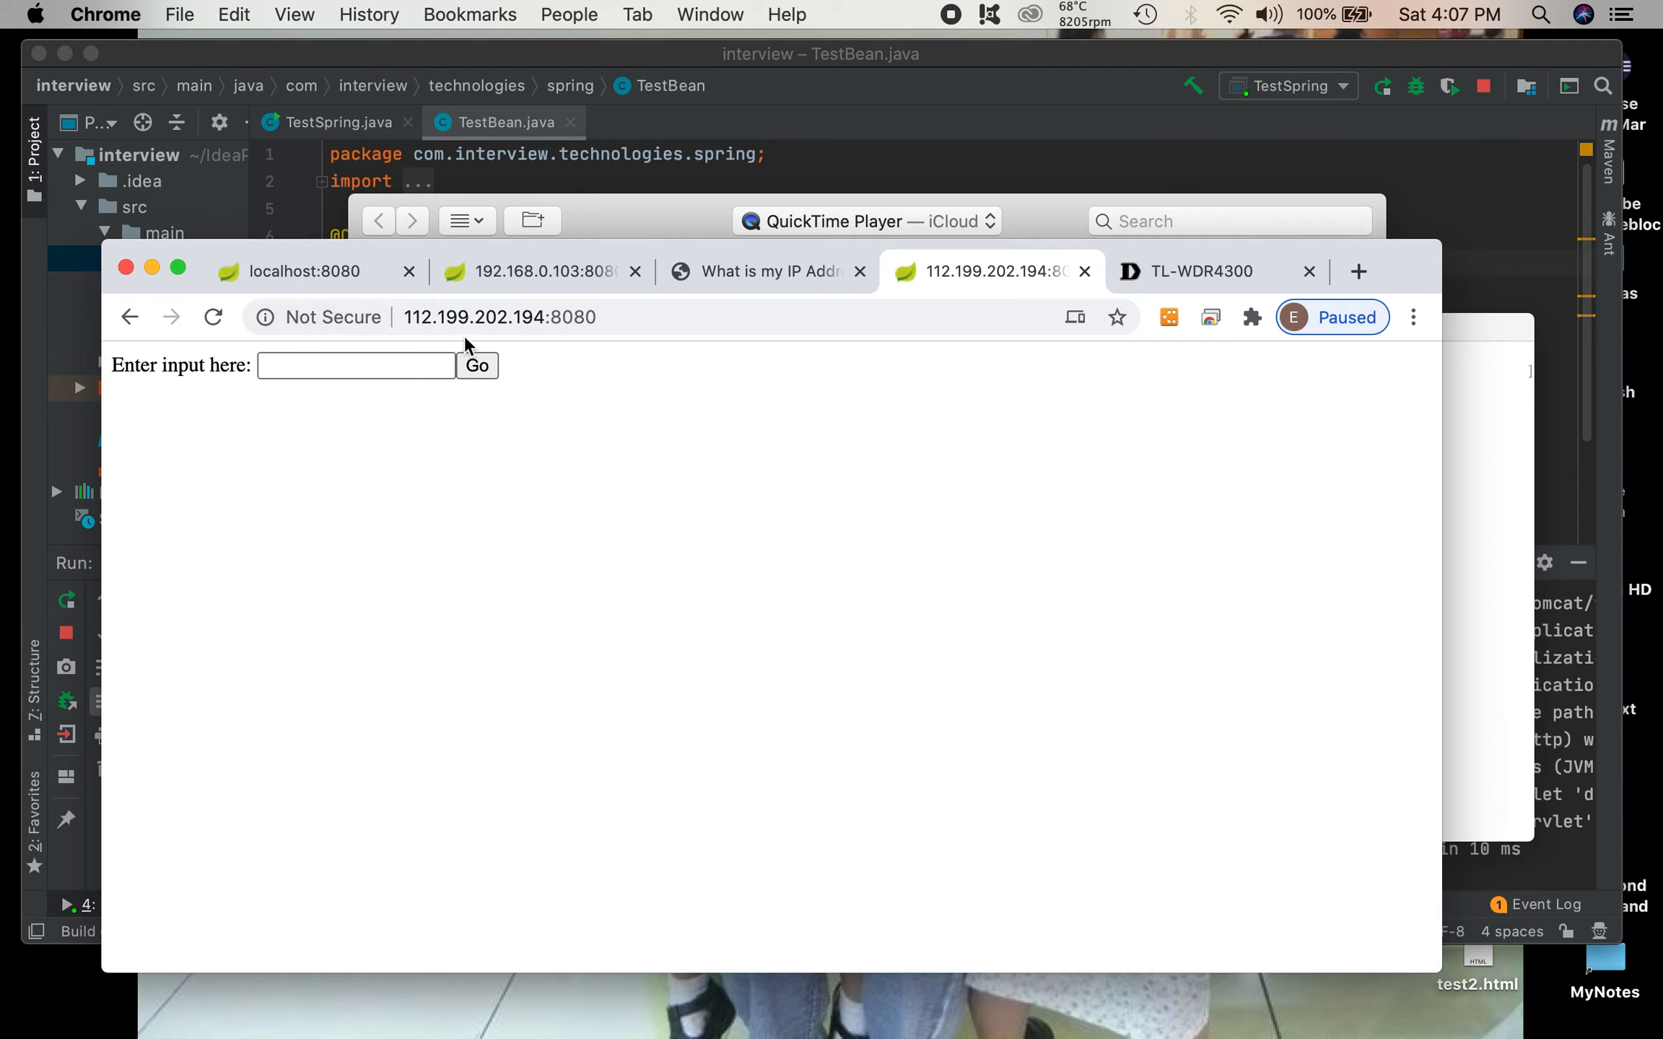
{"action": "left_click", "coordinate": [406, 315]}
{"action": "left_click", "coordinate": [748, 329]}
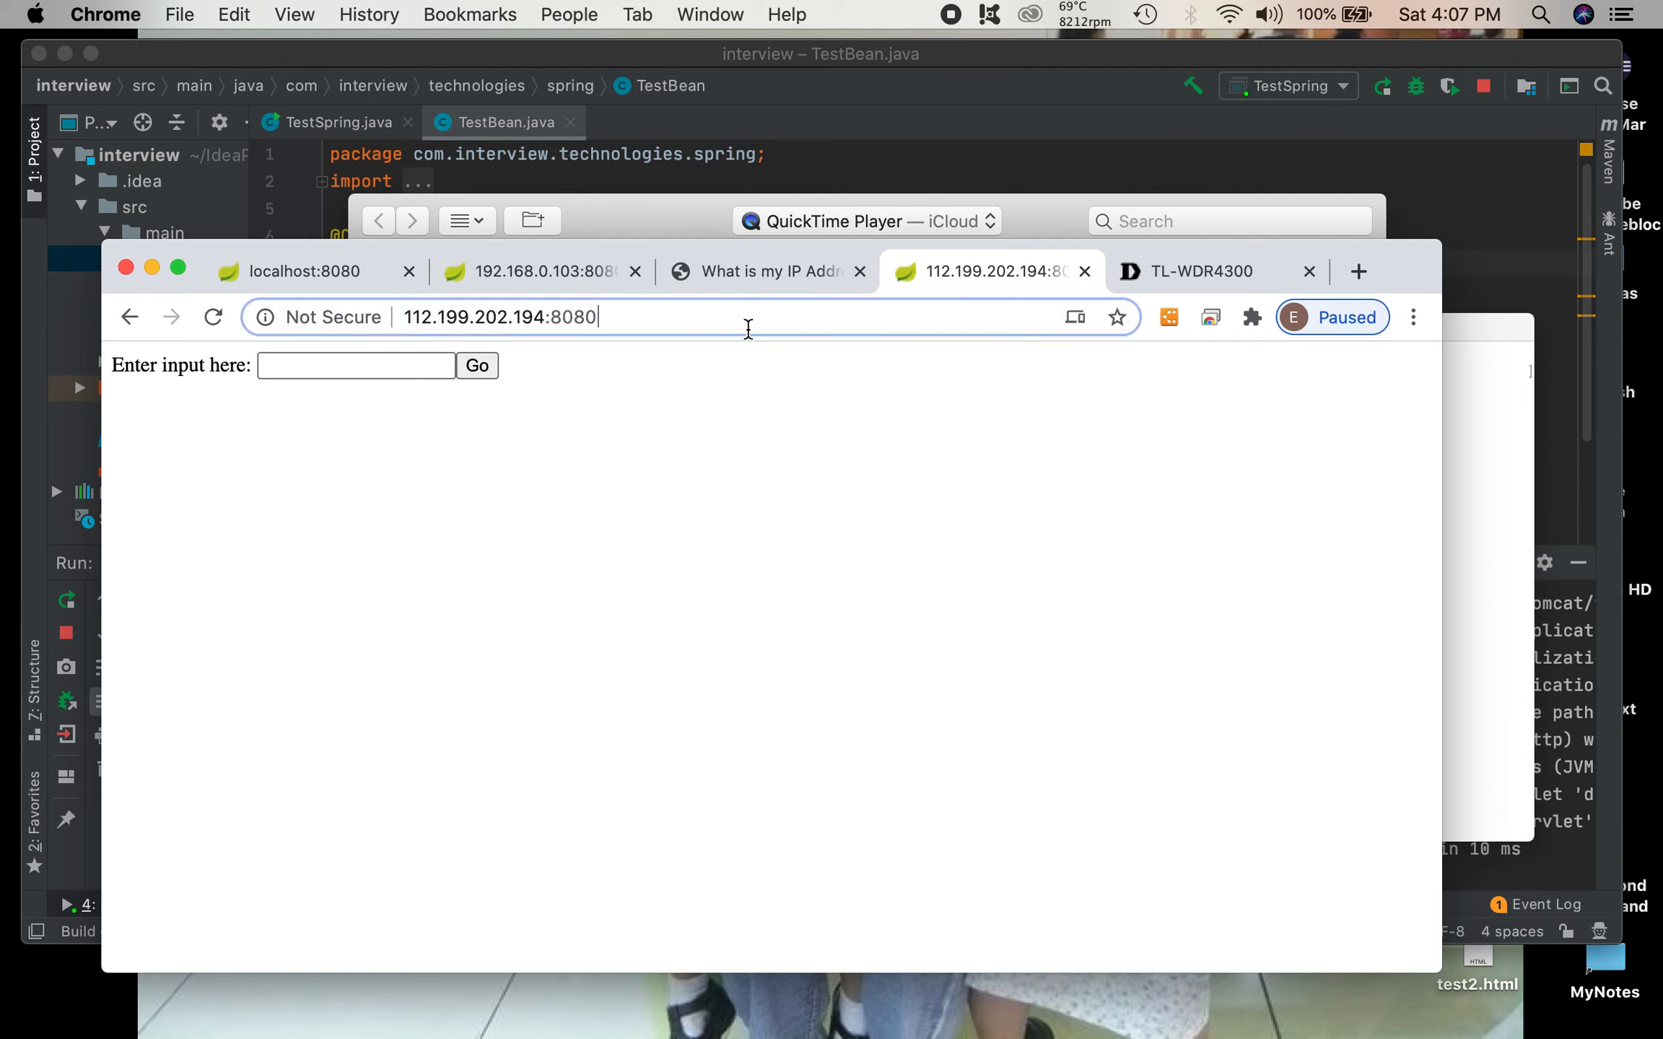